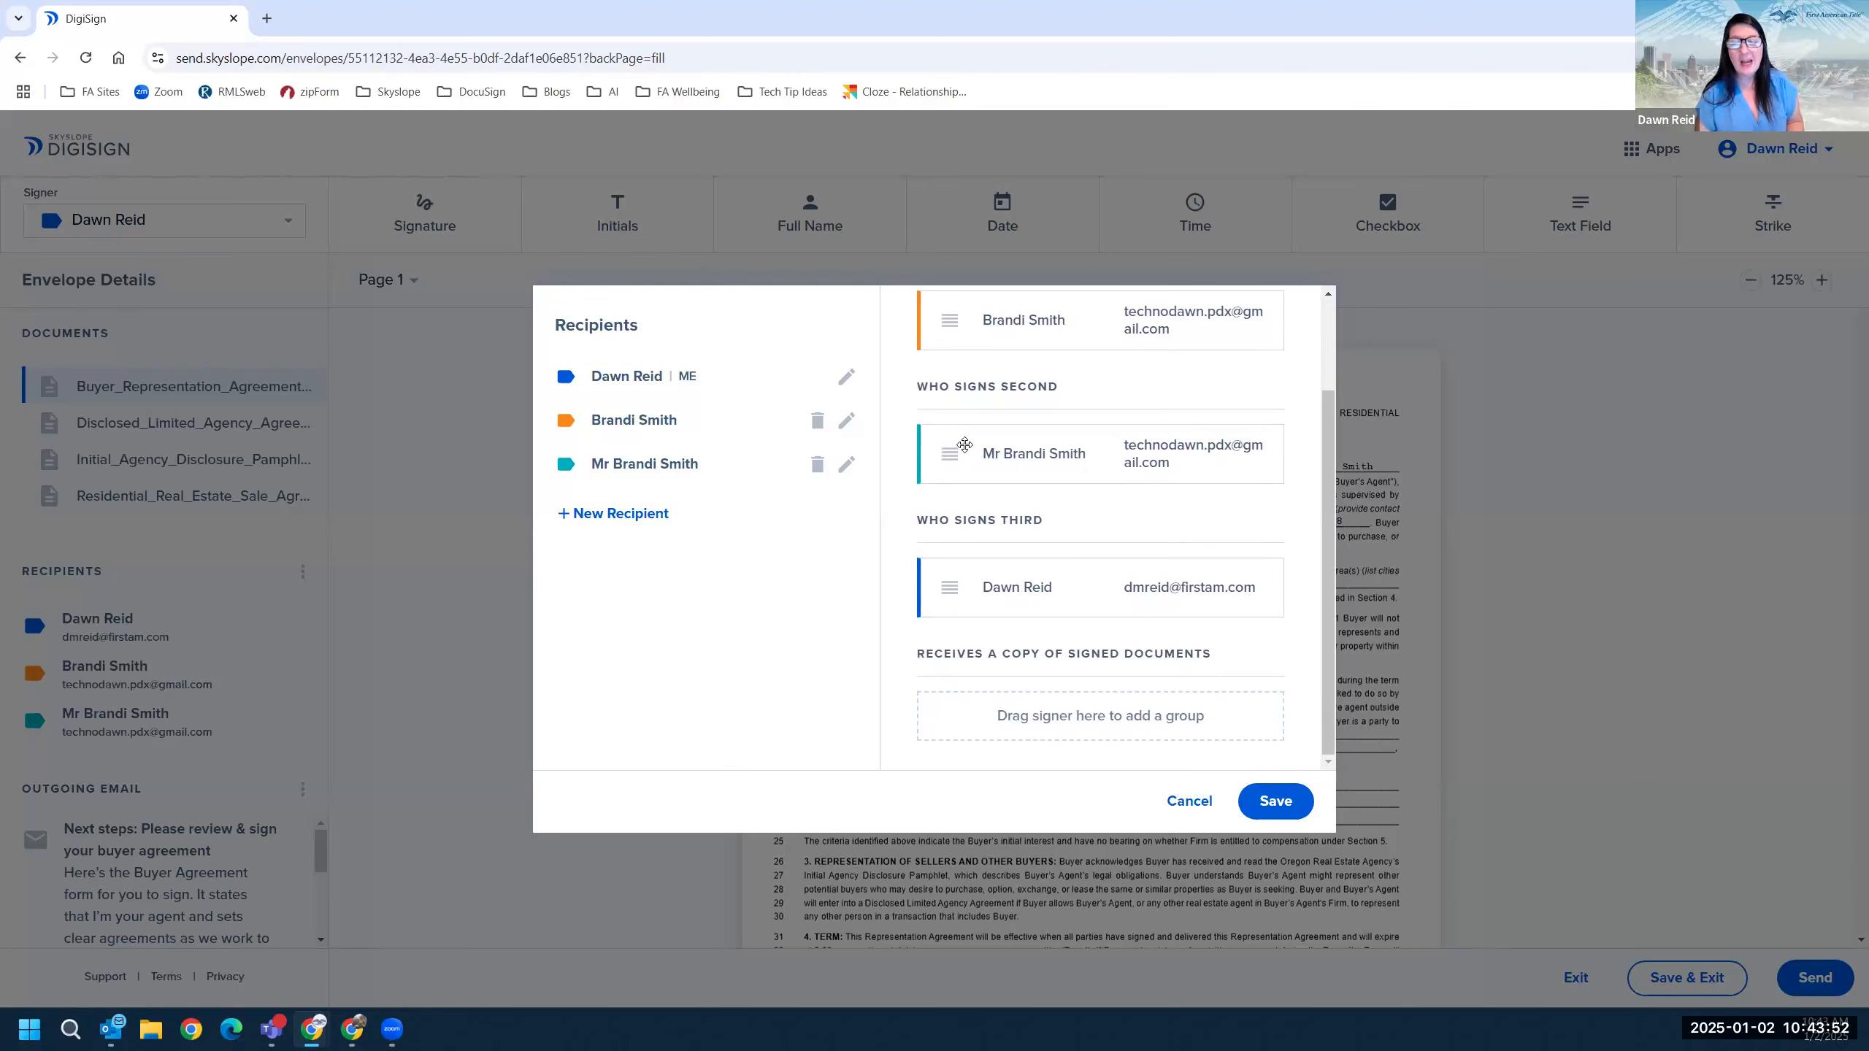
Scroll the Recipients dialog to review the two buyers first, the agent third.
scroll(975, 465, "up", 2)
scroll(1023, 661, "down", 2)
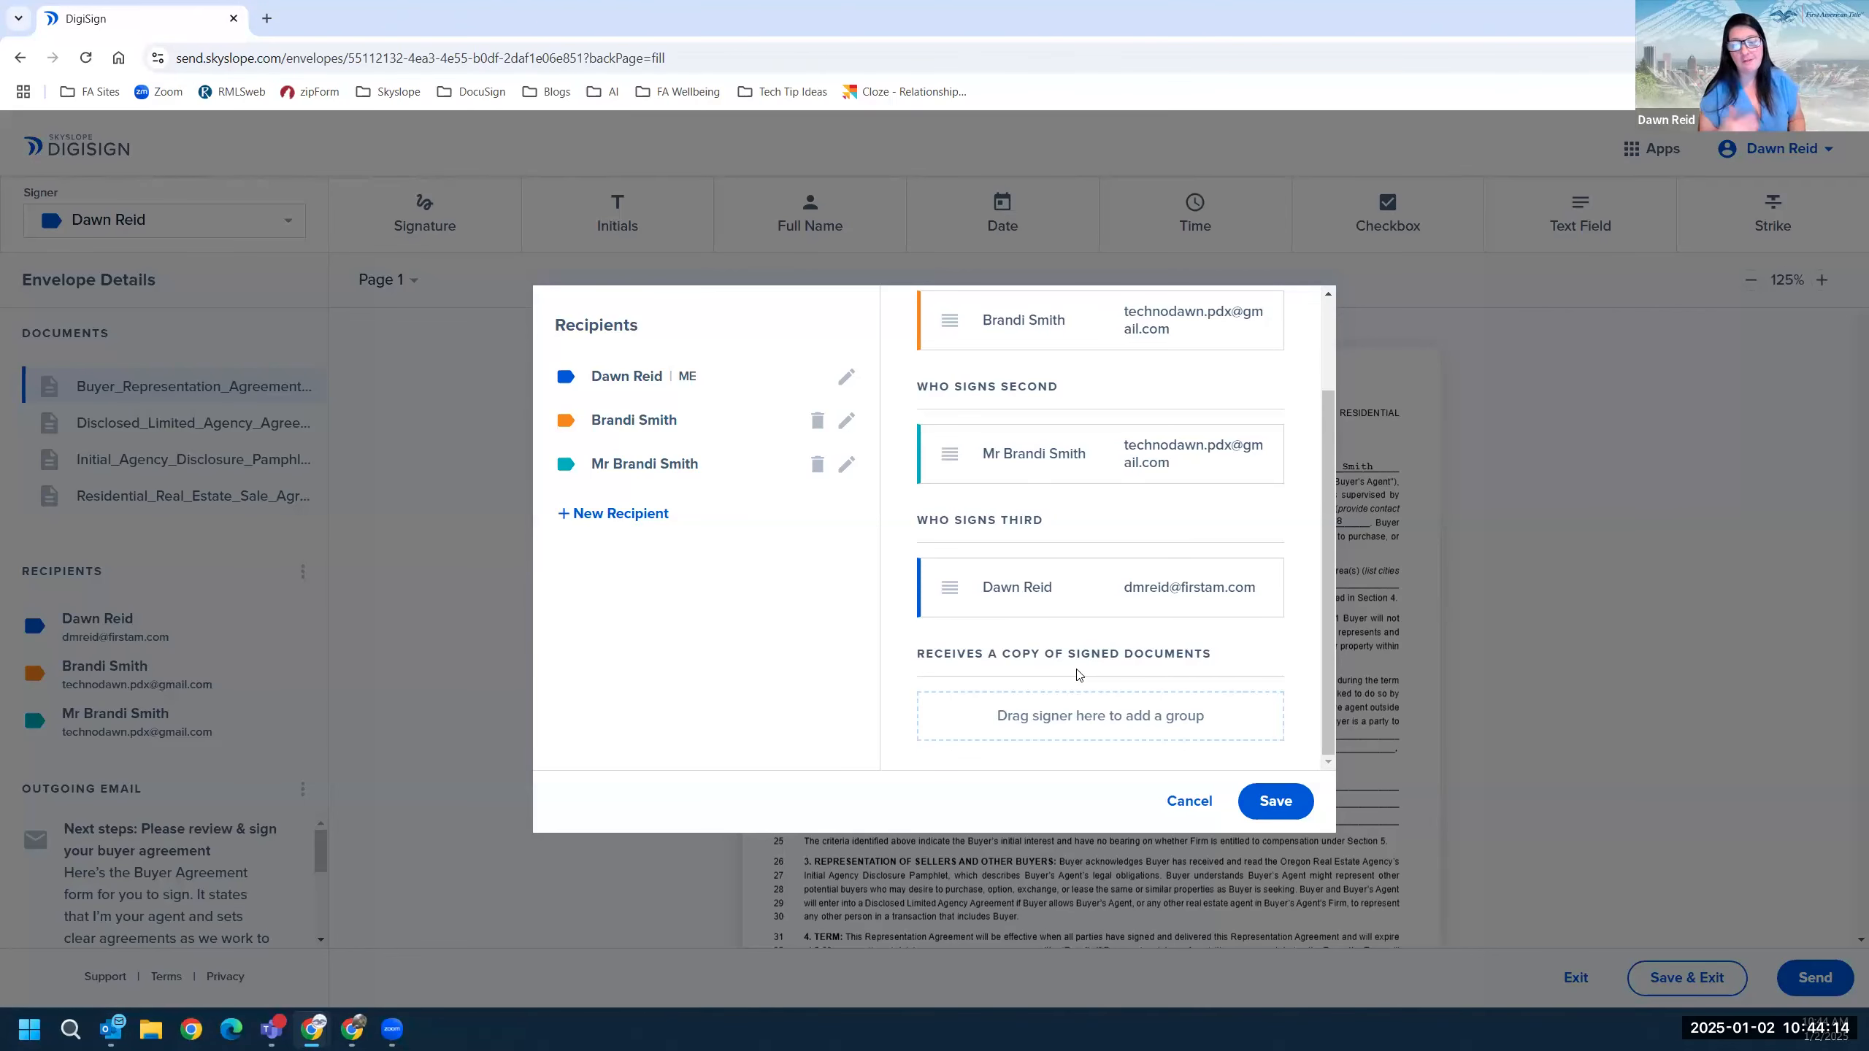
Save the recipients' signing order with both buyers first and second and the agent third.
left_click(1276, 801)
left_click(1821, 279)
left_click(1821, 280)
scroll(1081, 607, "down", 8)
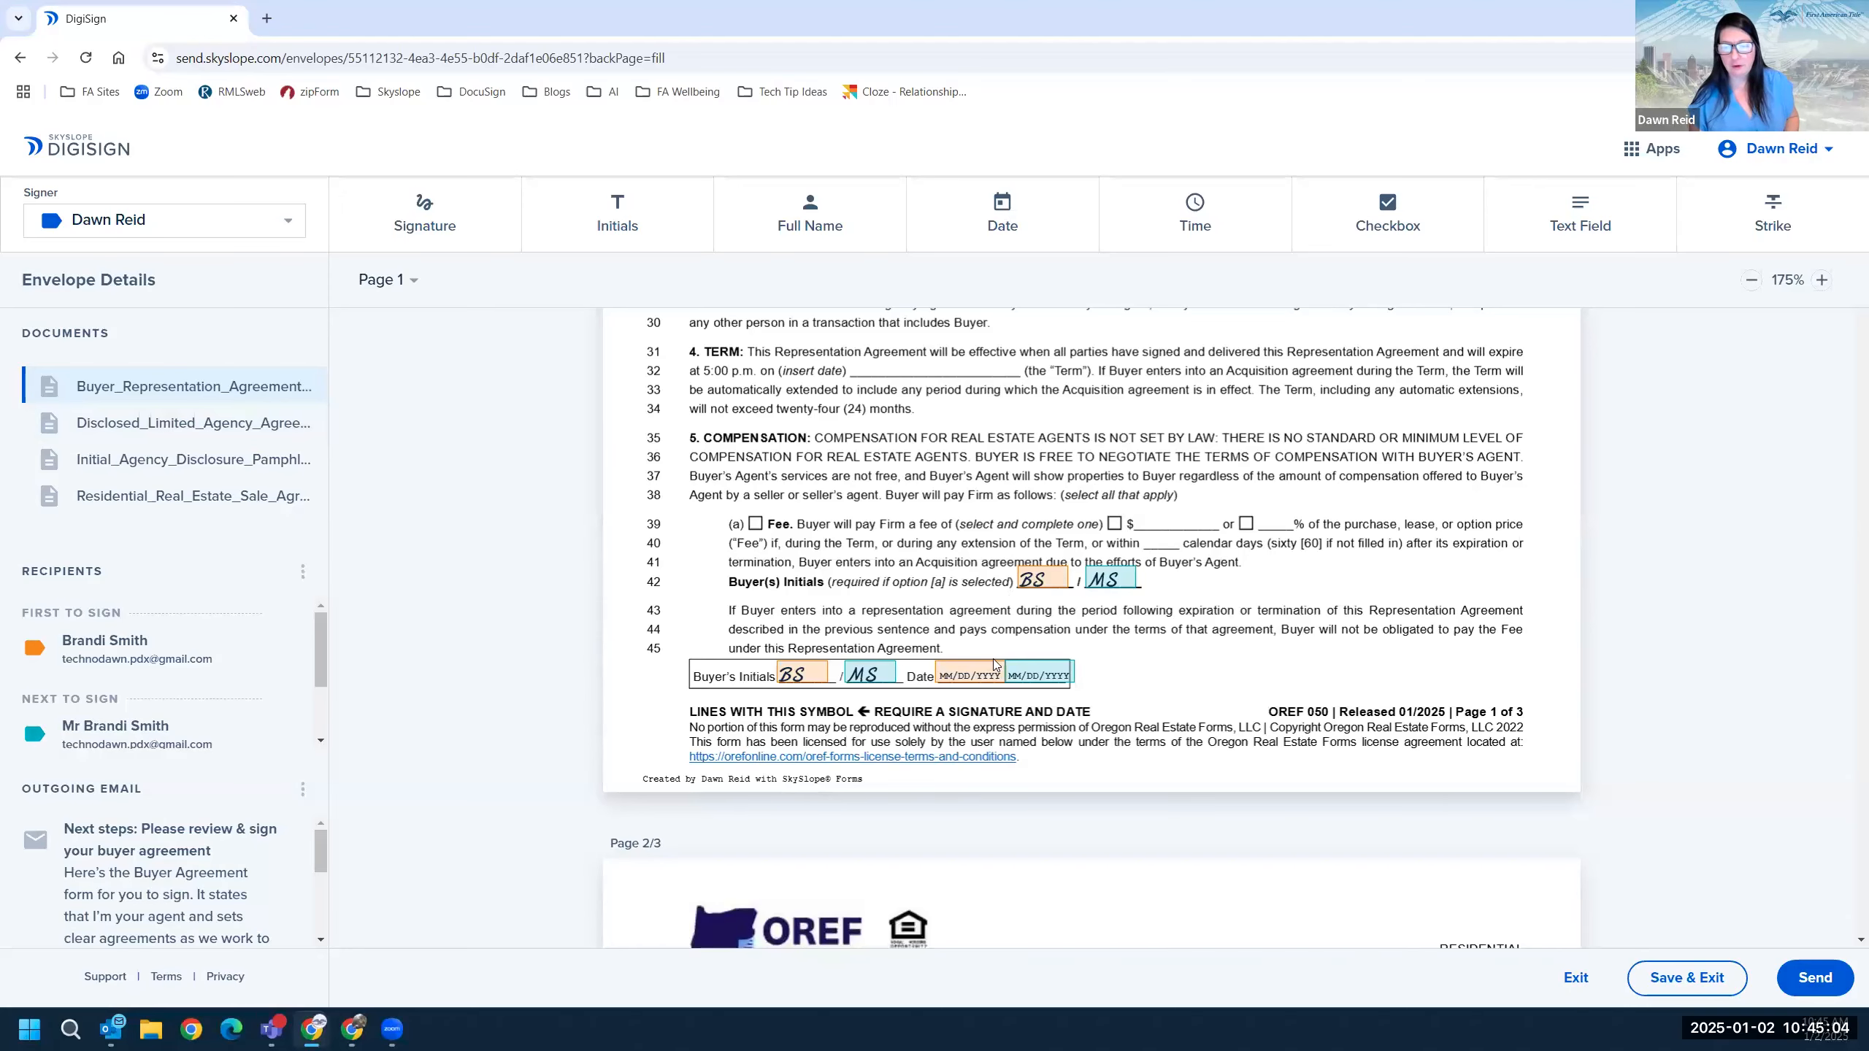
Review all three pages of the Buyer Representation Agreement's tagged initials, signature and date fields.
scroll(994, 665, "down", 12)
scroll(992, 643, "up", 5)
scroll(920, 654, "down", 6)
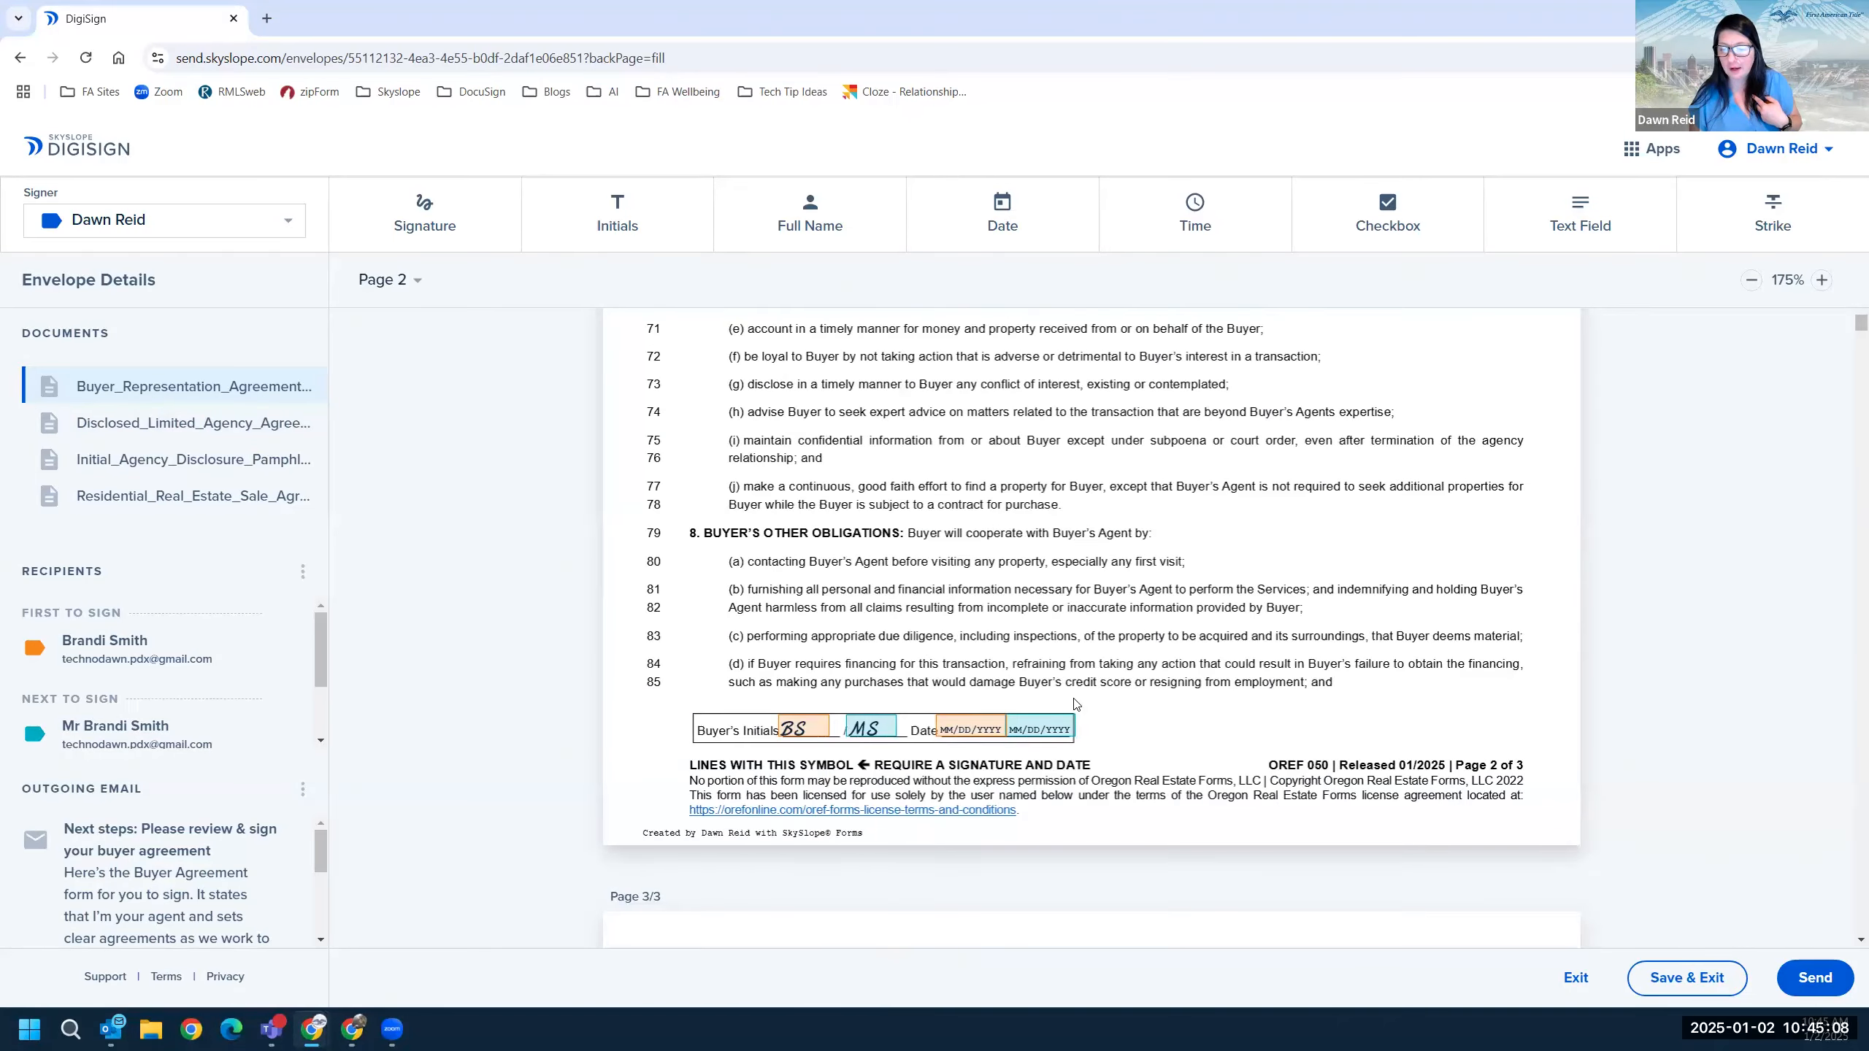
scroll(1075, 704, "down", 12)
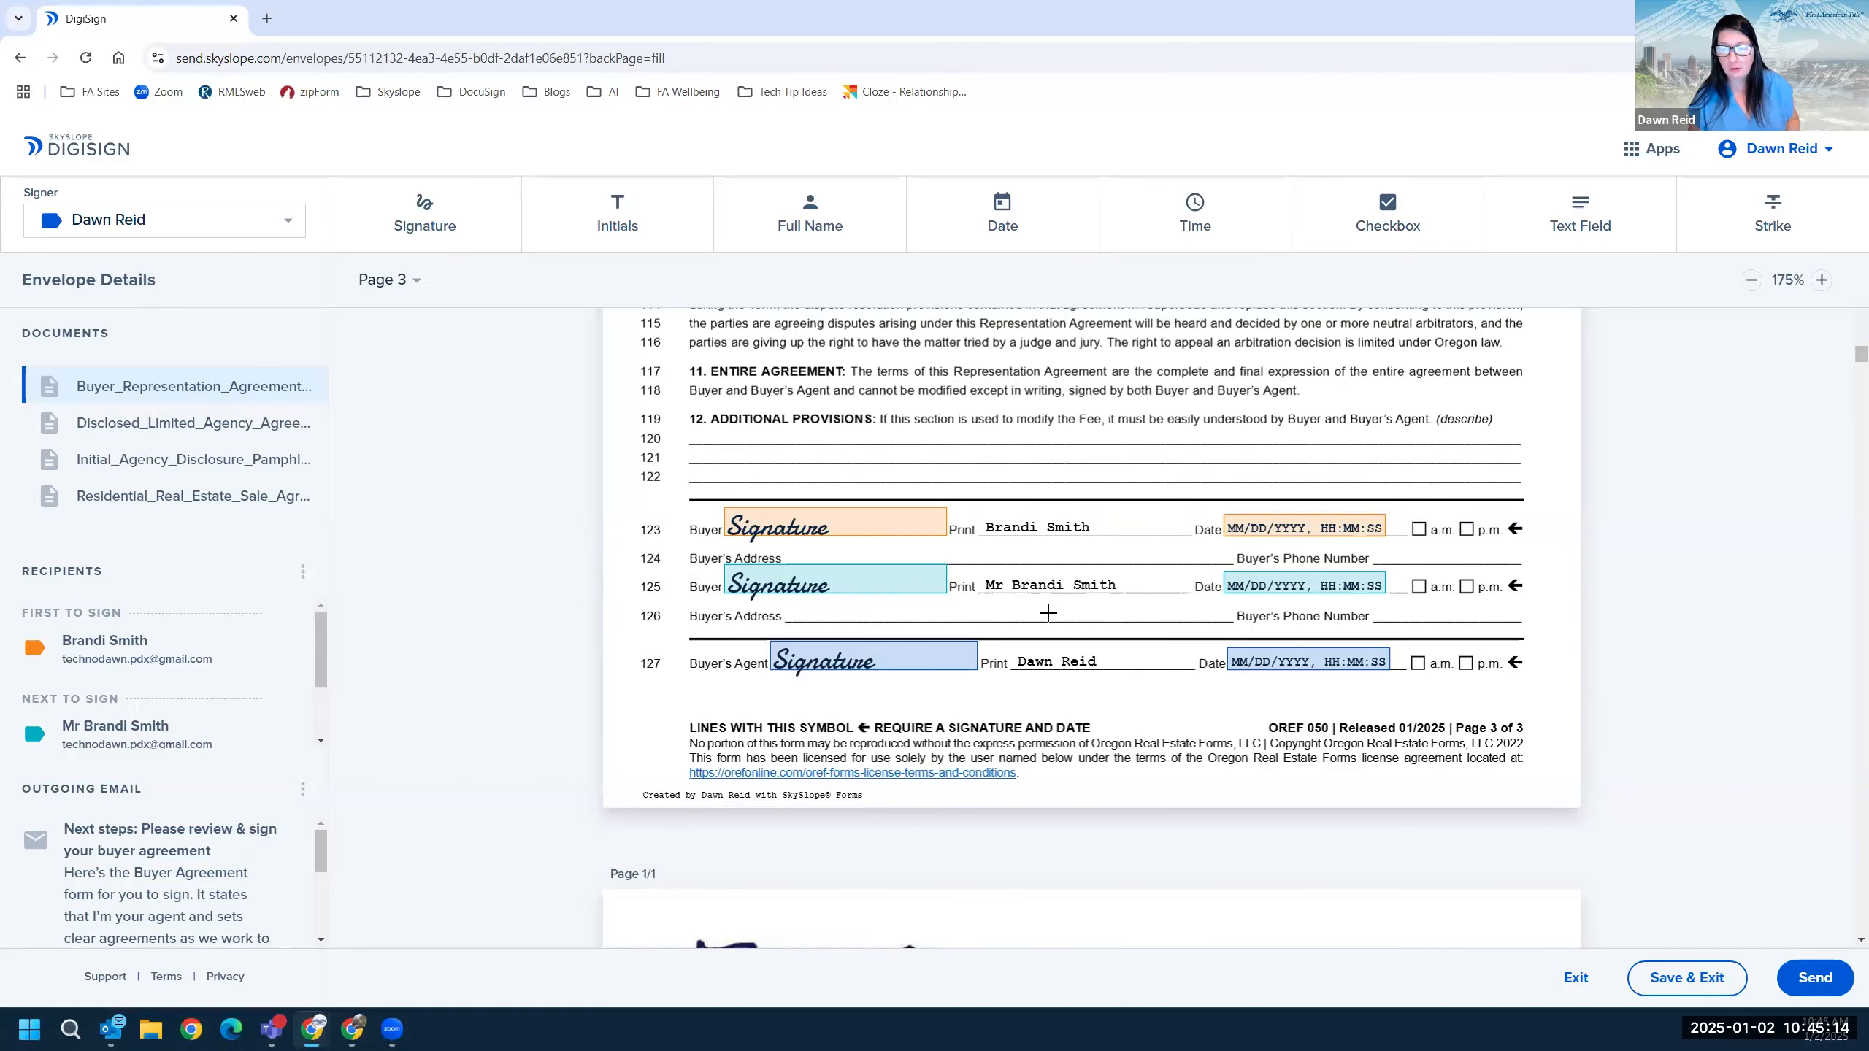
scroll(1047, 613, "down", 6)
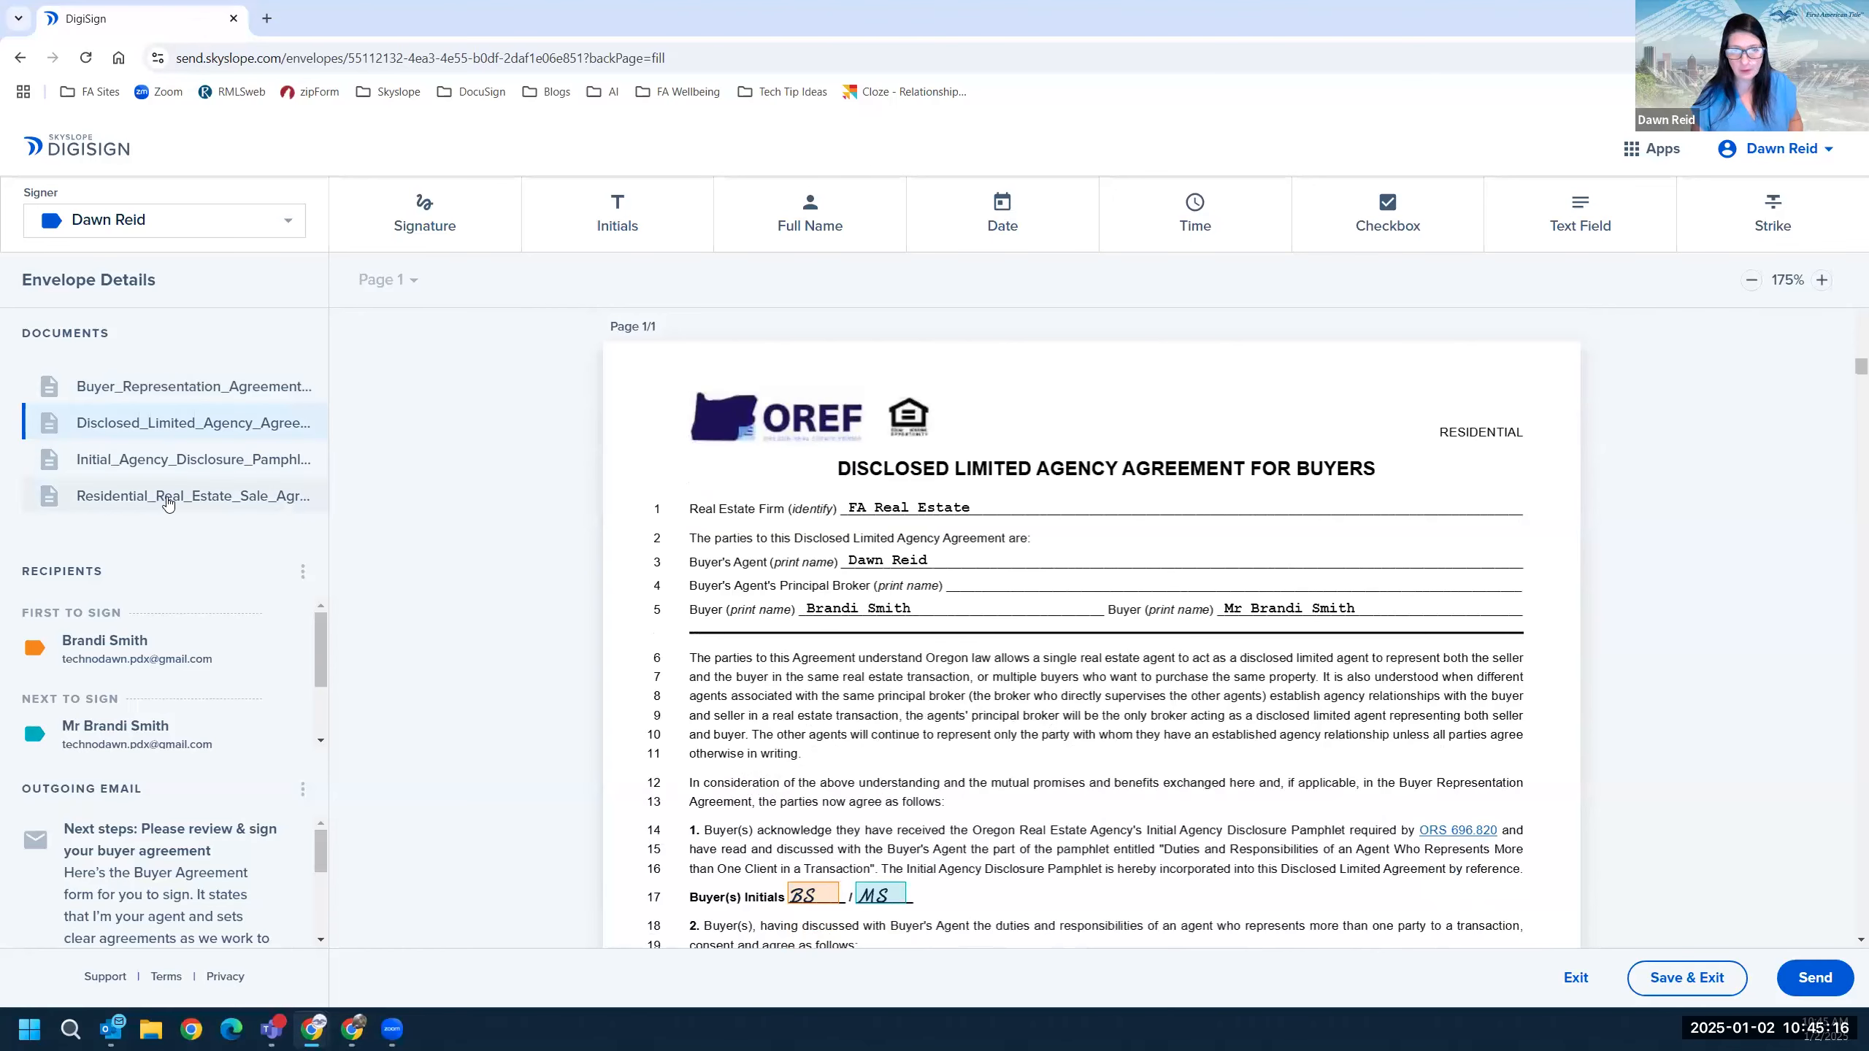
Open Residential_Real_Estate_Sale_Agreement from the Documents list and skim its first pages.
left_click(168, 503)
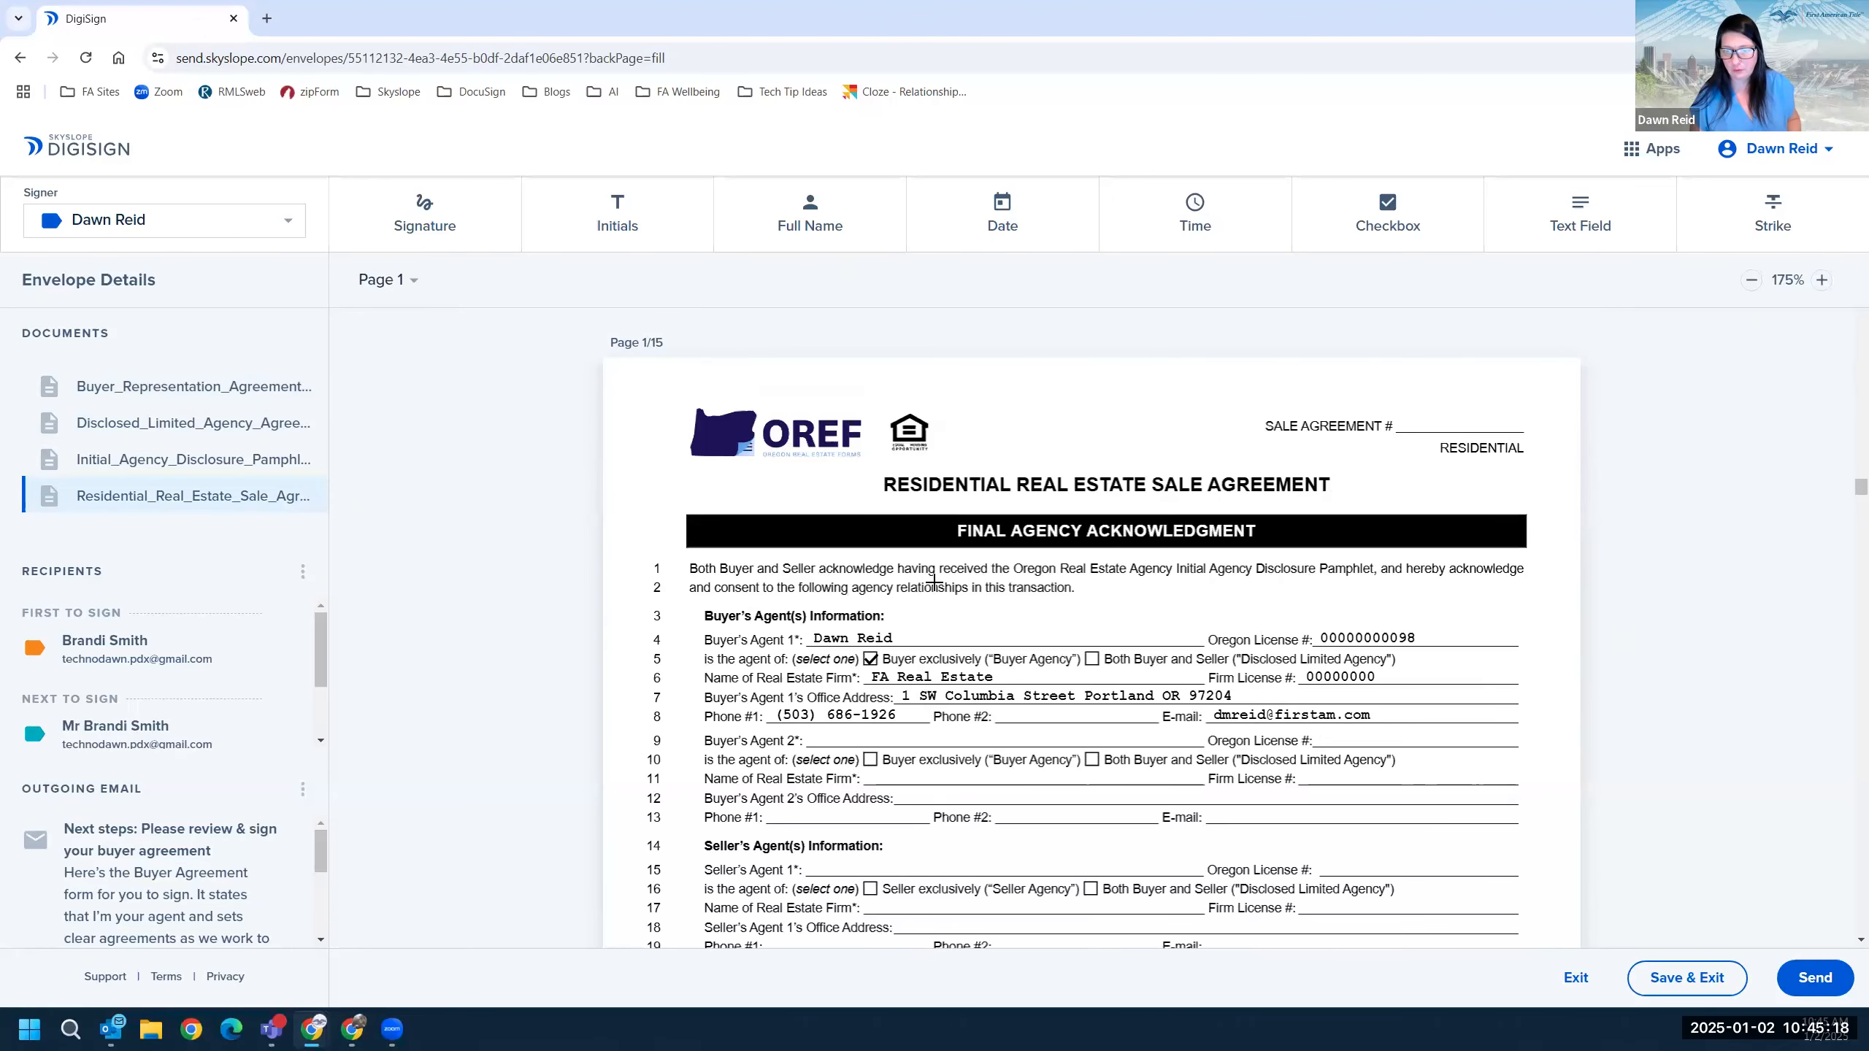
scroll(933, 582, "down", 2)
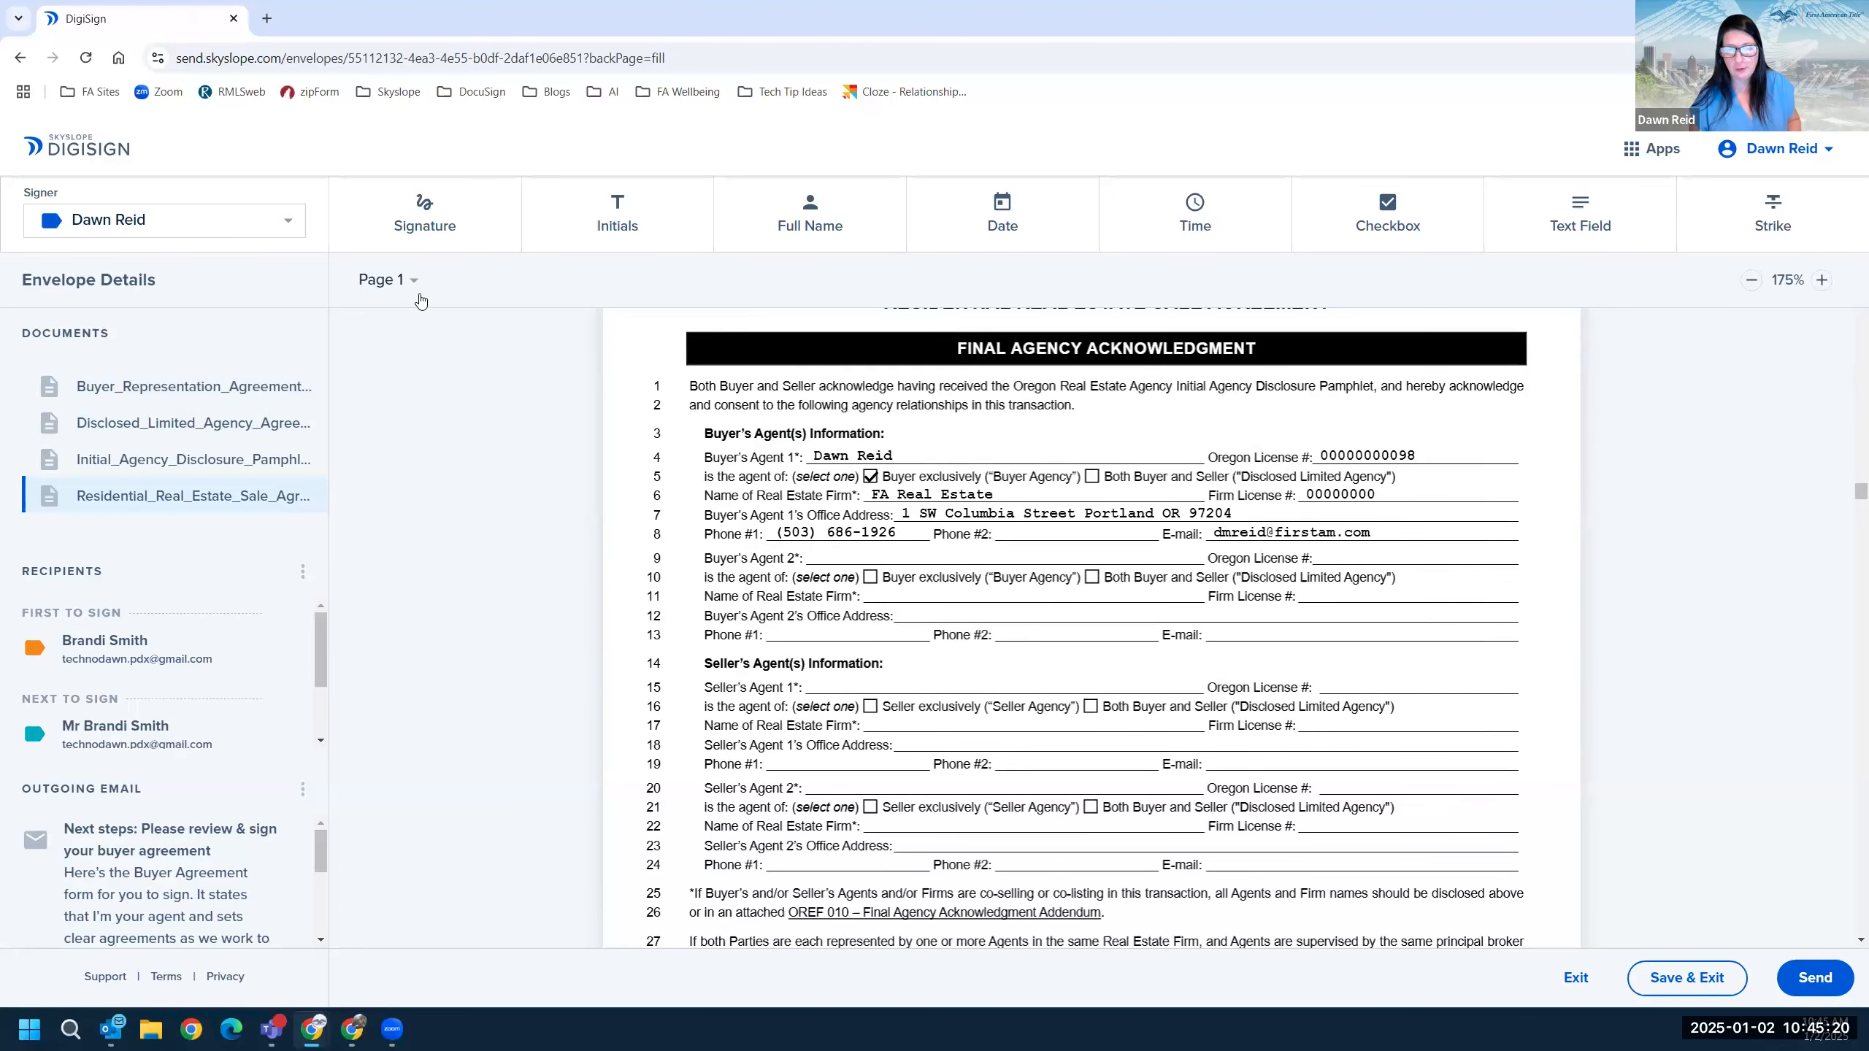
scroll(1007, 491, "down", 8)
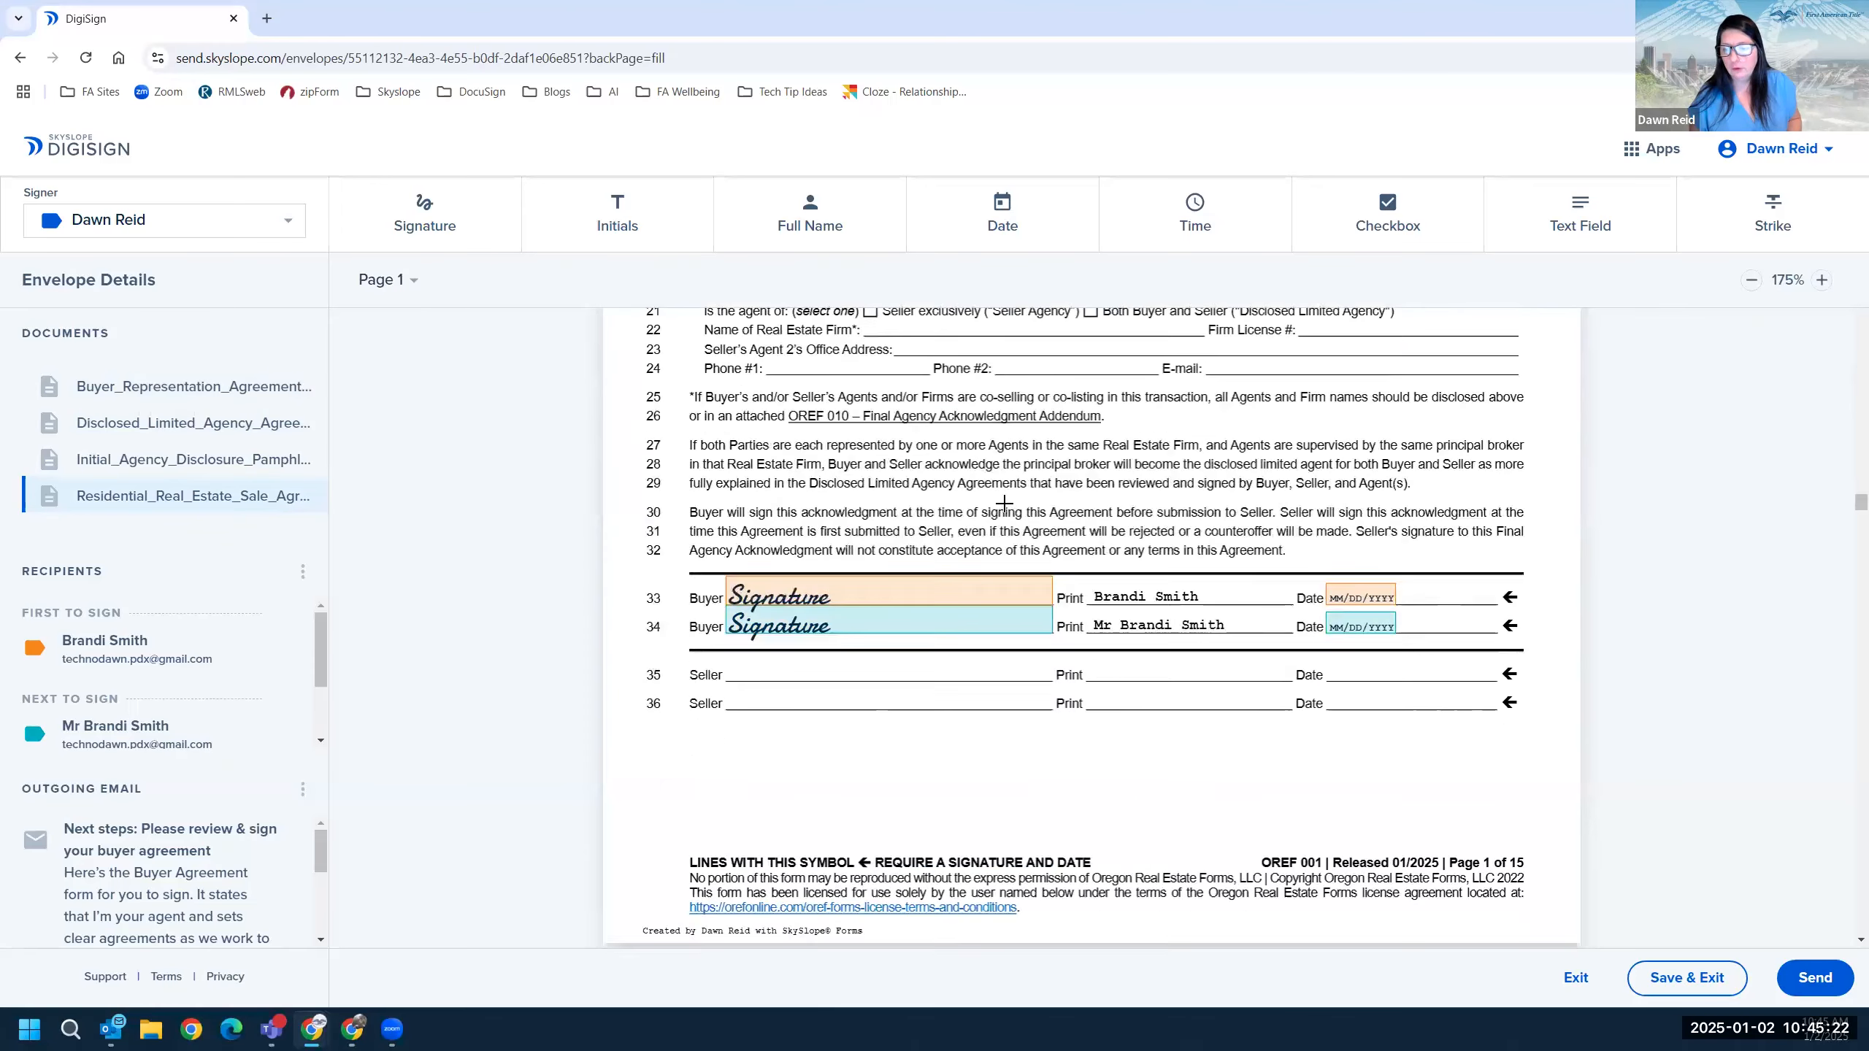
scroll(893, 525, "up", 10)
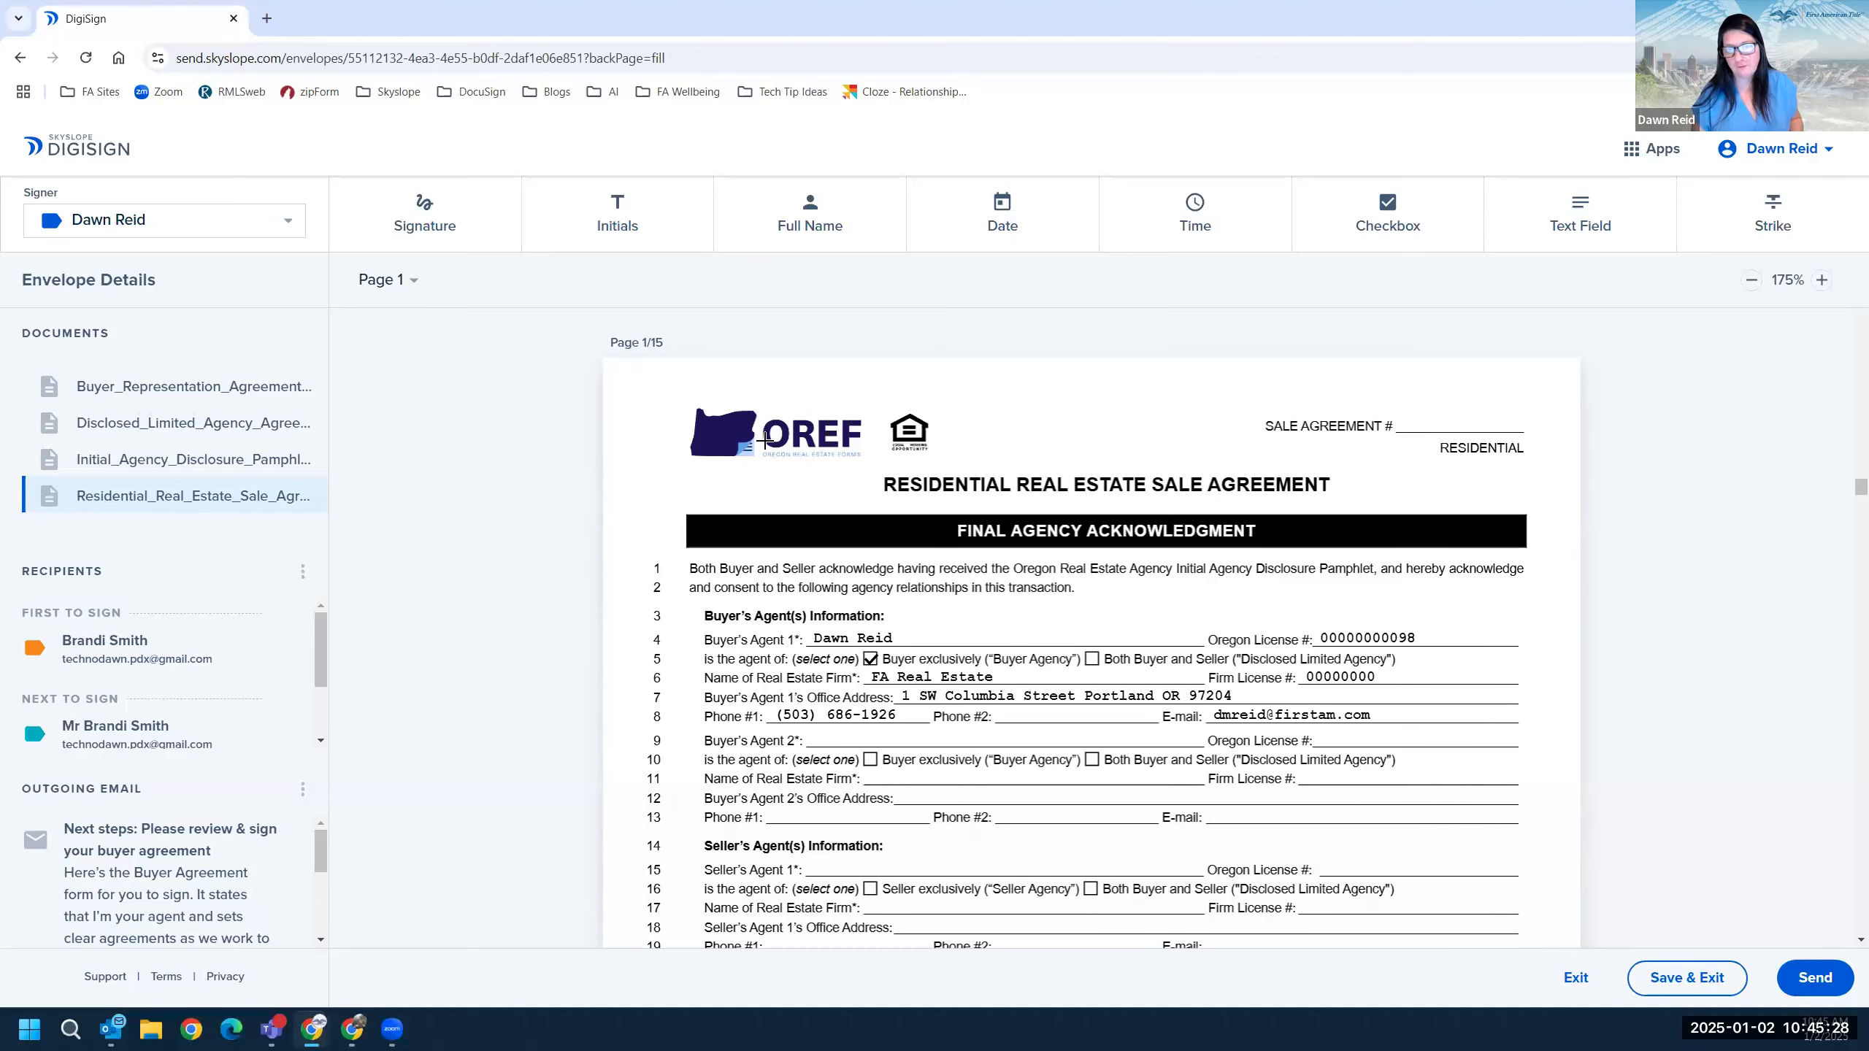
scroll(765, 440, "down", 12)
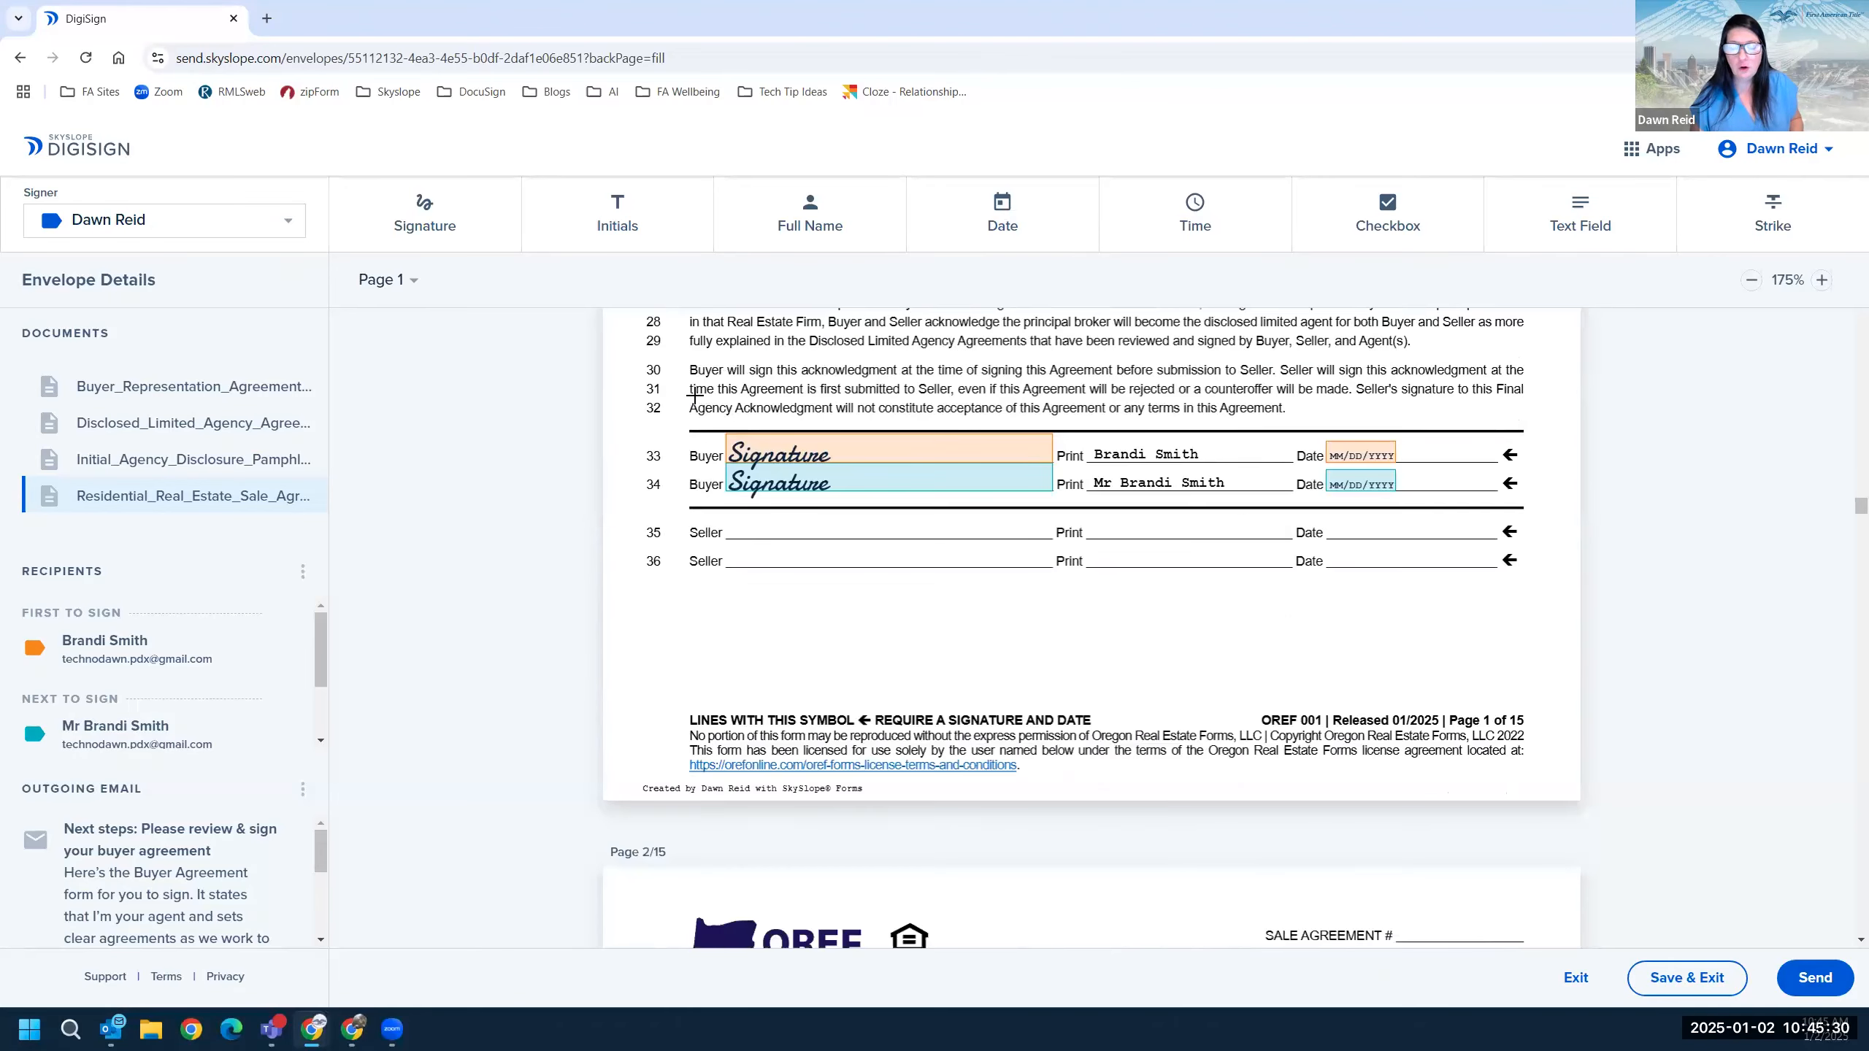
scroll(705, 409, "down", 3)
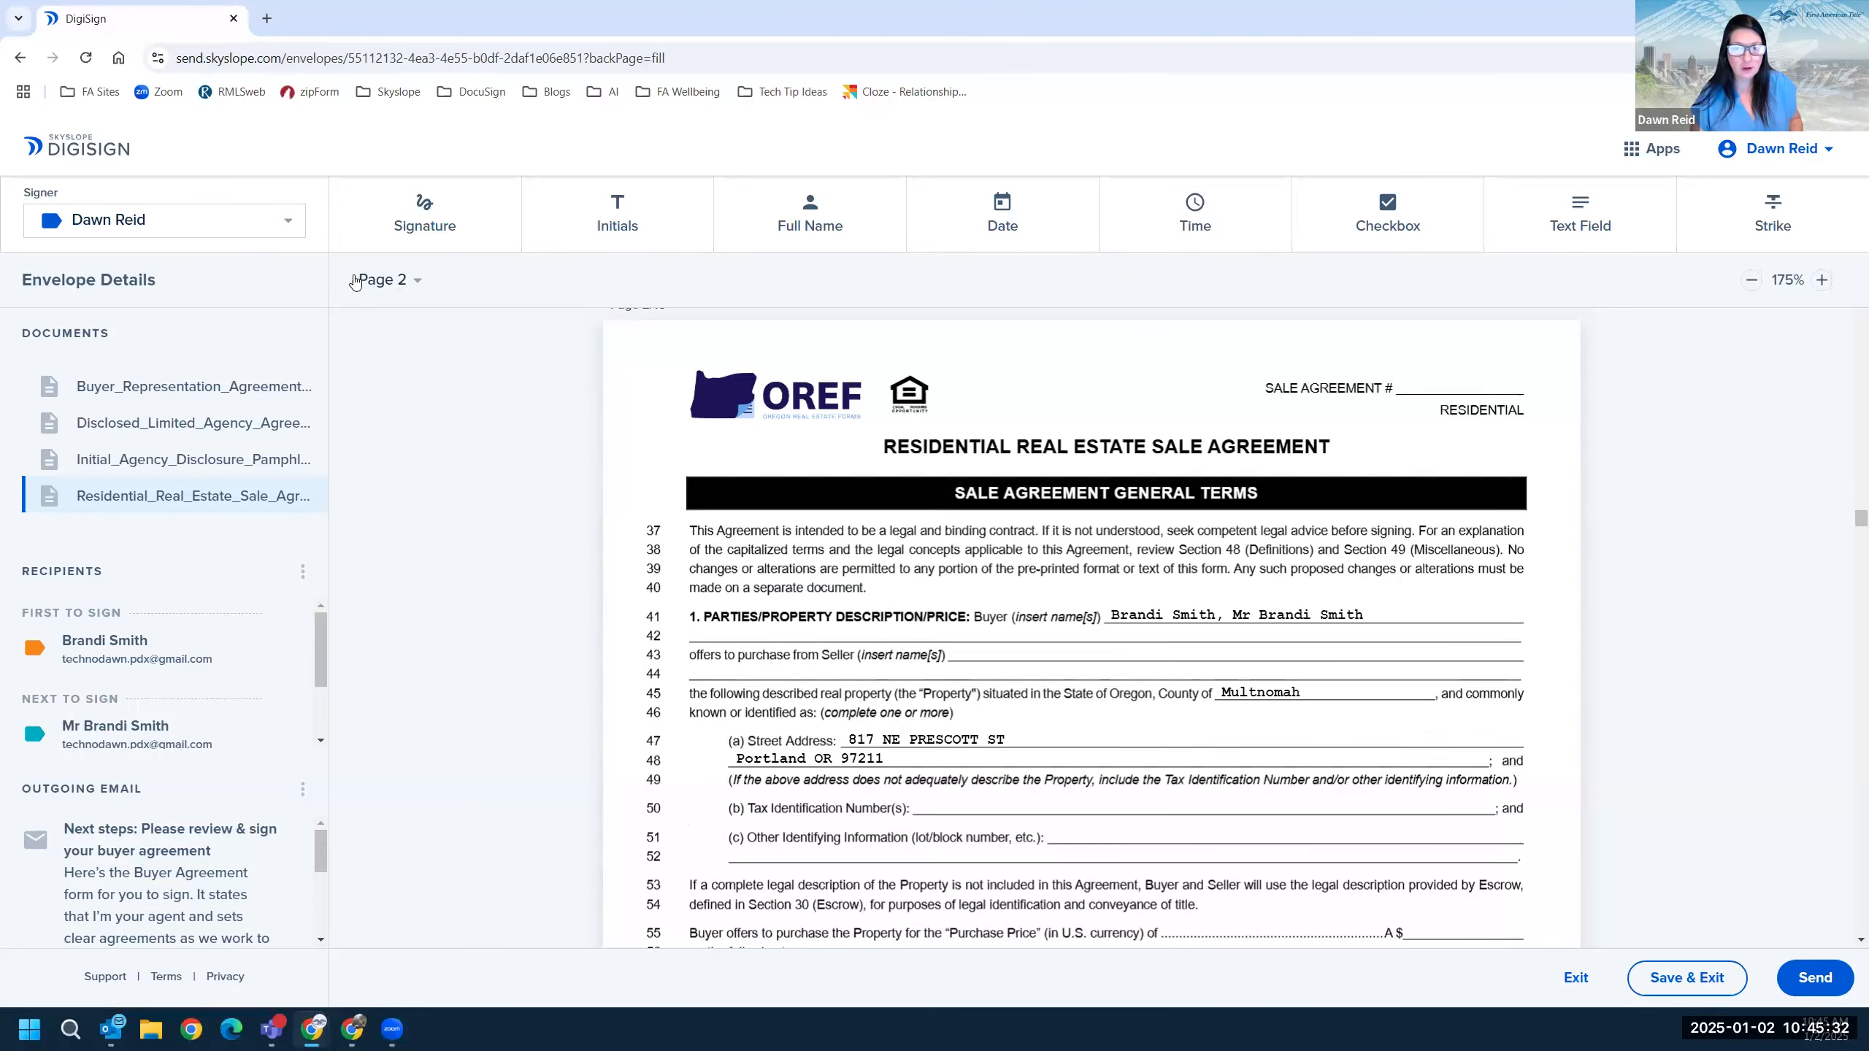
Jump to page 13 of the agreement and continue down to page 15's seller lines.
left_click(418, 284)
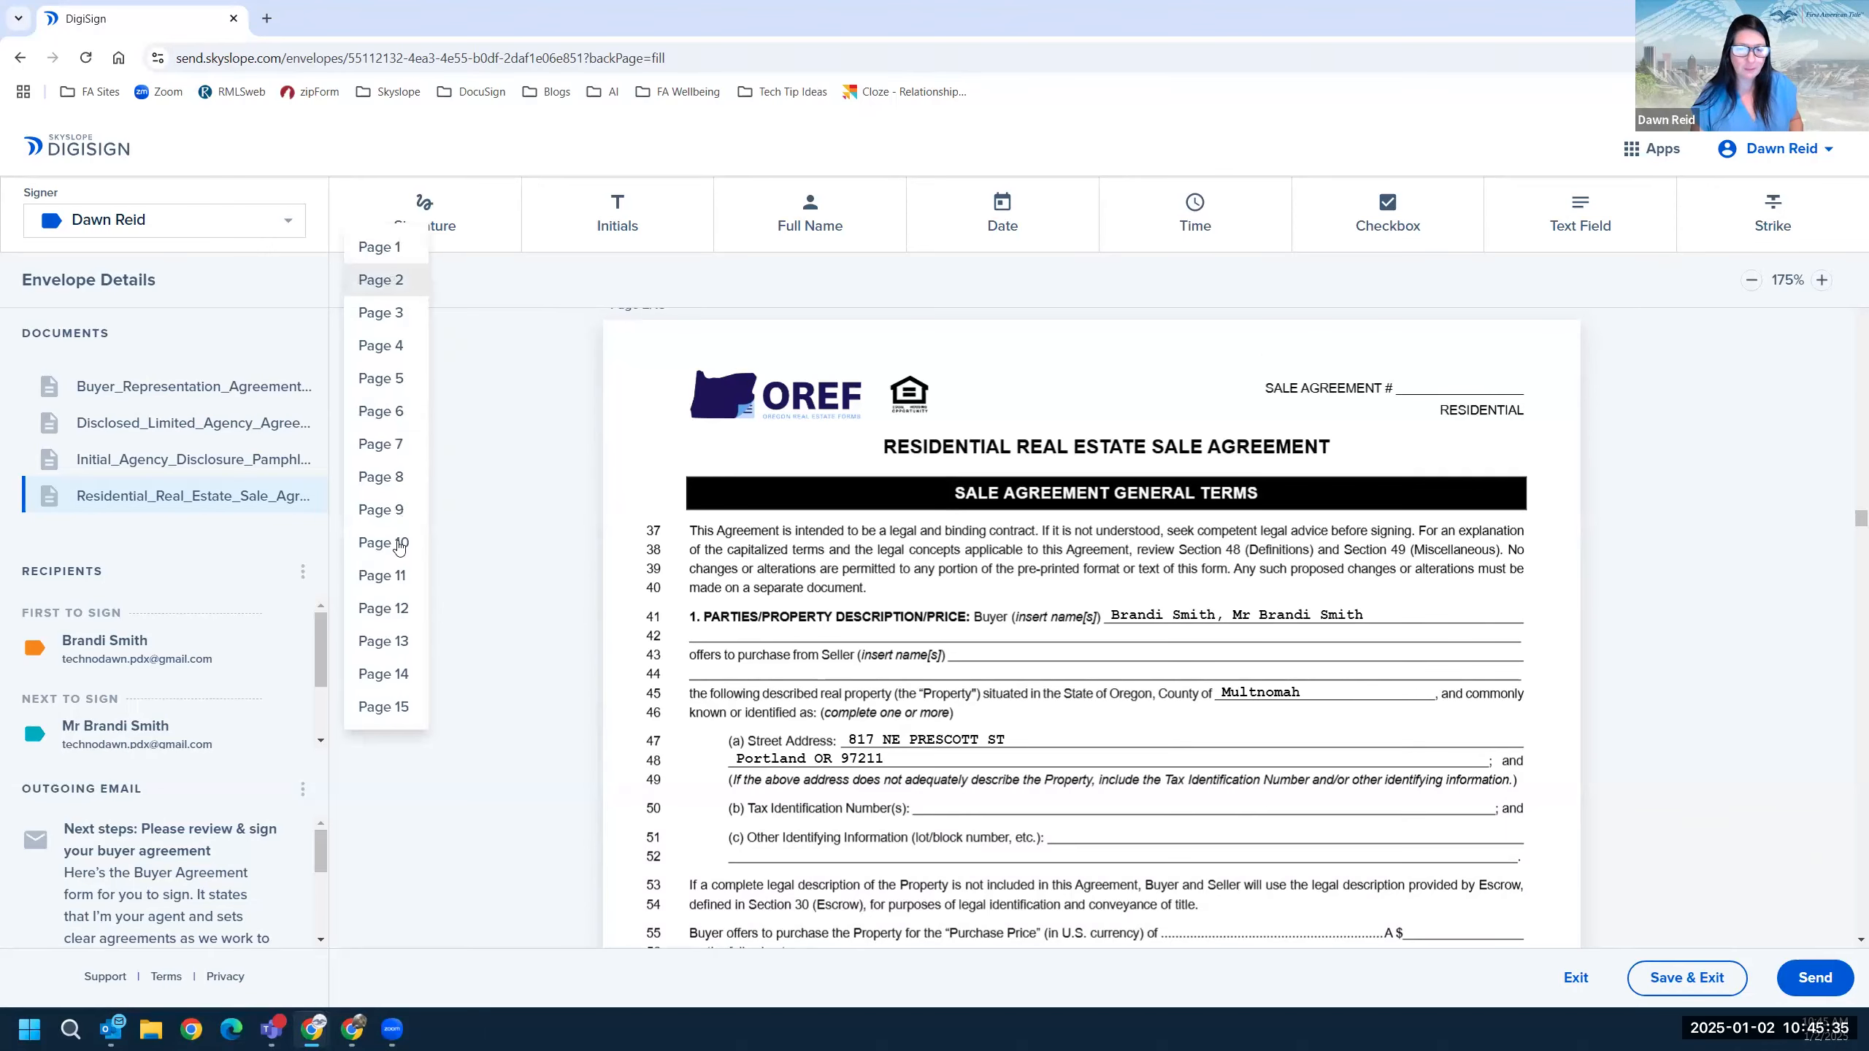
left_click(386, 650)
scroll(821, 640, "down", 20)
scroll(822, 636, "down", 10)
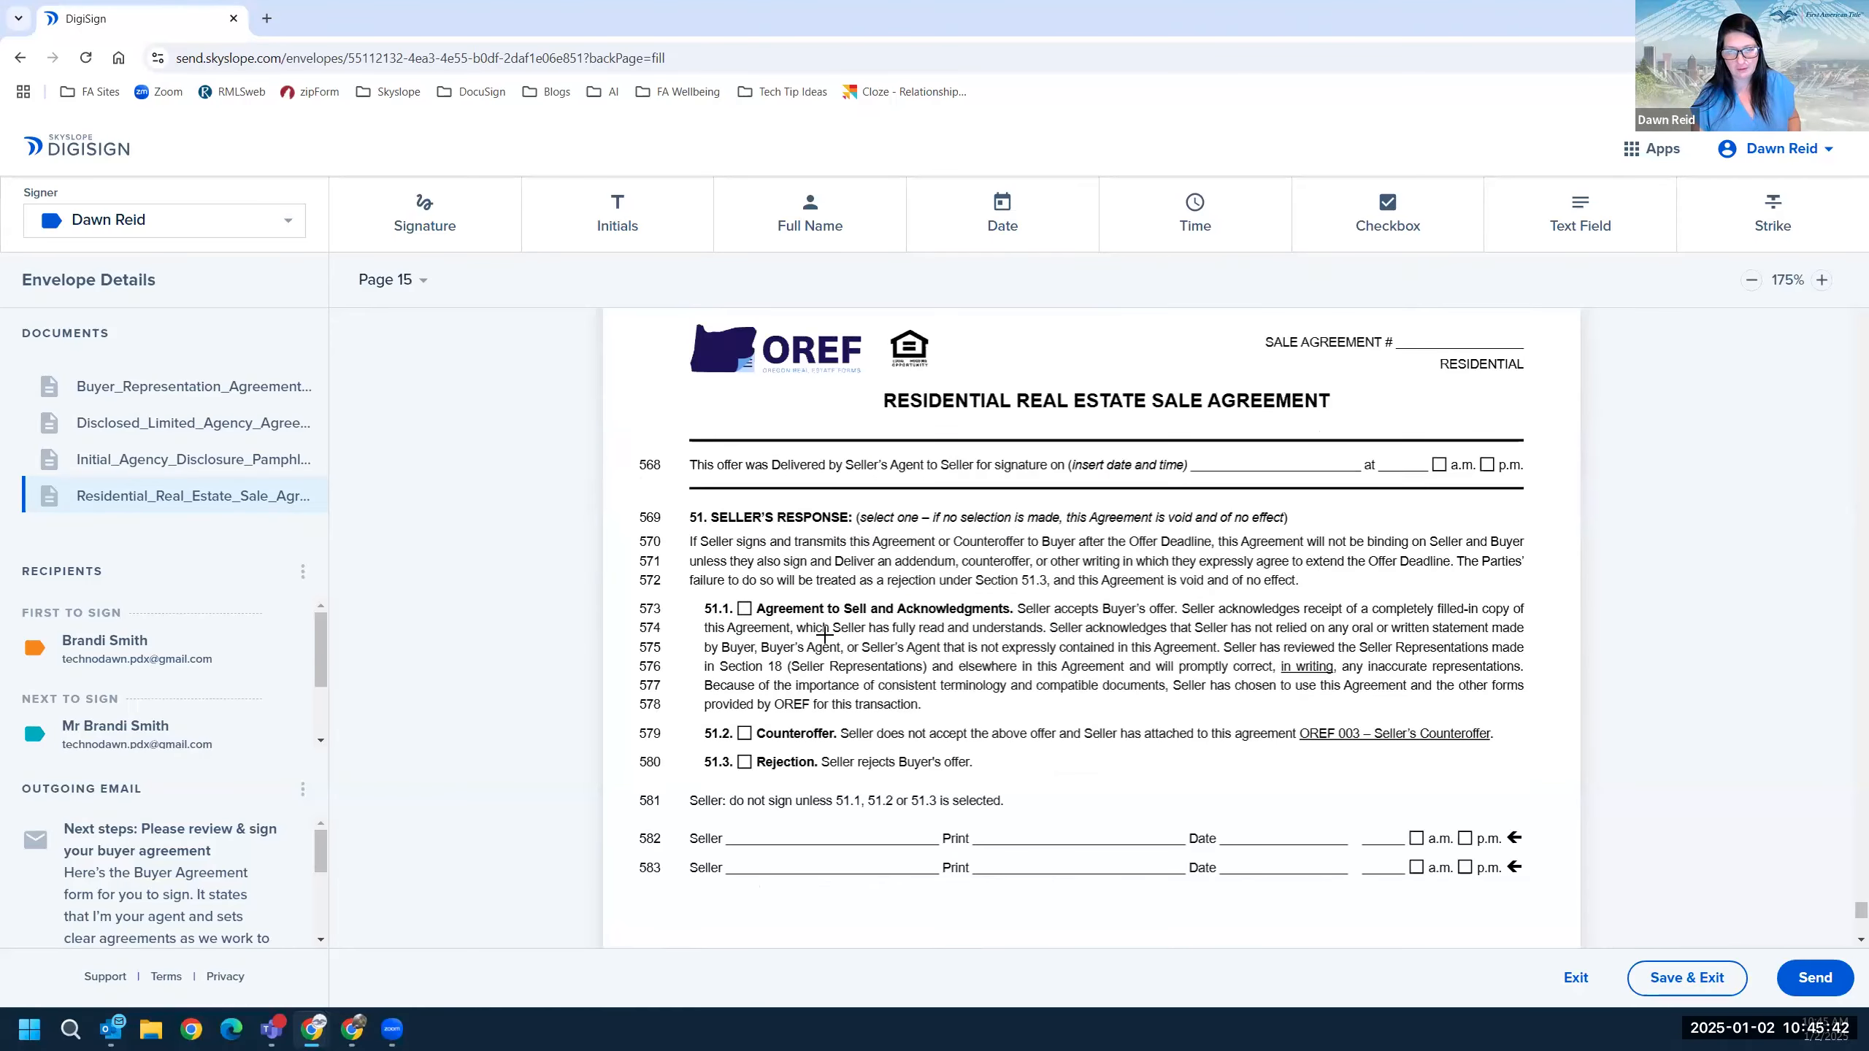
scroll(824, 634, "up", 1)
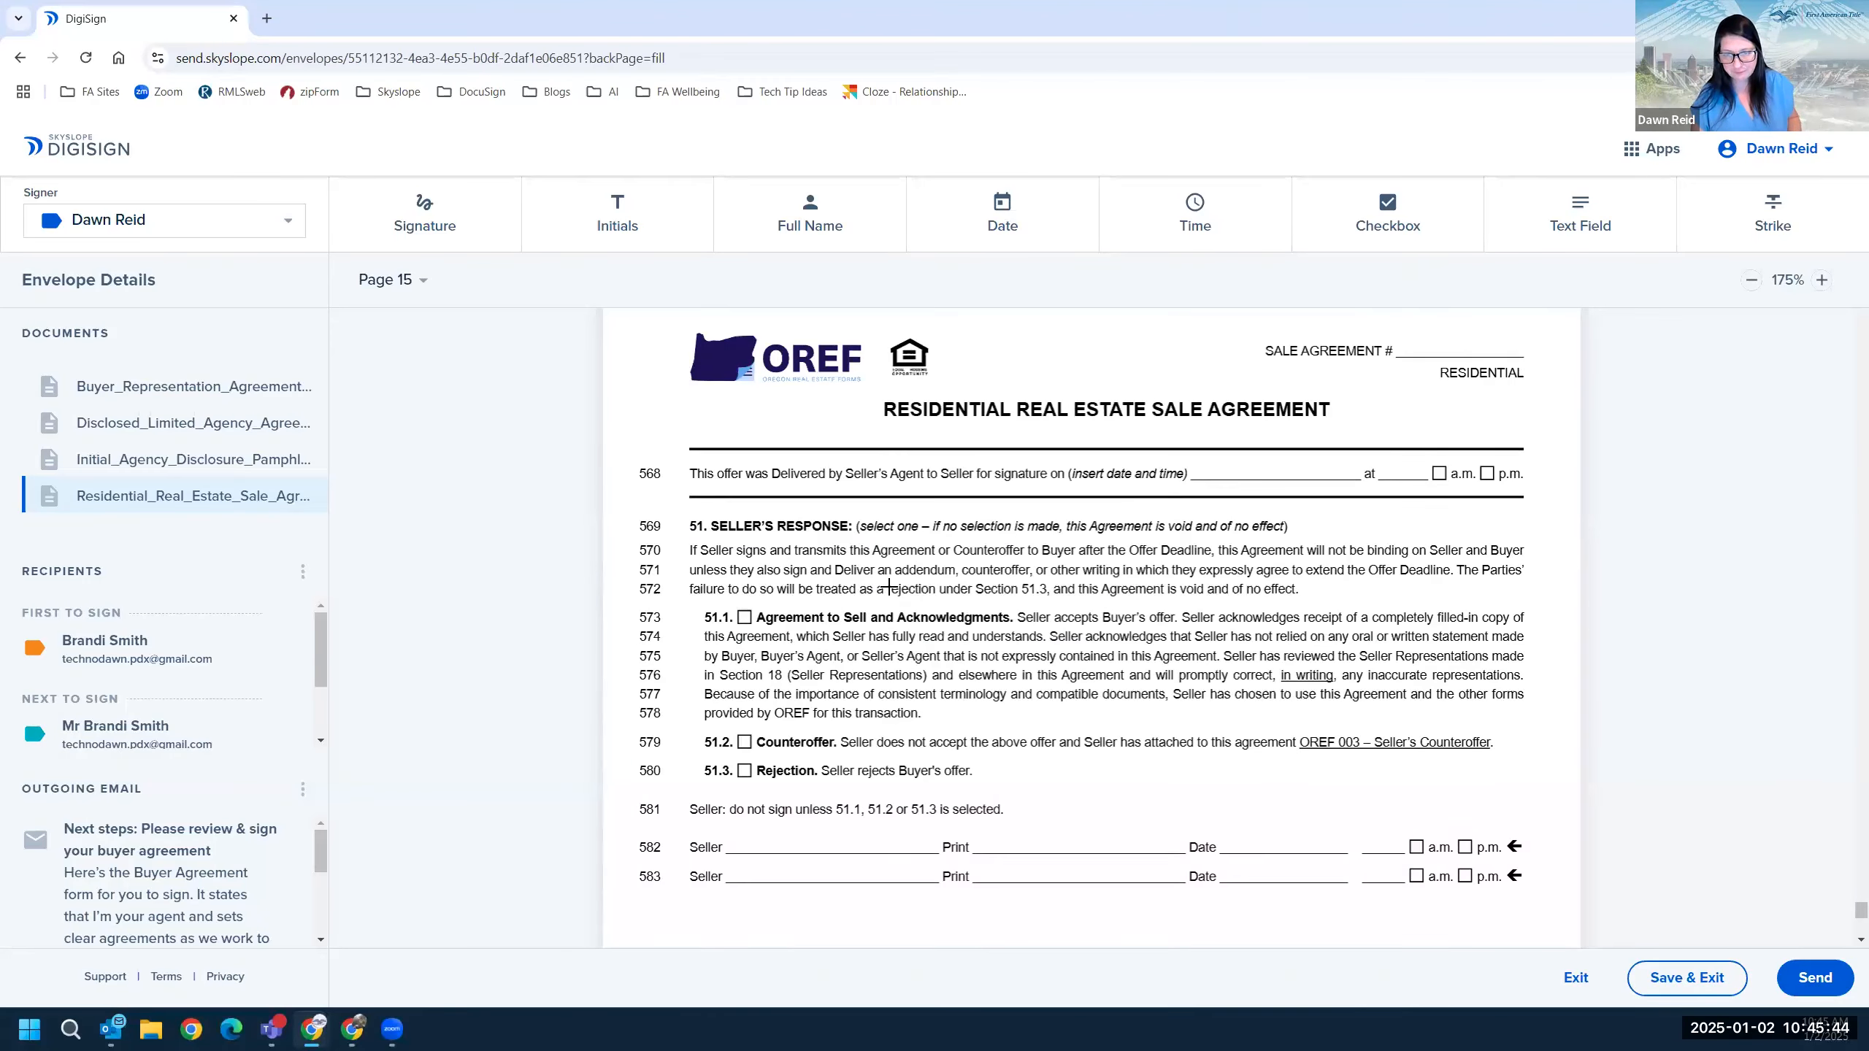
scroll(888, 587, "down", 3)
scroll(889, 581, "down", 3)
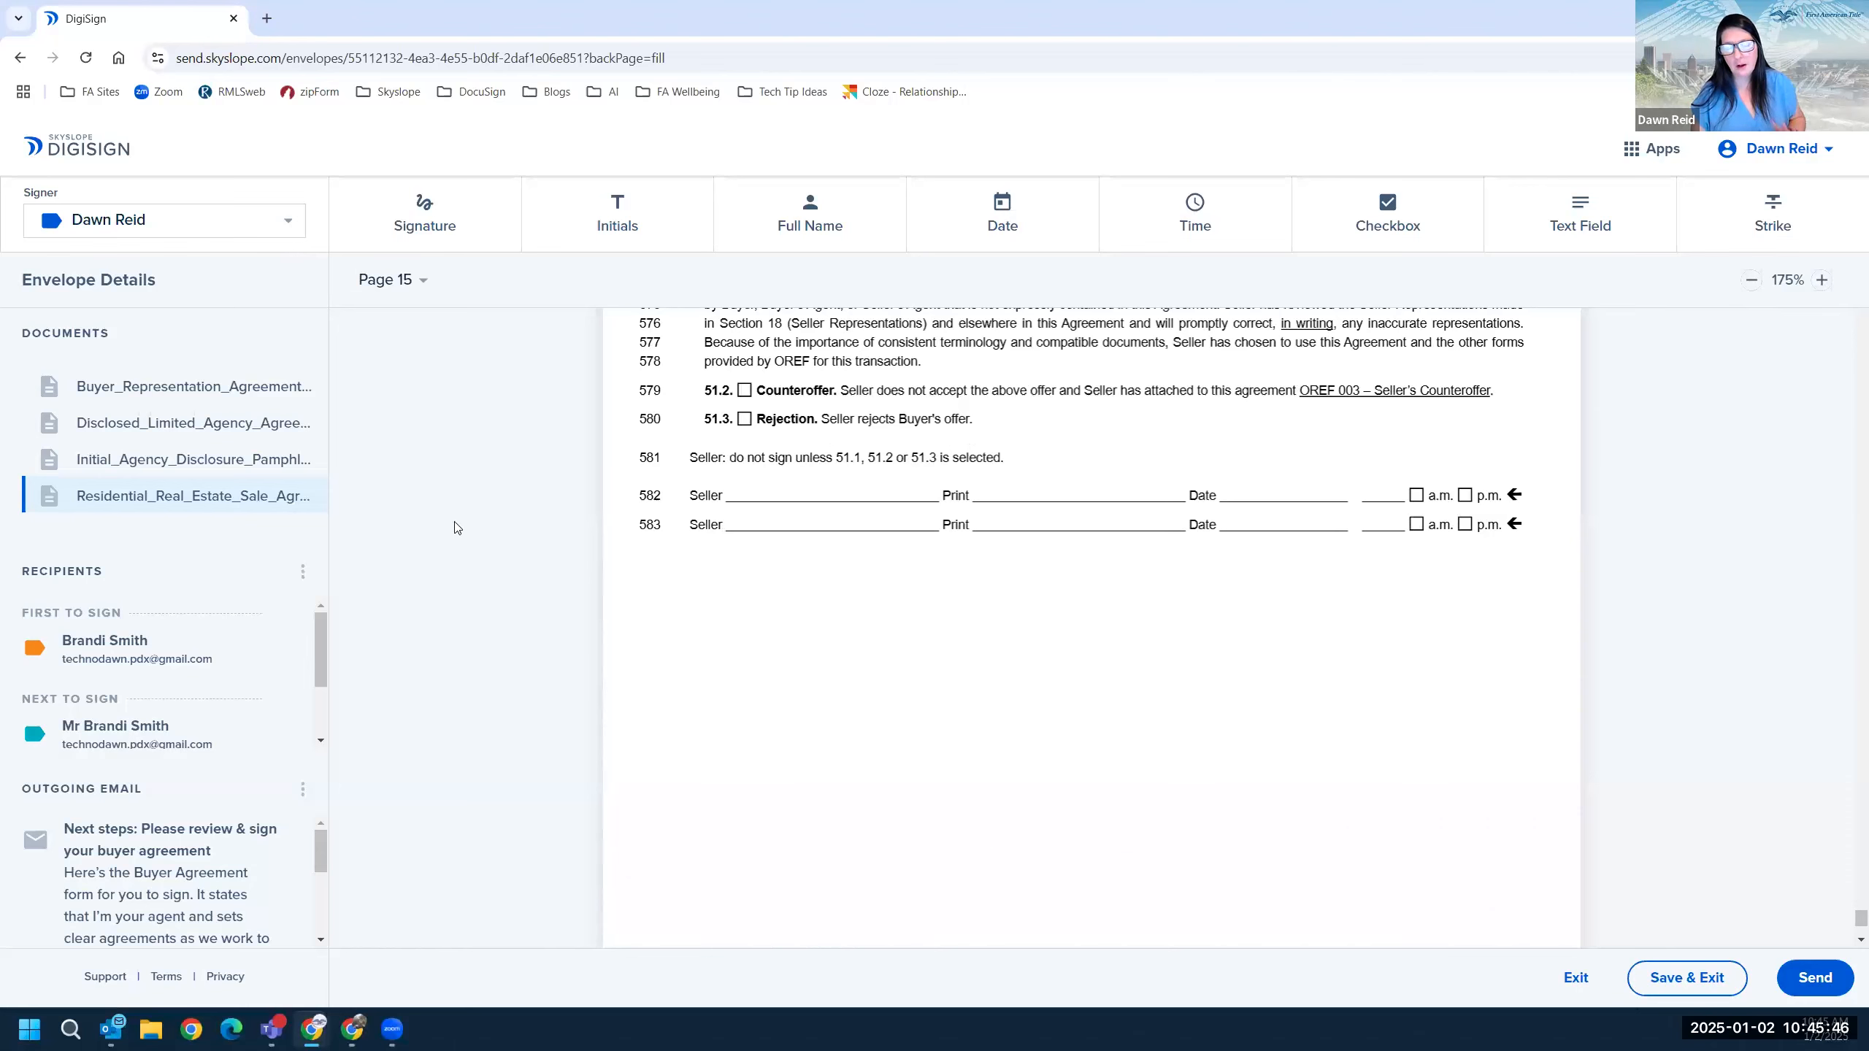
scroll(454, 528, "up", 1)
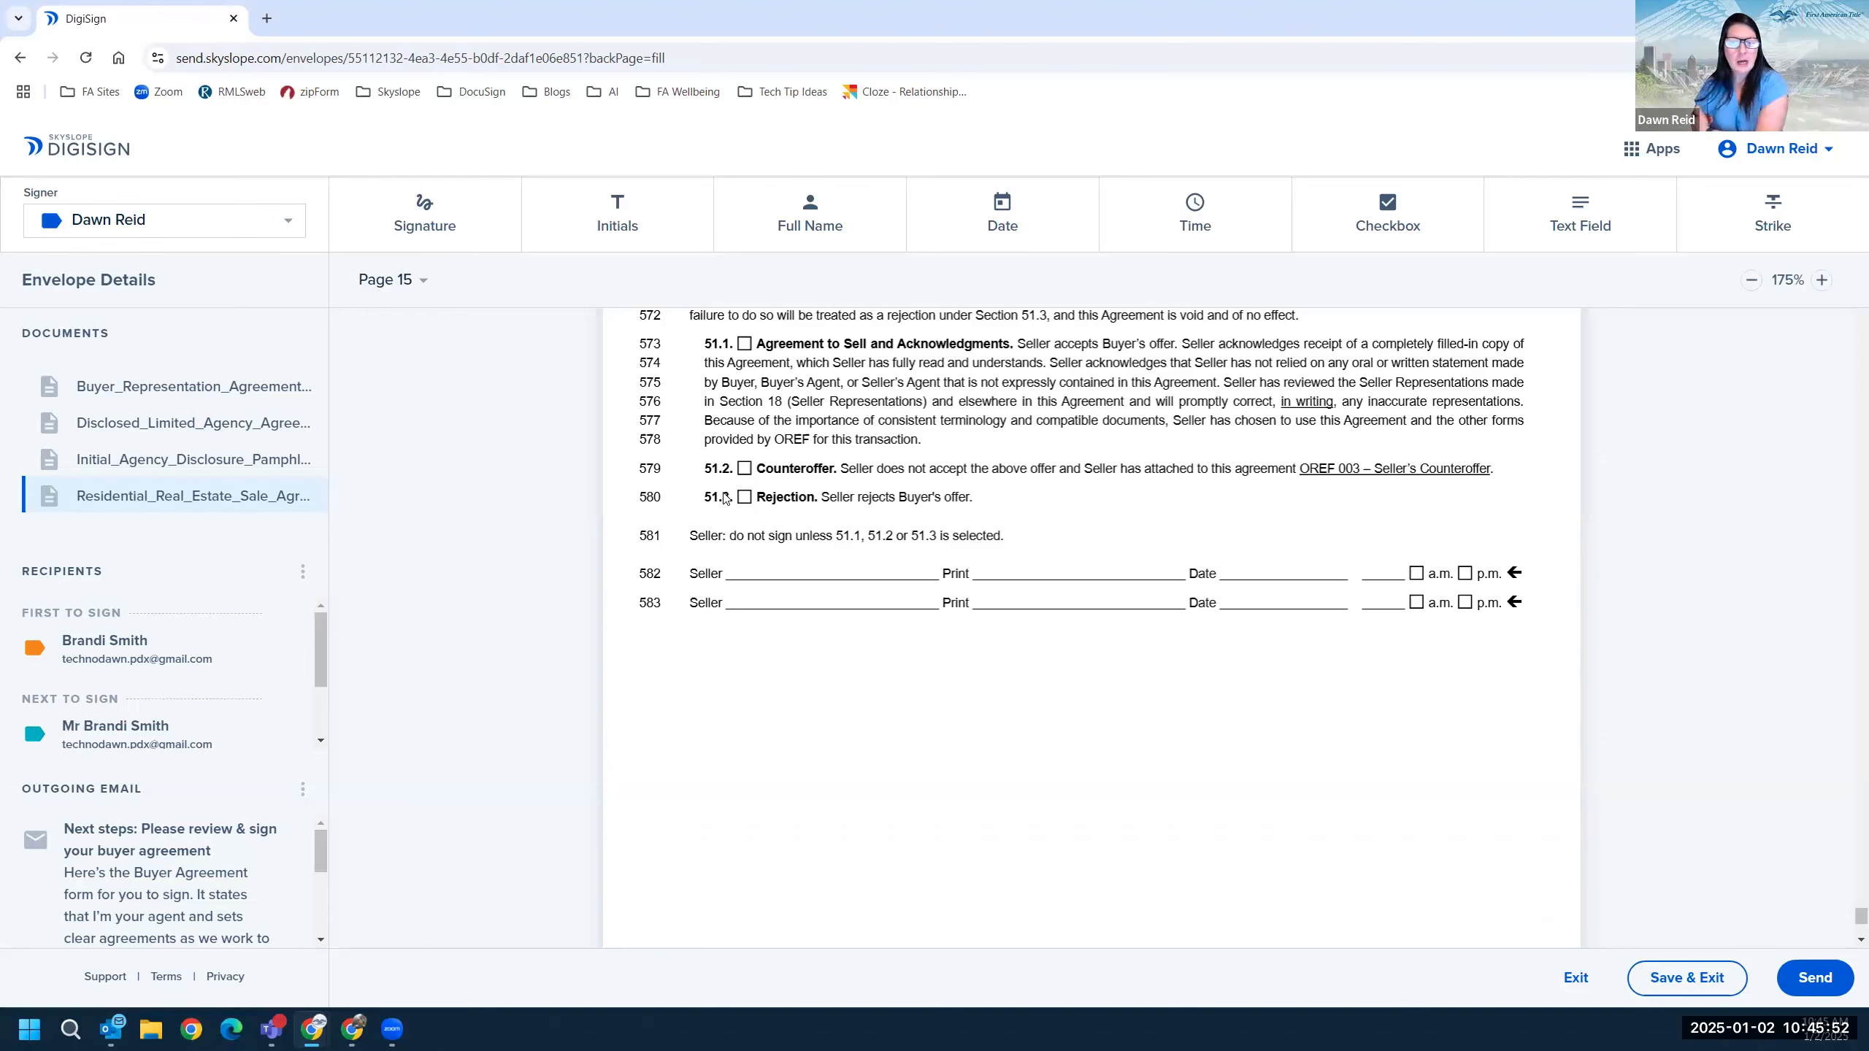
Place a signature block for the first buyer below the seller lines on page 15.
left_click(457, 243)
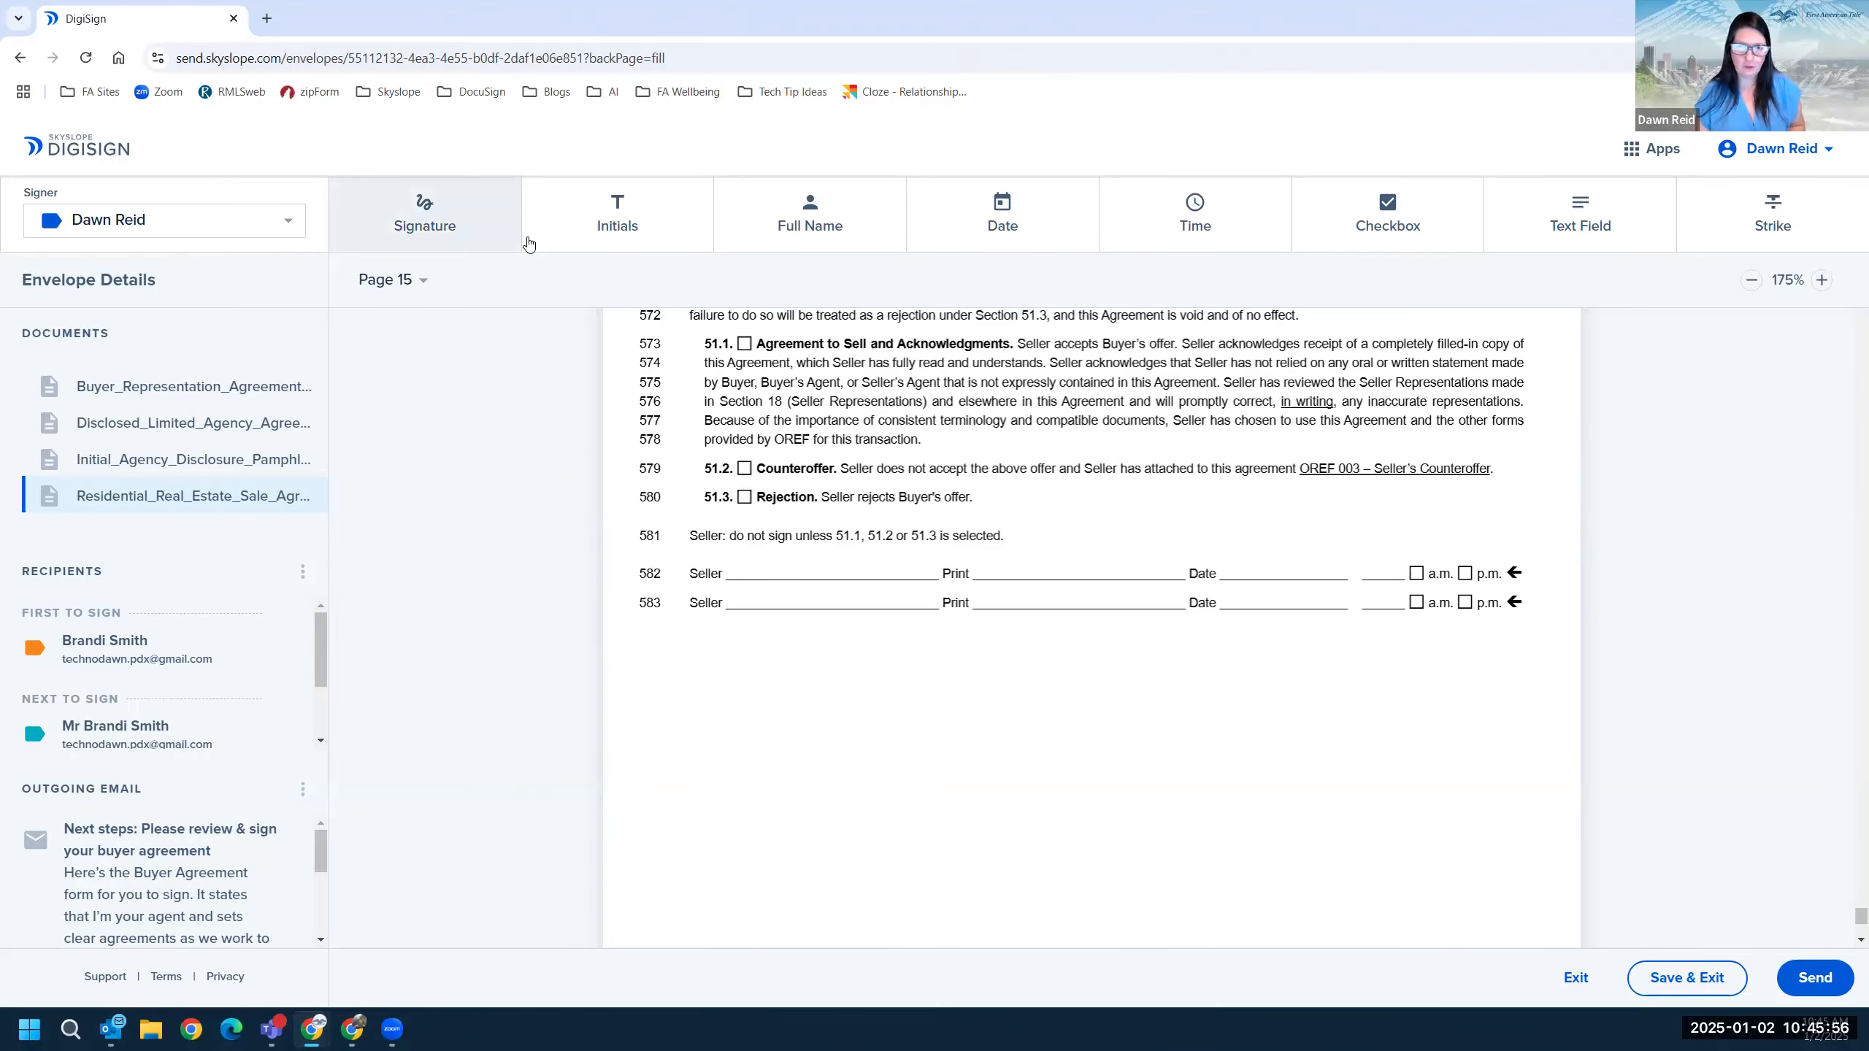
left_click(199, 221)
left_click(200, 254)
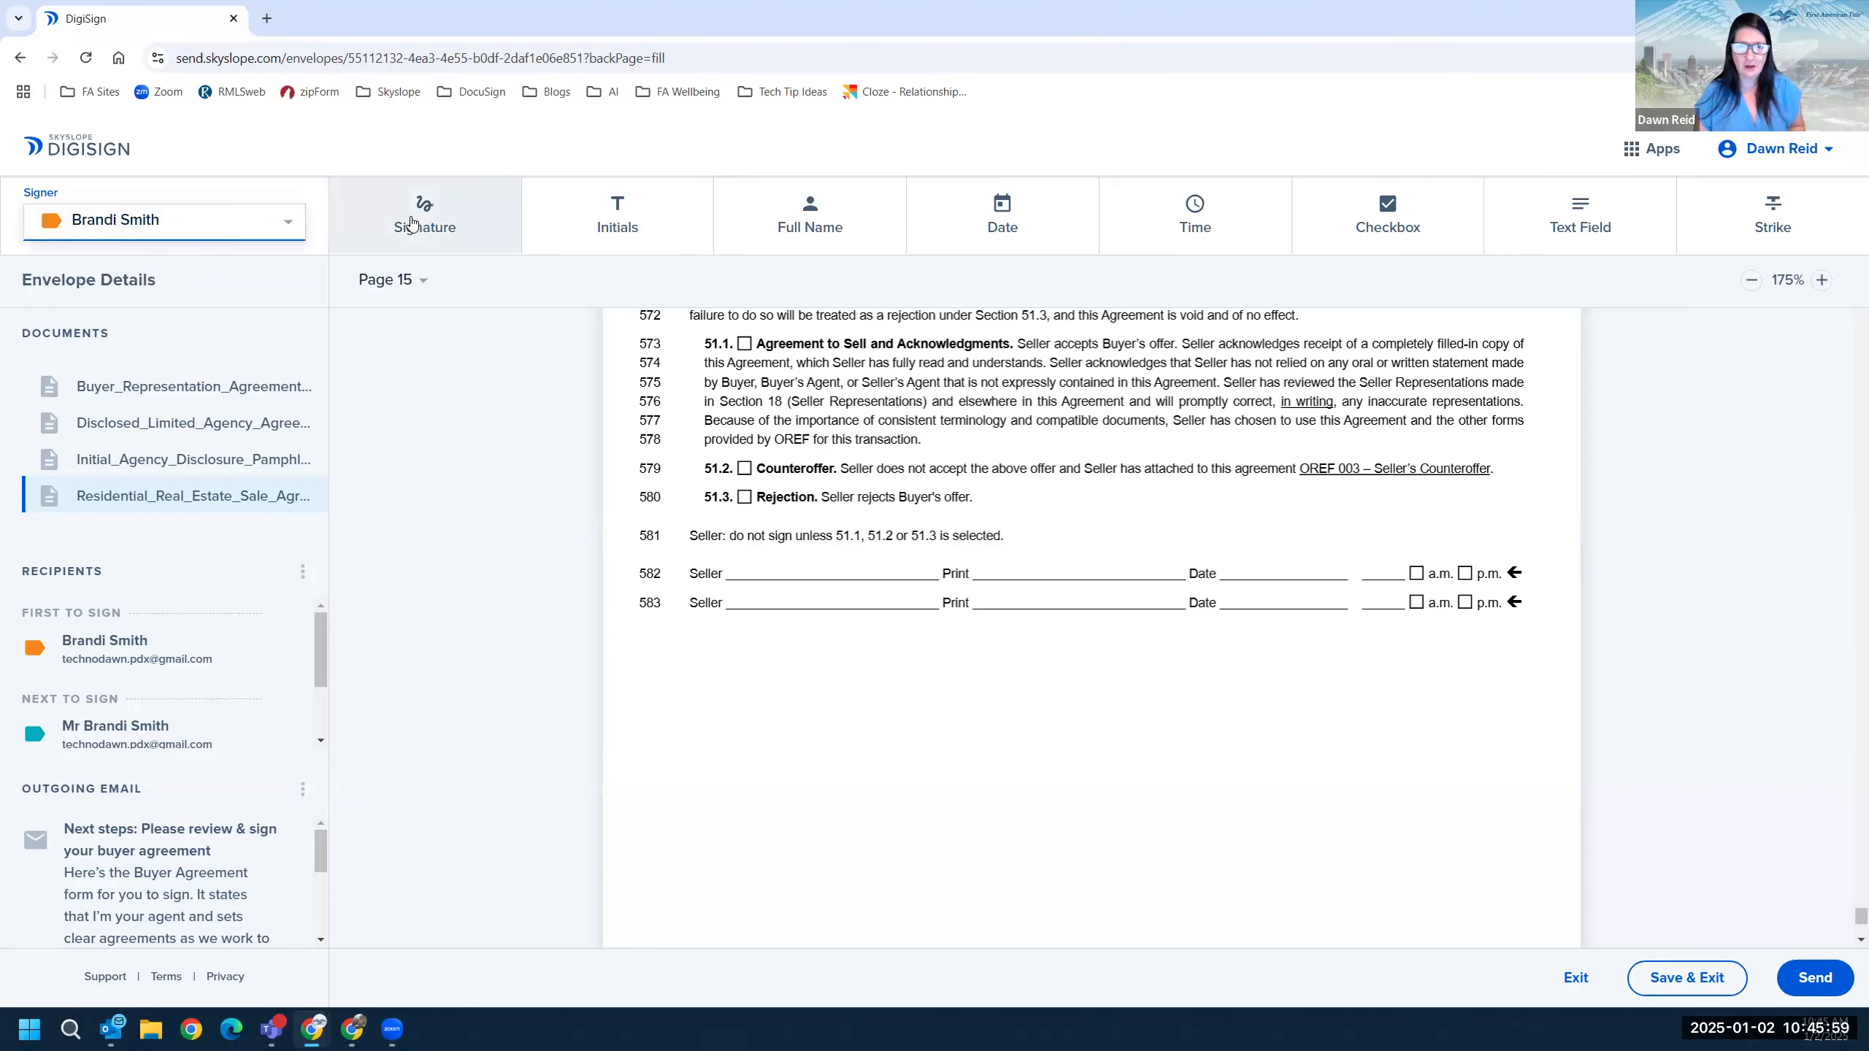
left_click(704, 692)
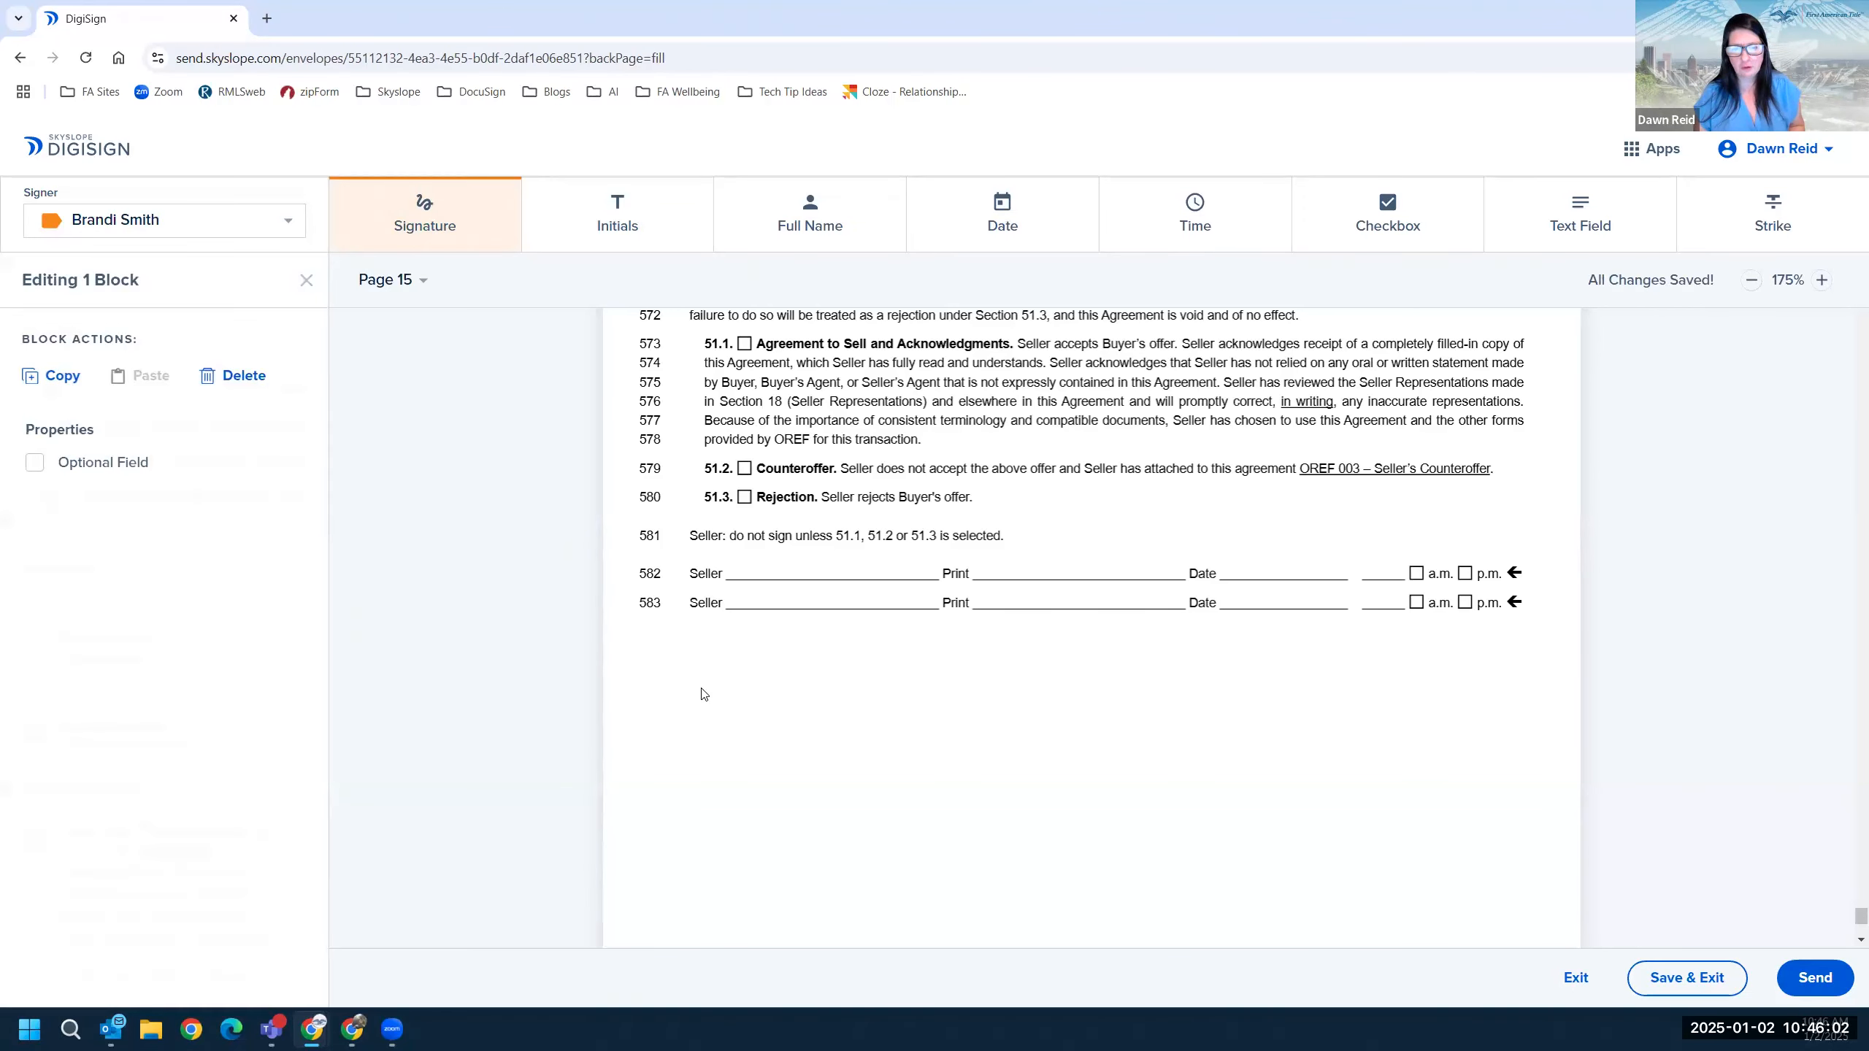
left_click(712, 696)
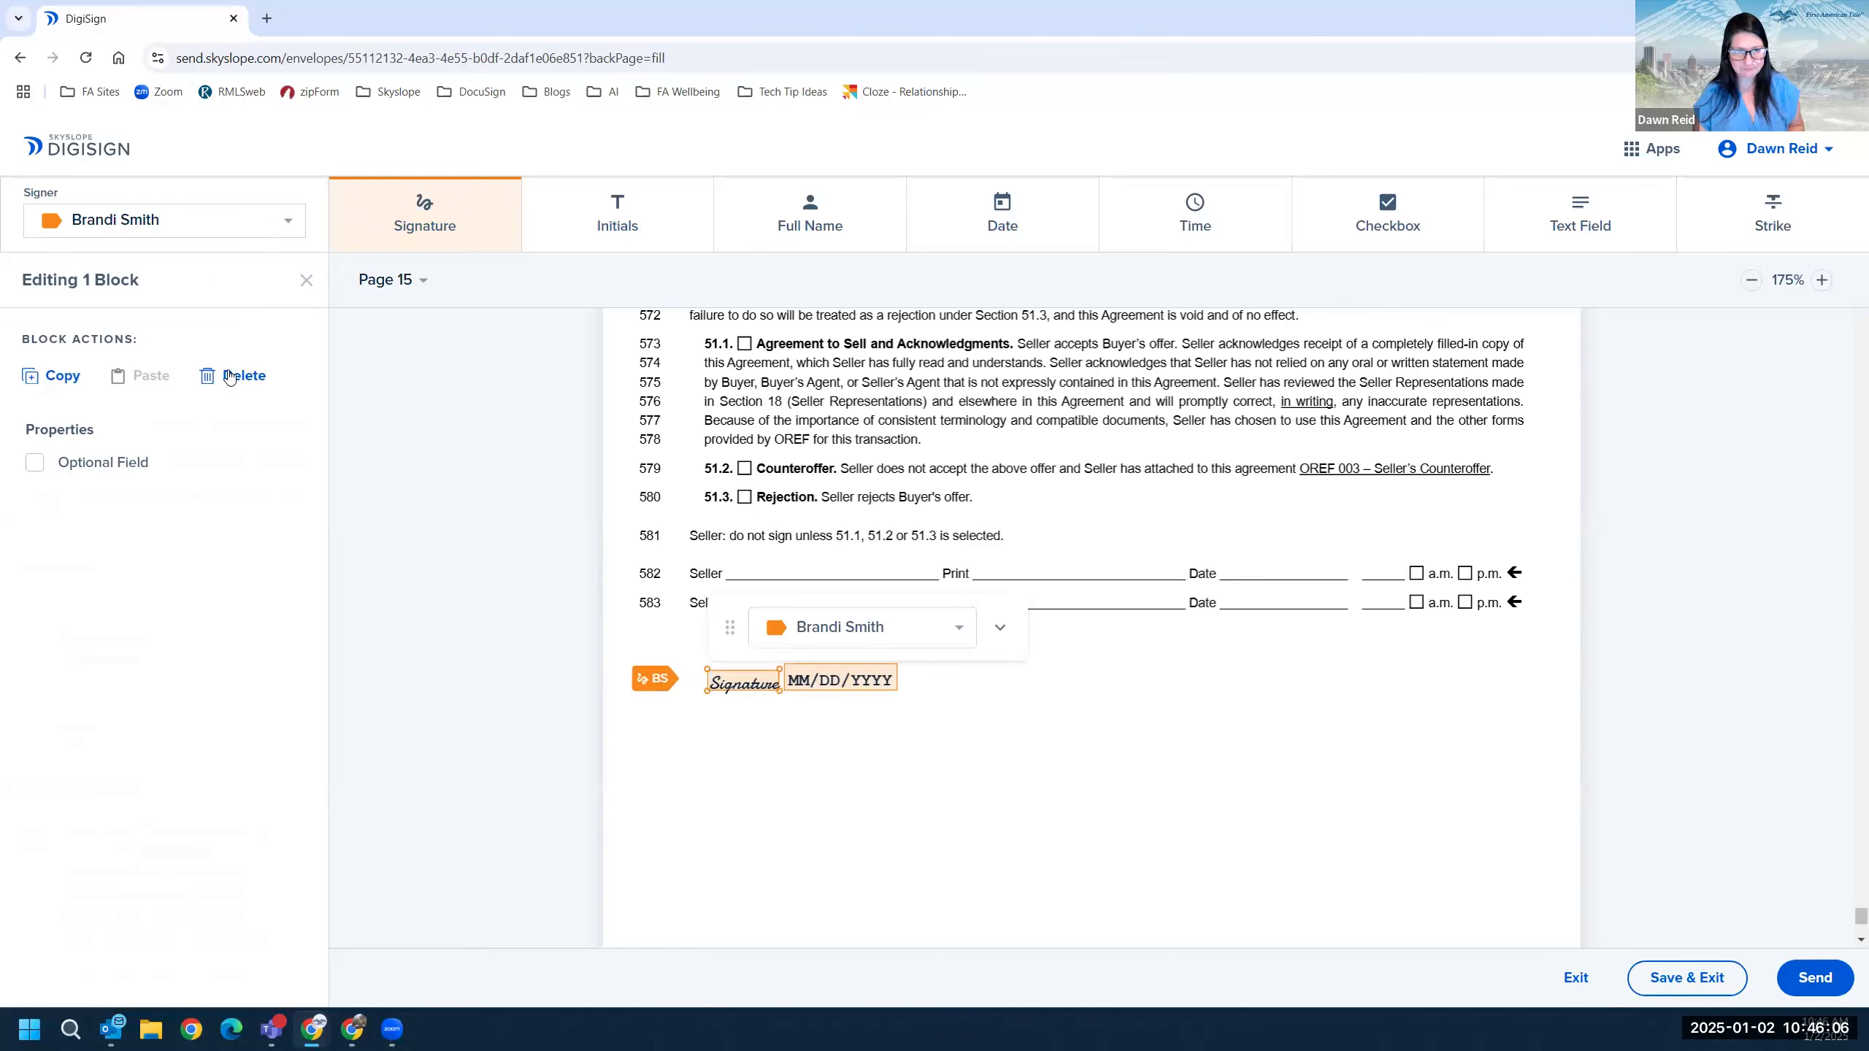
mouse_move(741, 688)
left_mouse_down()
mouse_move(809, 793)
mouse_move(717, 685)
mouse_move(460, 655)
mouse_move(342, 528)
mouse_move(910, 759)
left_mouse_up()
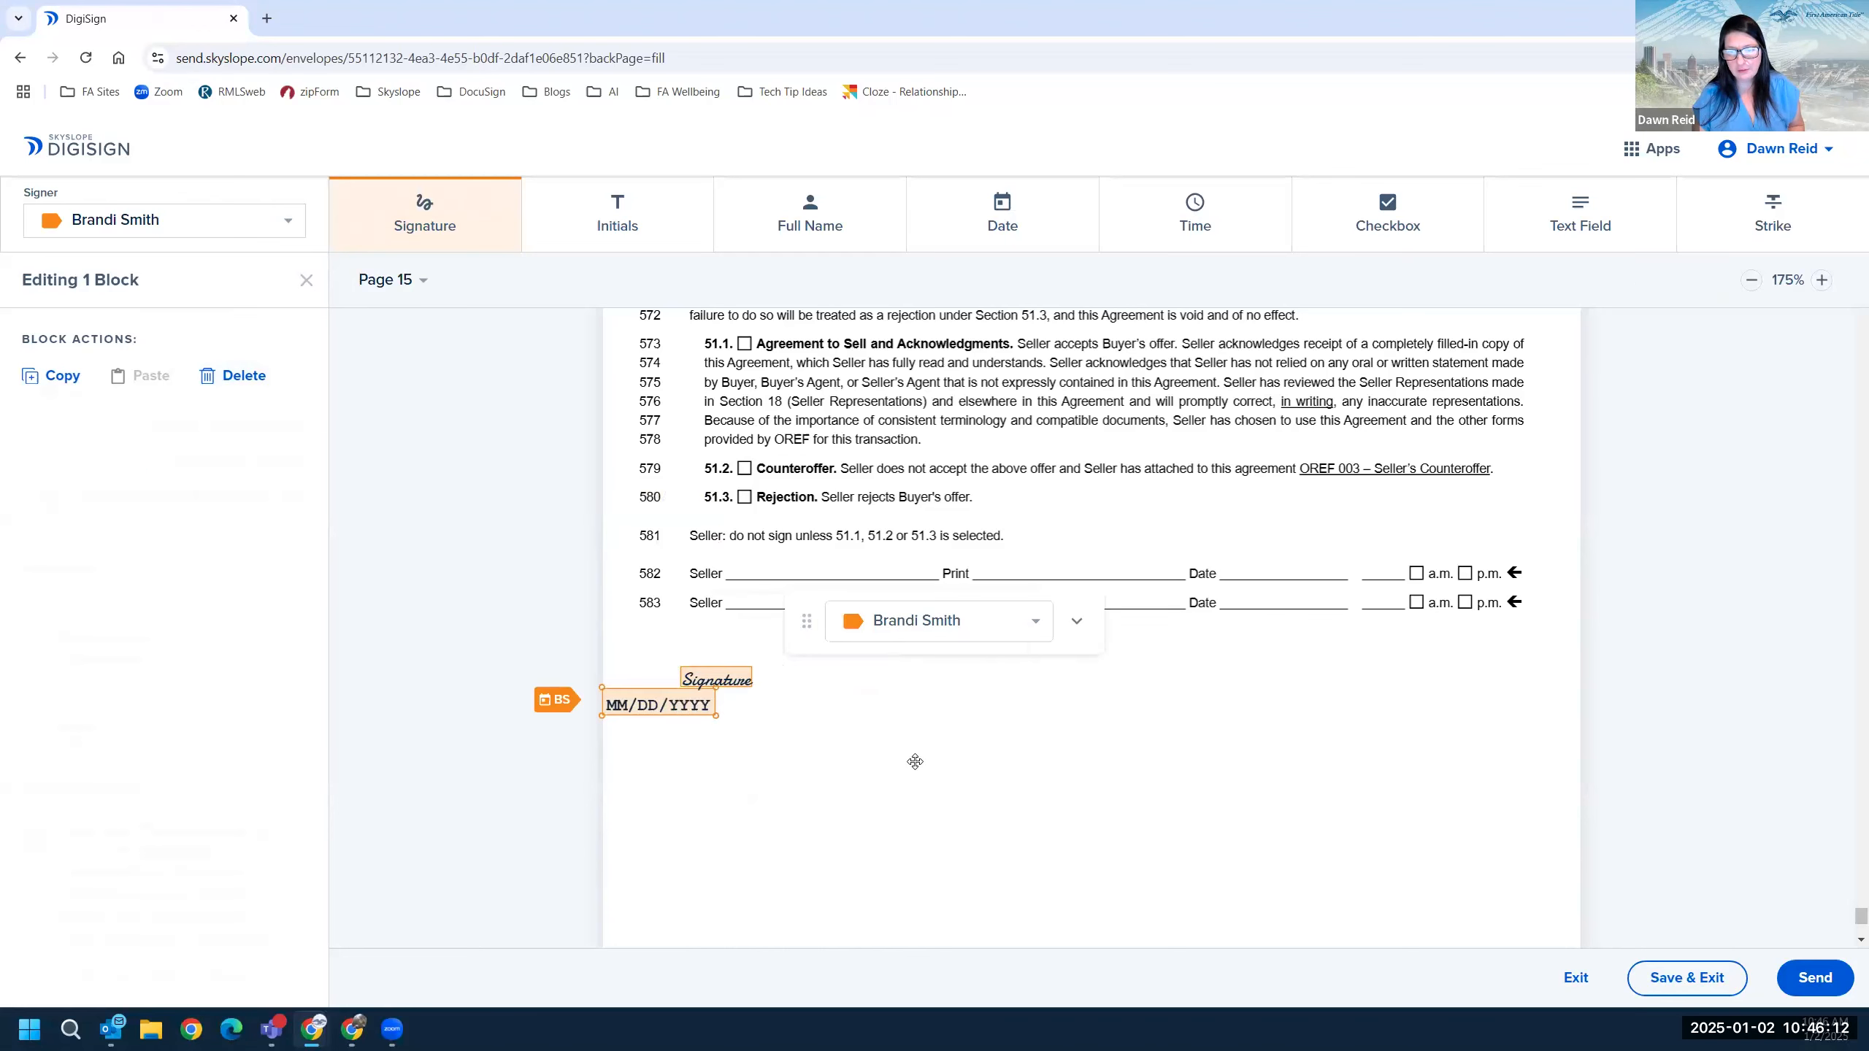
Position the date field beside the signature and assign it to the second buyer.
left_click(247, 378)
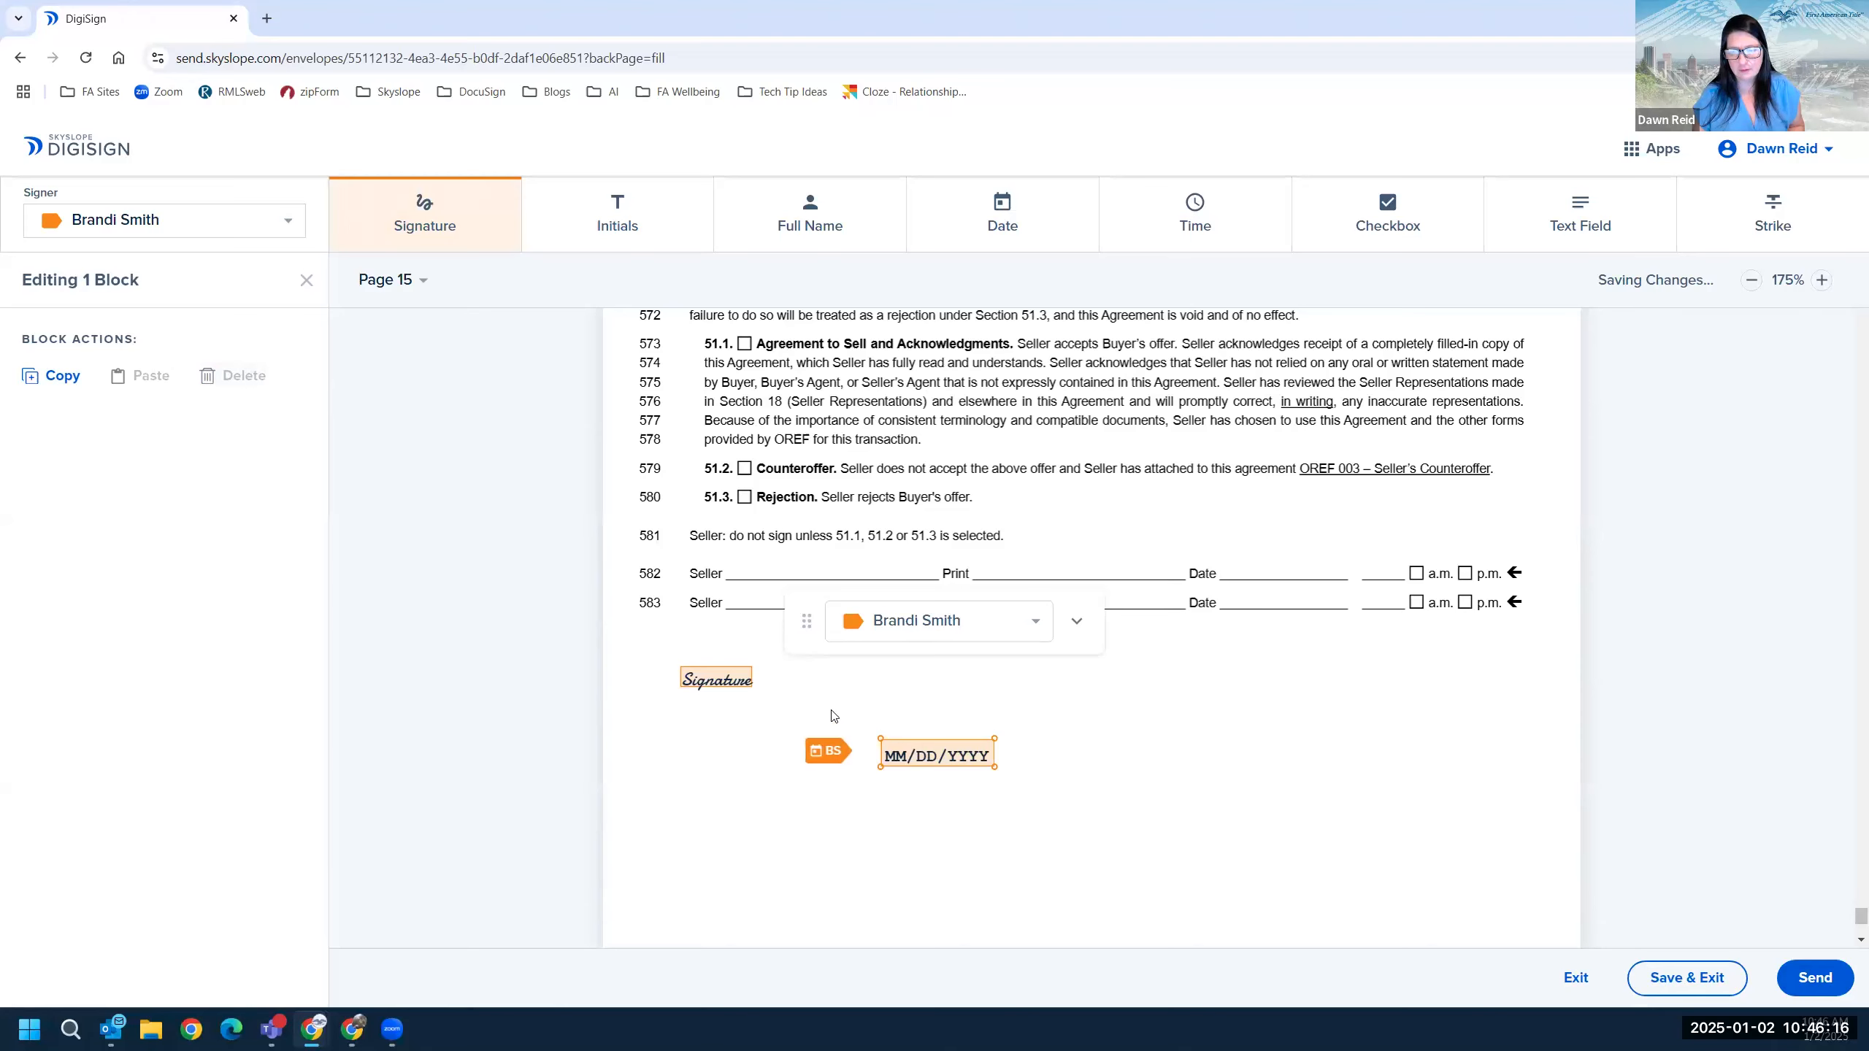
mouse_move(966, 757)
left_mouse_down()
mouse_move(878, 677)
mouse_move(987, 687)
left_mouse_up()
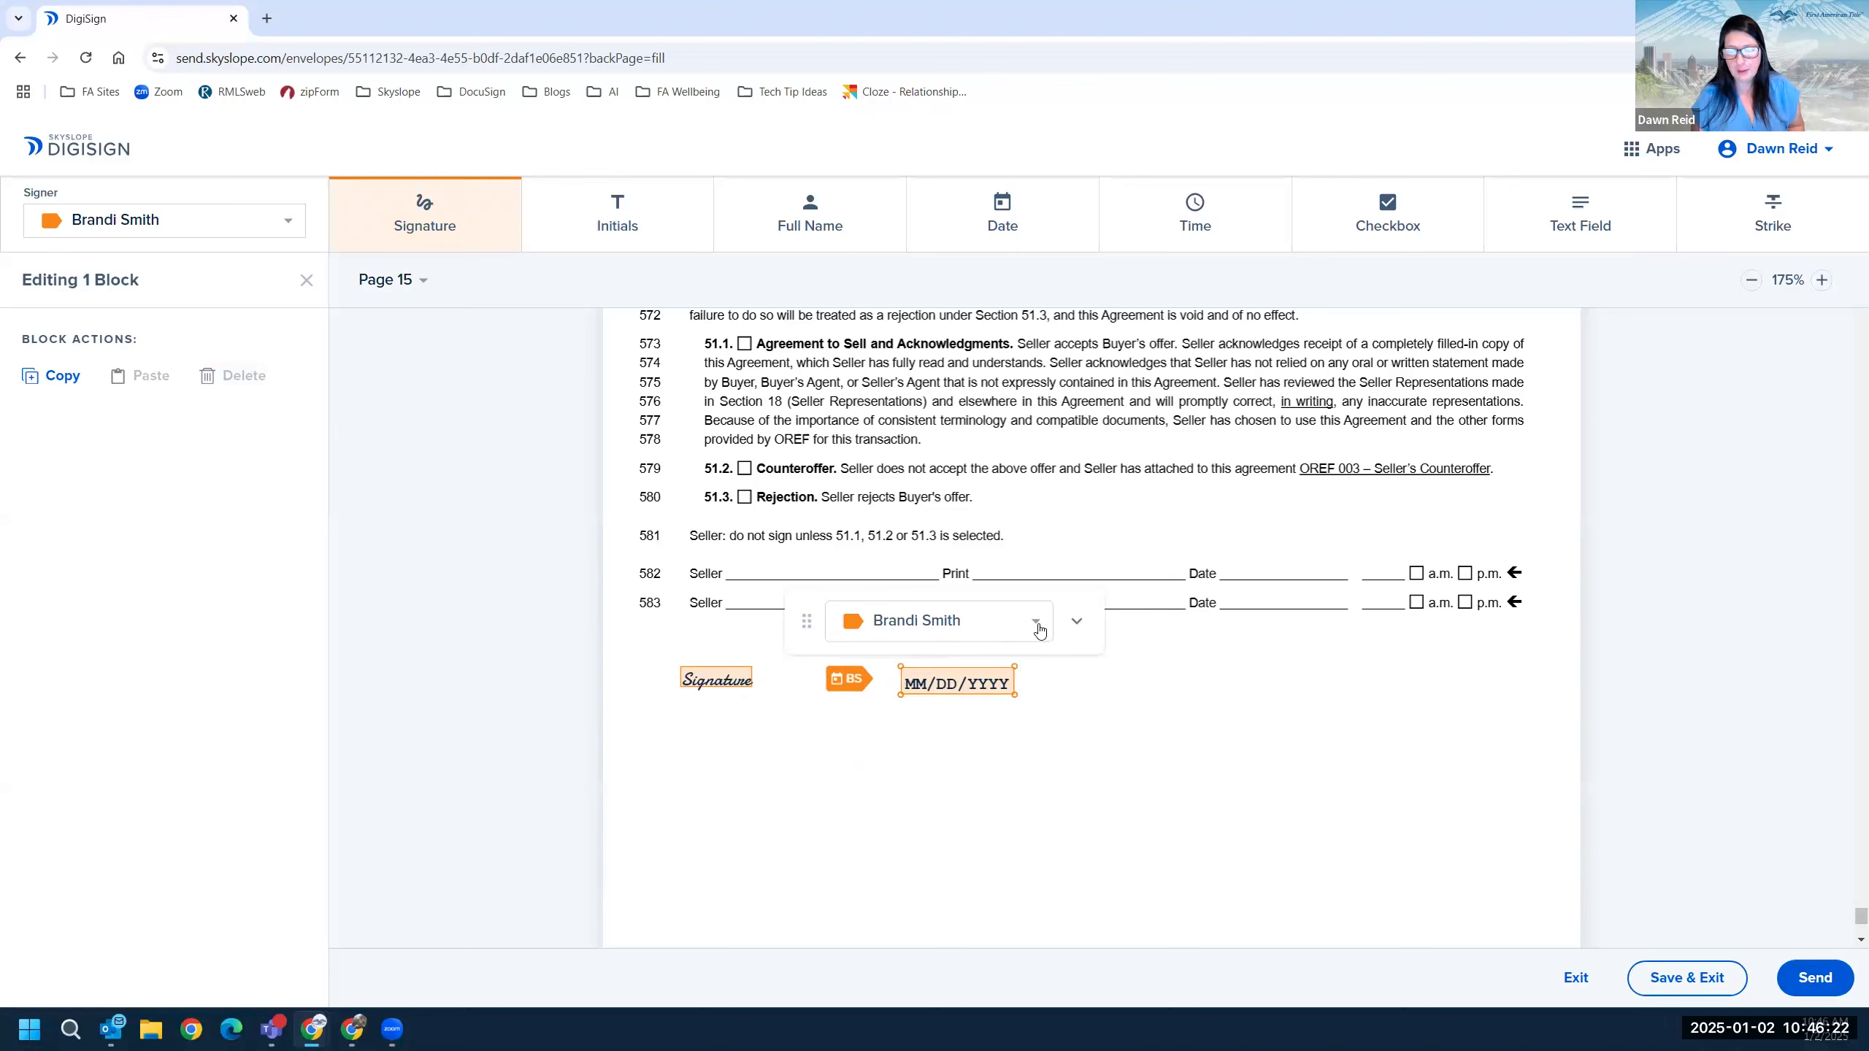
left_click(1039, 628)
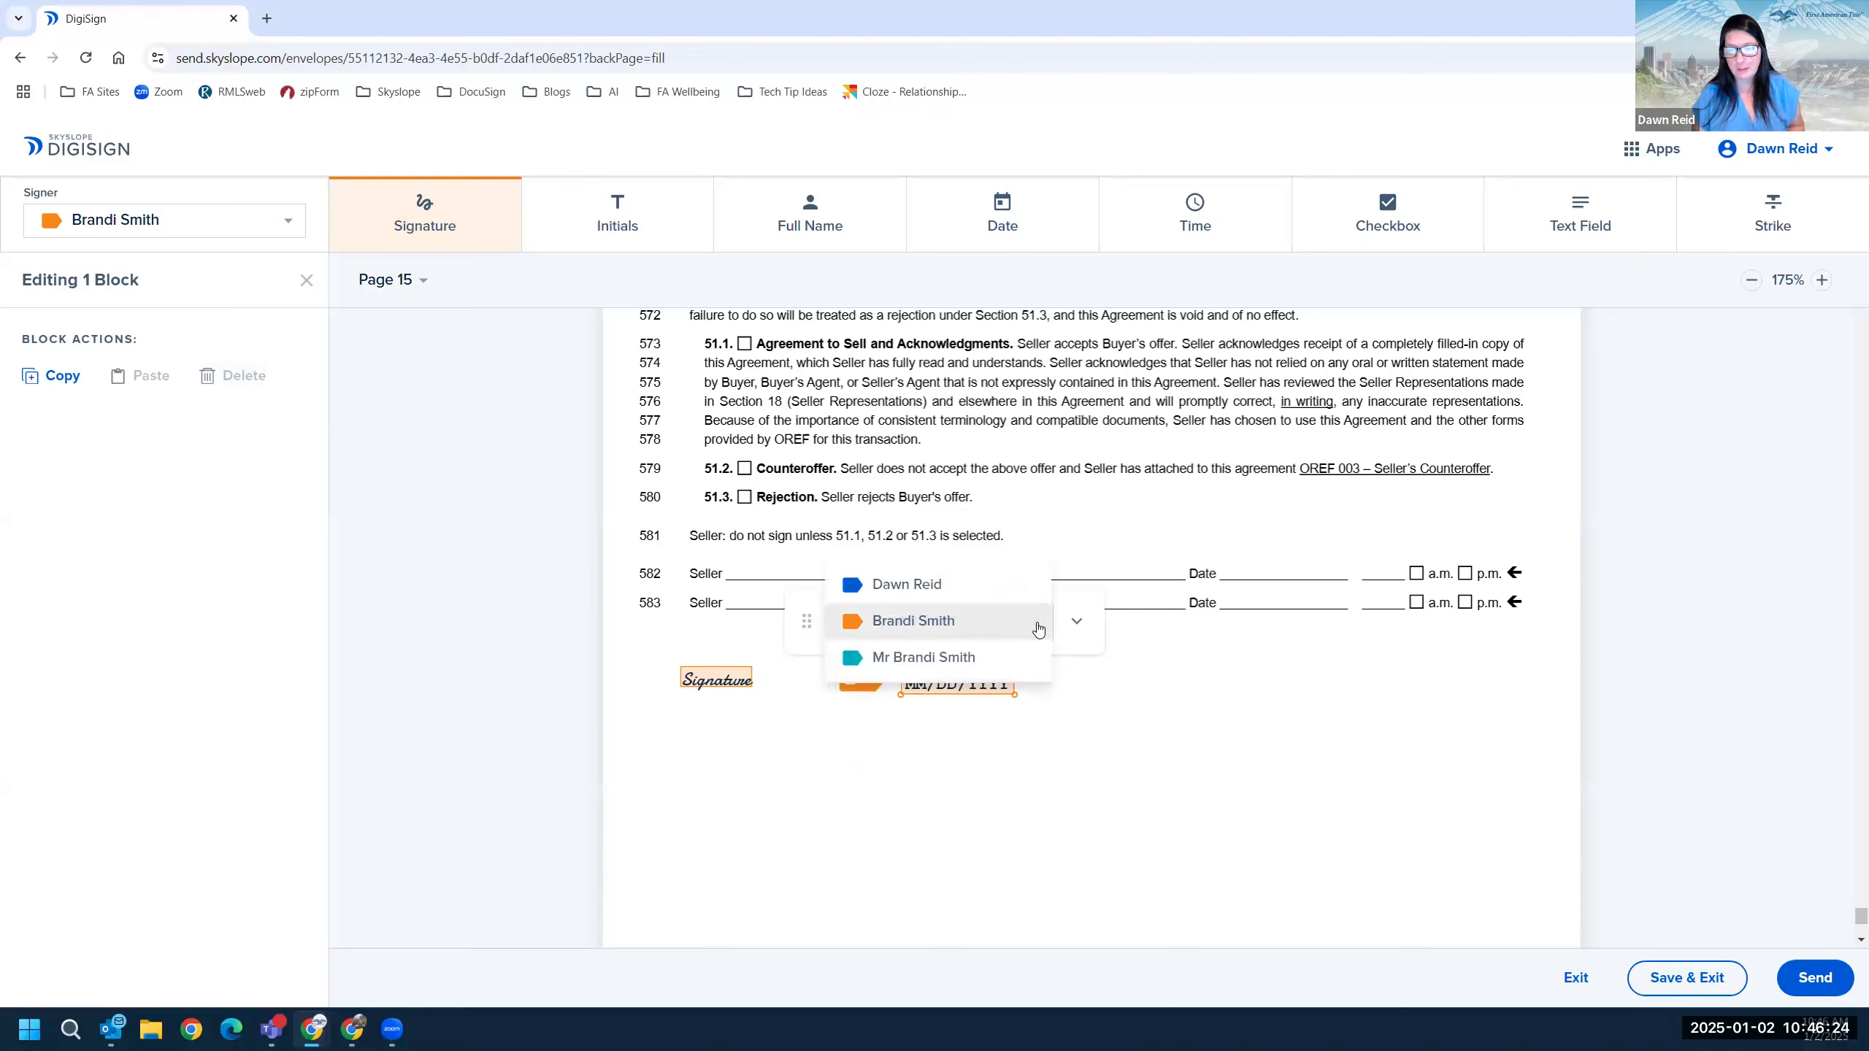
left_click(957, 665)
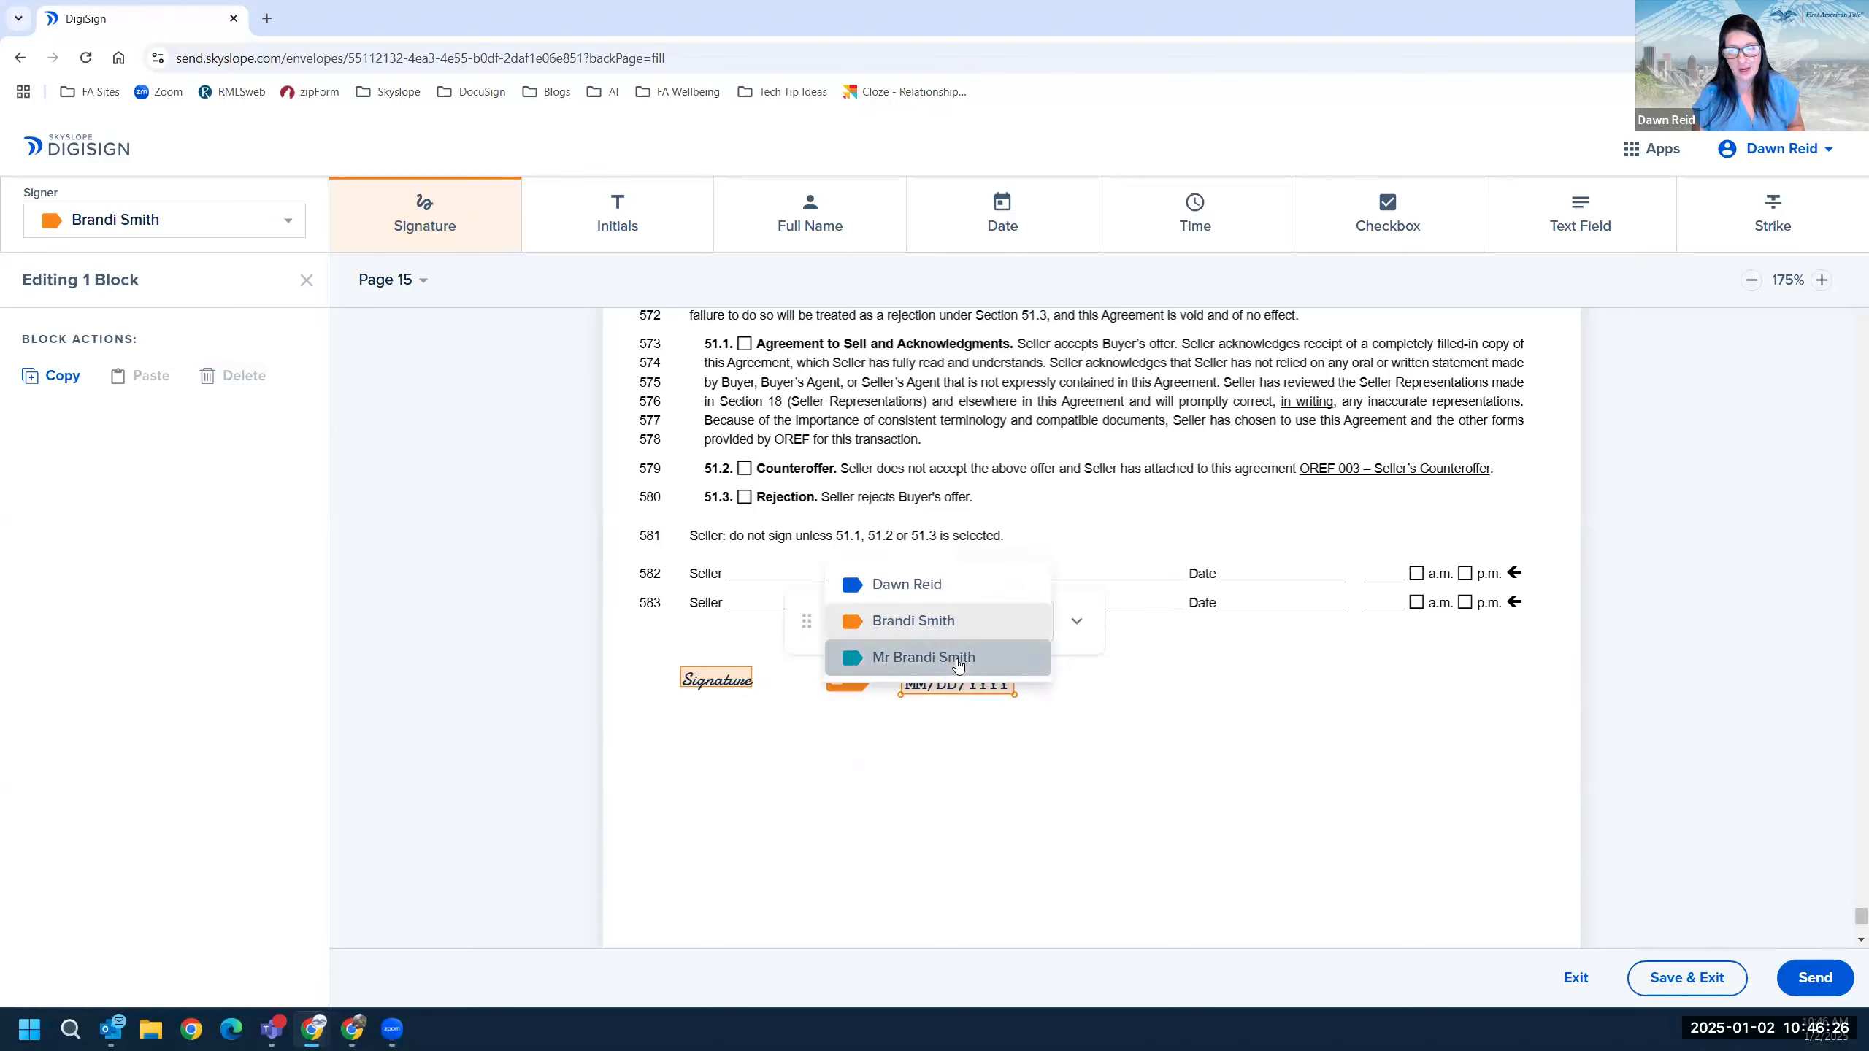
right_click(995, 689)
left_click(995, 688)
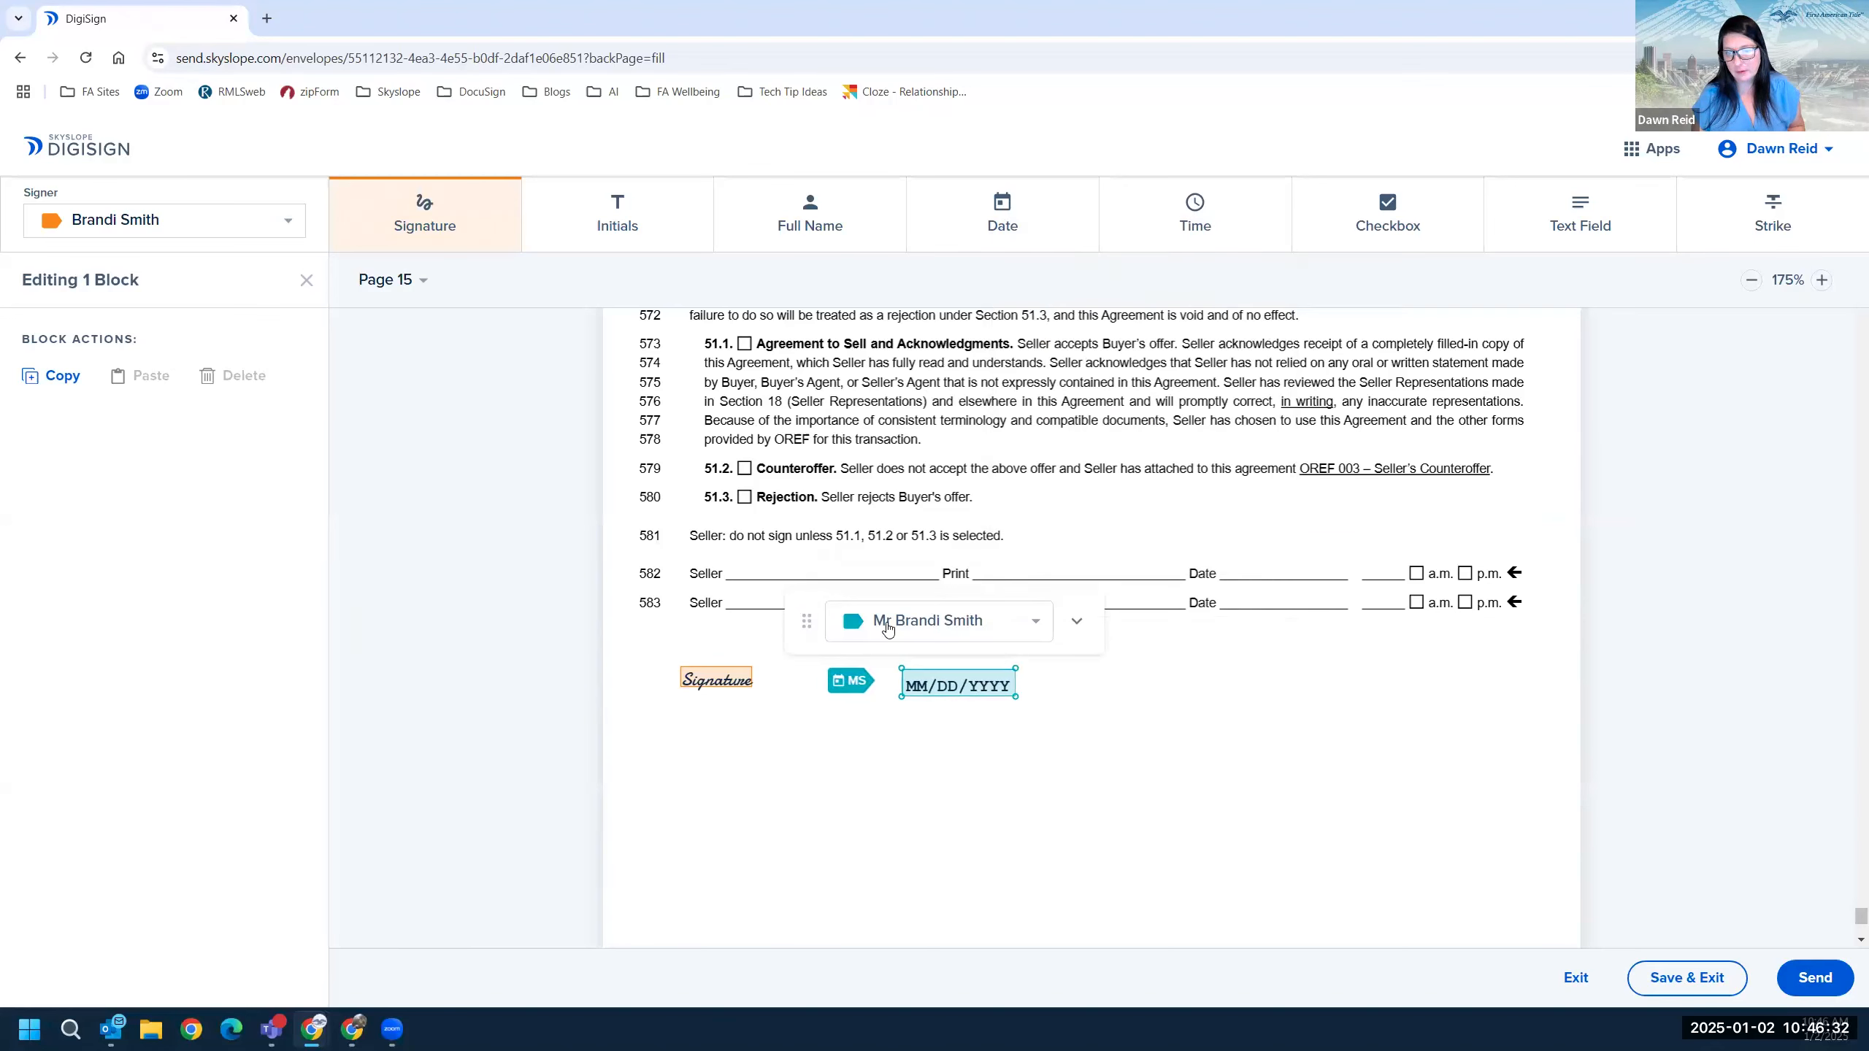
Collapse the block's copy/delete toolbar and stop adding signature blocks.
left_click(1076, 624)
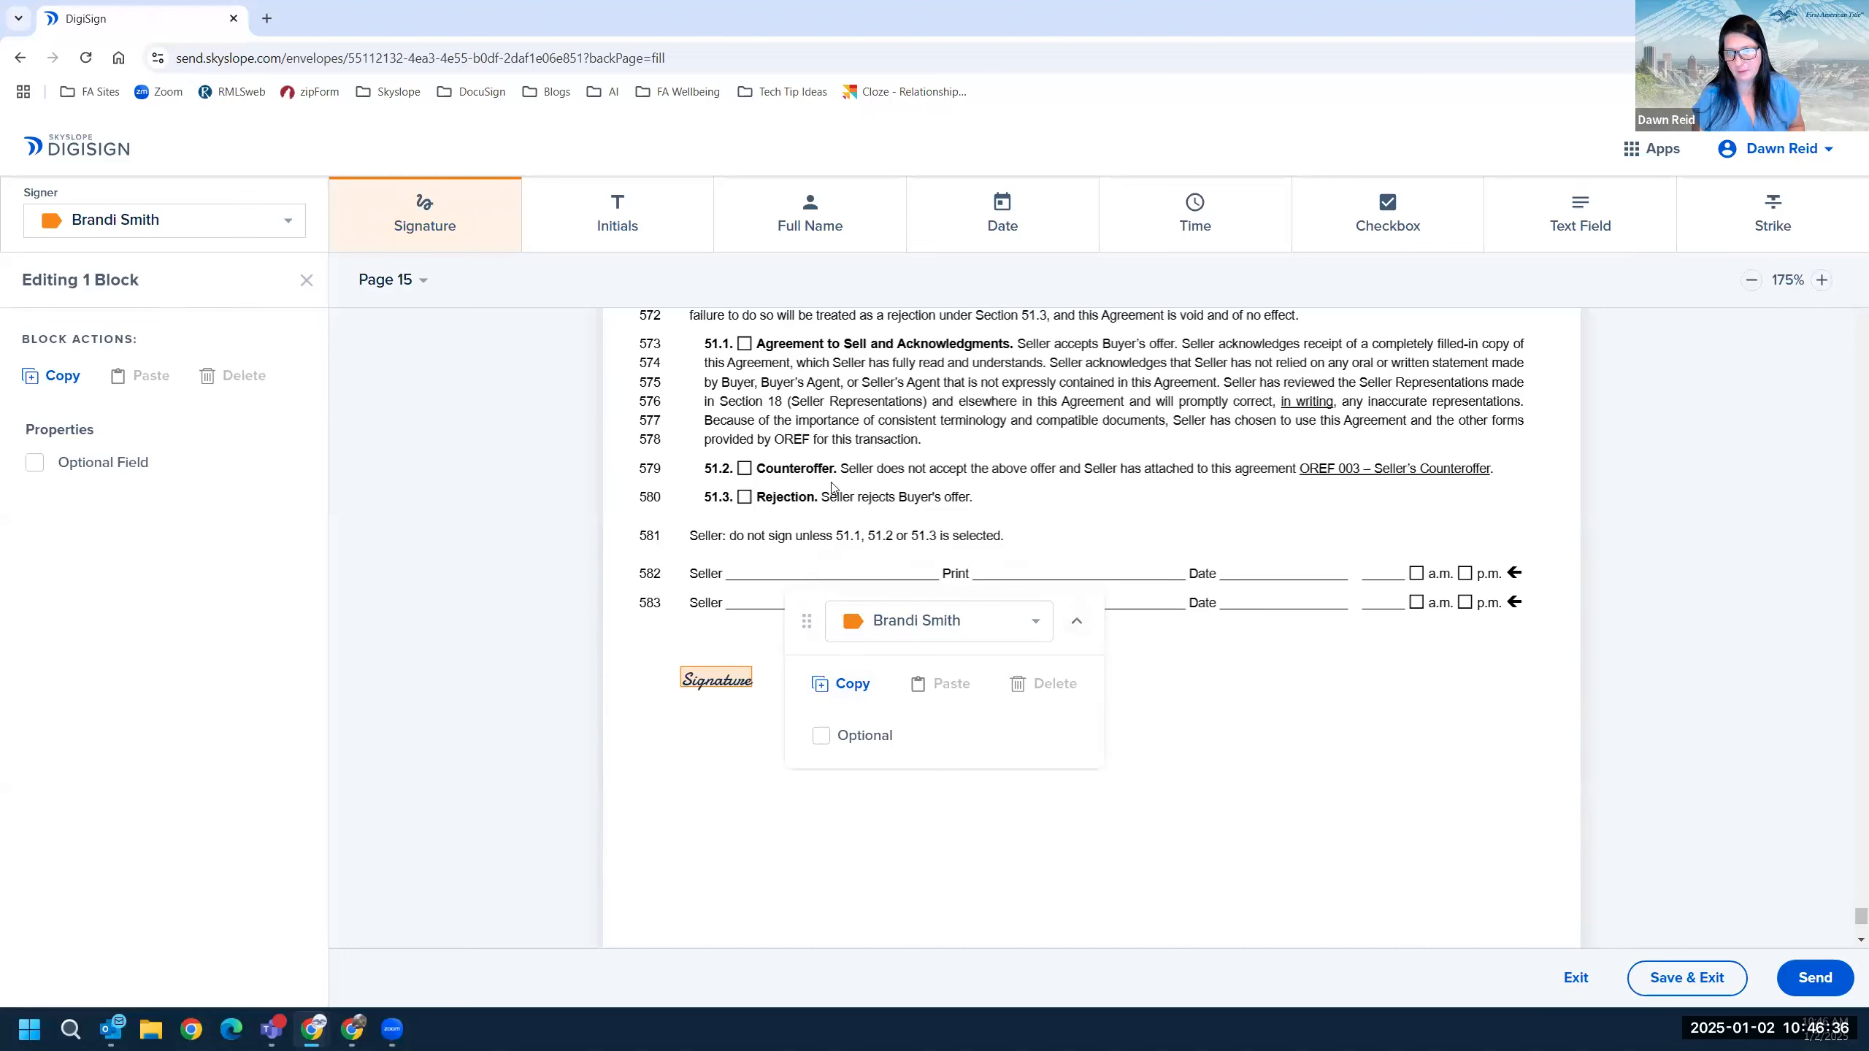
left_click(461, 228)
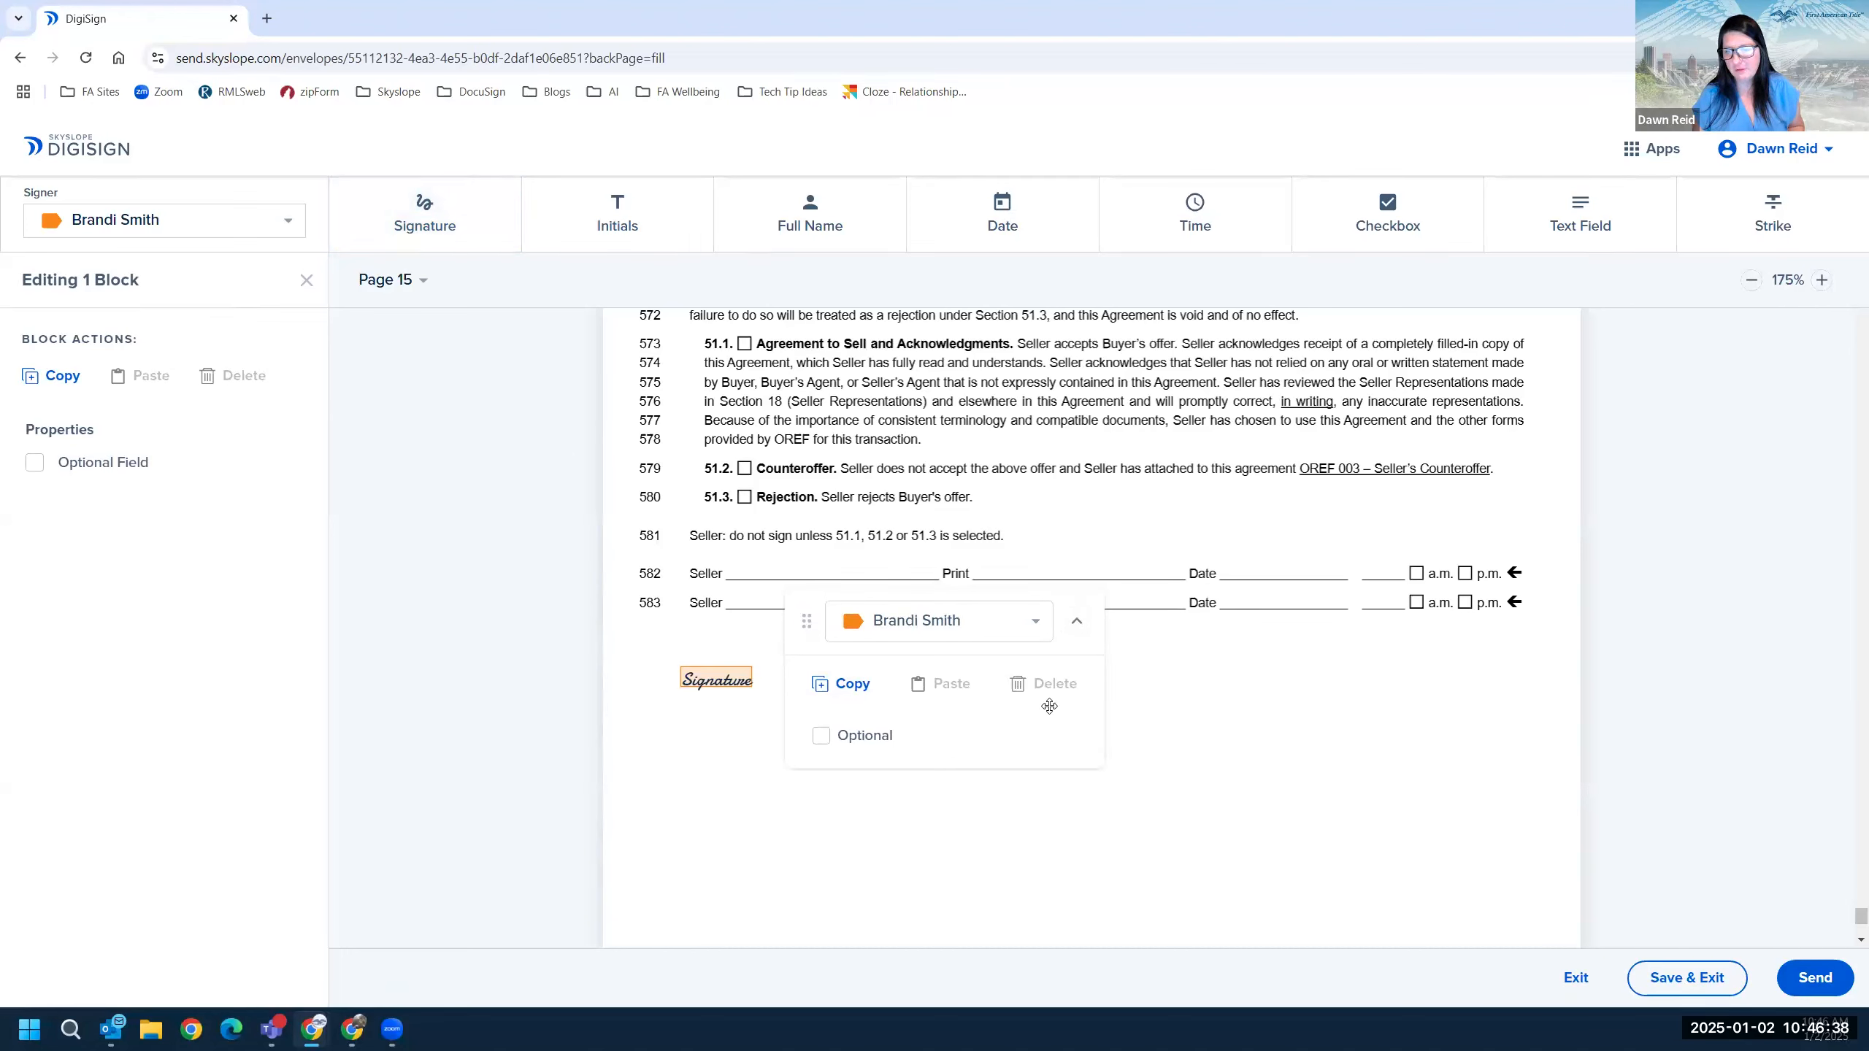
left_click(1077, 622)
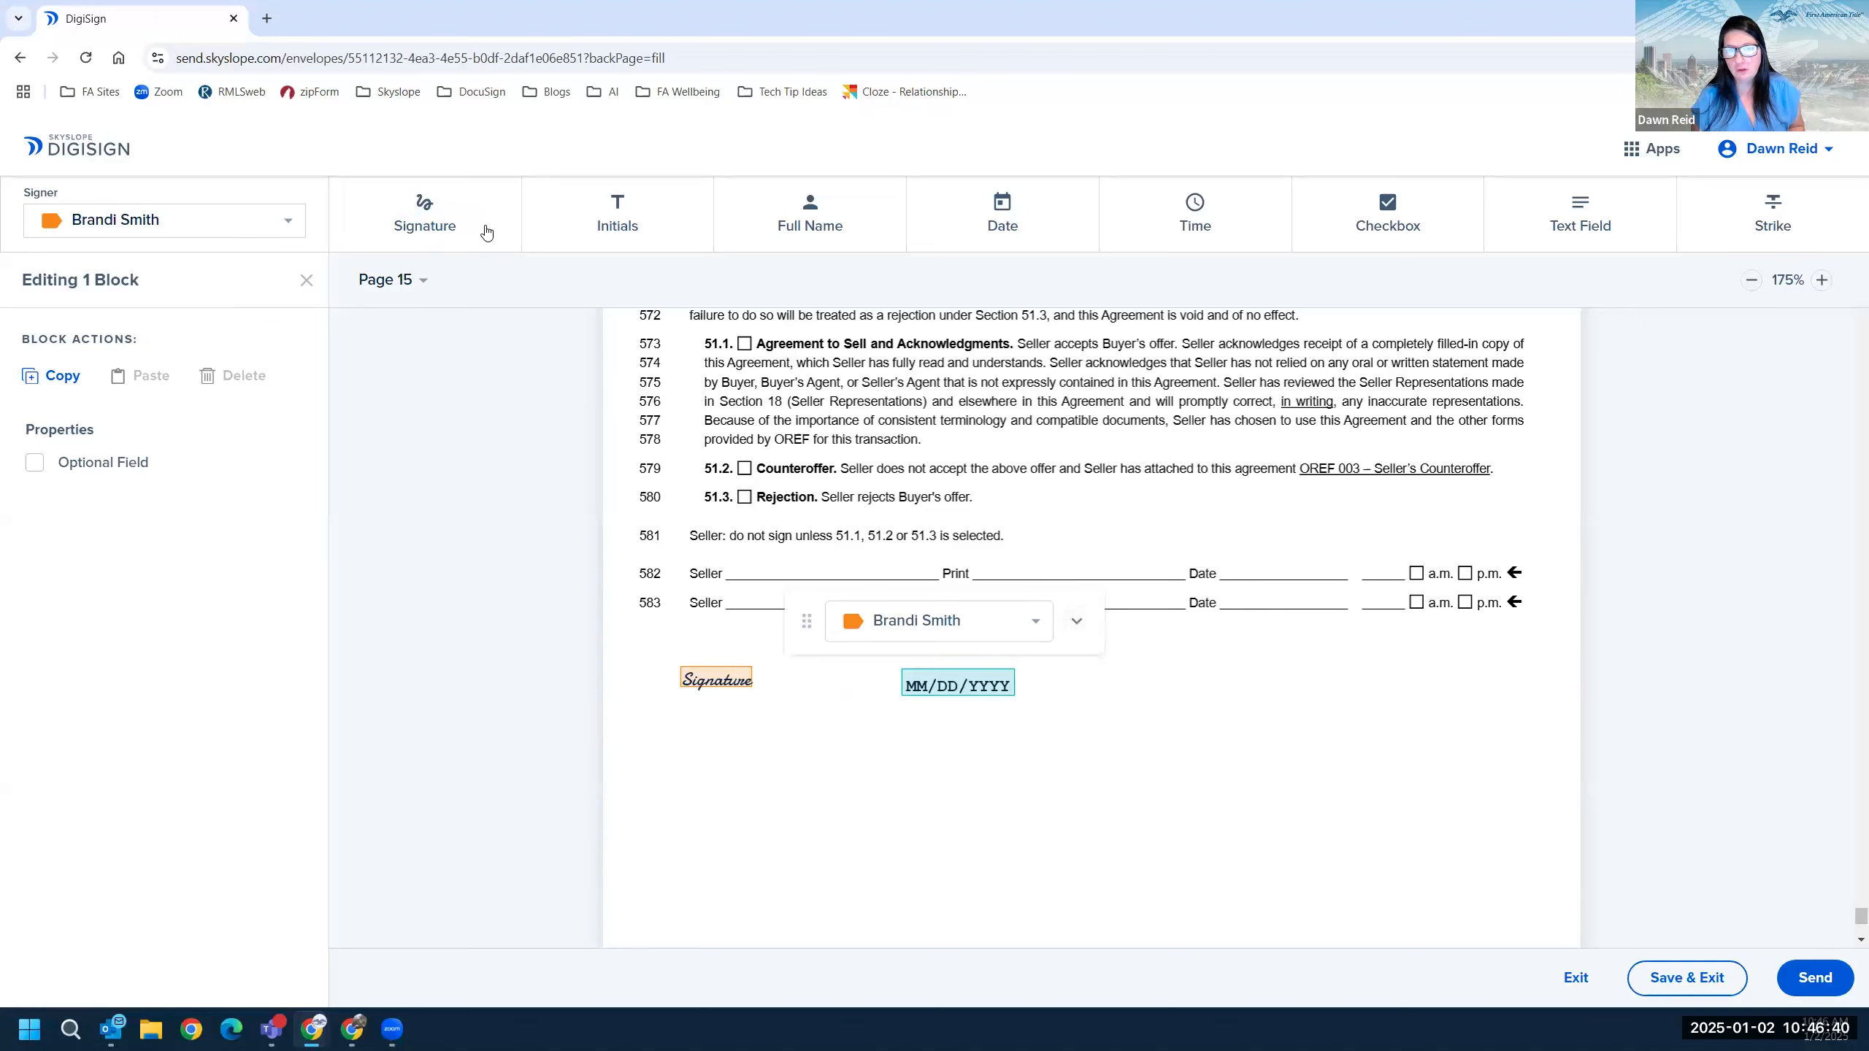
left_click(577, 238)
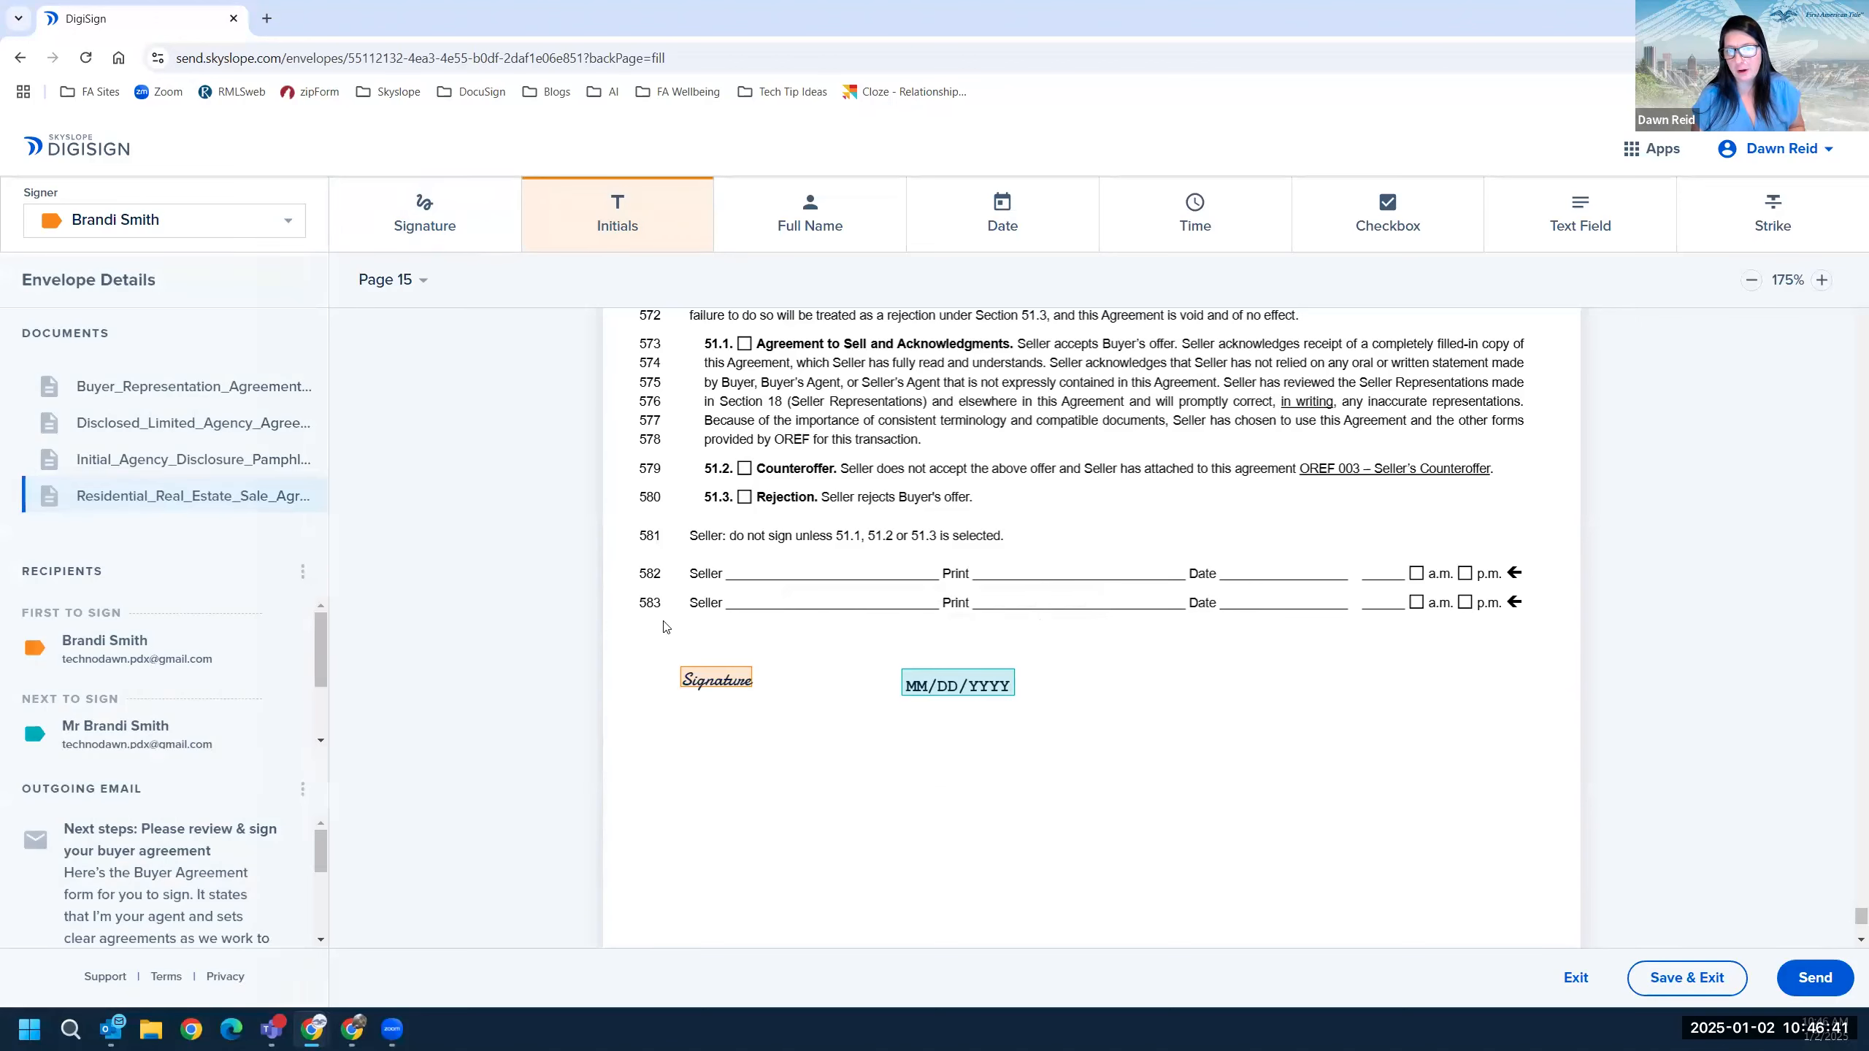
Place initials, full-name and date blocks for the first buyer under her signature.
left_click(698, 754)
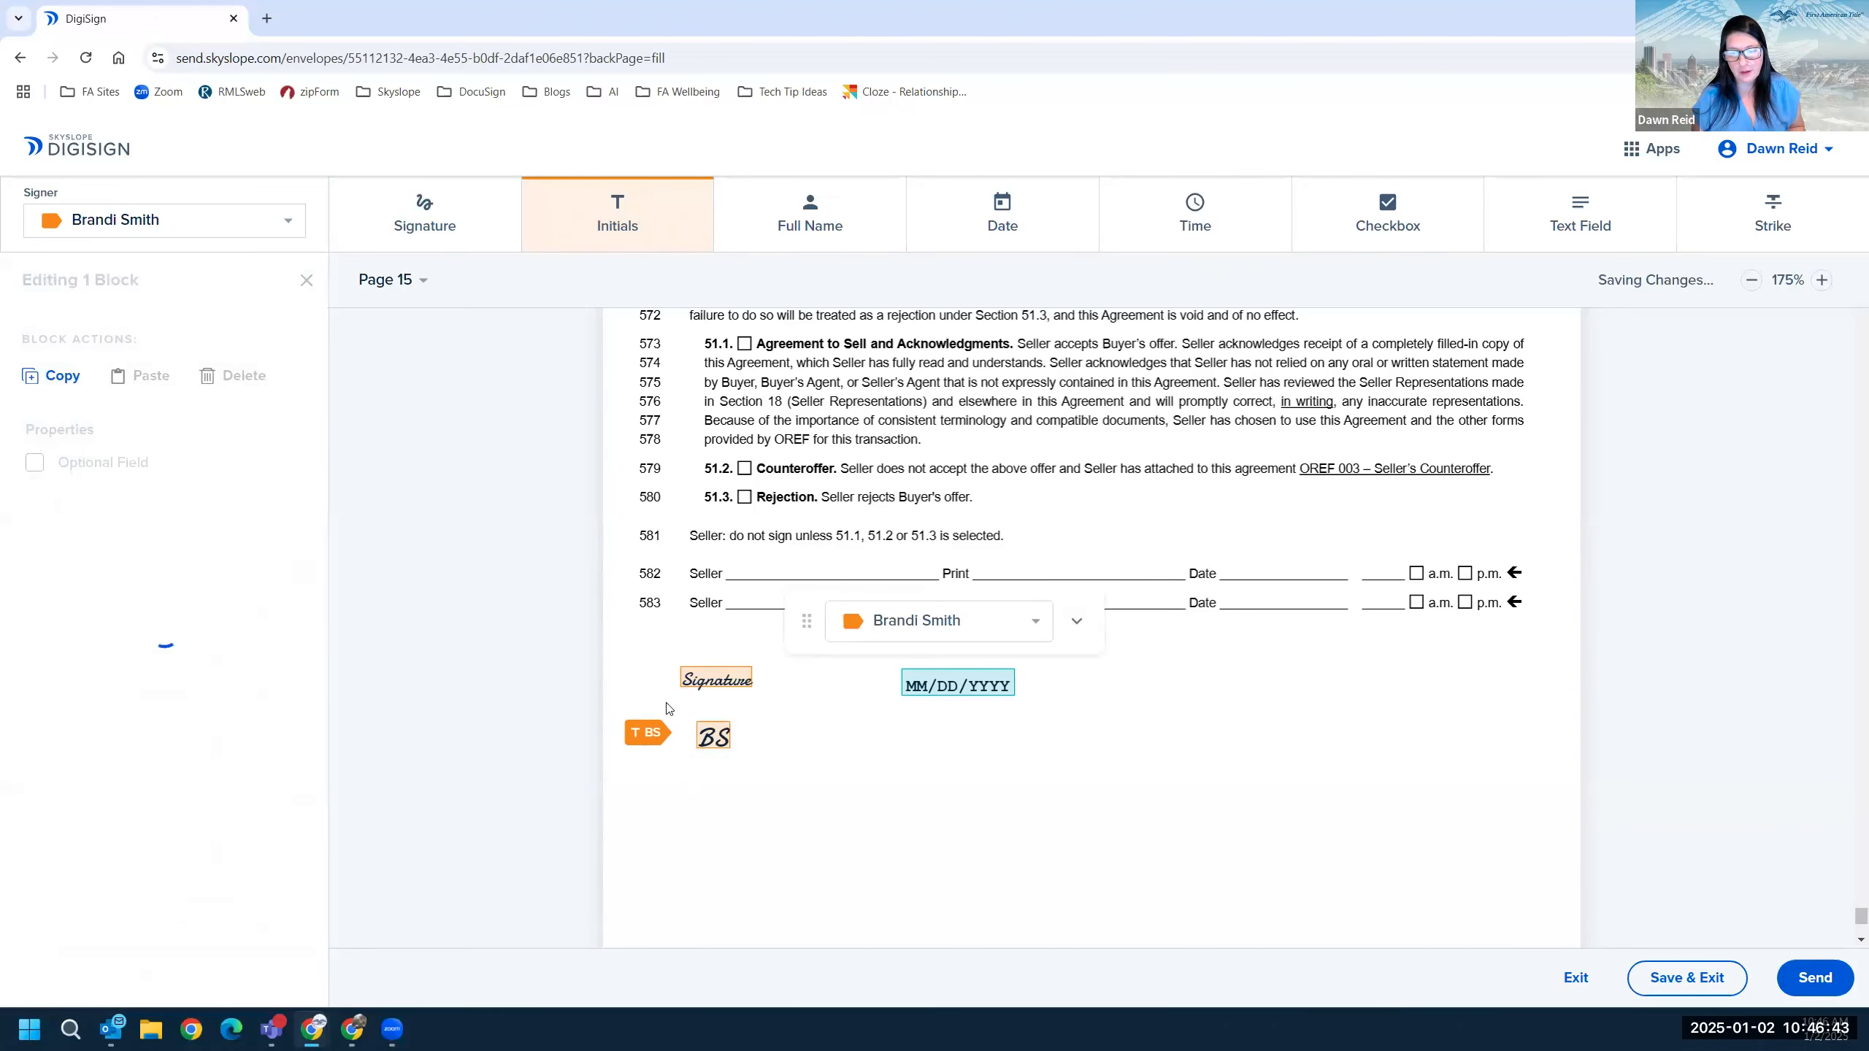
left_click(781, 209)
left_click(702, 783)
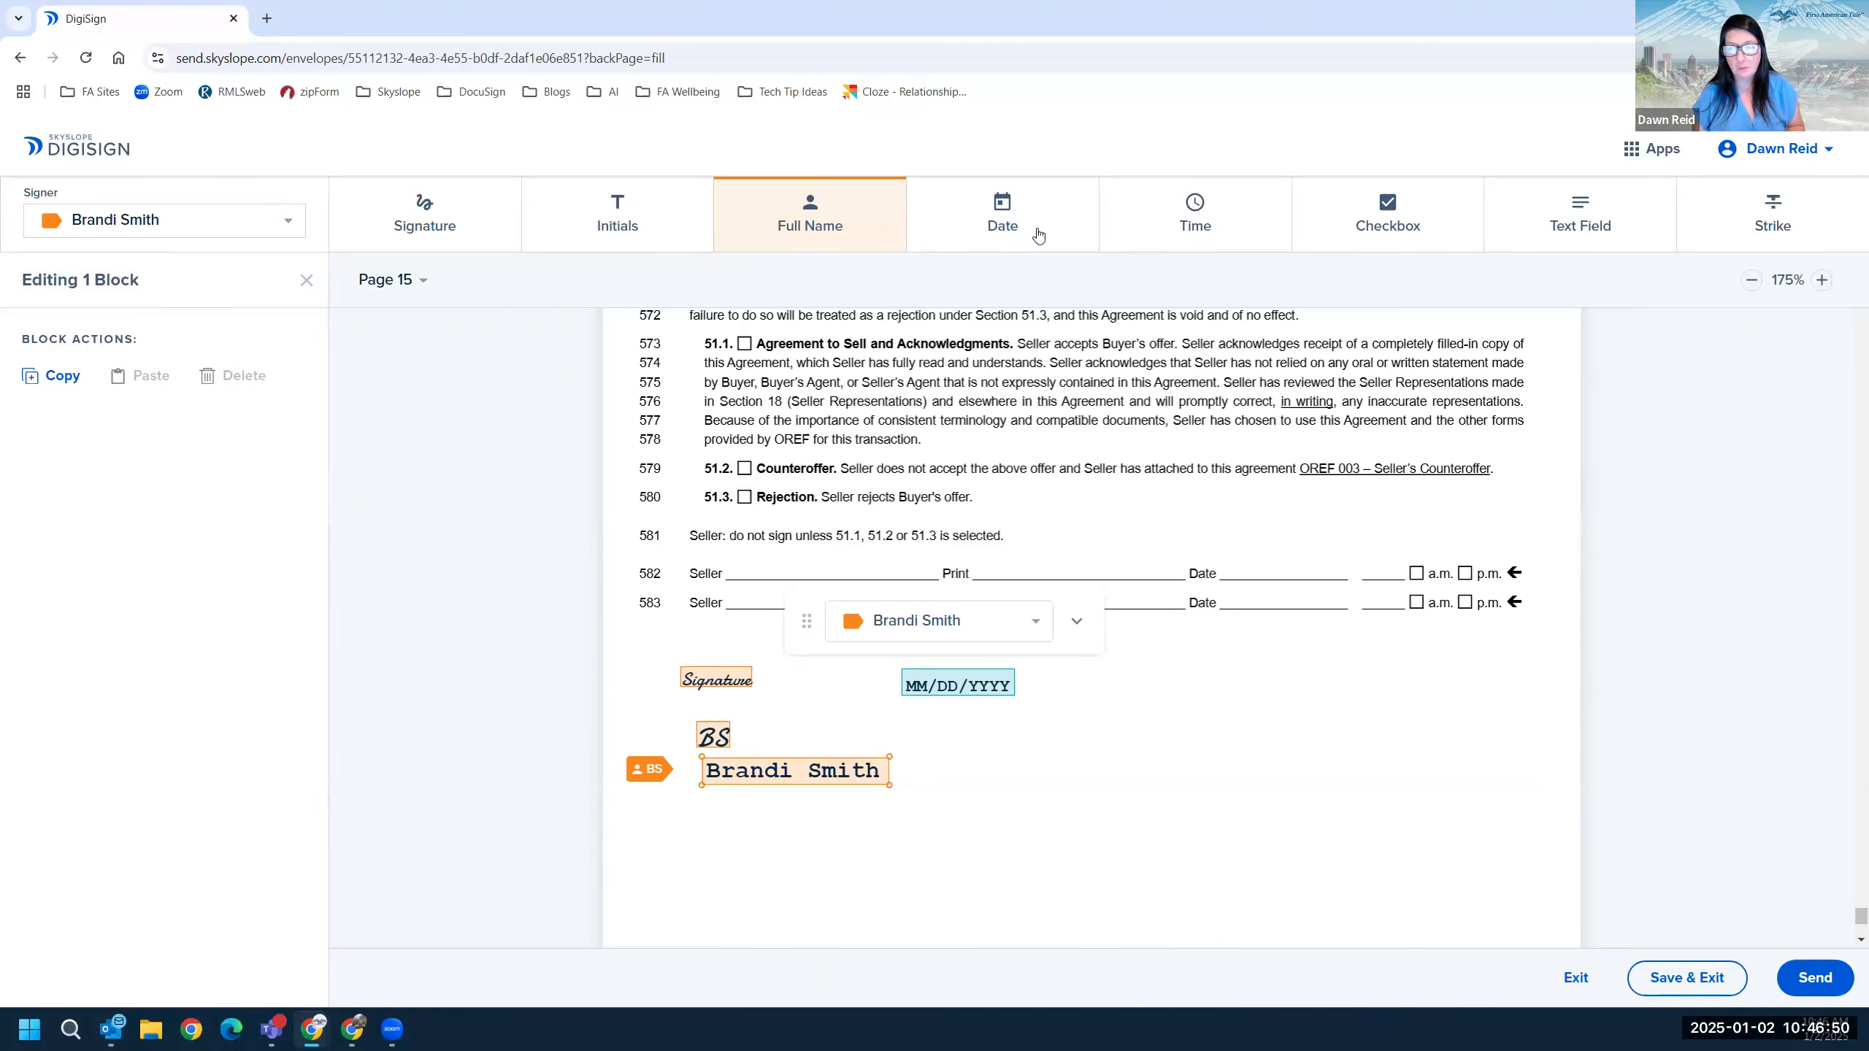
left_click(973, 221)
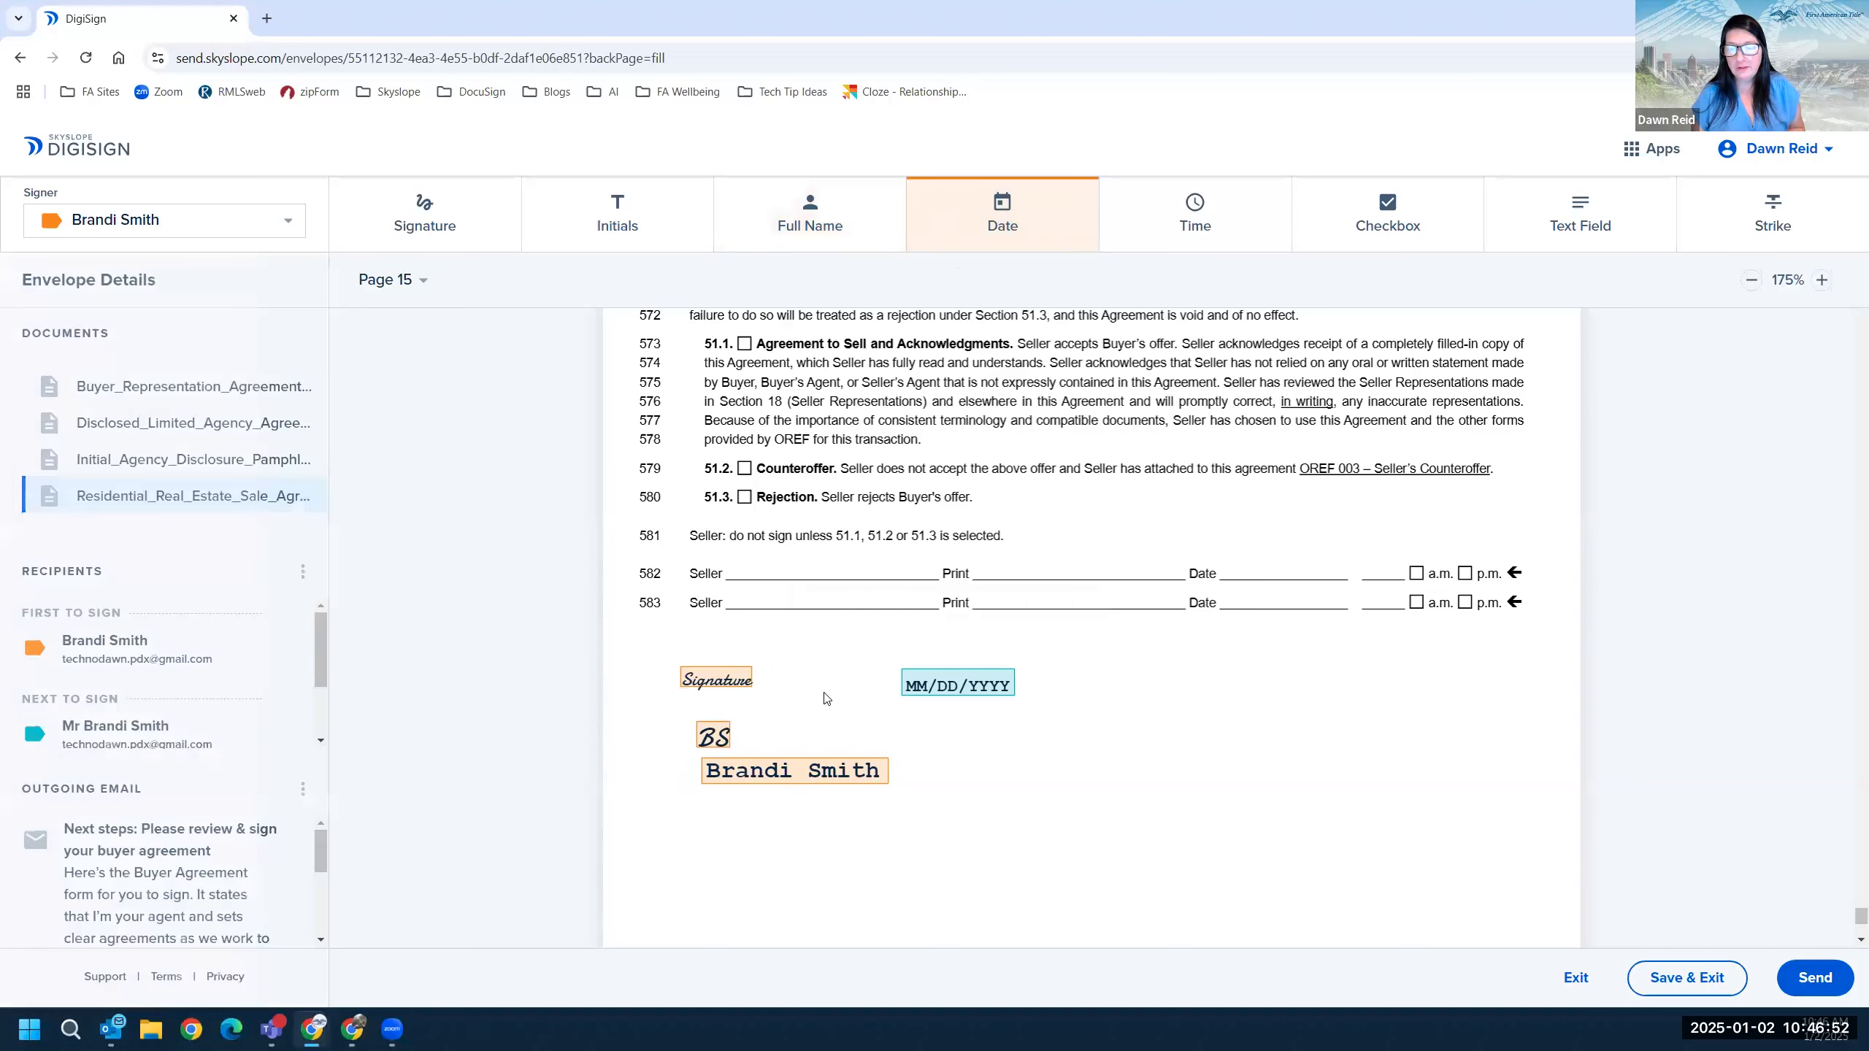
left_click(711, 811)
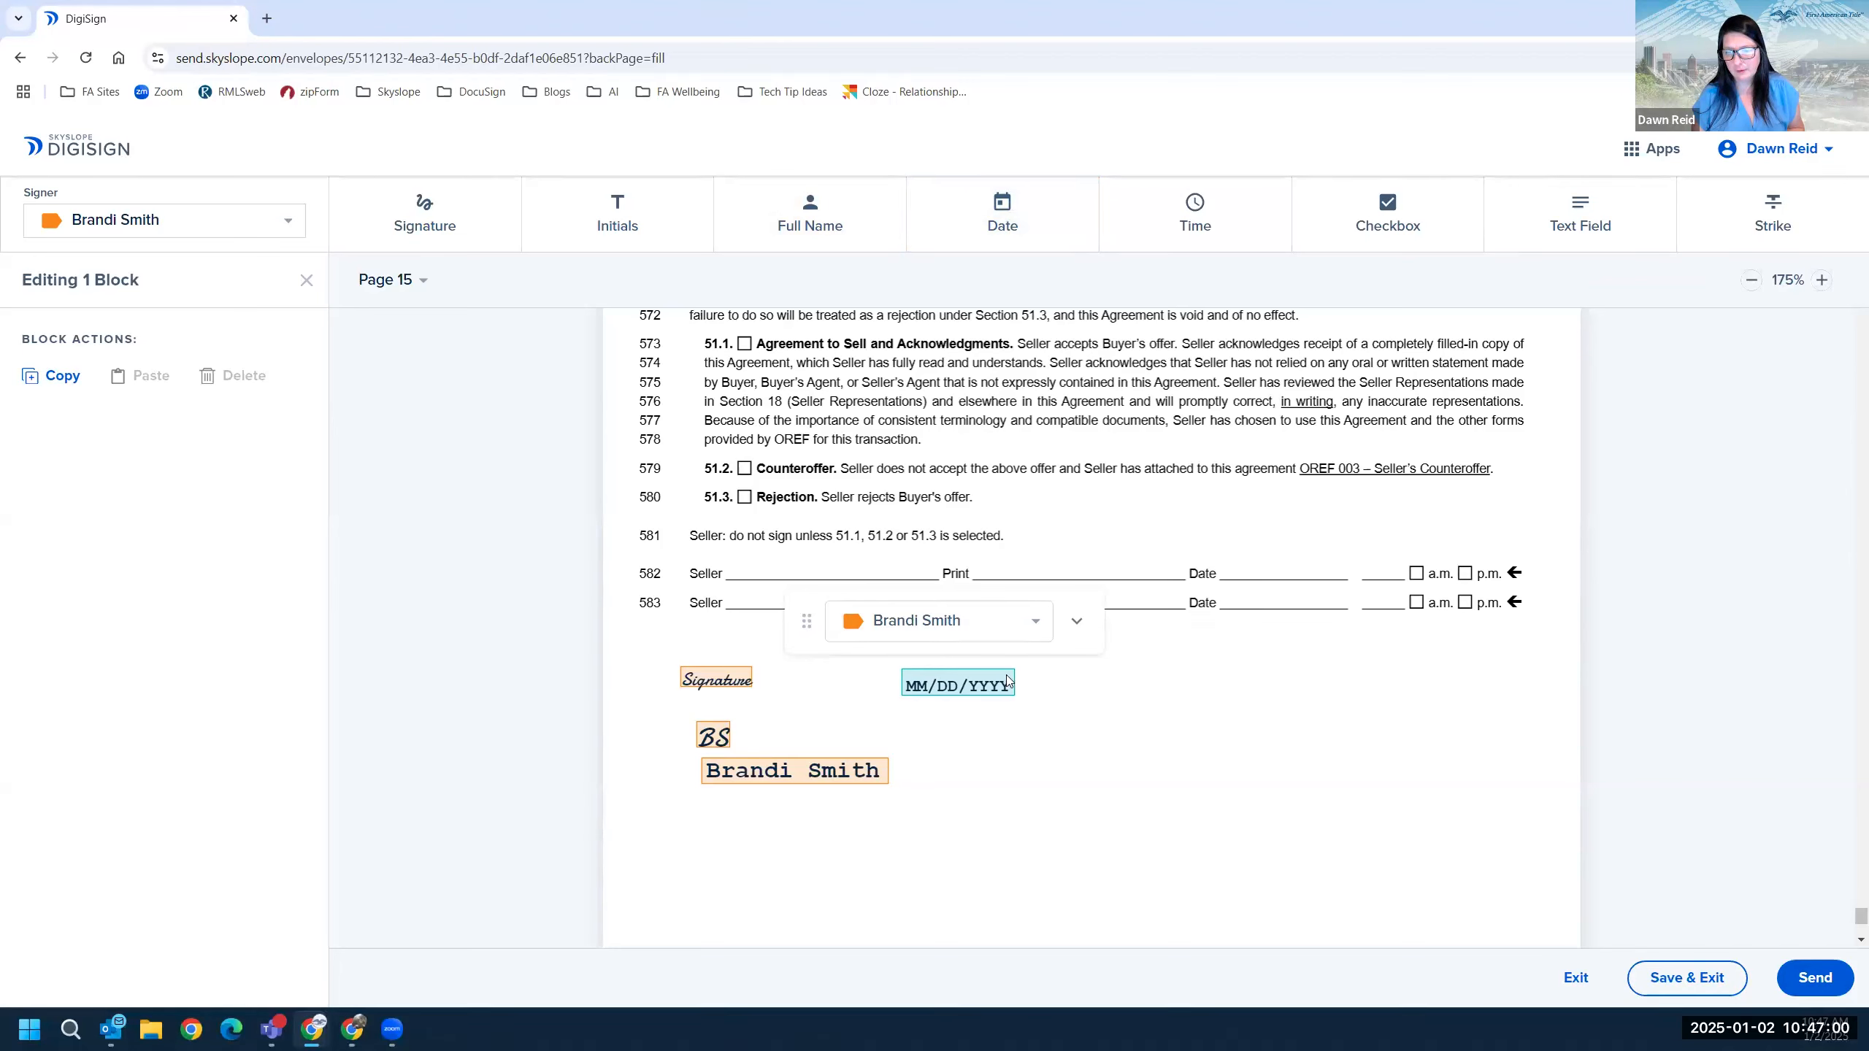
Add three date-time blocks, arrange them below the name, and group-select the signing blocks.
left_click(1193, 215)
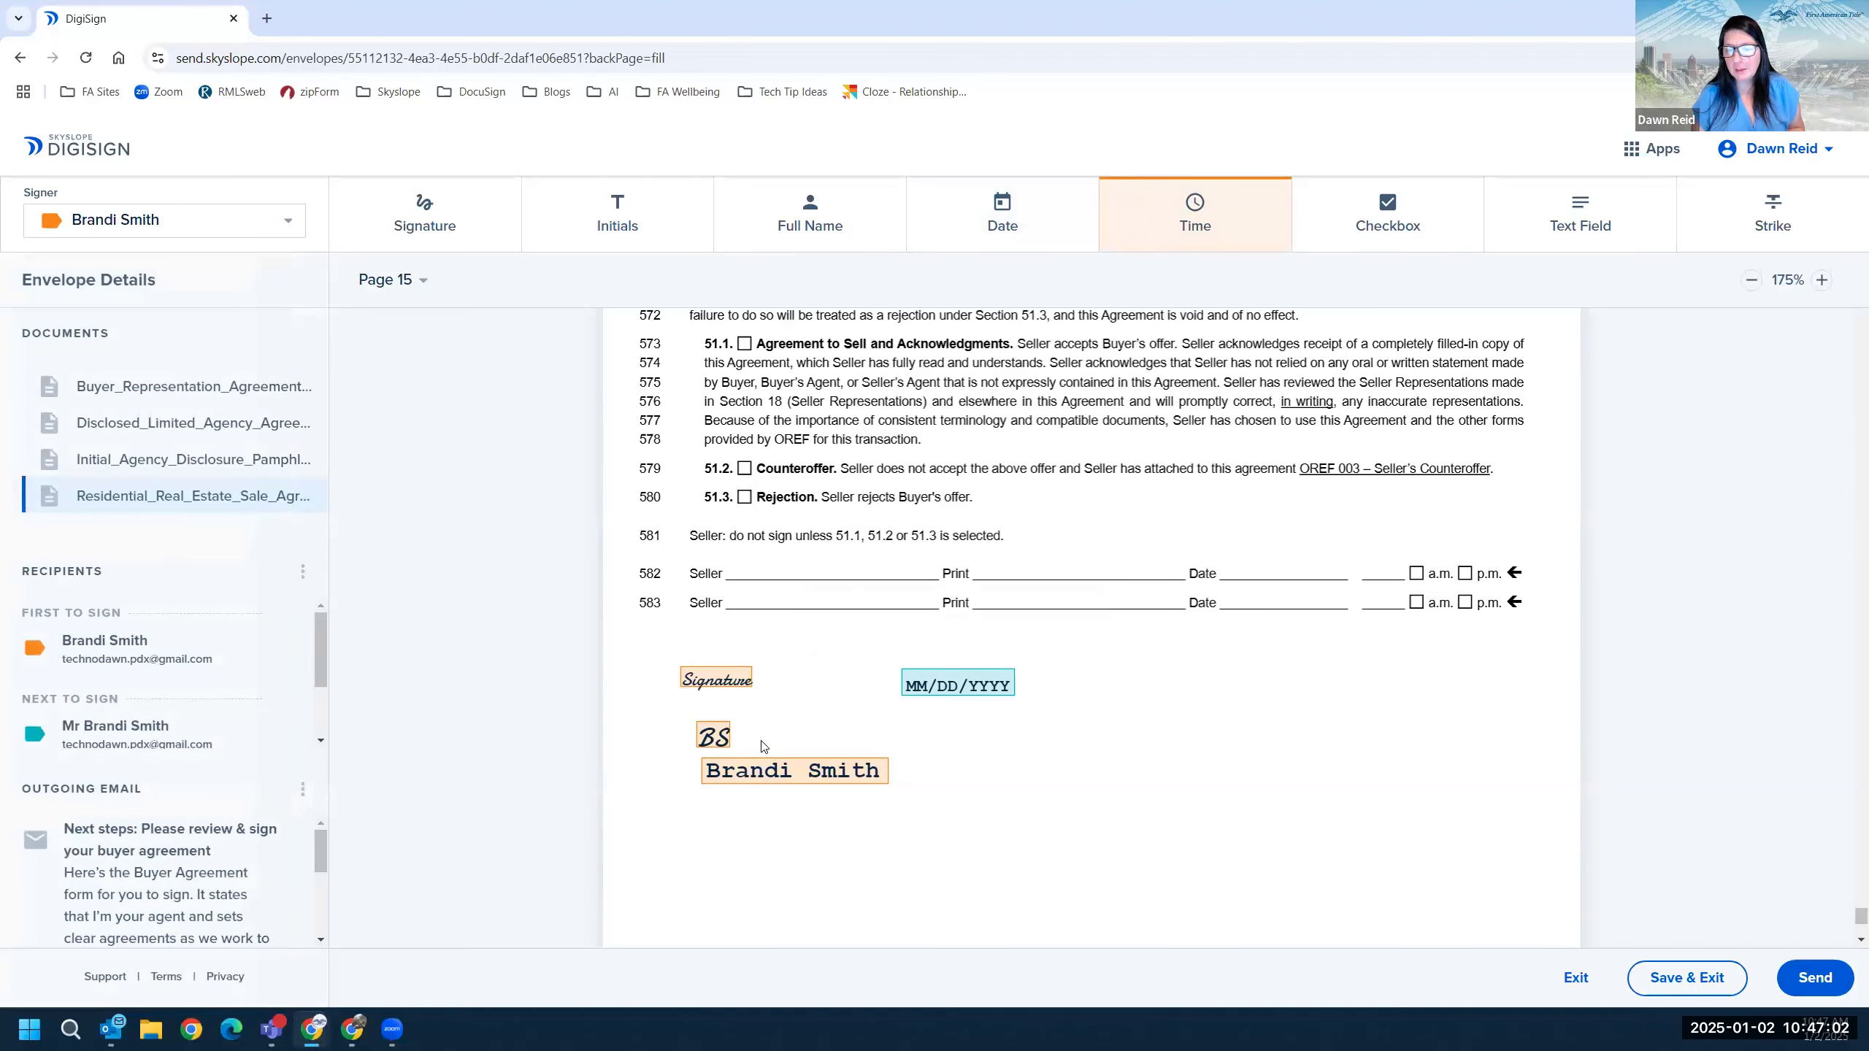
left_click(1059, 688)
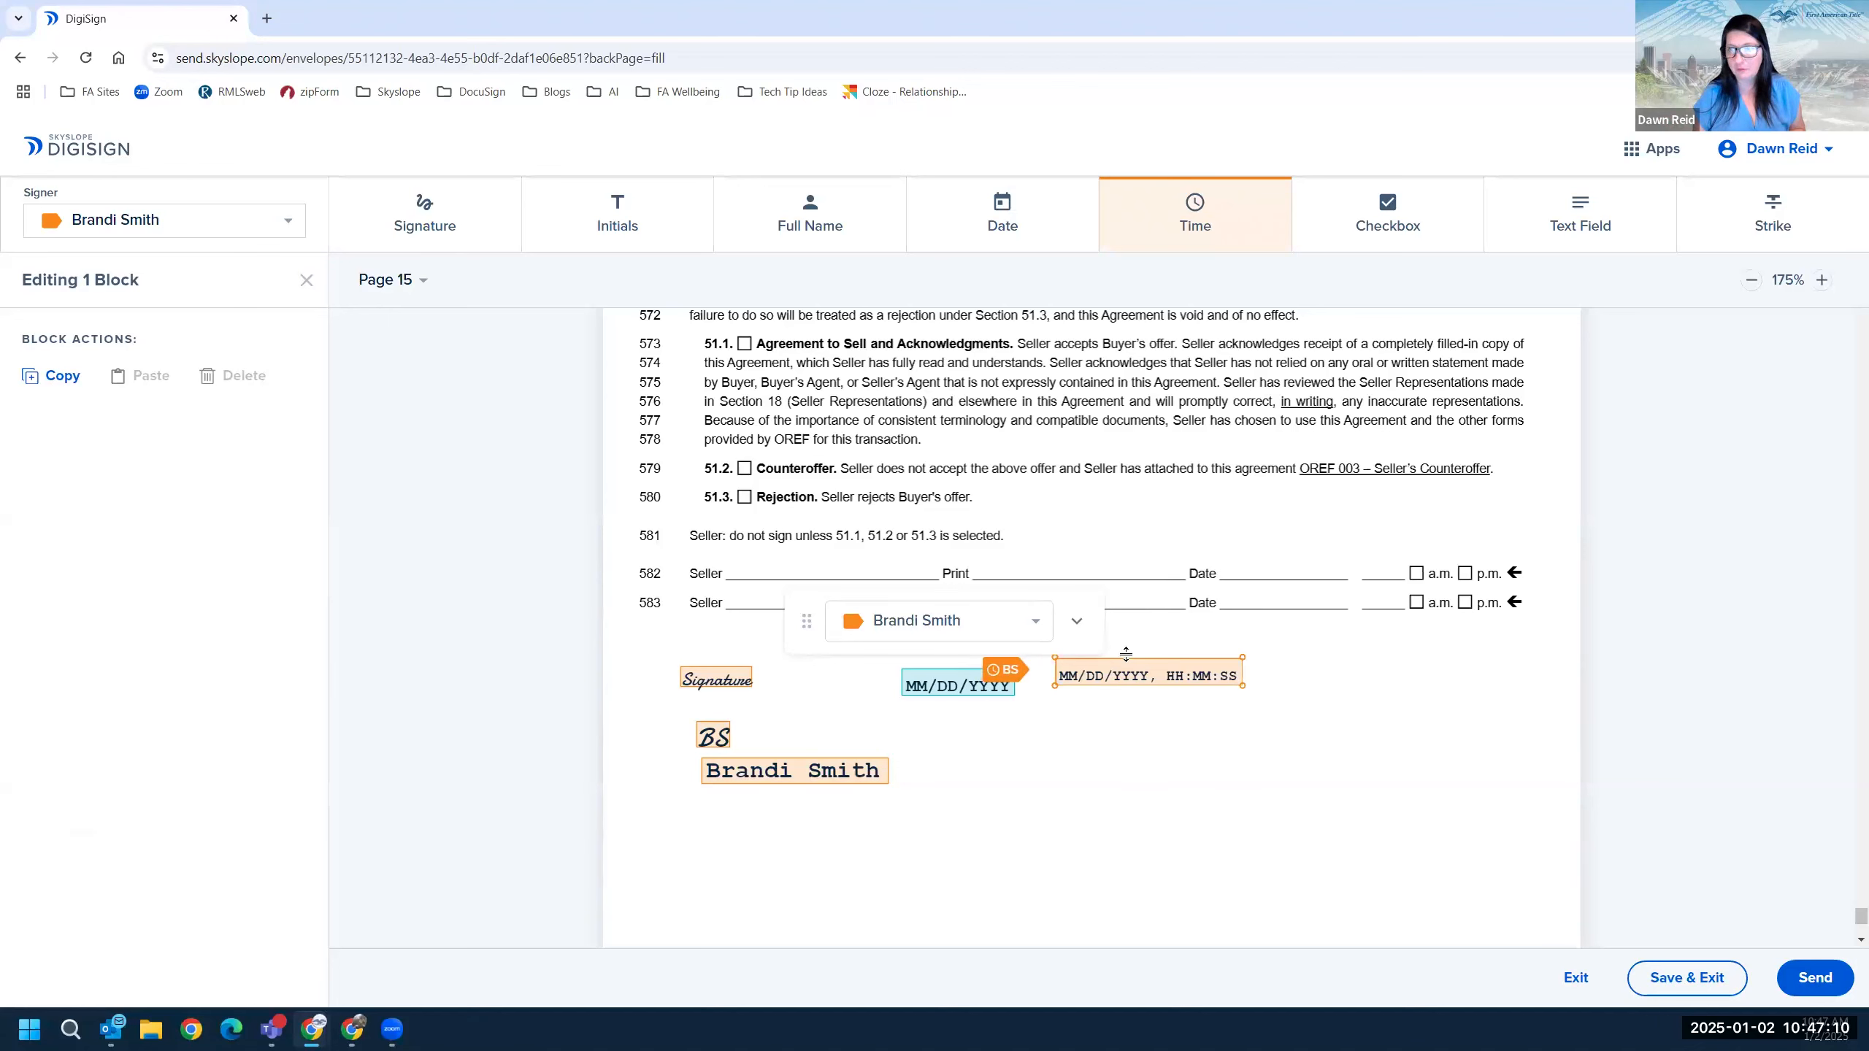
left_click_drag(775, 897, 708, 937)
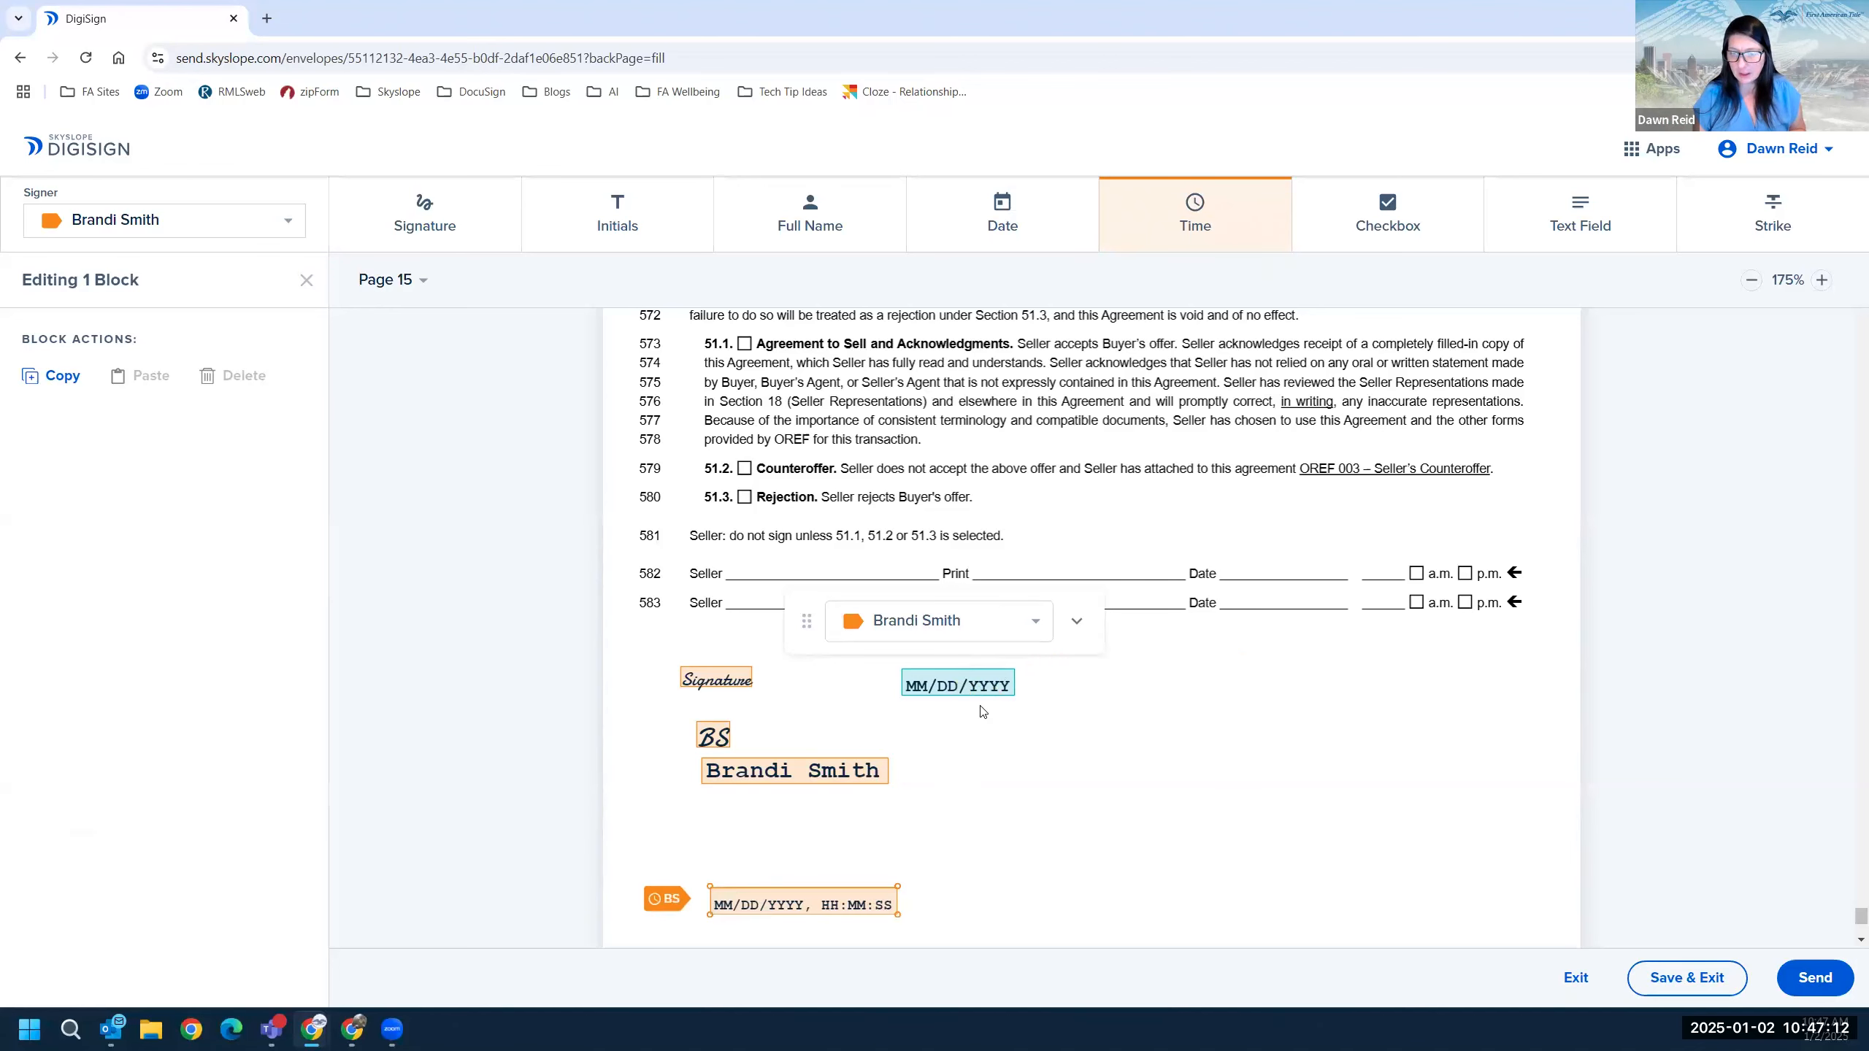
mouse_move(957, 685)
left_mouse_down()
mouse_move(761, 839)
mouse_move(725, 794)
left_mouse_up()
left_click(1071, 863)
left_click_drag(772, 887, 966, 927)
left_click(1195, 214)
left_click_drag(649, 649, 1155, 957)
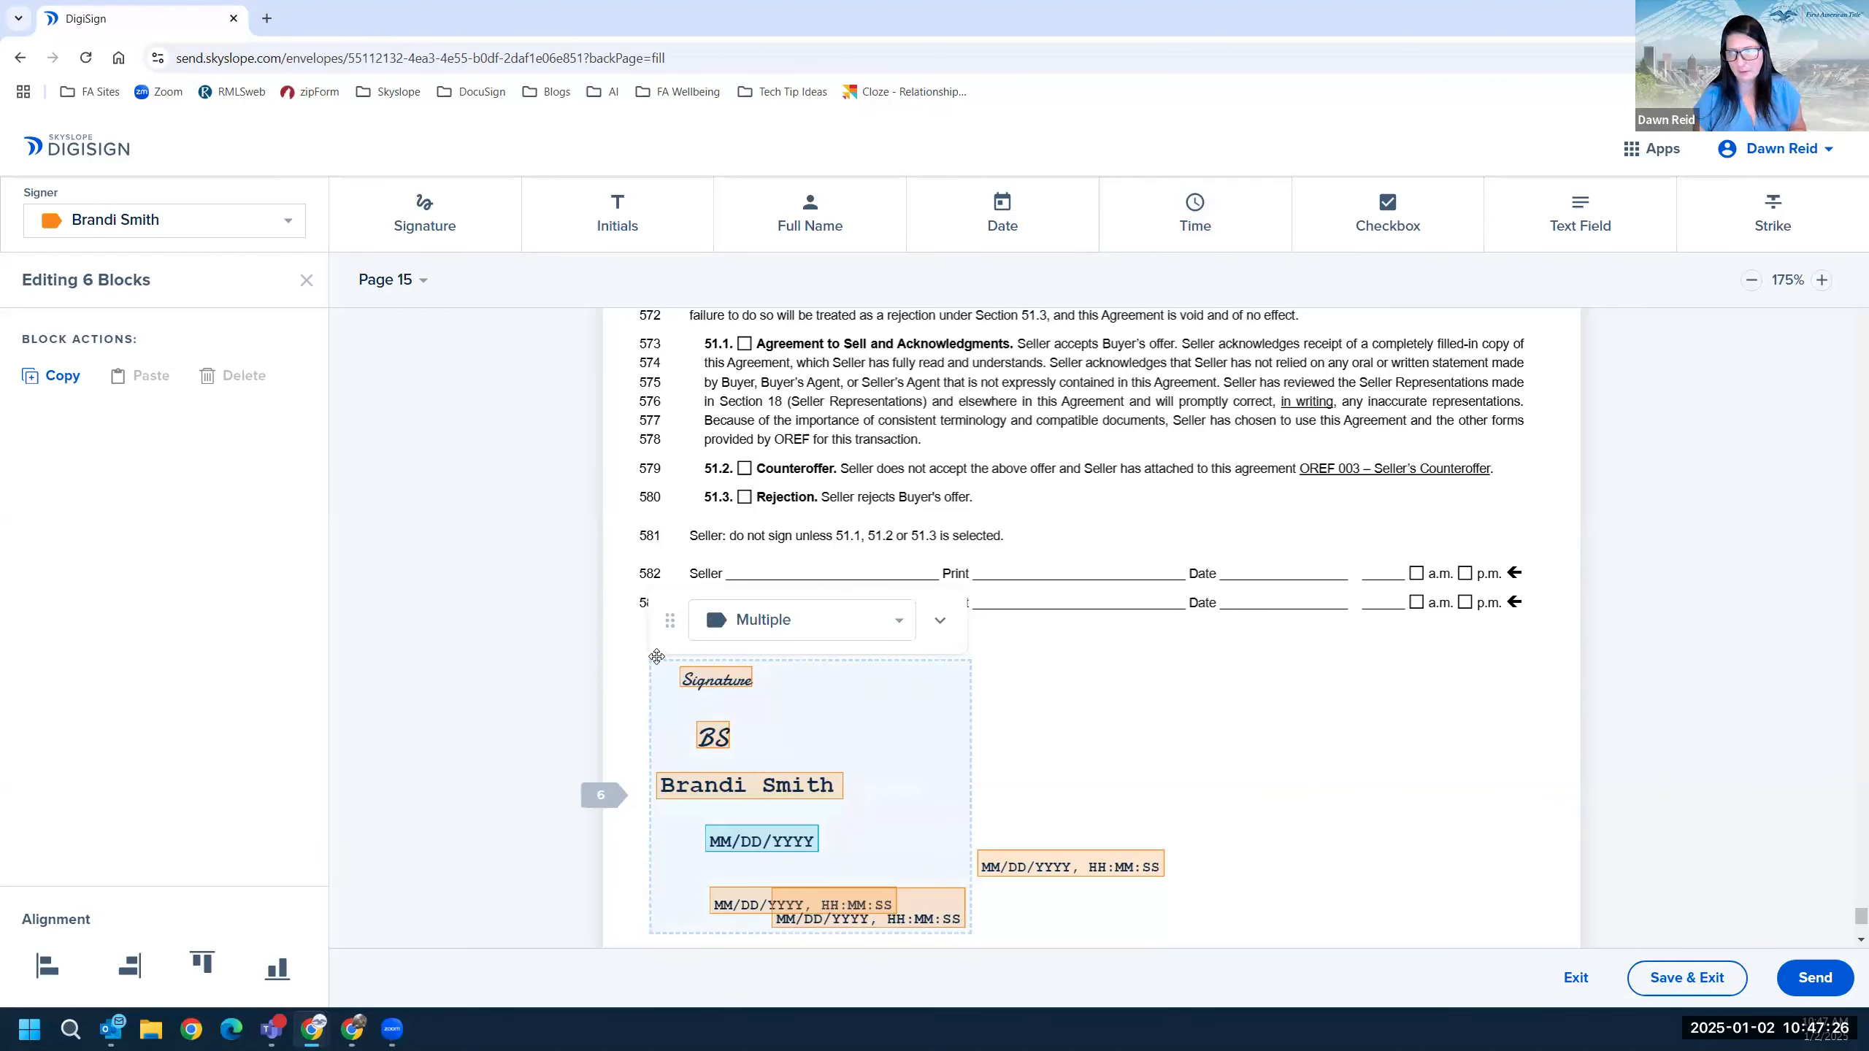
left_click(1450, 209)
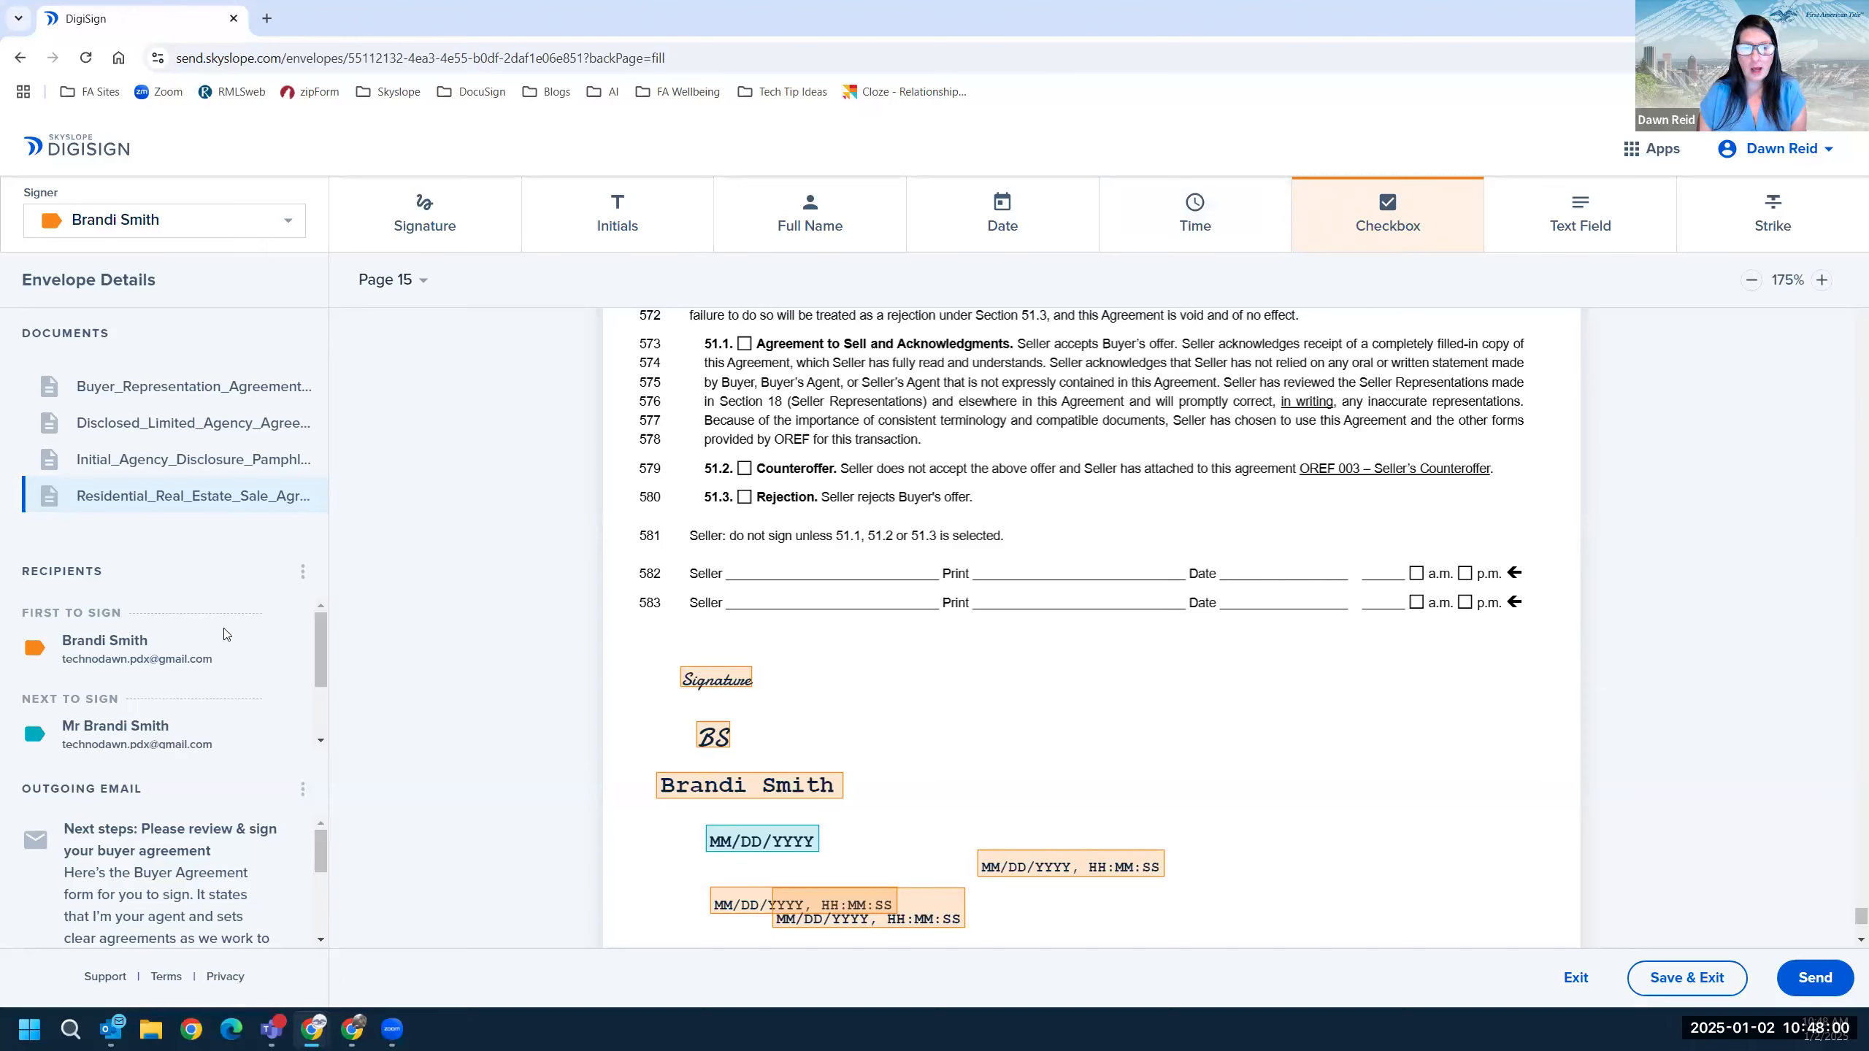
Place a square checkbox under the seller lines and link a second checkbox to it.
left_click(1061, 503)
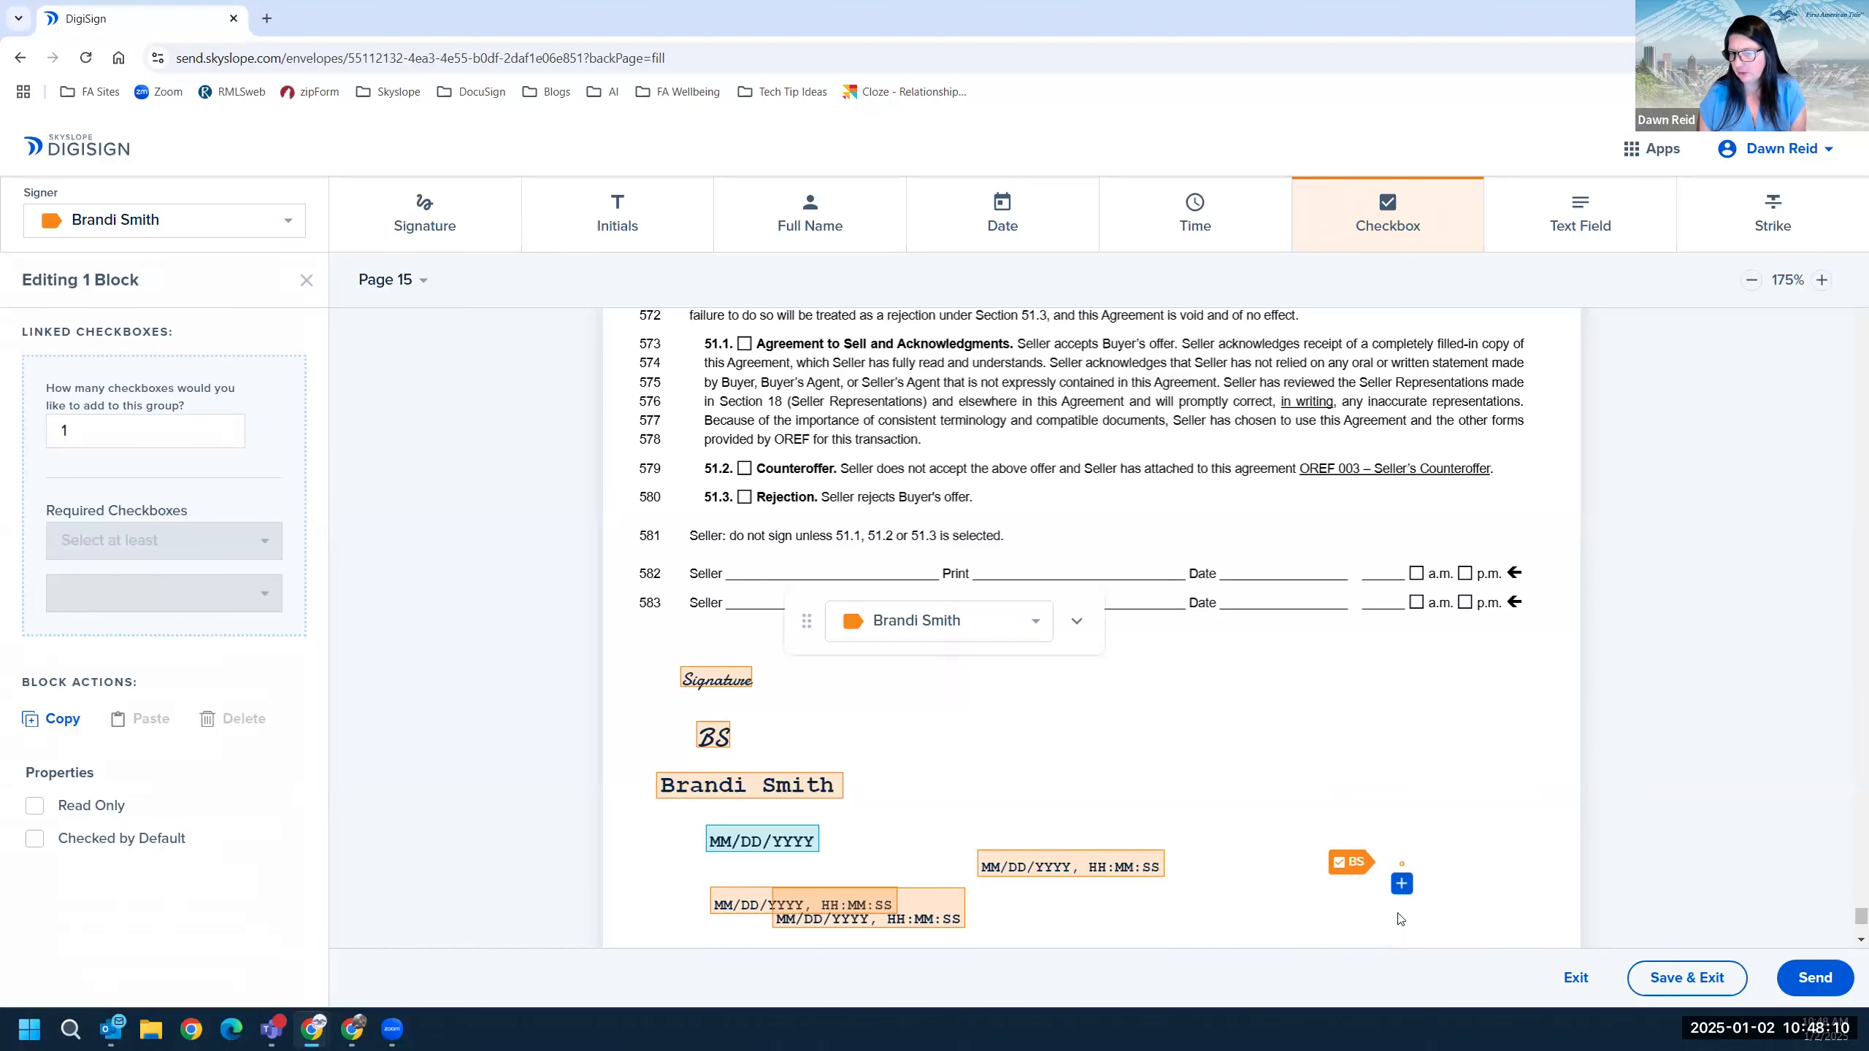
left_click_drag(1402, 865, 1335, 797)
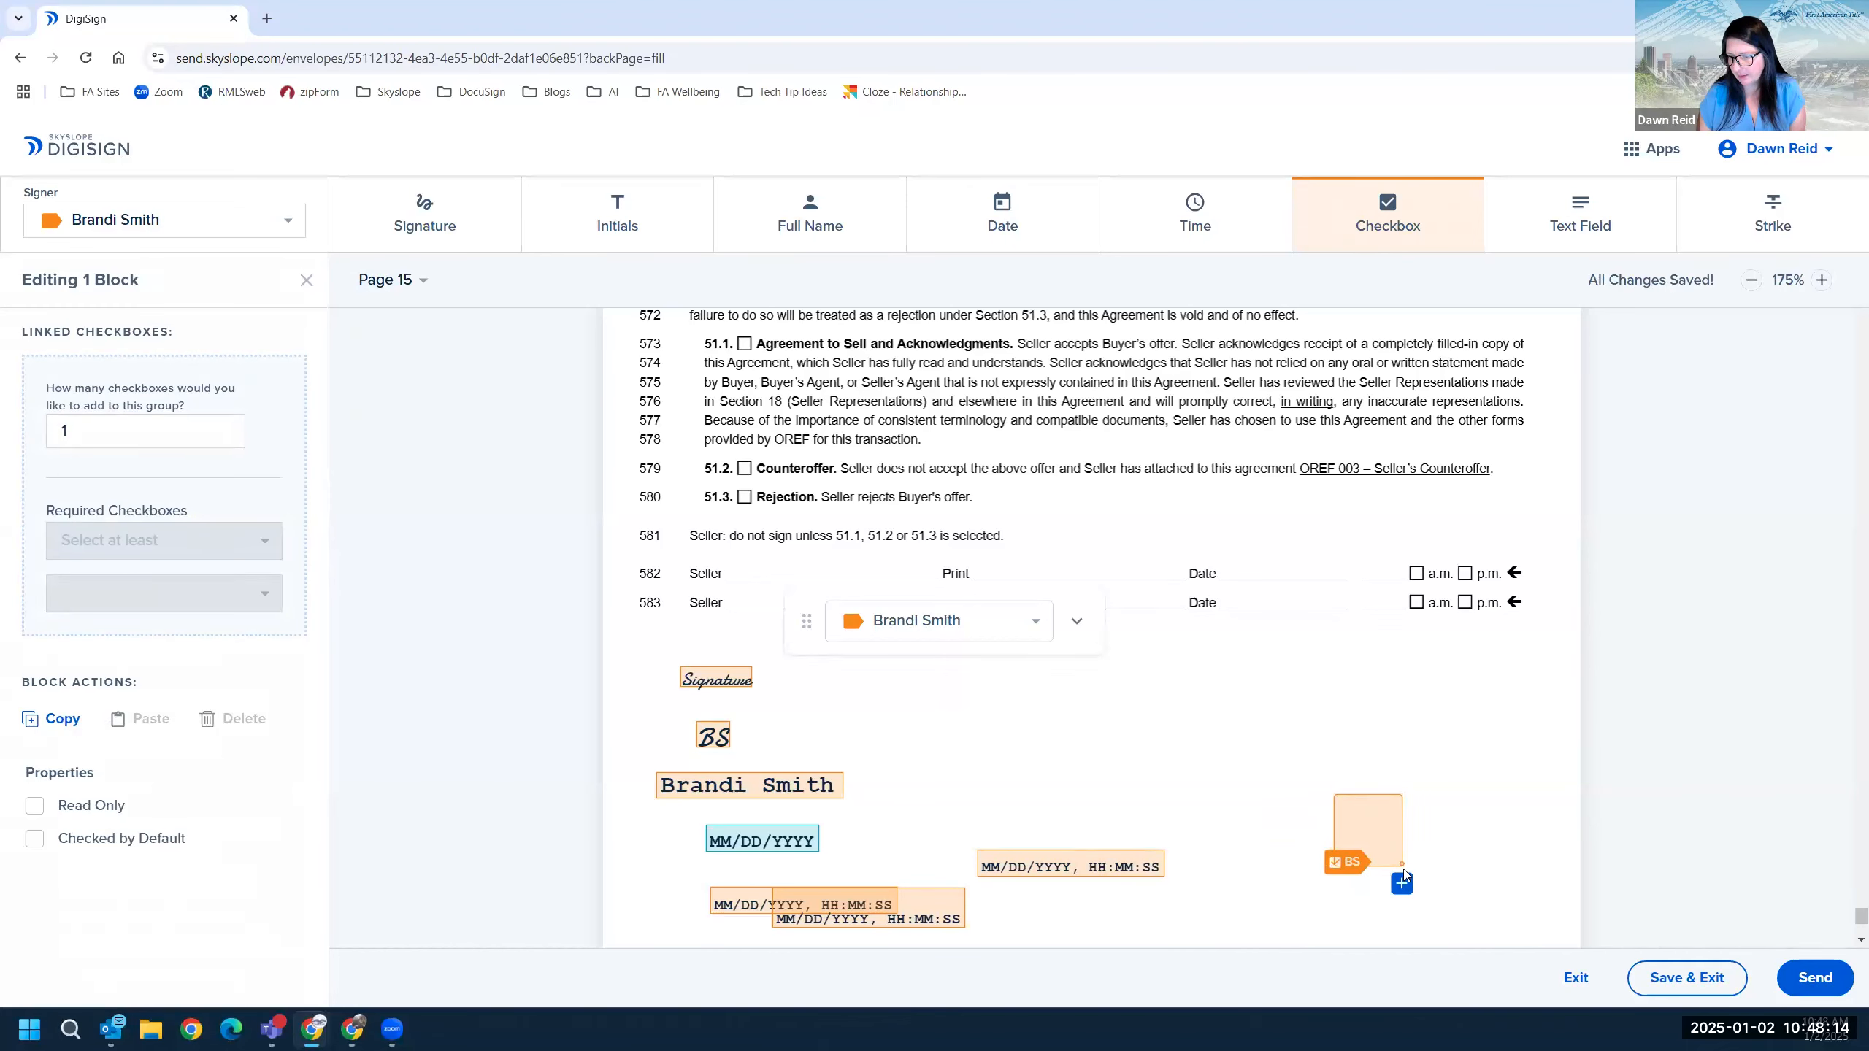
left_click_drag(1402, 877, 1241, 677)
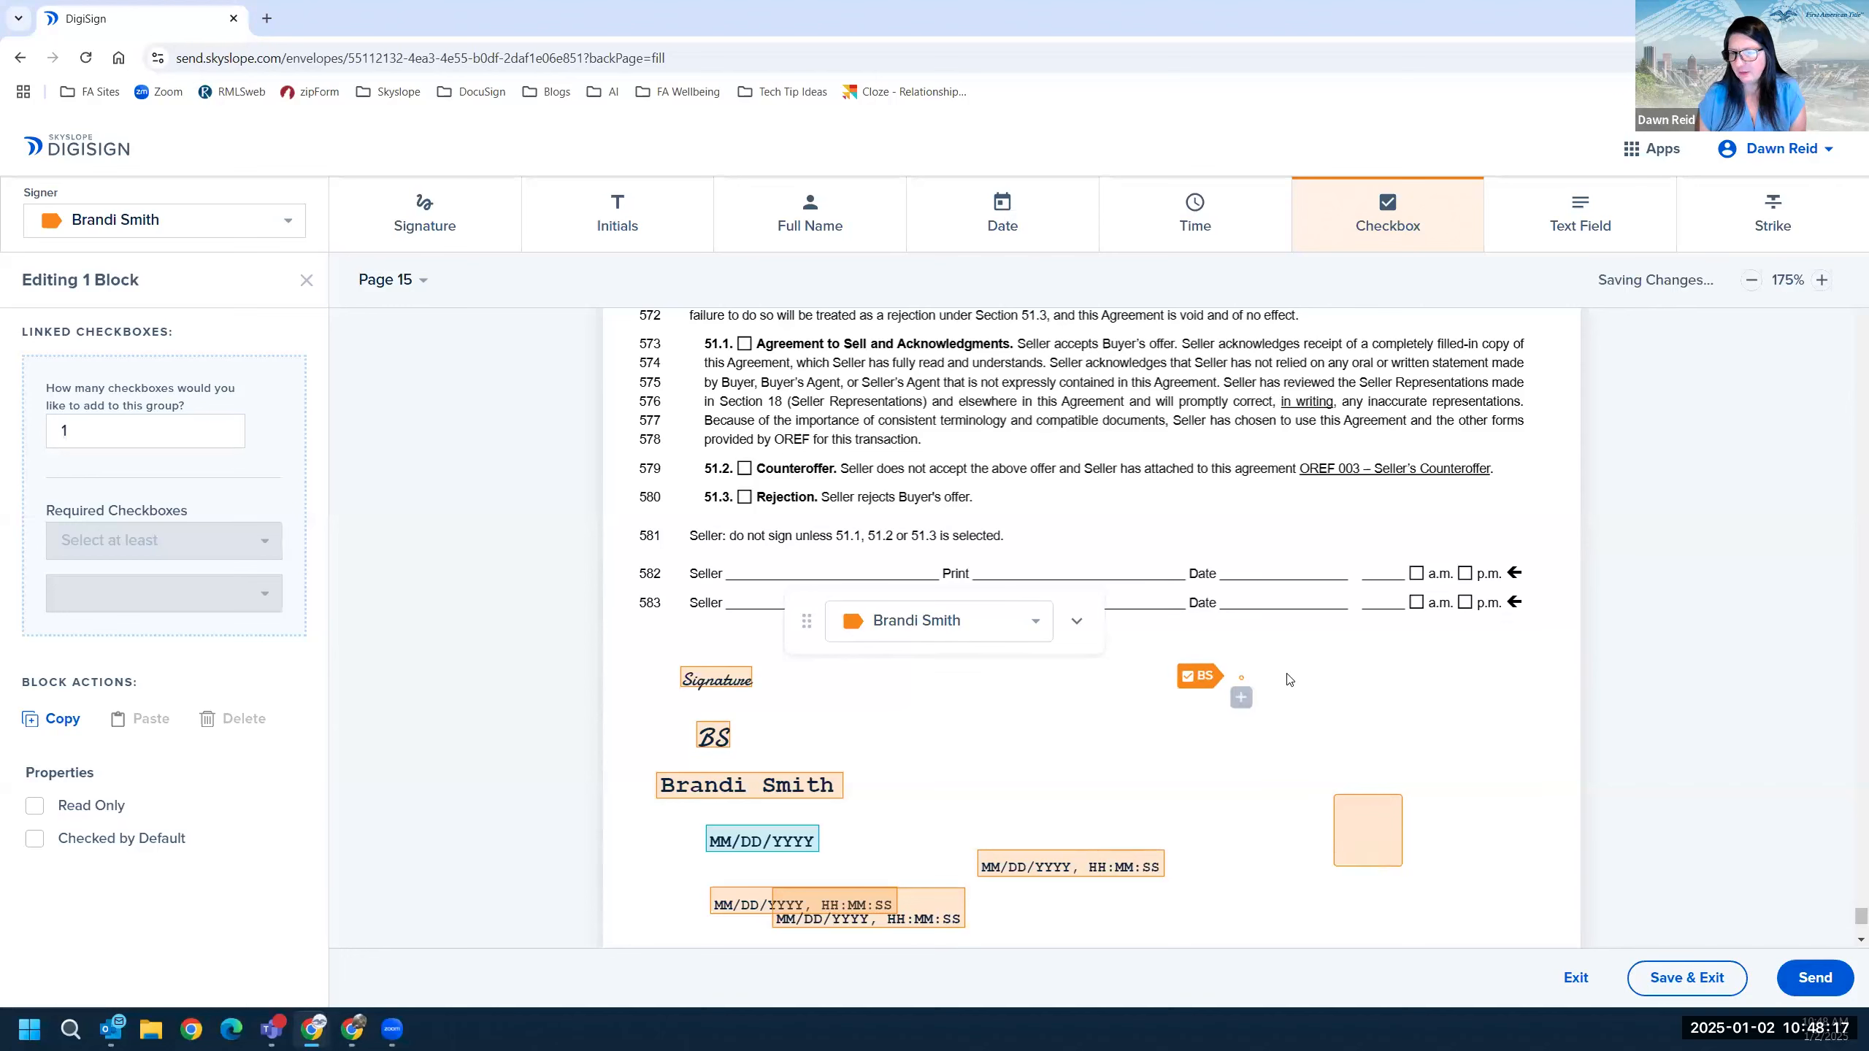
left_click(1241, 698)
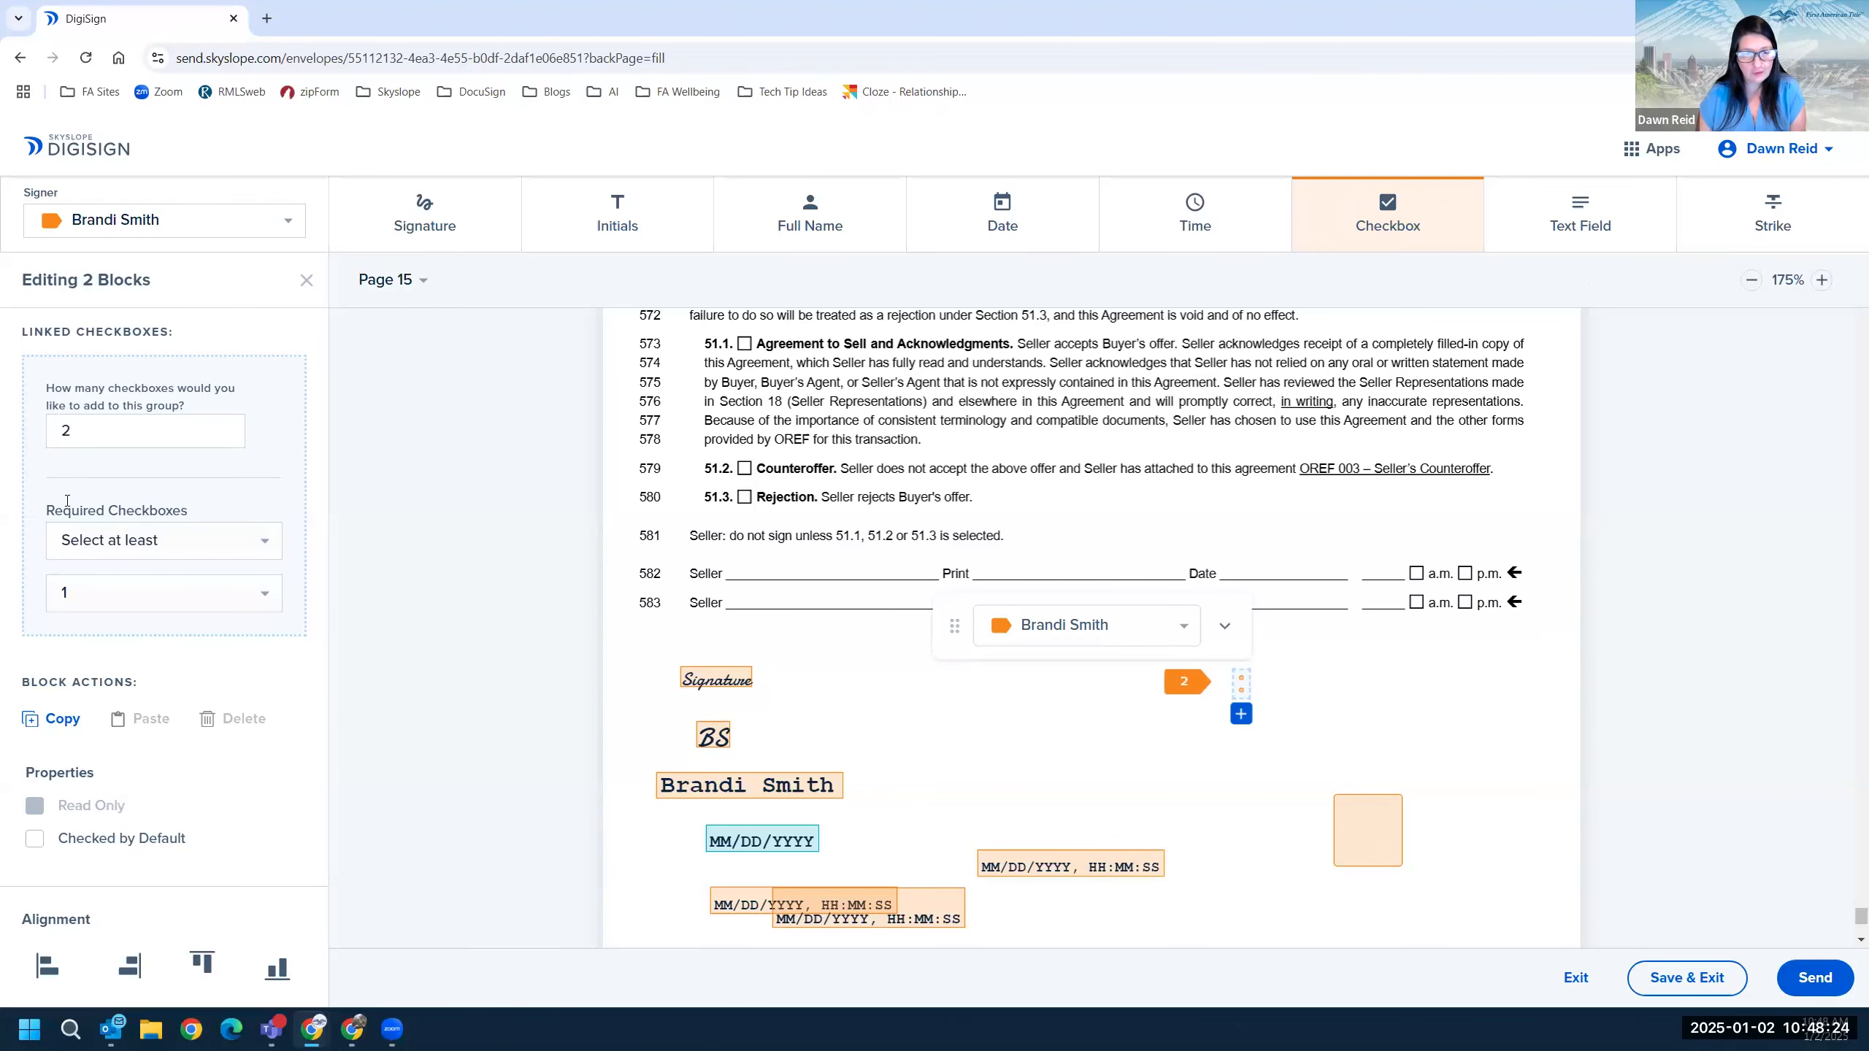
Set the linked group to 2 checkboxes requiring at least 1, and move it near line 583.
double_click(57, 433)
type("10")
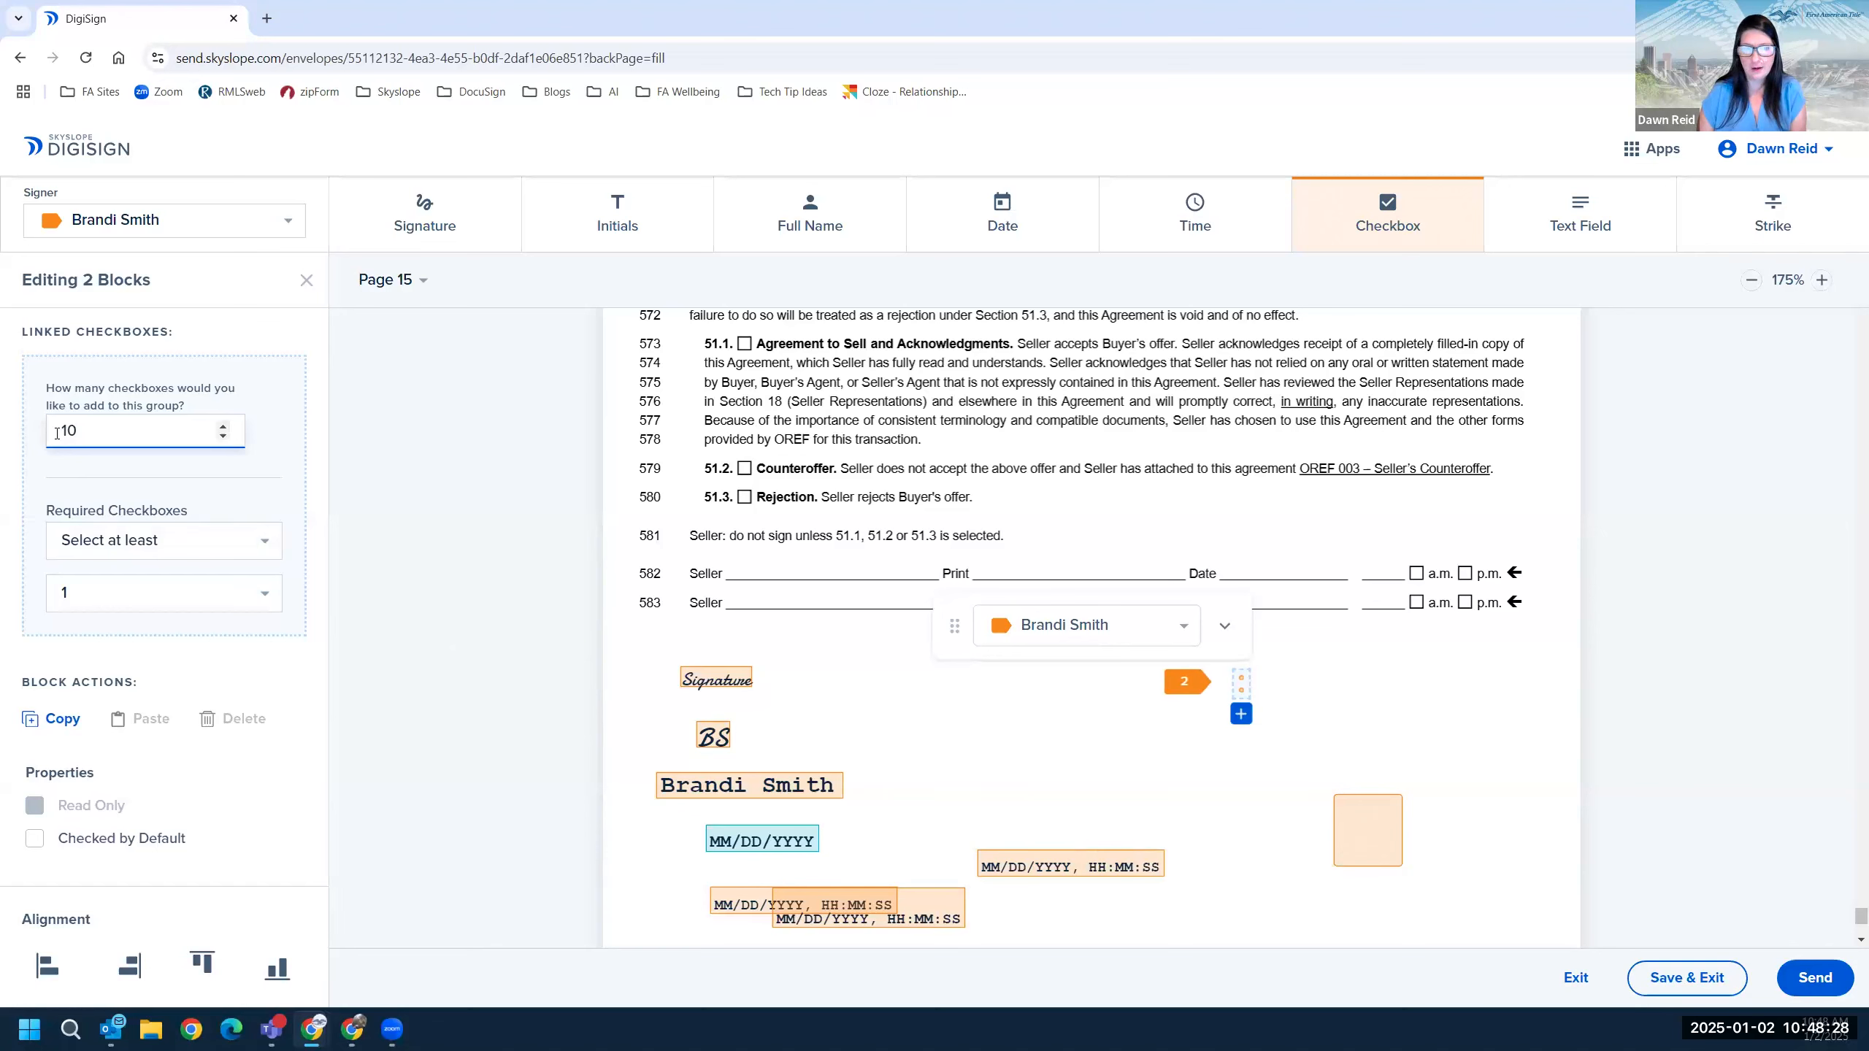
left_click(135, 548)
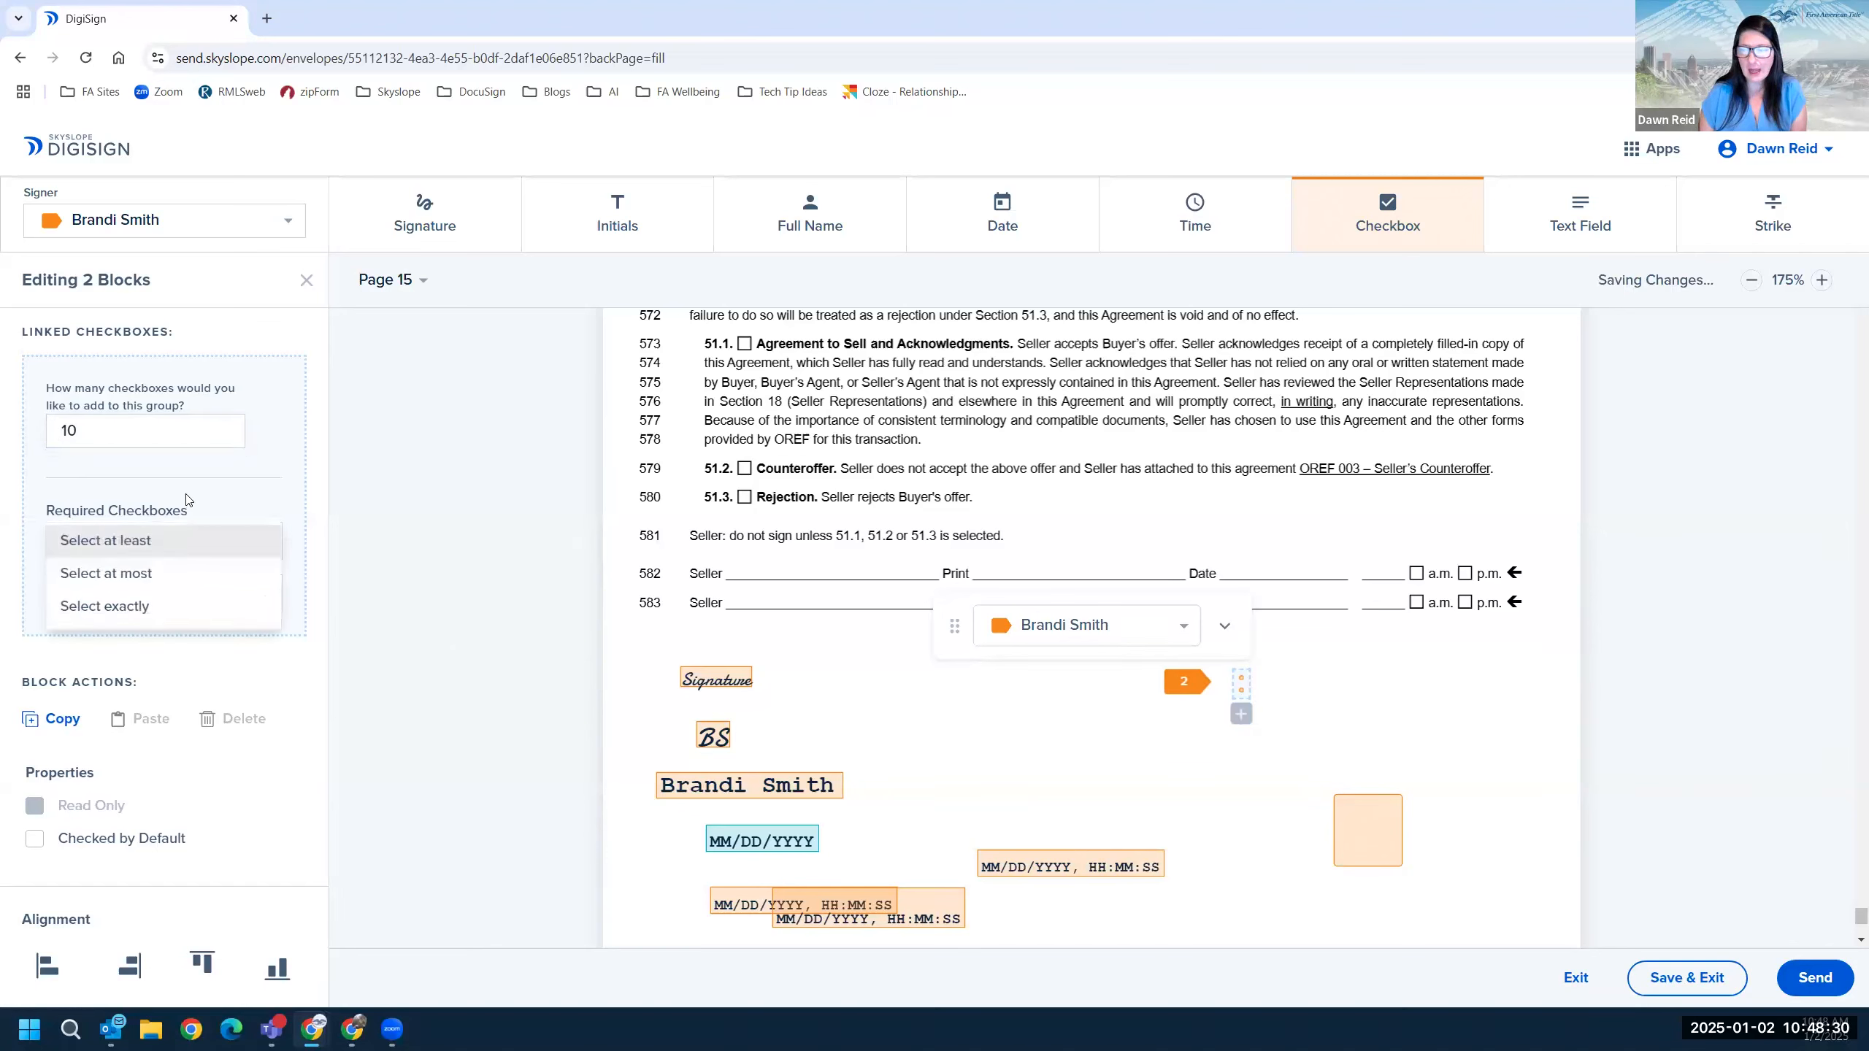
left_click(117, 539)
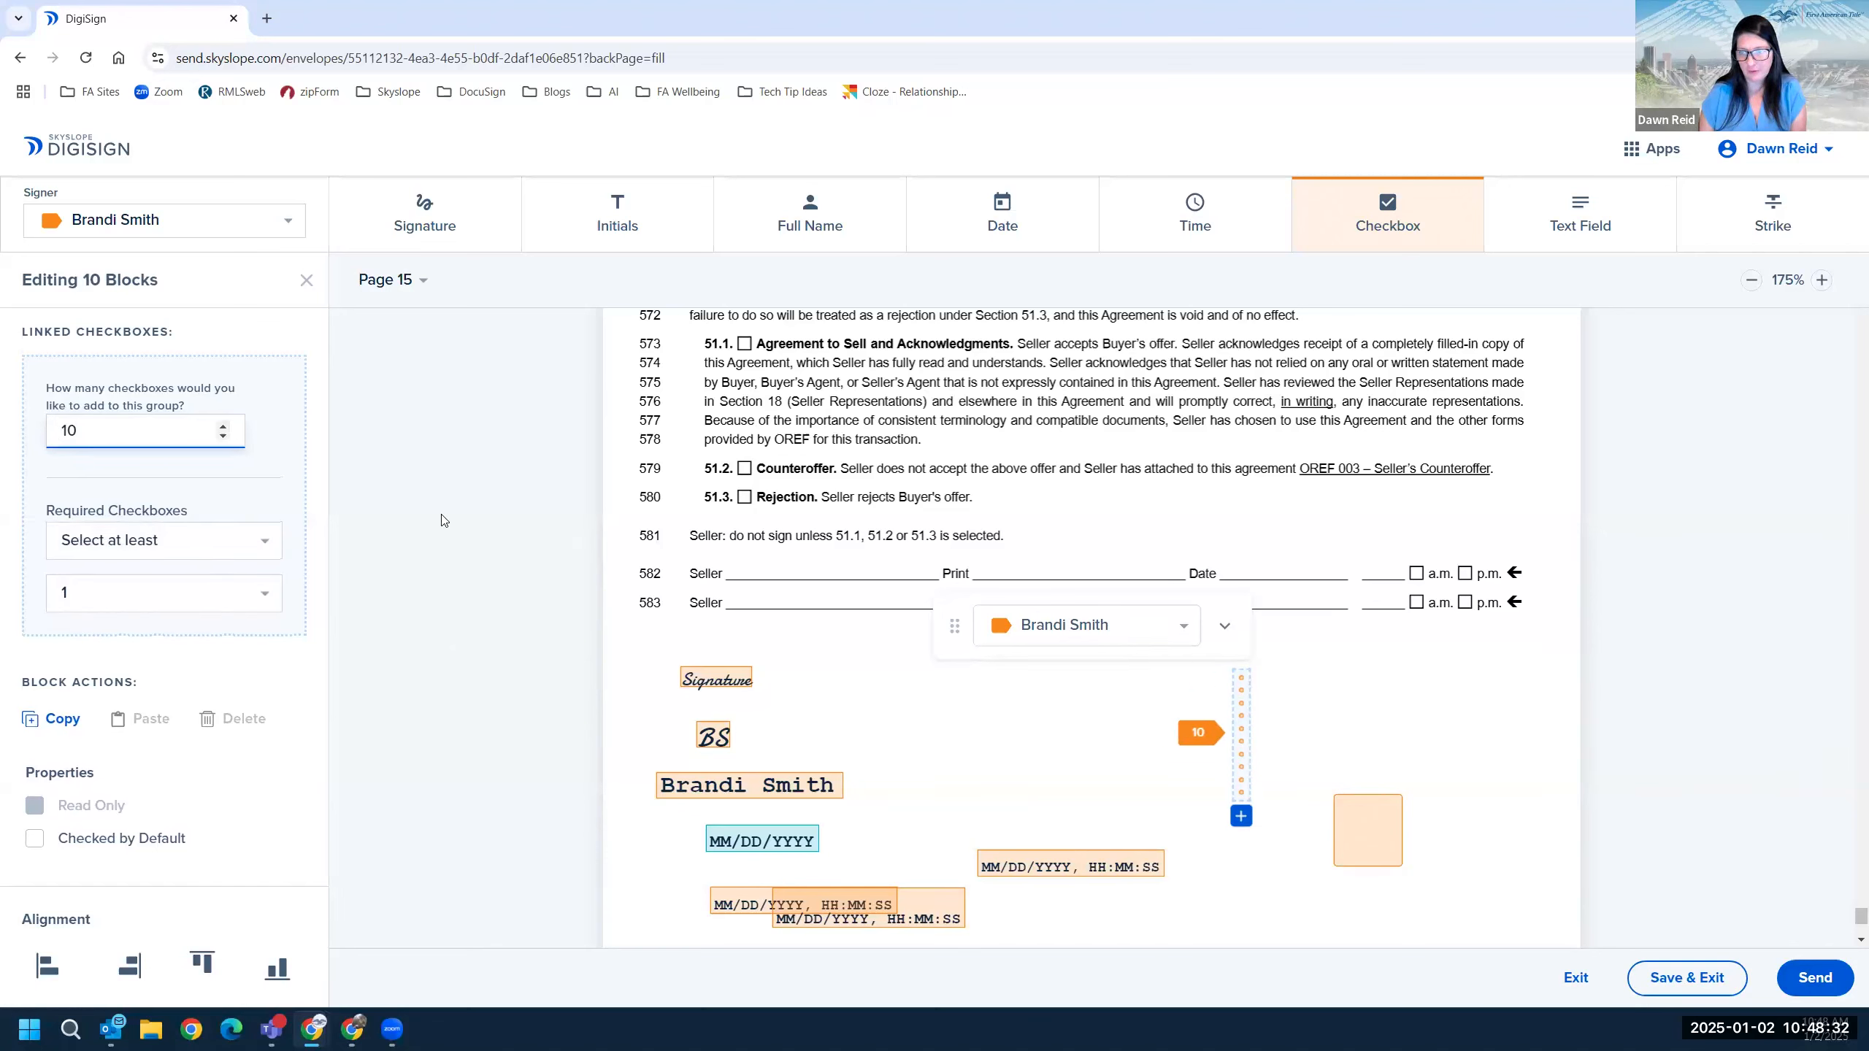
left_click_drag(85, 431, 38, 435)
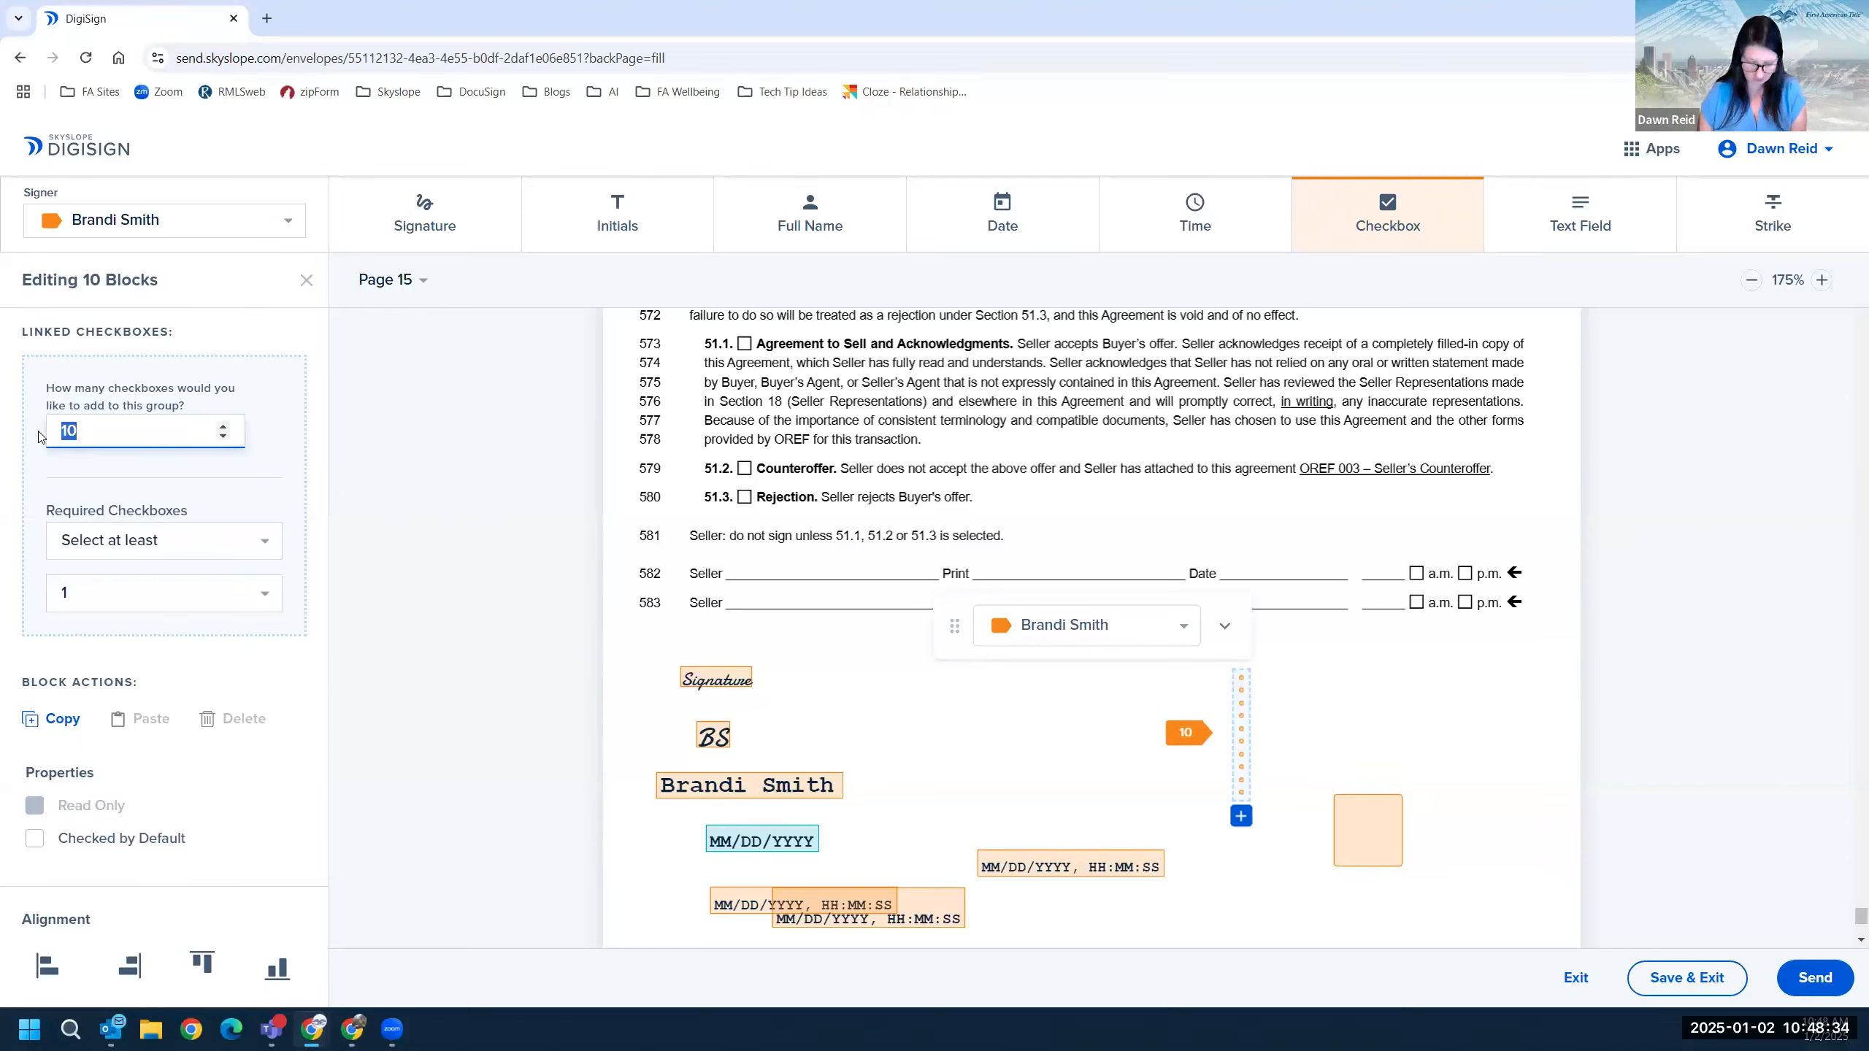
type("2")
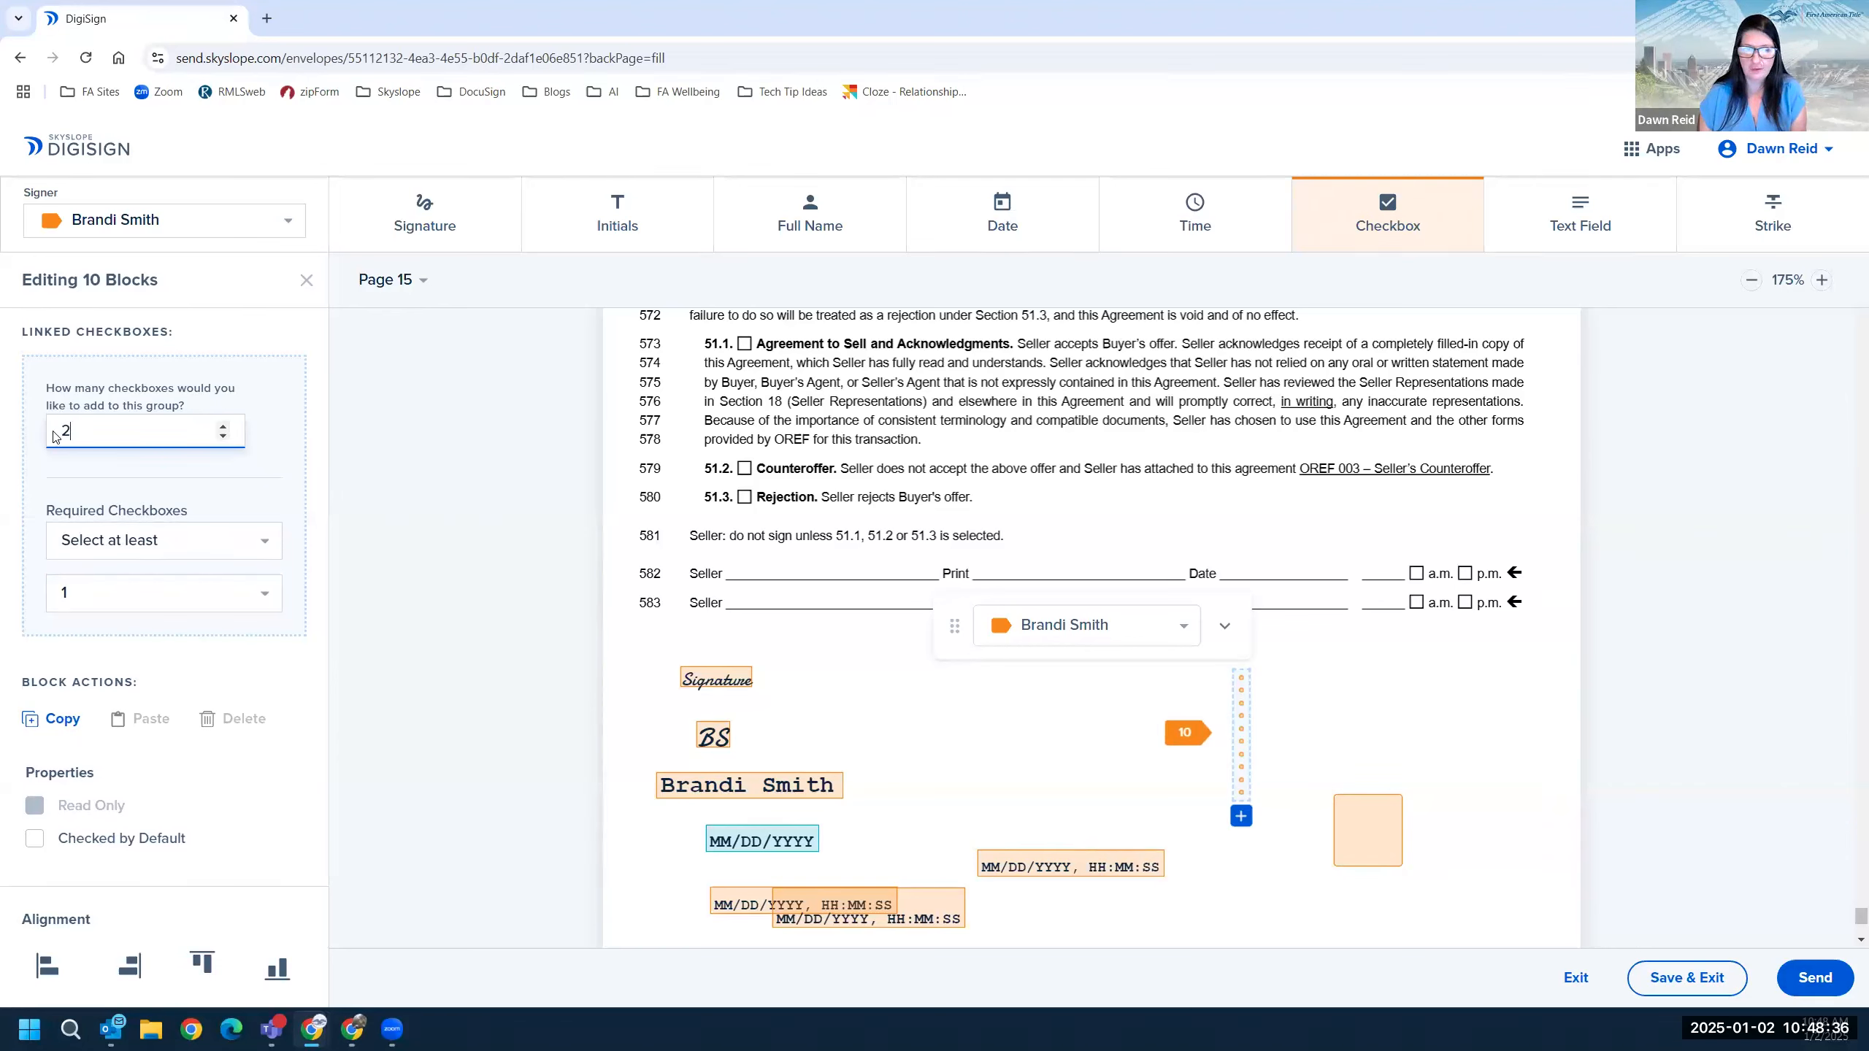
left_click(145, 605)
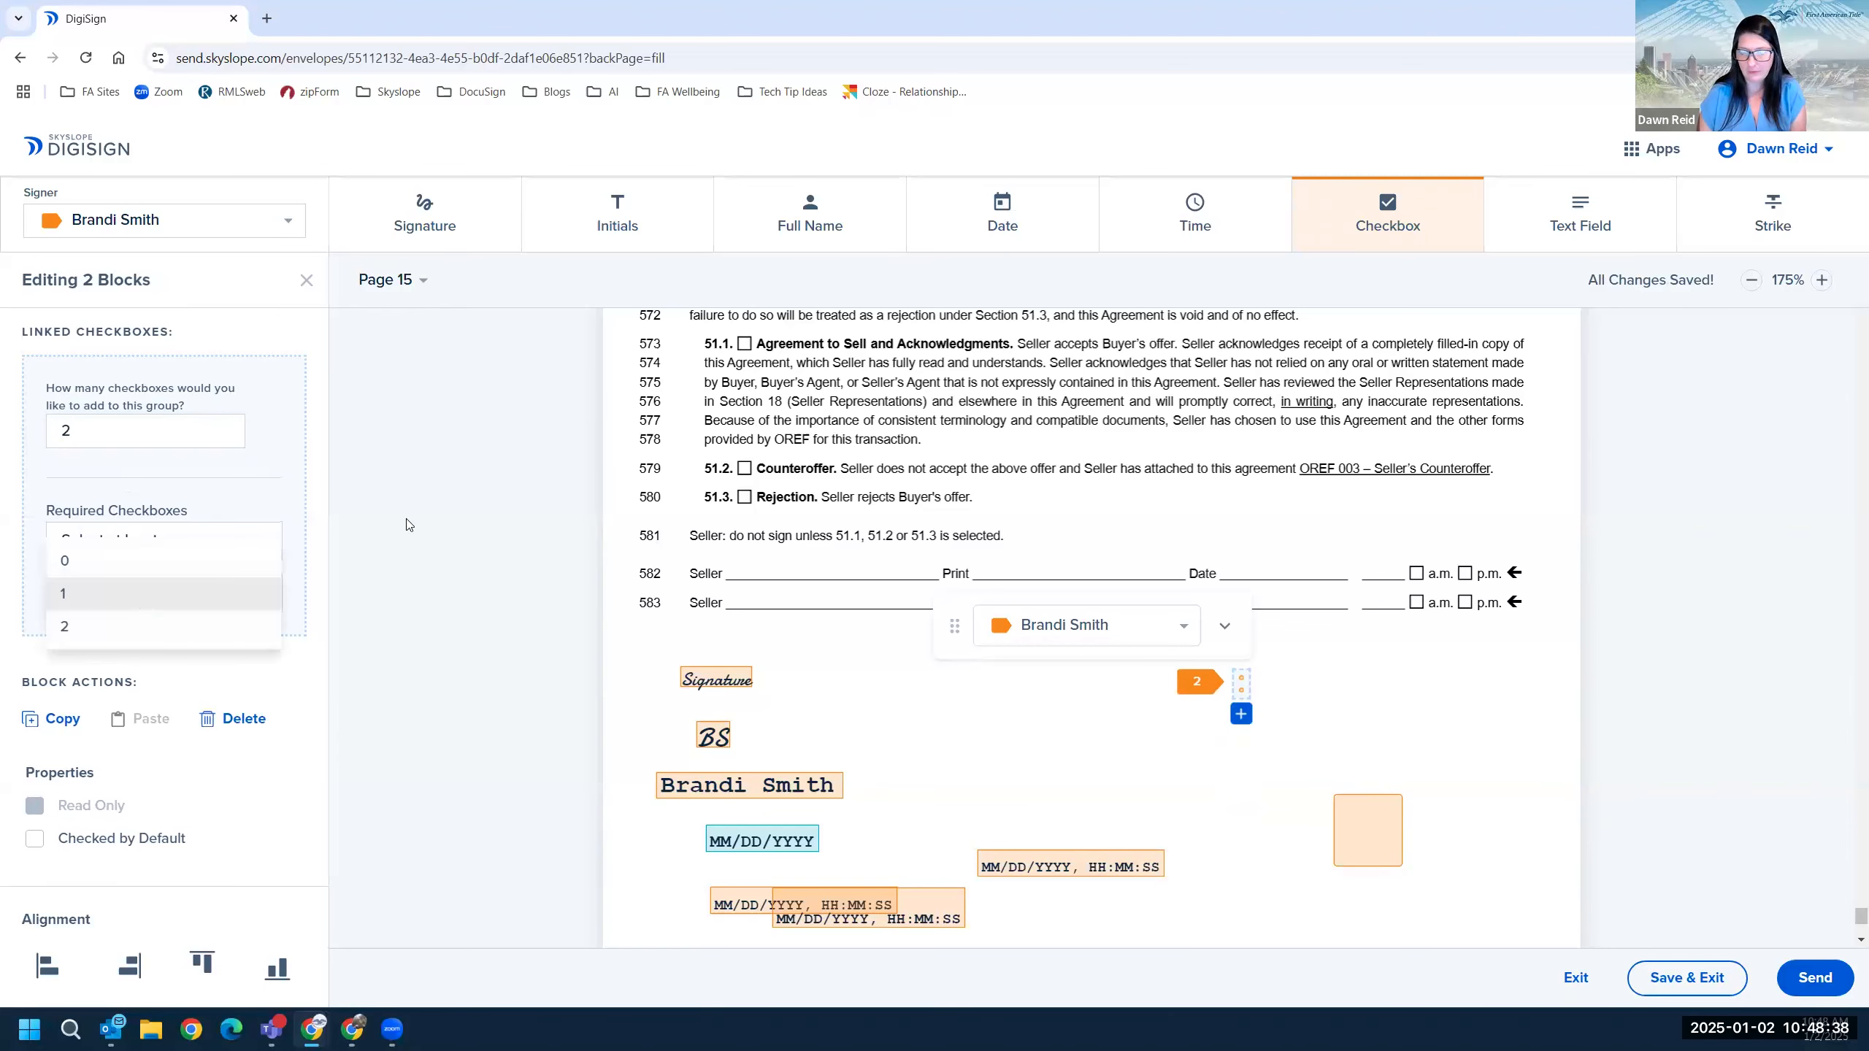
left_click(349, 352)
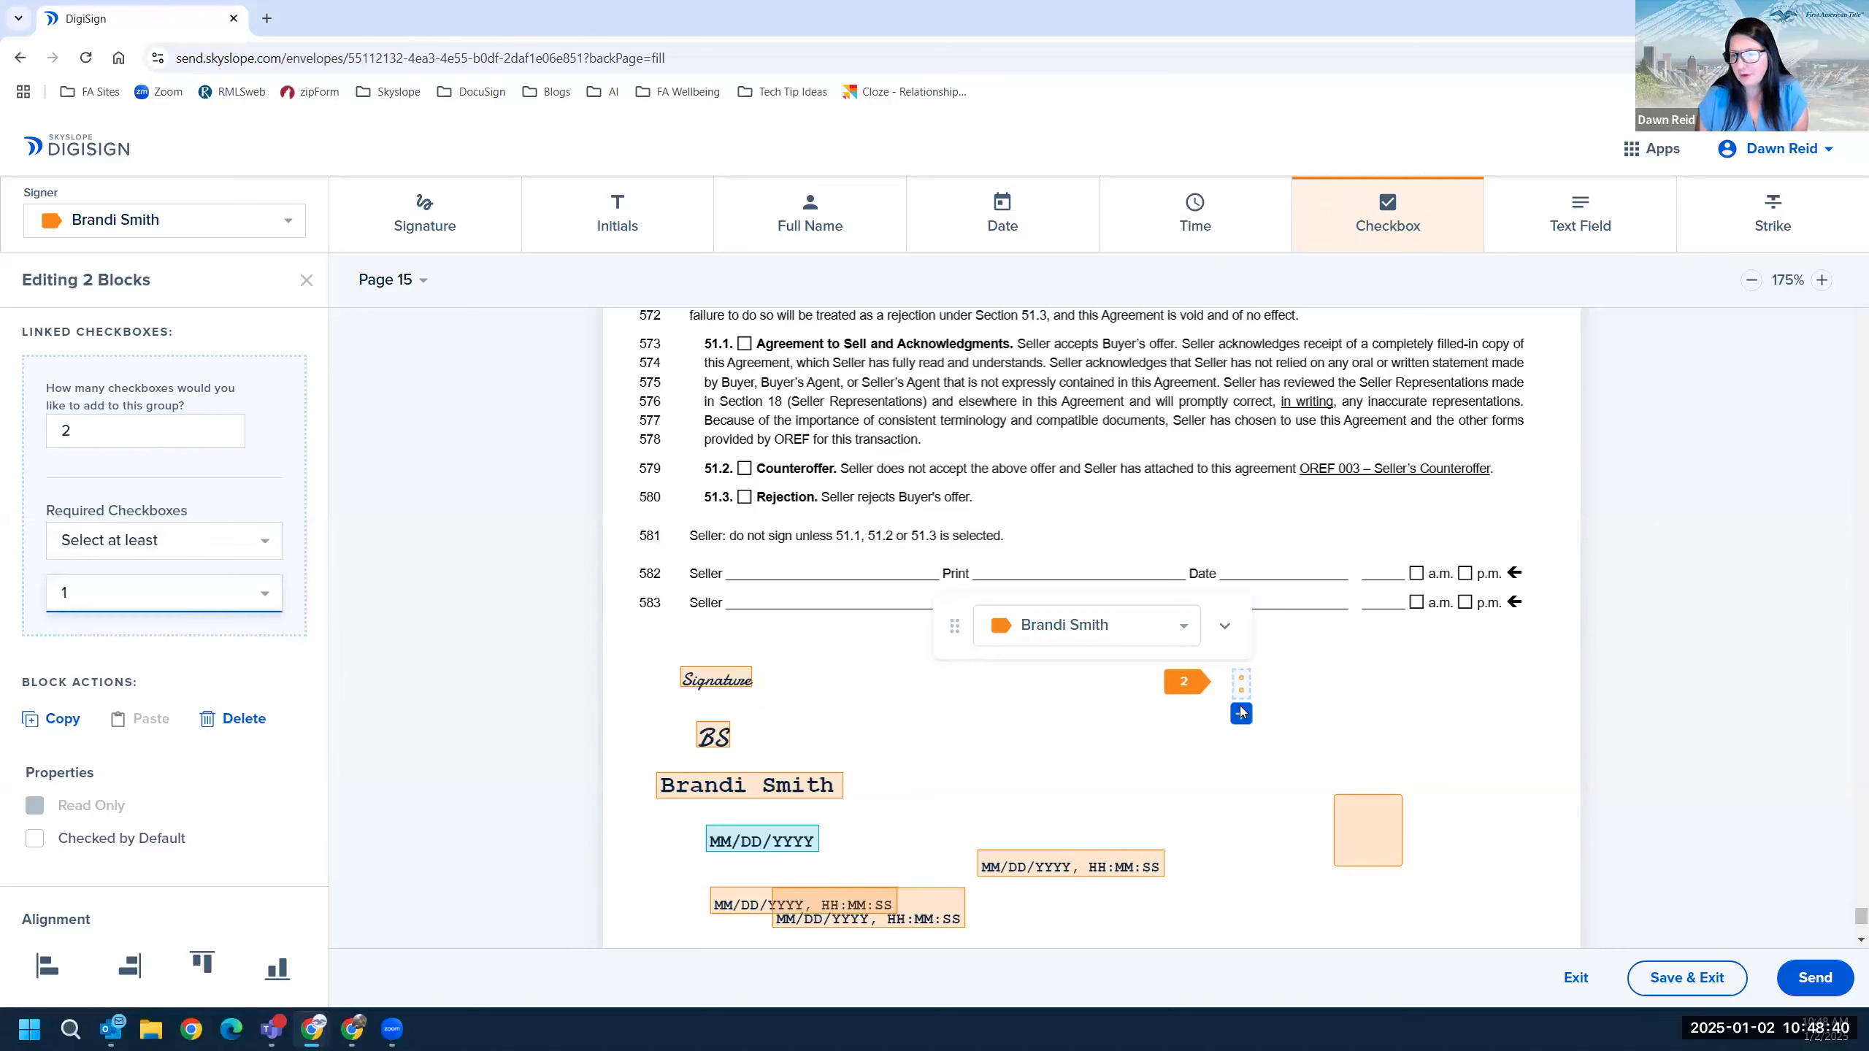
left_click_drag(1243, 683, 860, 660)
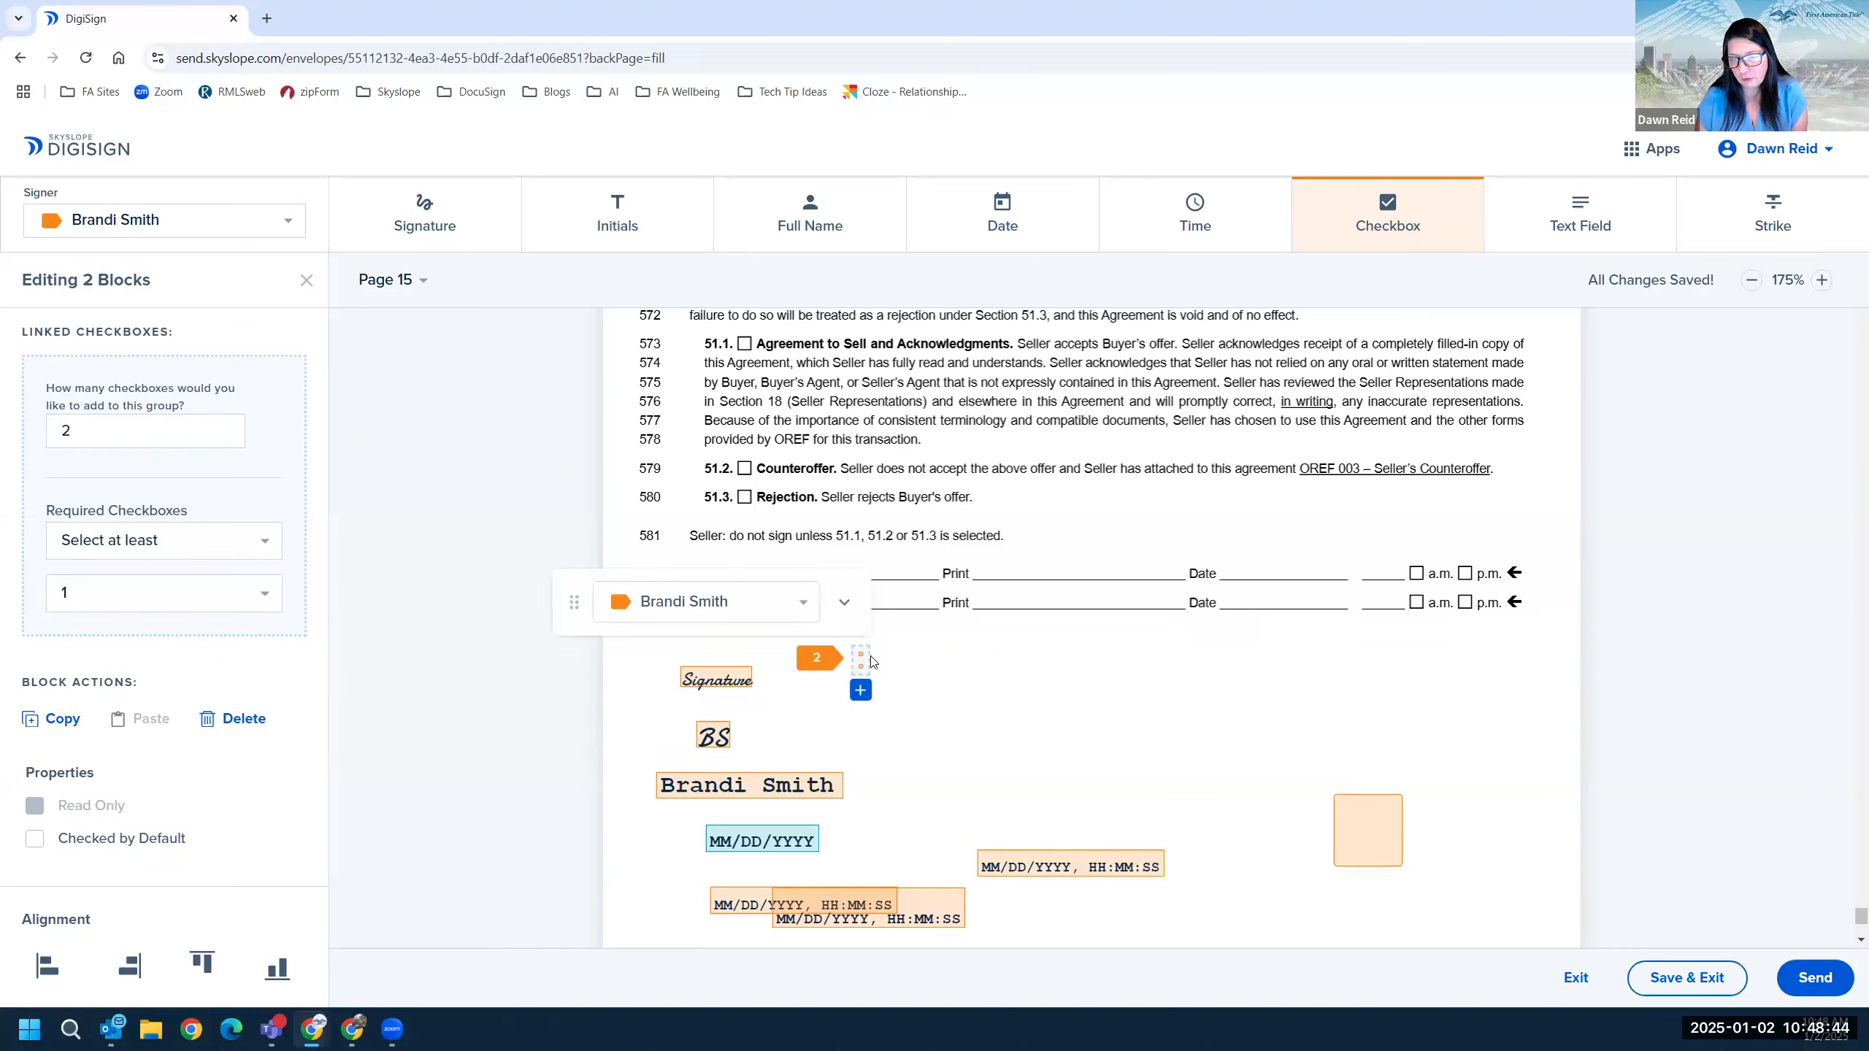
left_click(856, 688)
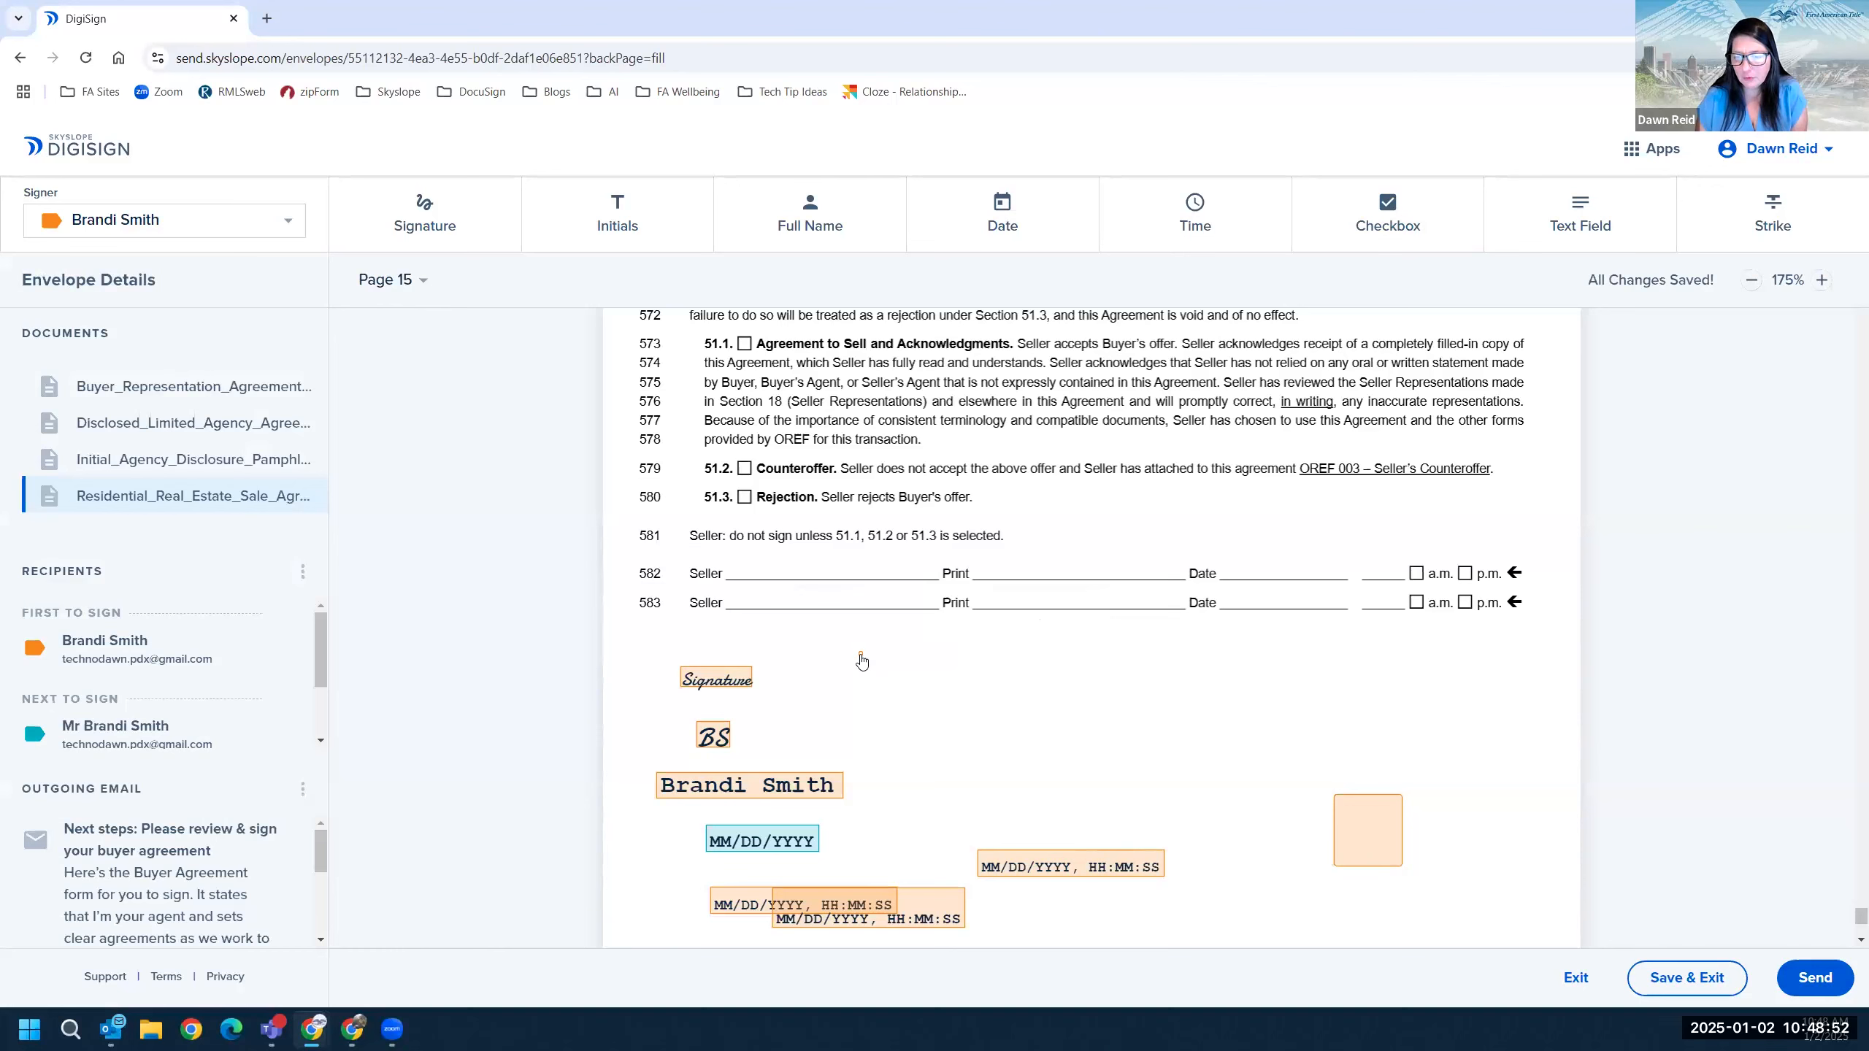
Move the linked checkboxes onto the 51.2 Counteroffer and 51.3 Rejection boxes.
left_click(884, 664)
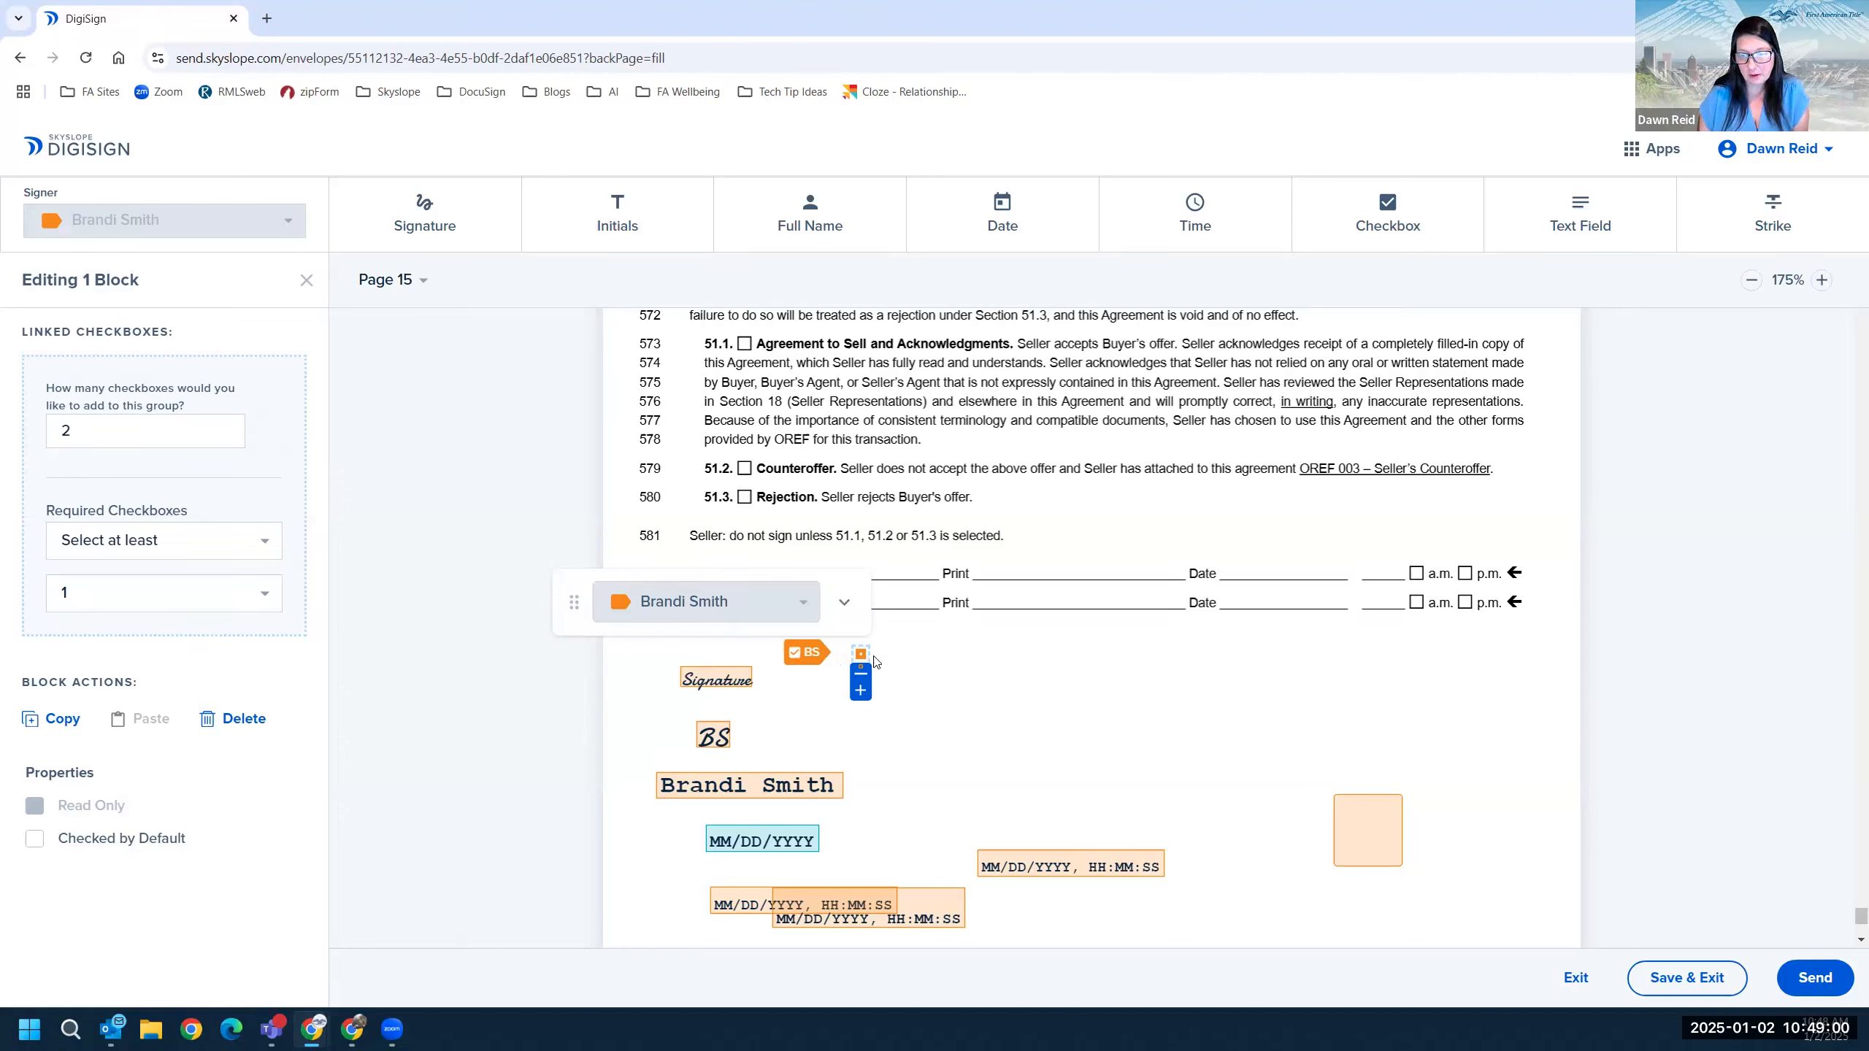
left_click_drag(828, 604, 745, 469)
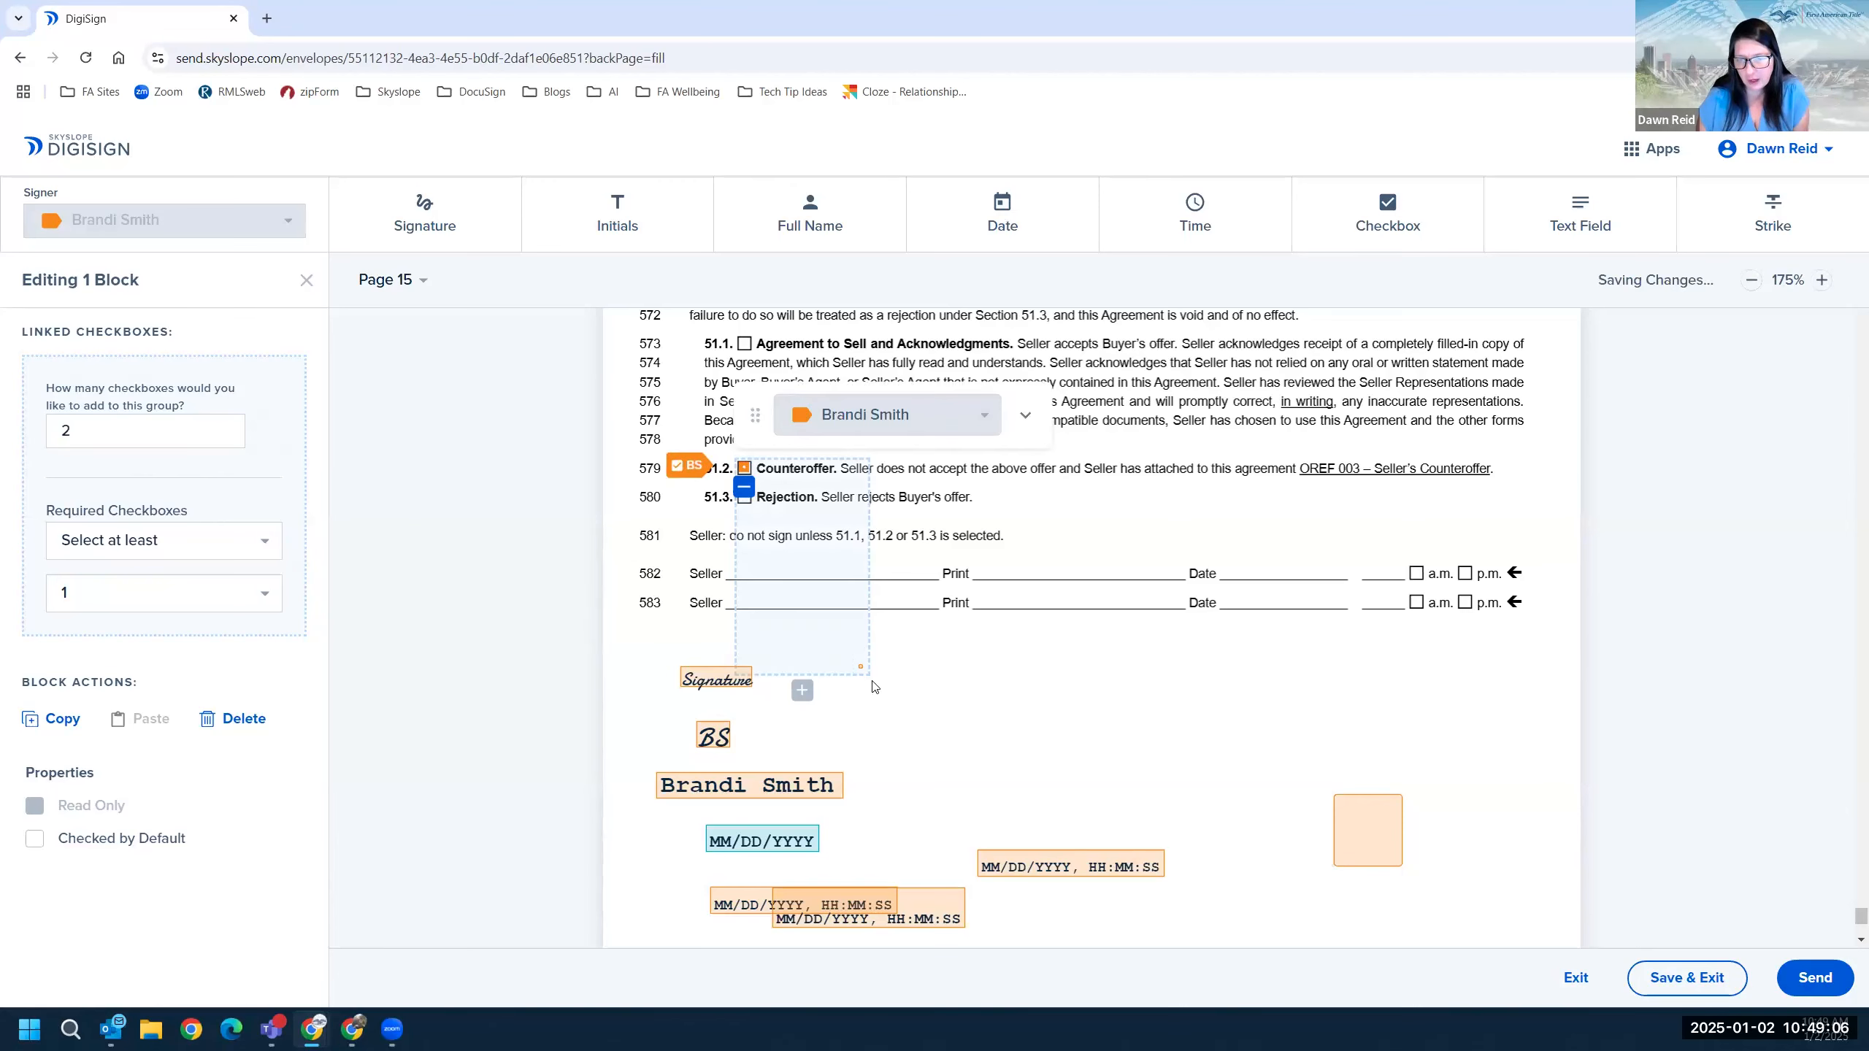
left_click_drag(861, 668, 745, 495)
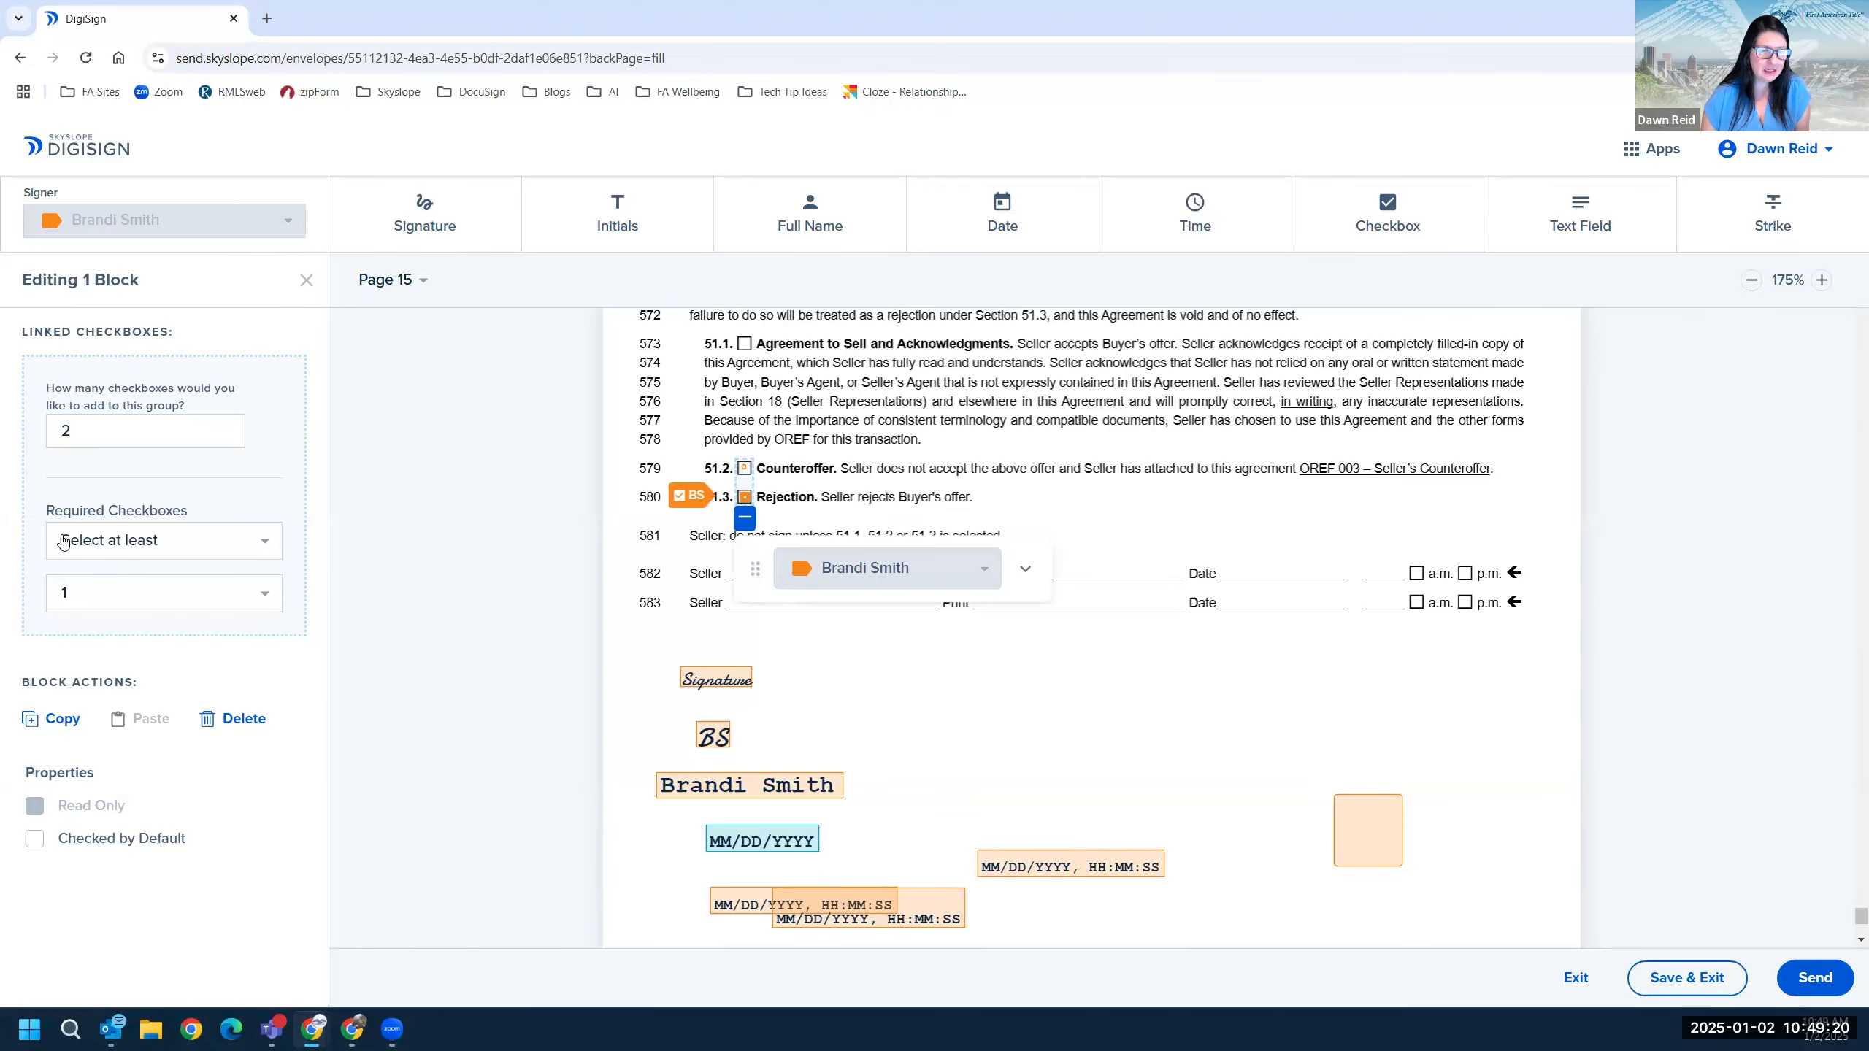
Change the group's required-checkboxes rule to Select exactly 1.
left_click(248, 540)
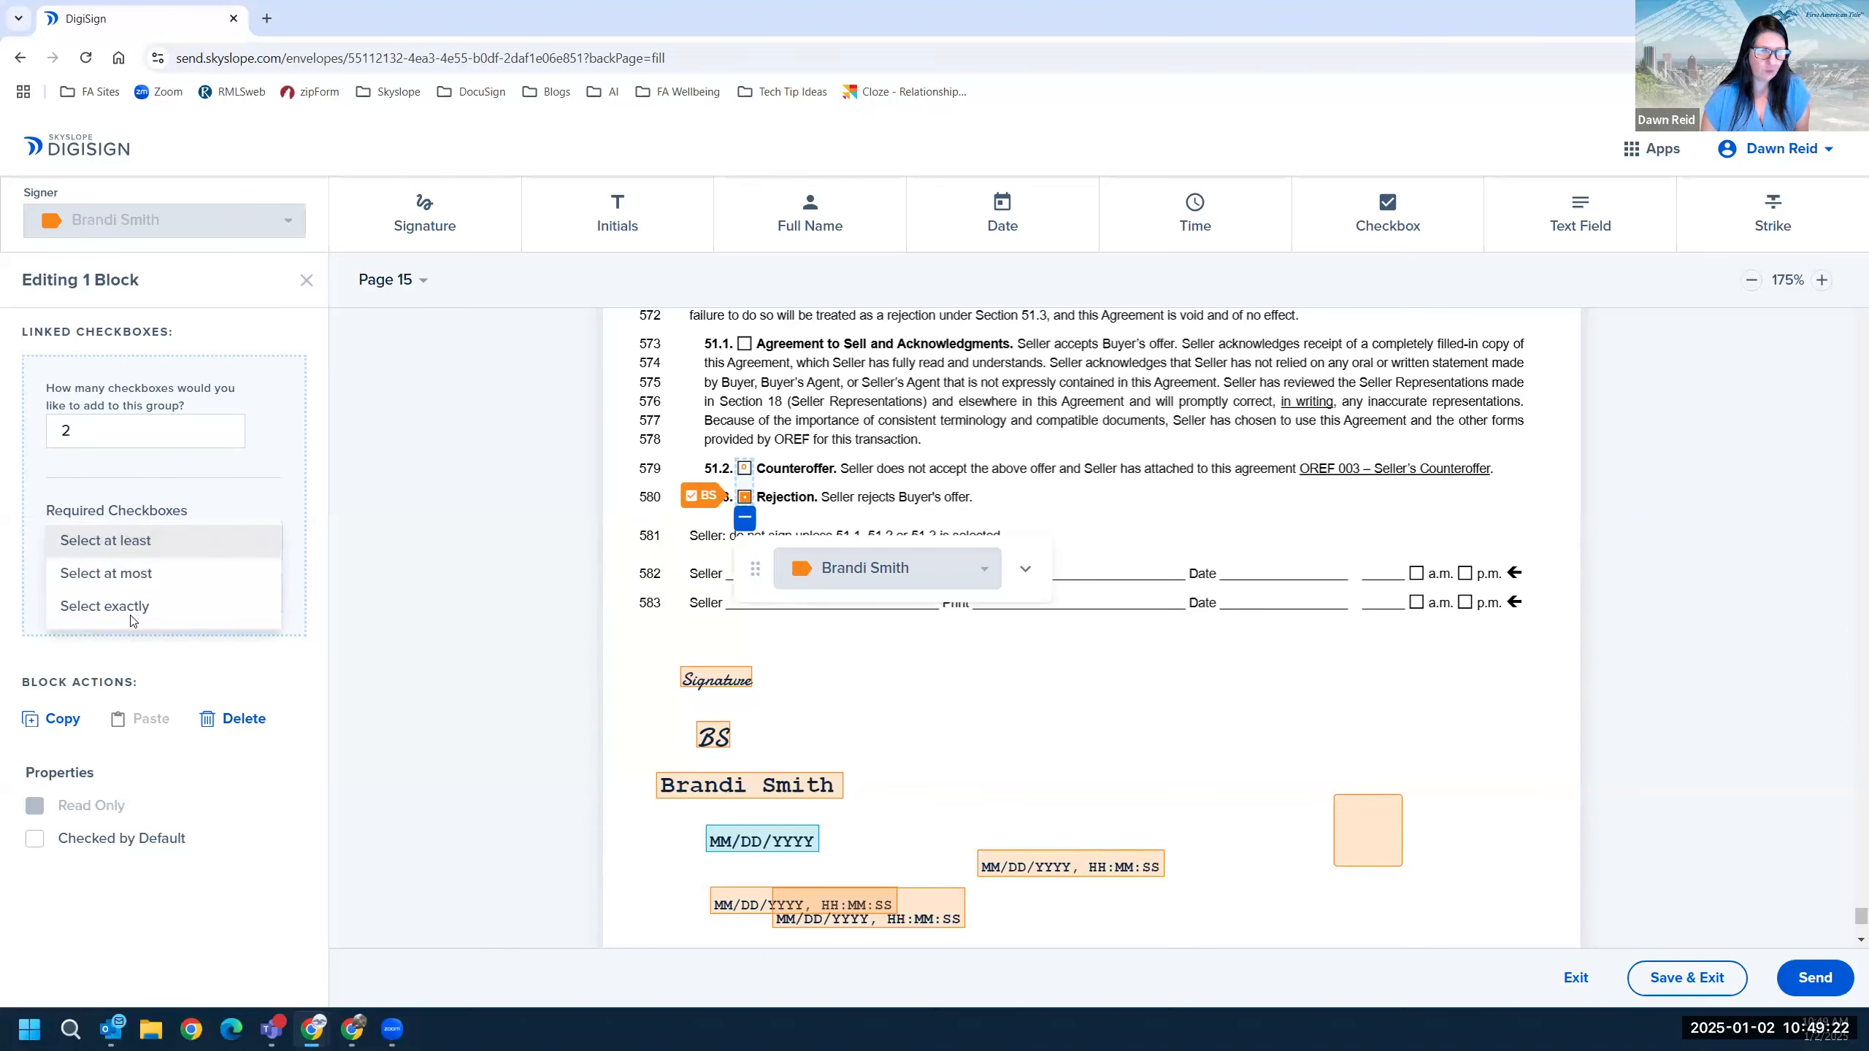
left_click(132, 633)
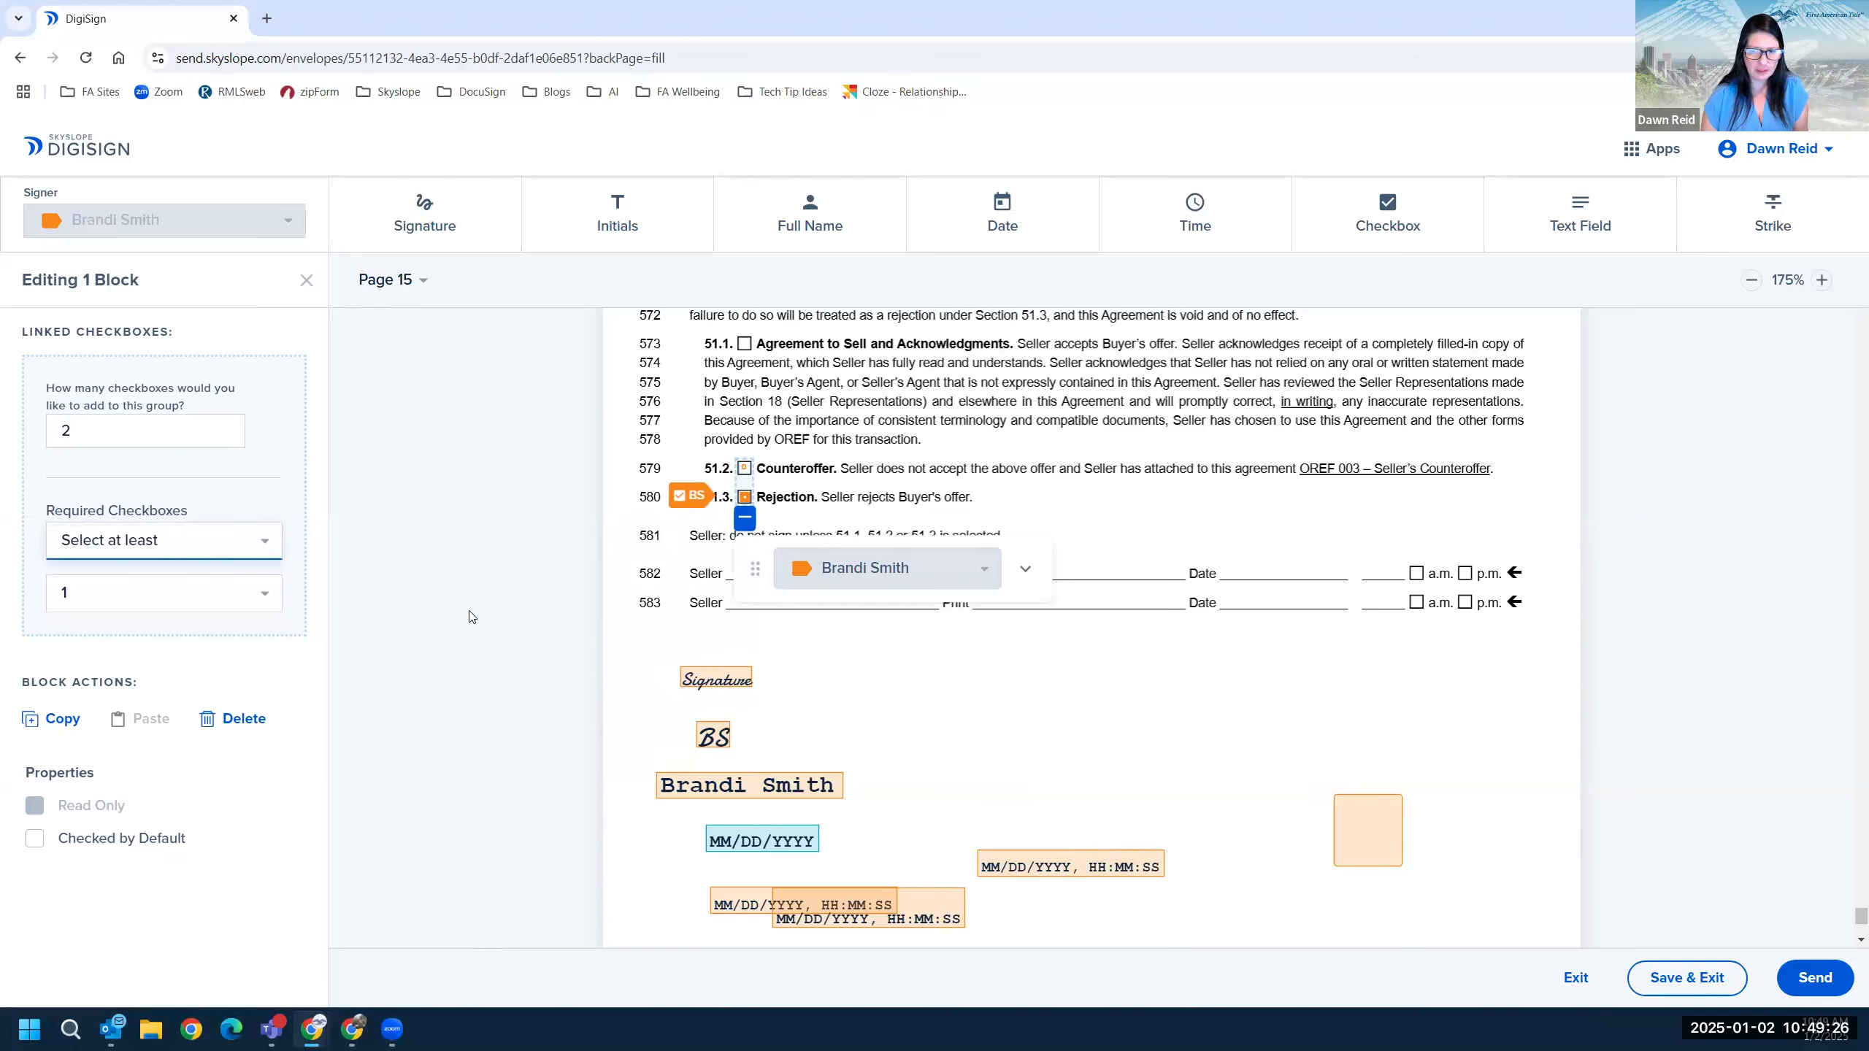
left_click(162, 554)
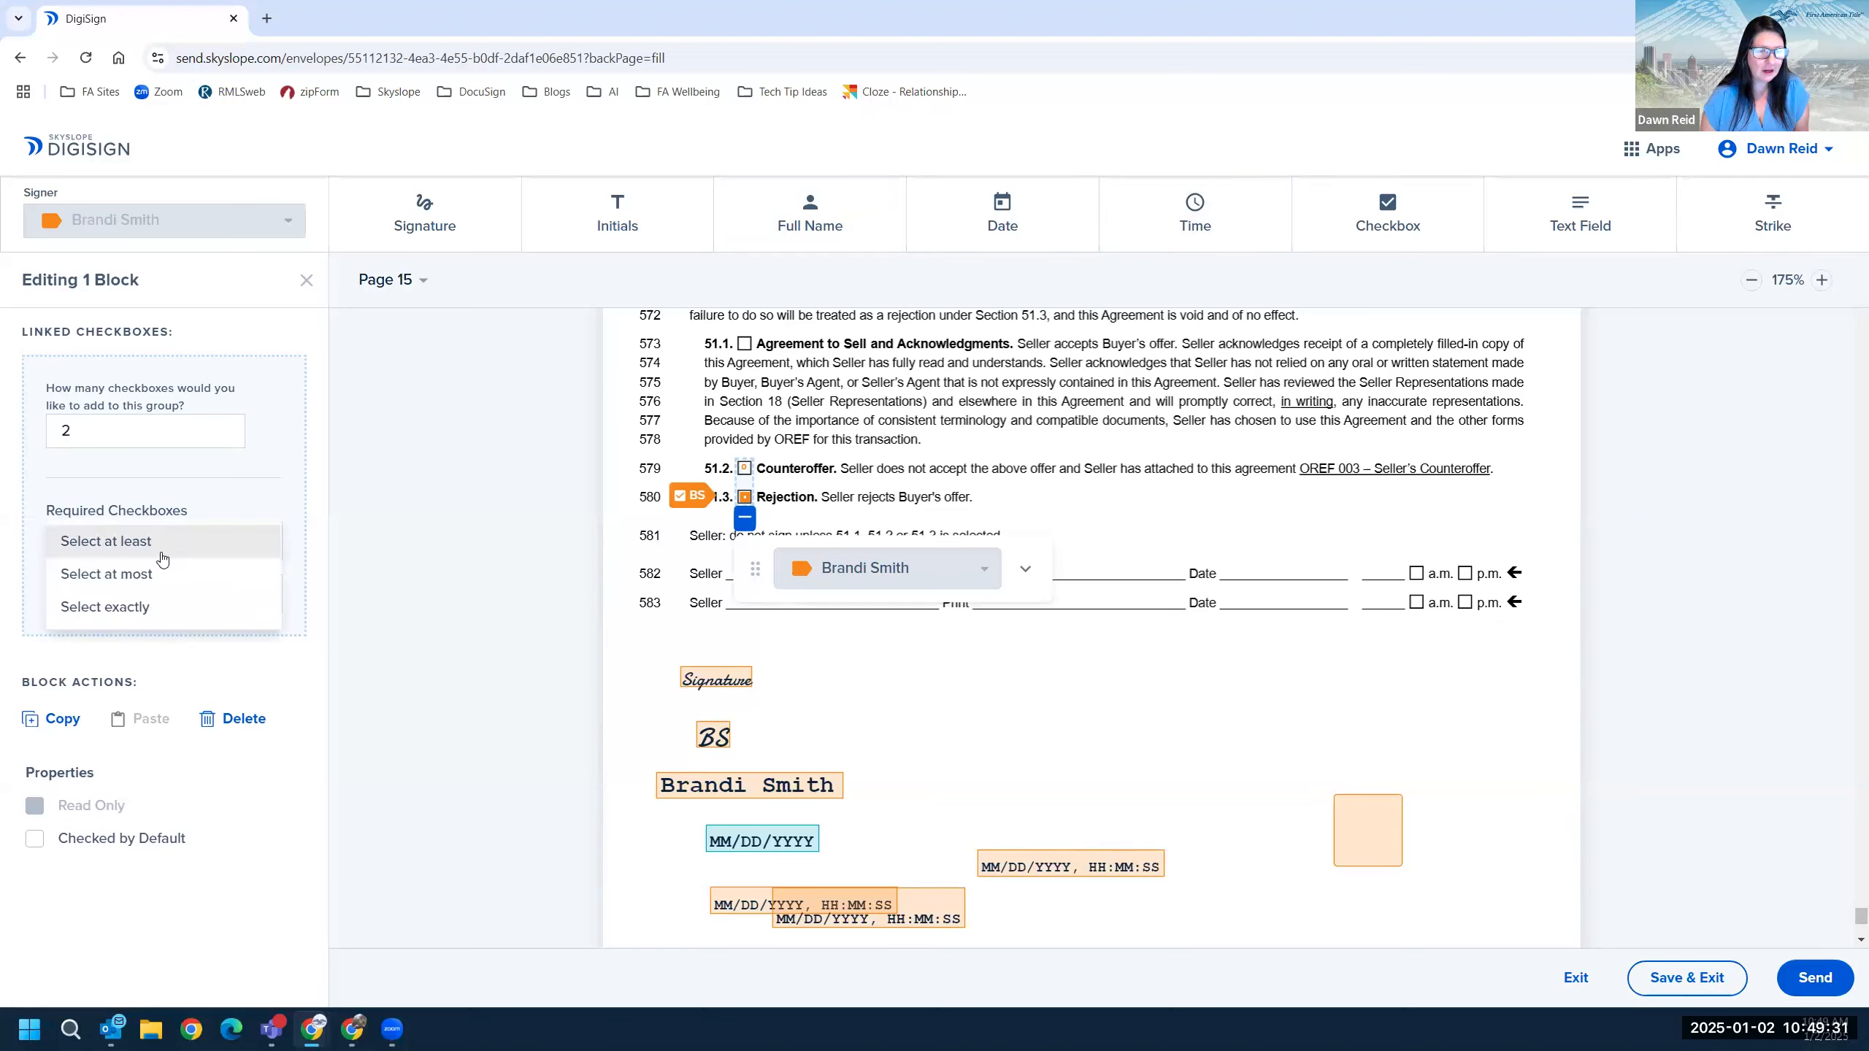
left_click(131, 606)
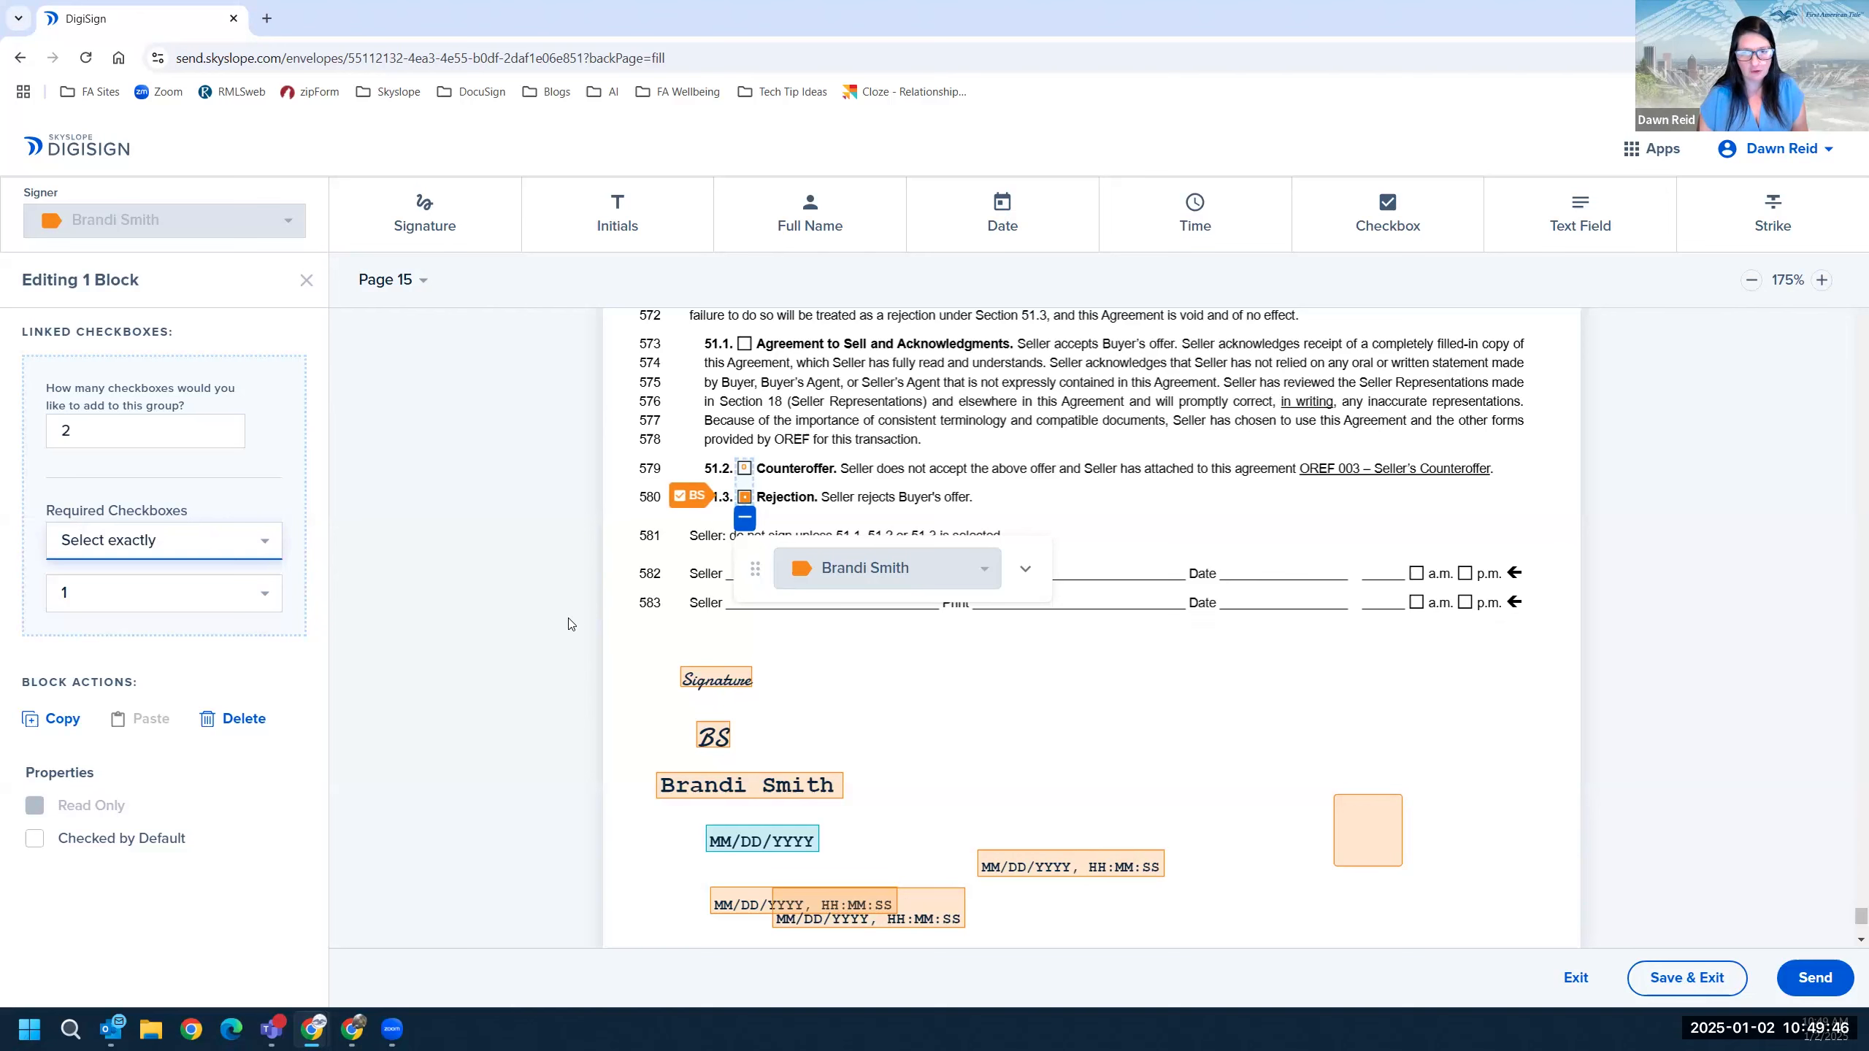
left_click(625, 637)
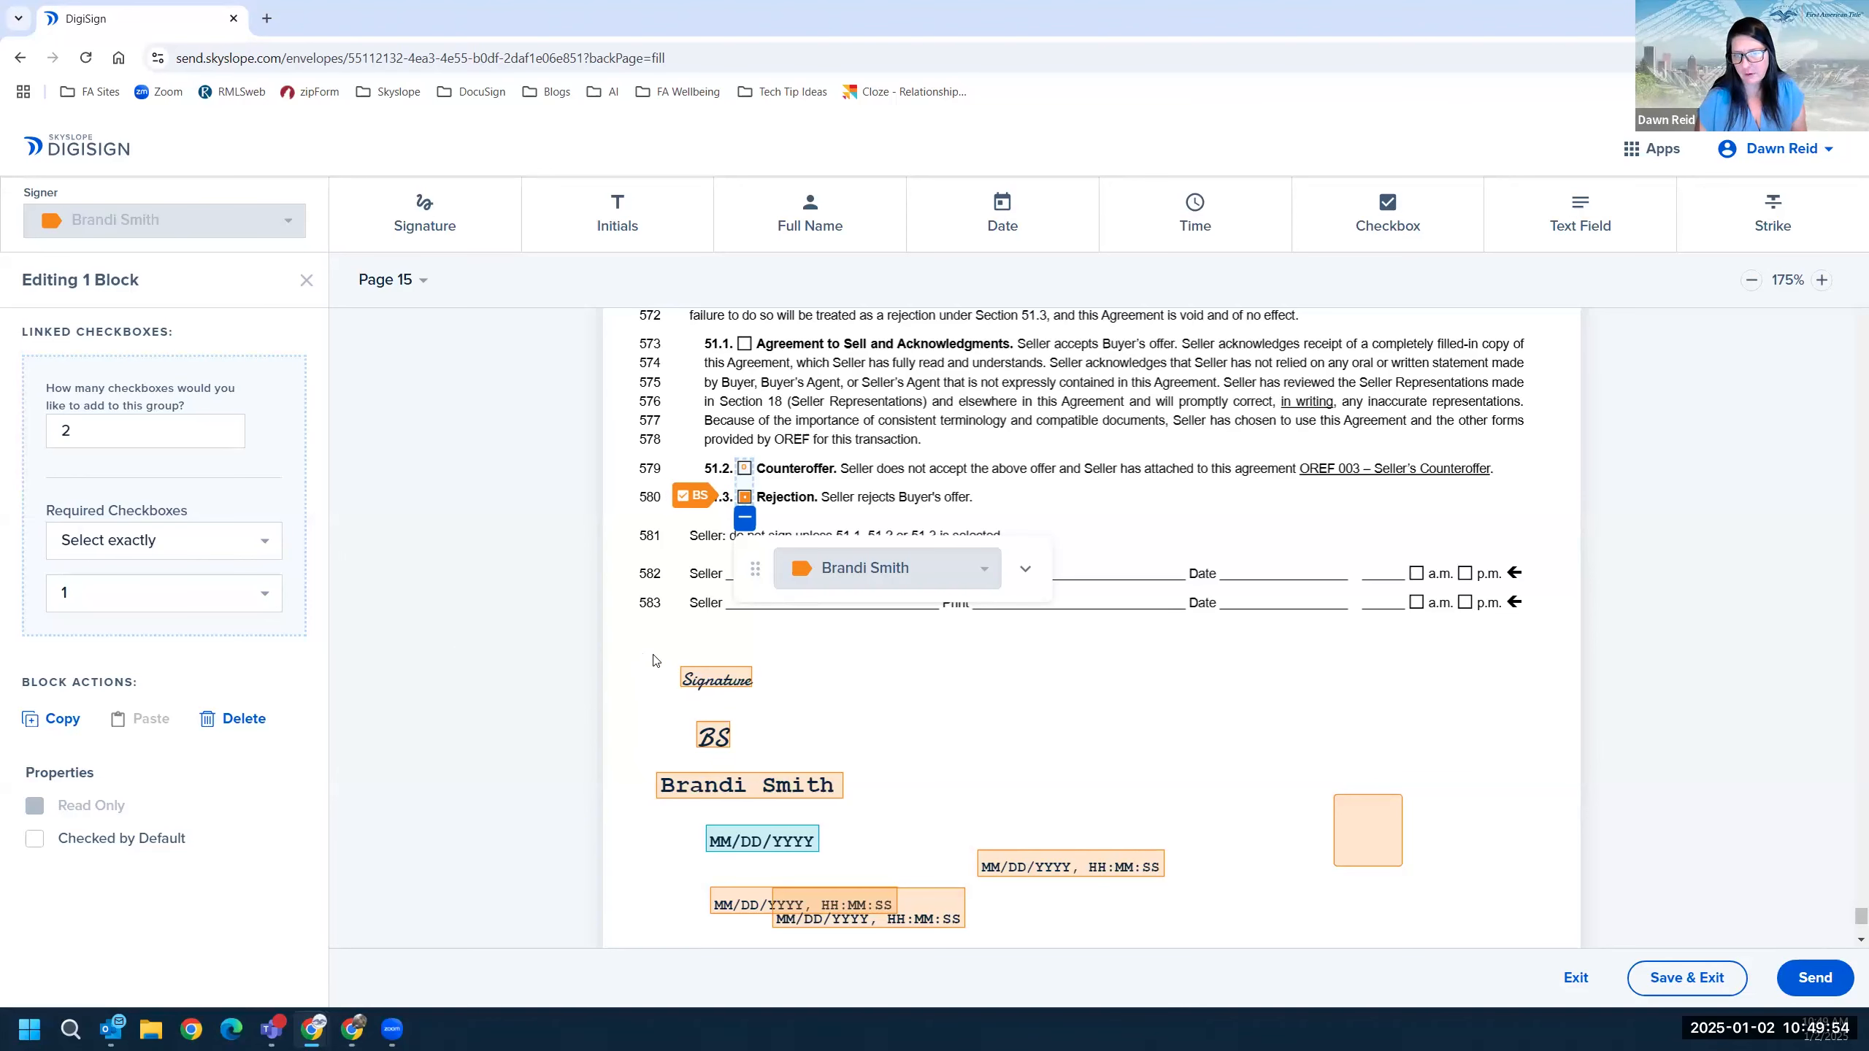
scroll(890, 560, "down", 4)
Delete the eight stray fields below the seller lines on page 15.
scroll(650, 484, "up", 2)
mouse_move(648, 451)
left_mouse_down()
mouse_move(787, 637)
mouse_move(1327, 836)
left_mouse_up()
left_click_drag(1438, 820, 1493, 818)
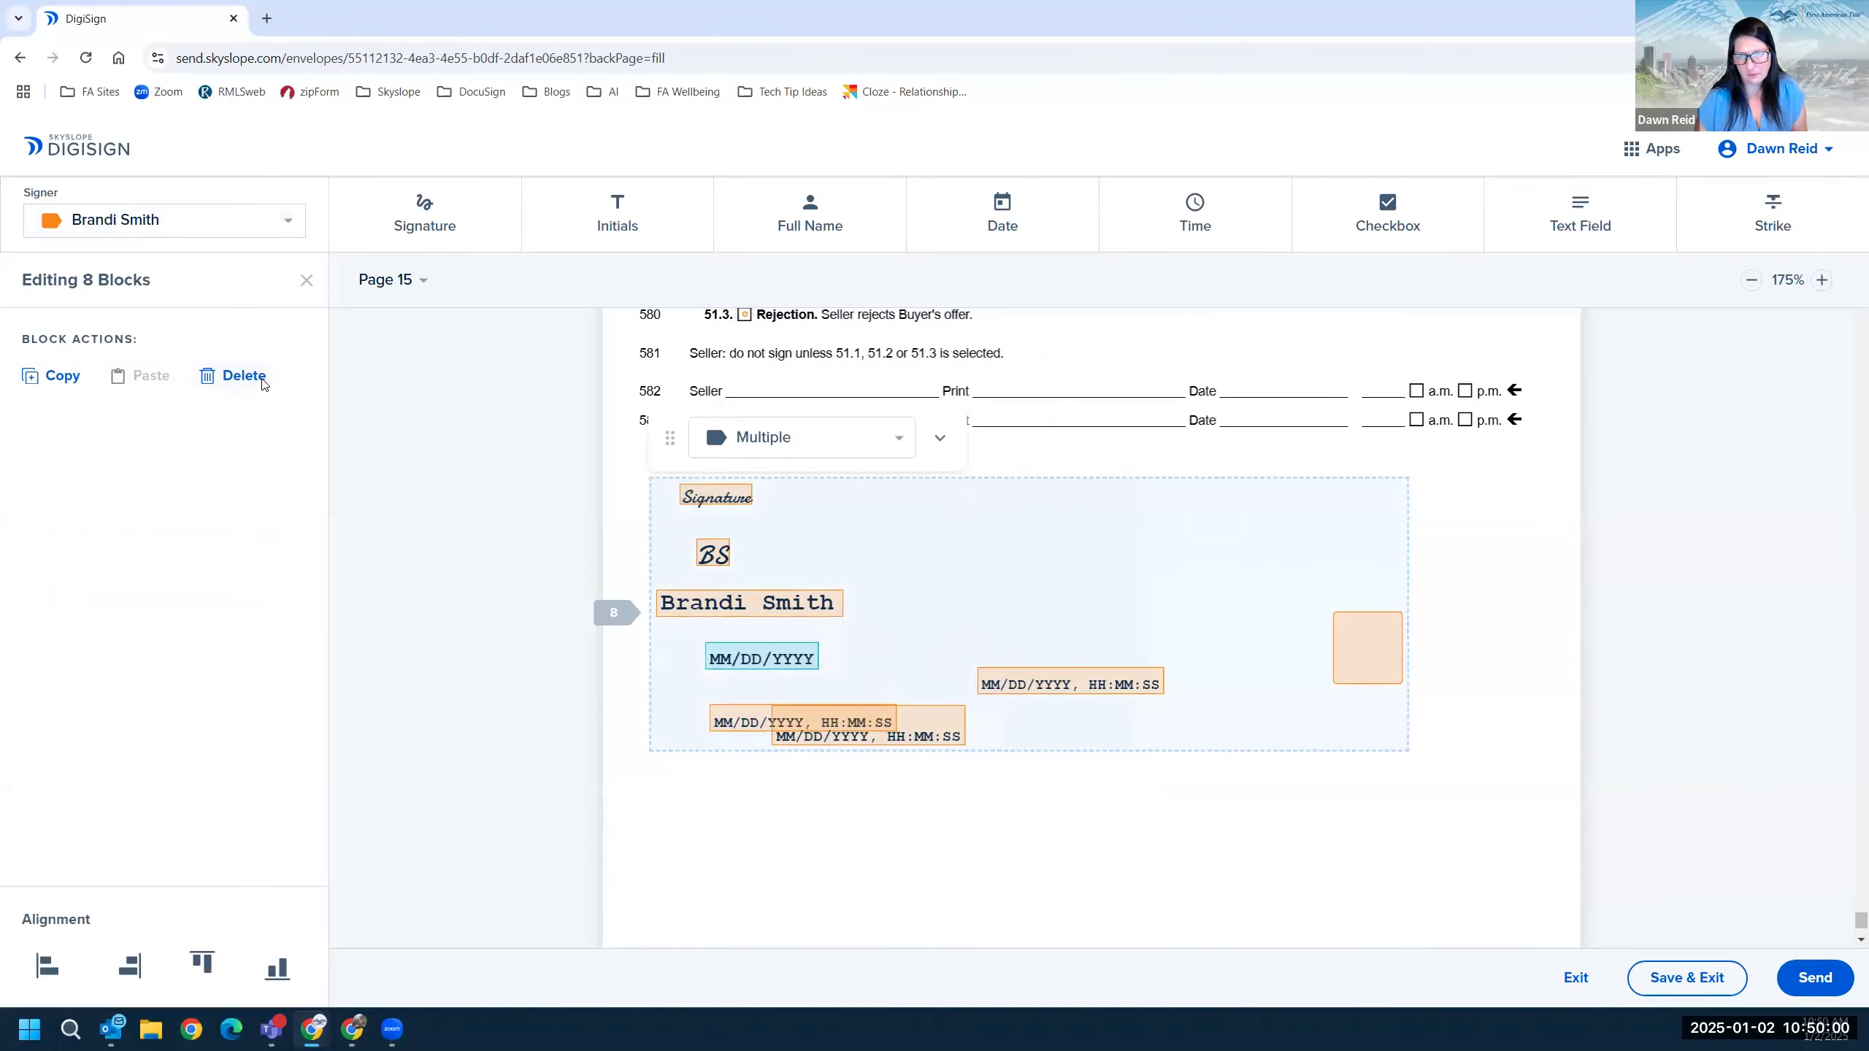
left_click(244, 375)
Delete the leftover signature and date blocks from the page 15 footer.
scroll(952, 699, "down", 1)
scroll(953, 699, "down", 2)
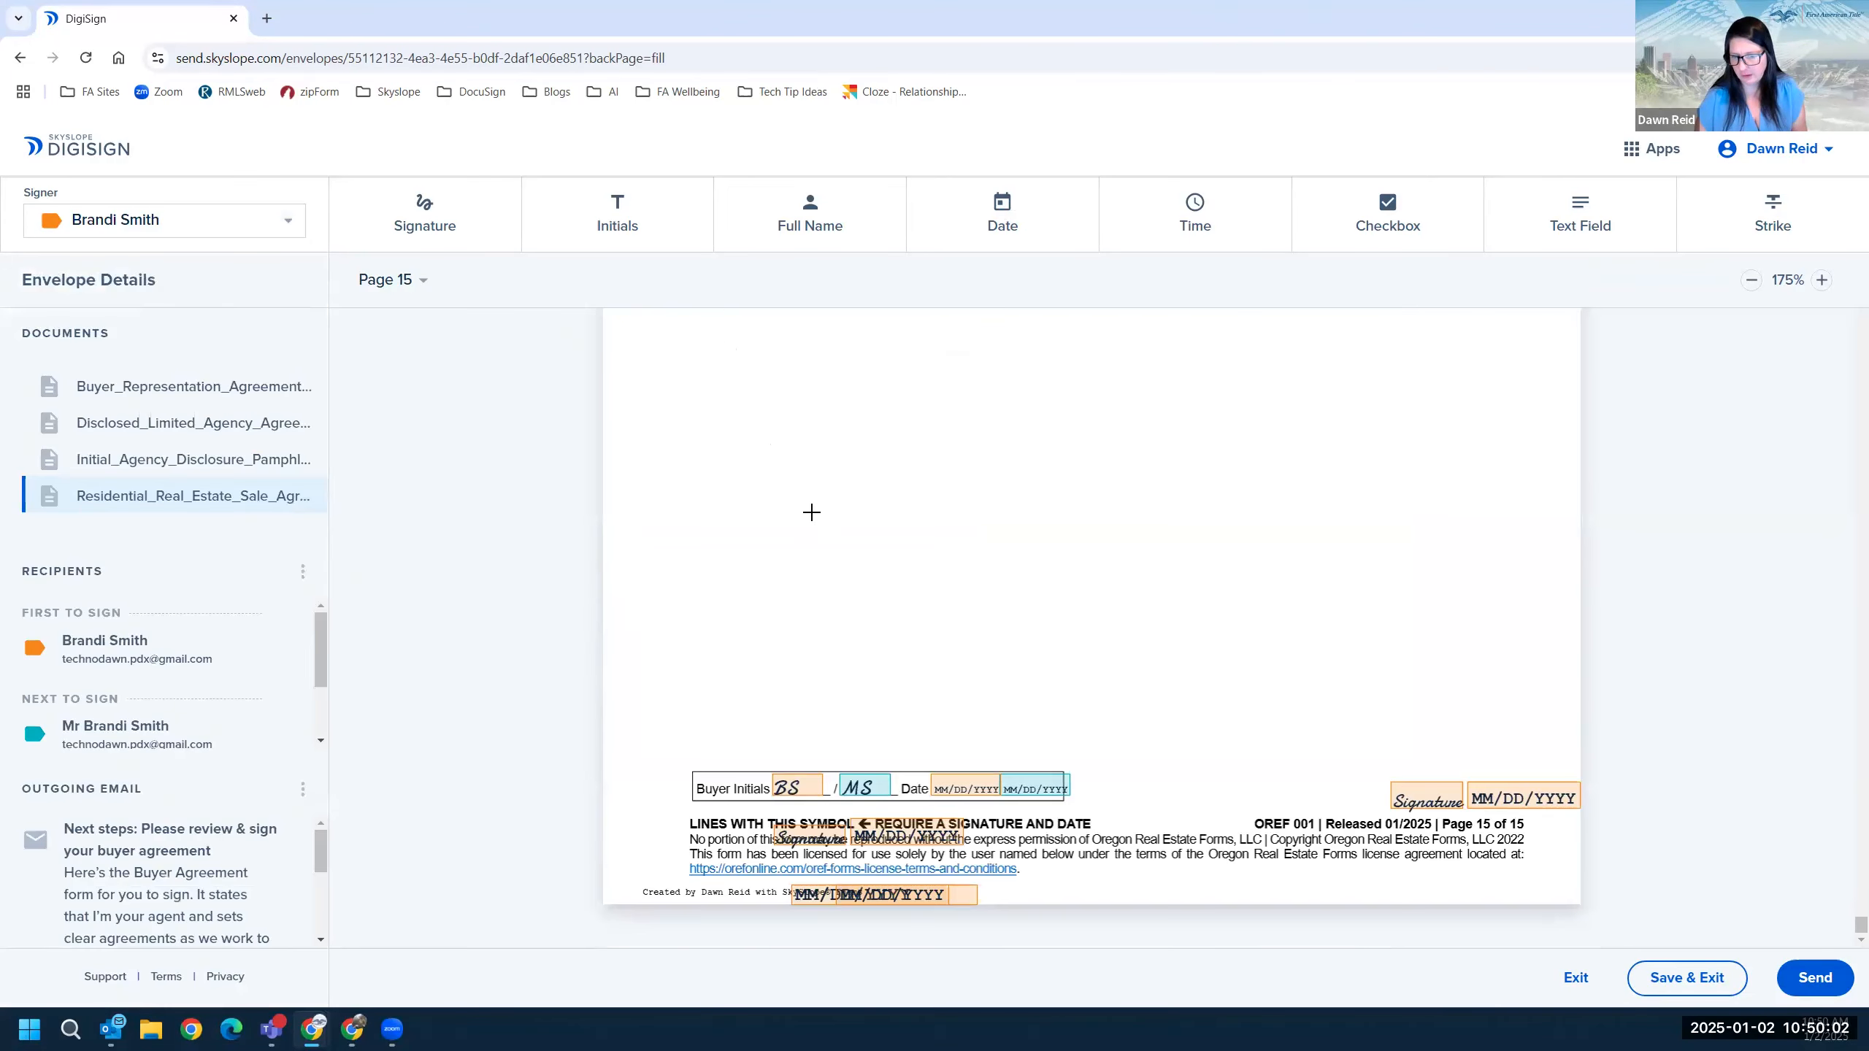
left_click_drag(660, 824, 1073, 945)
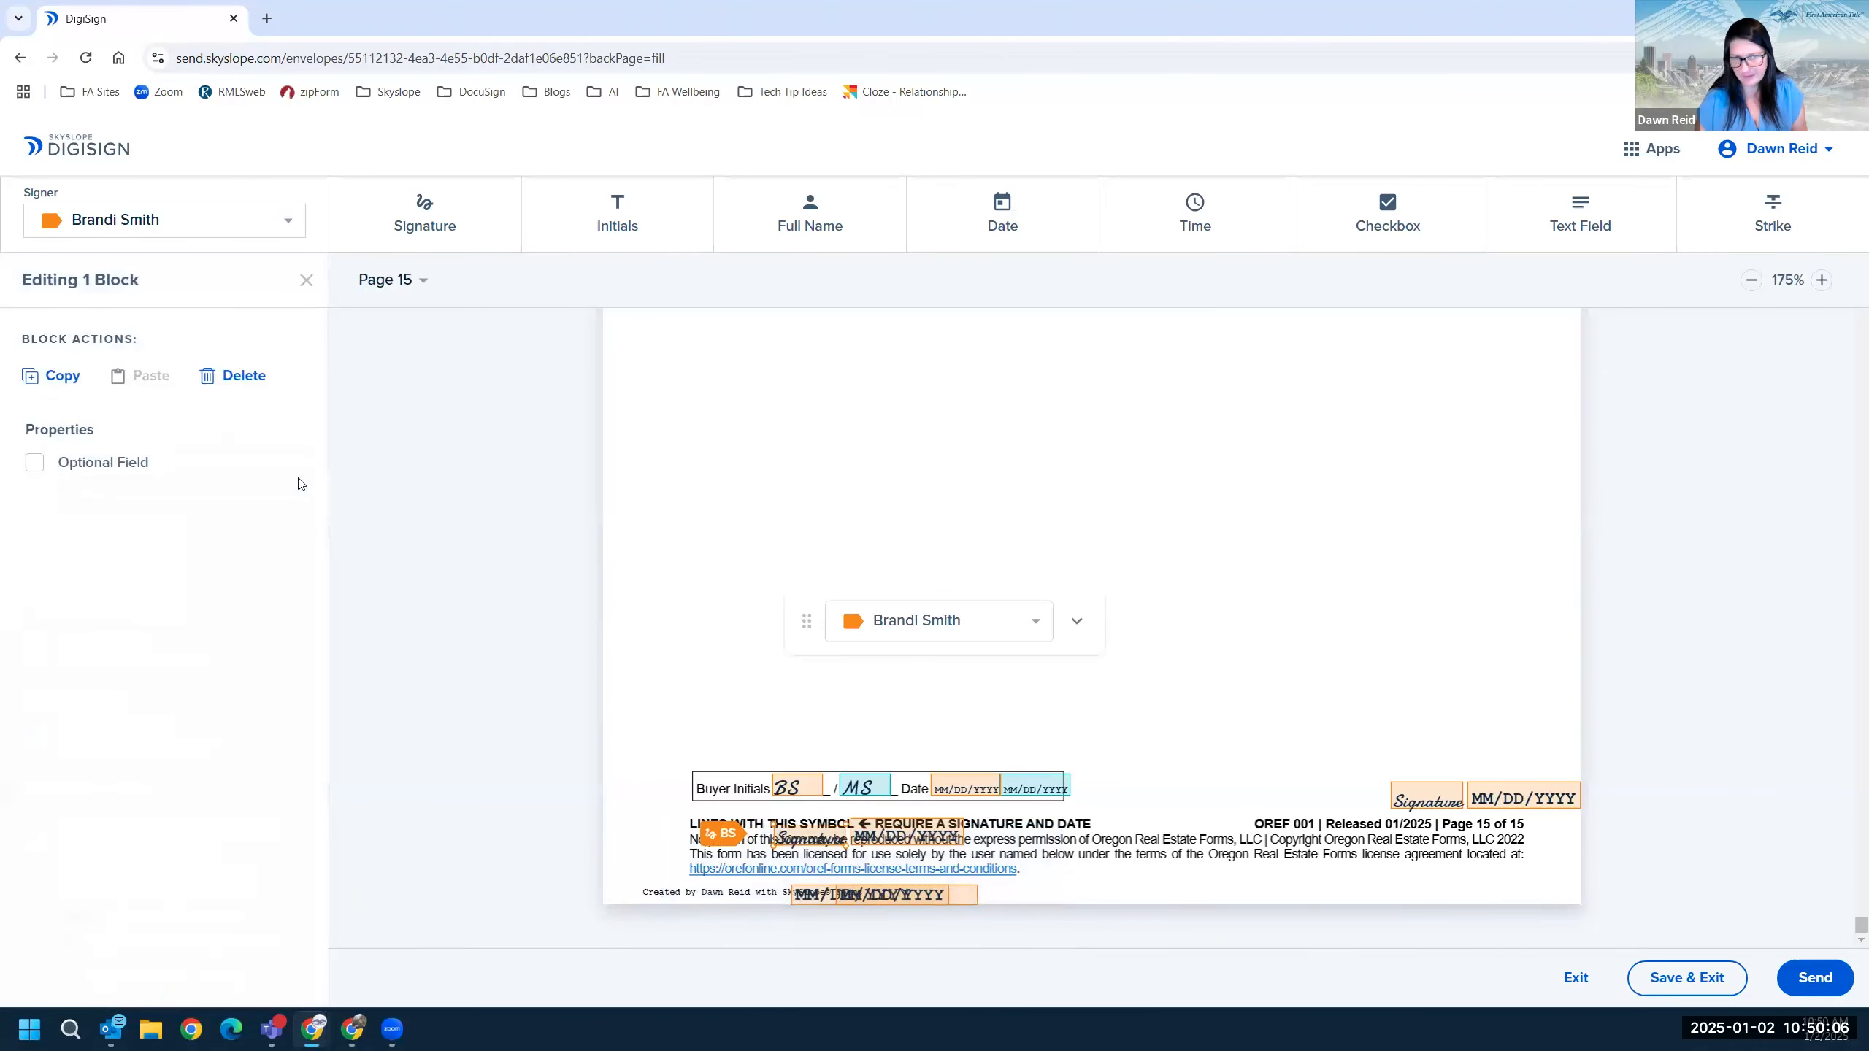
left_click(242, 378)
left_click_drag(617, 818, 950, 916)
left_click(241, 379)
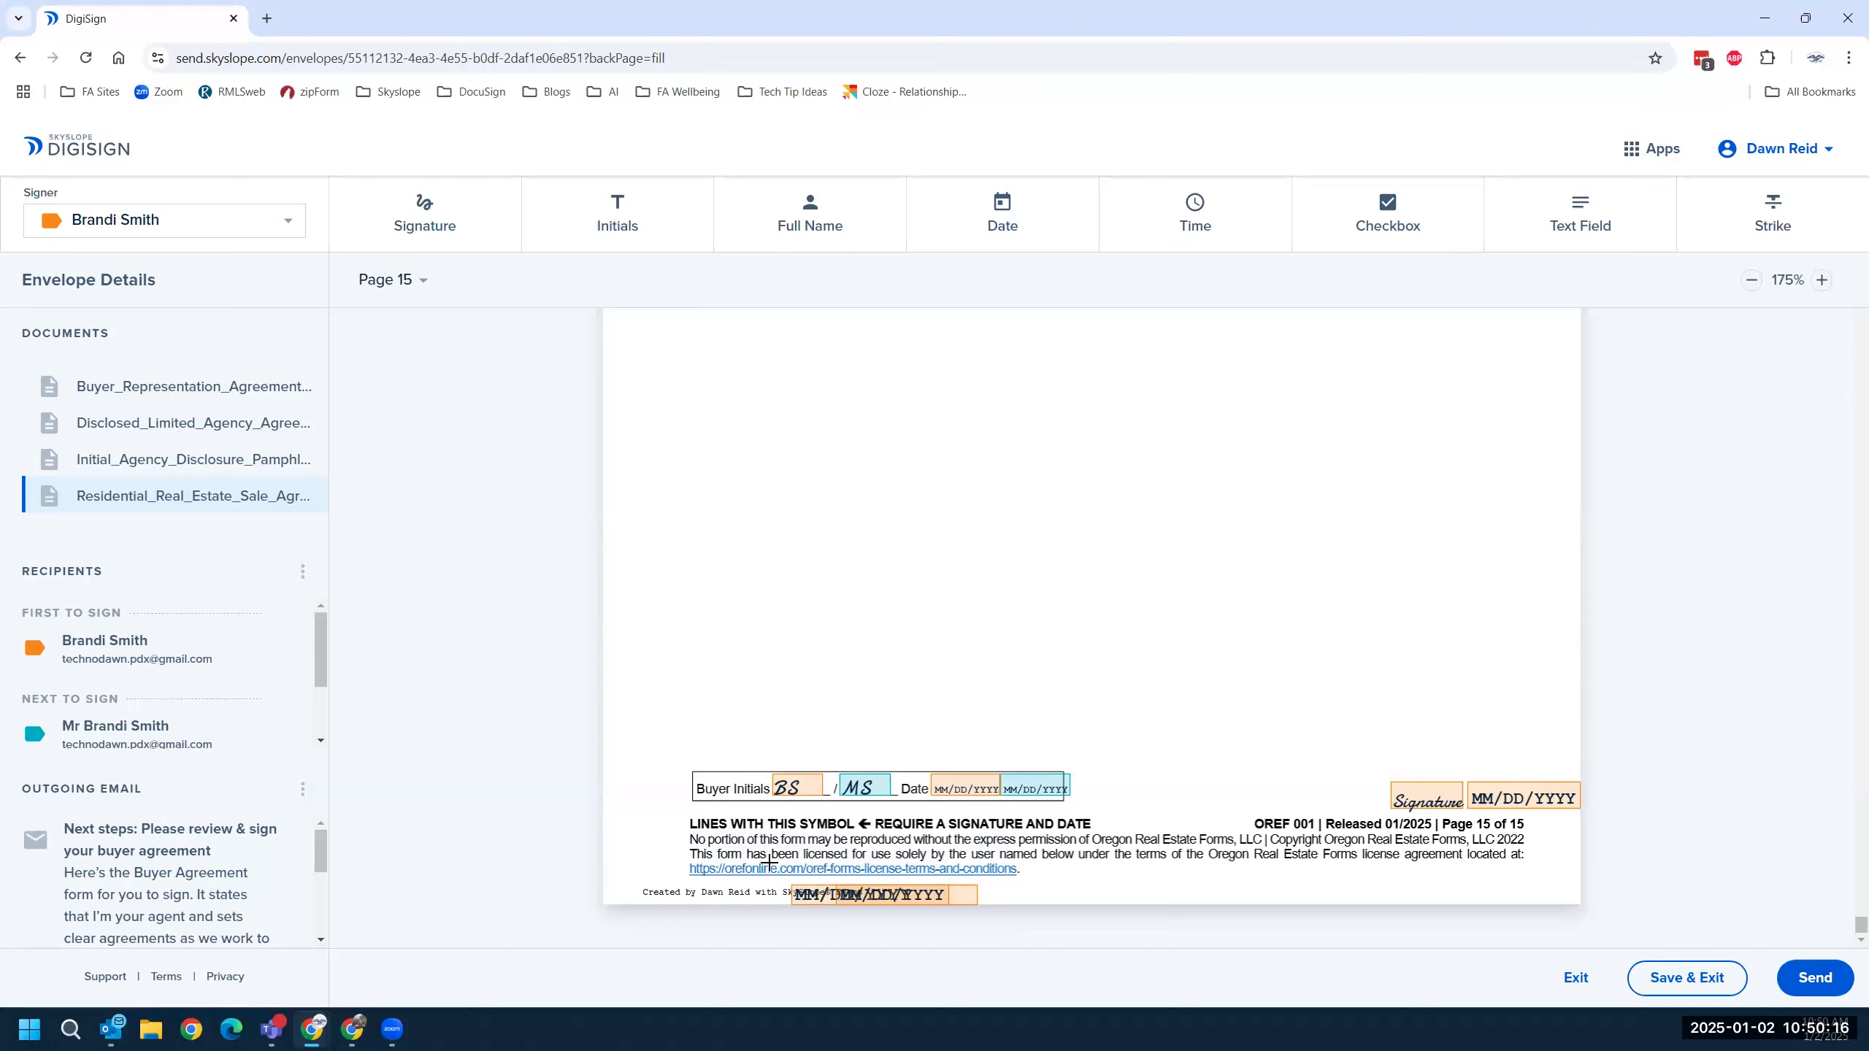
left_click_drag(754, 843, 921, 905)
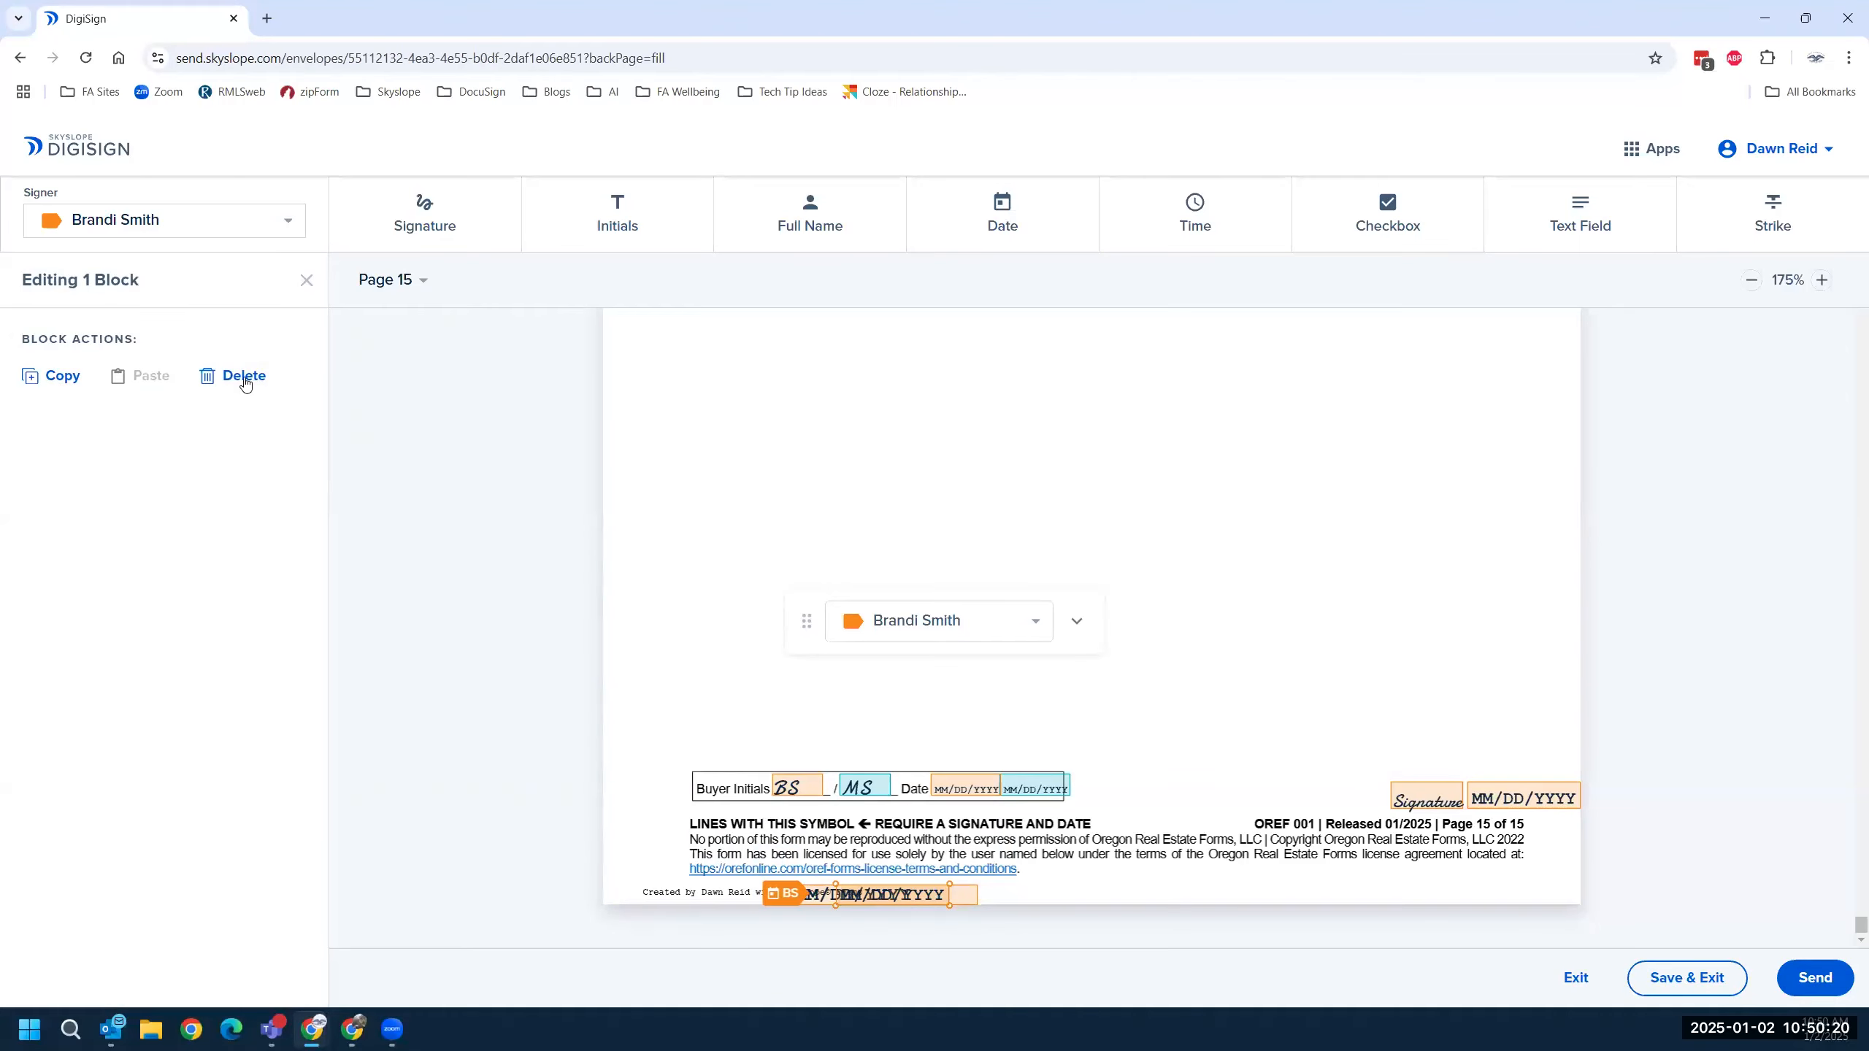
left_click(246, 376)
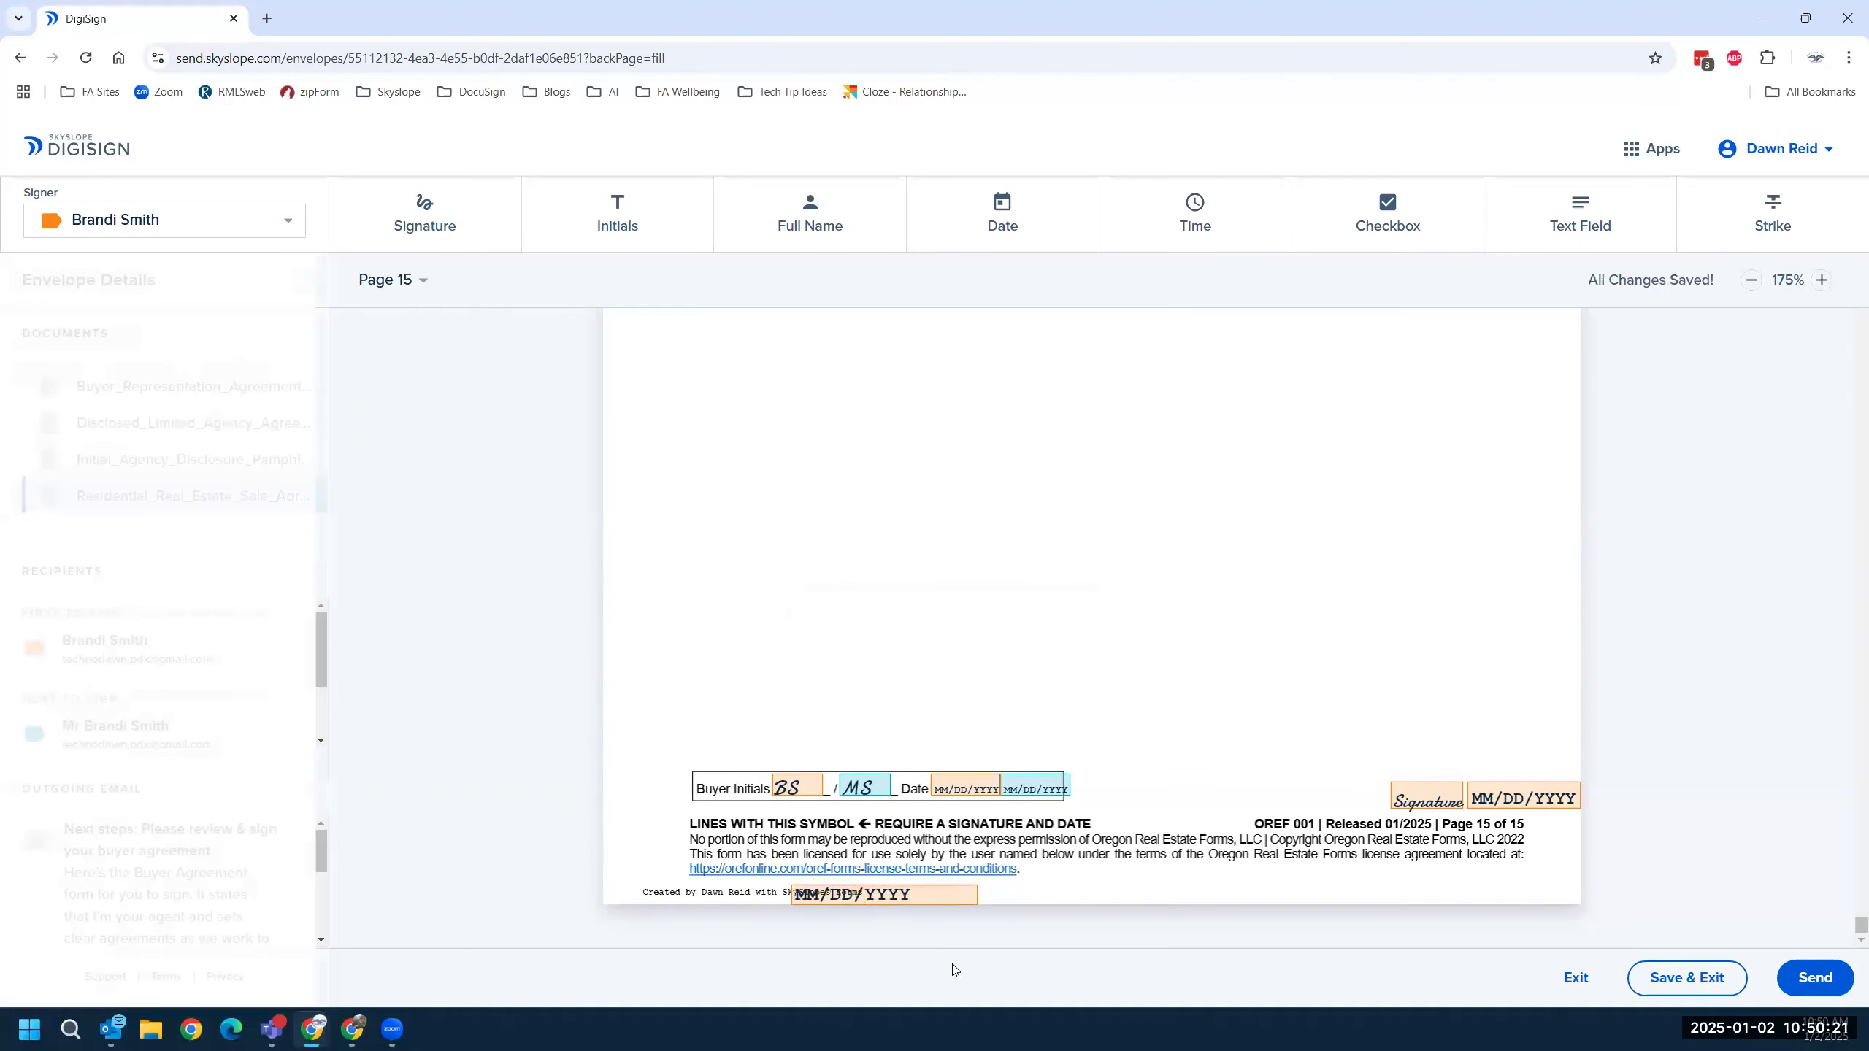
left_click(885, 895)
left_click(259, 384)
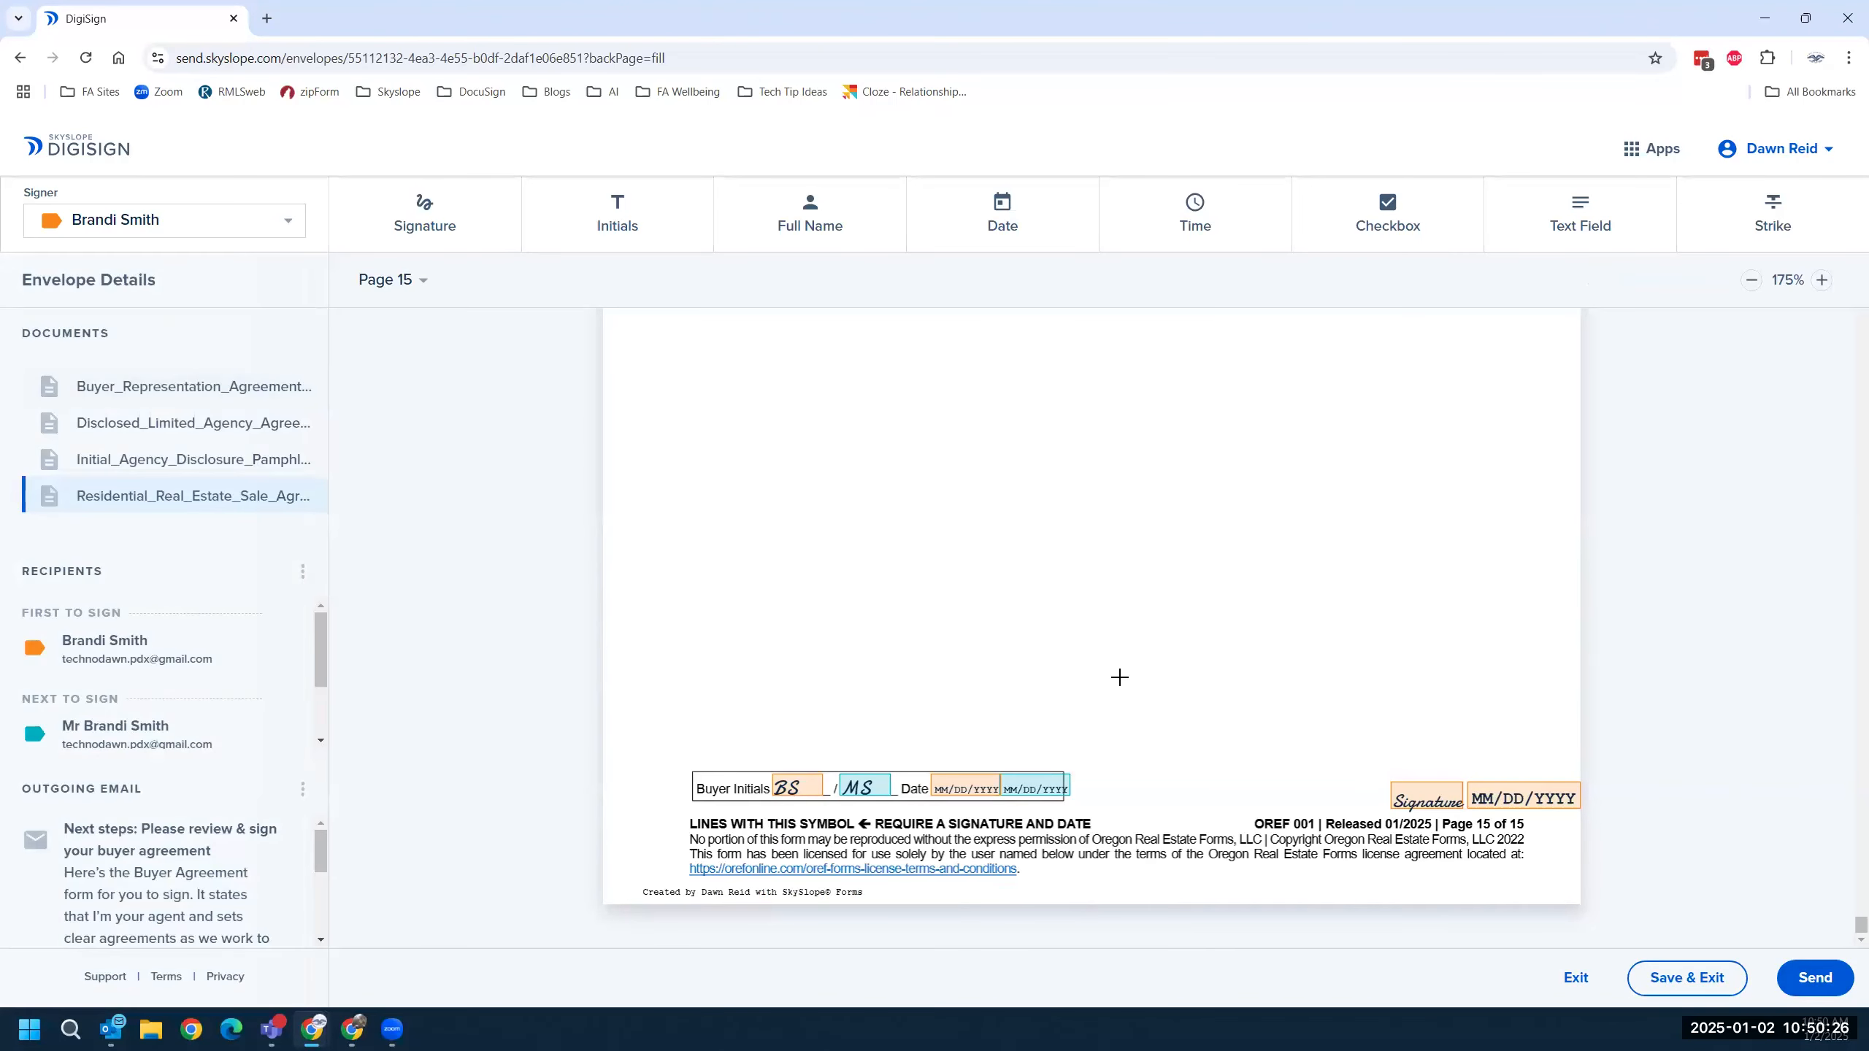
Copy the four buyer signature and date fields from page 14.
scroll(1004, 699, "up", 5)
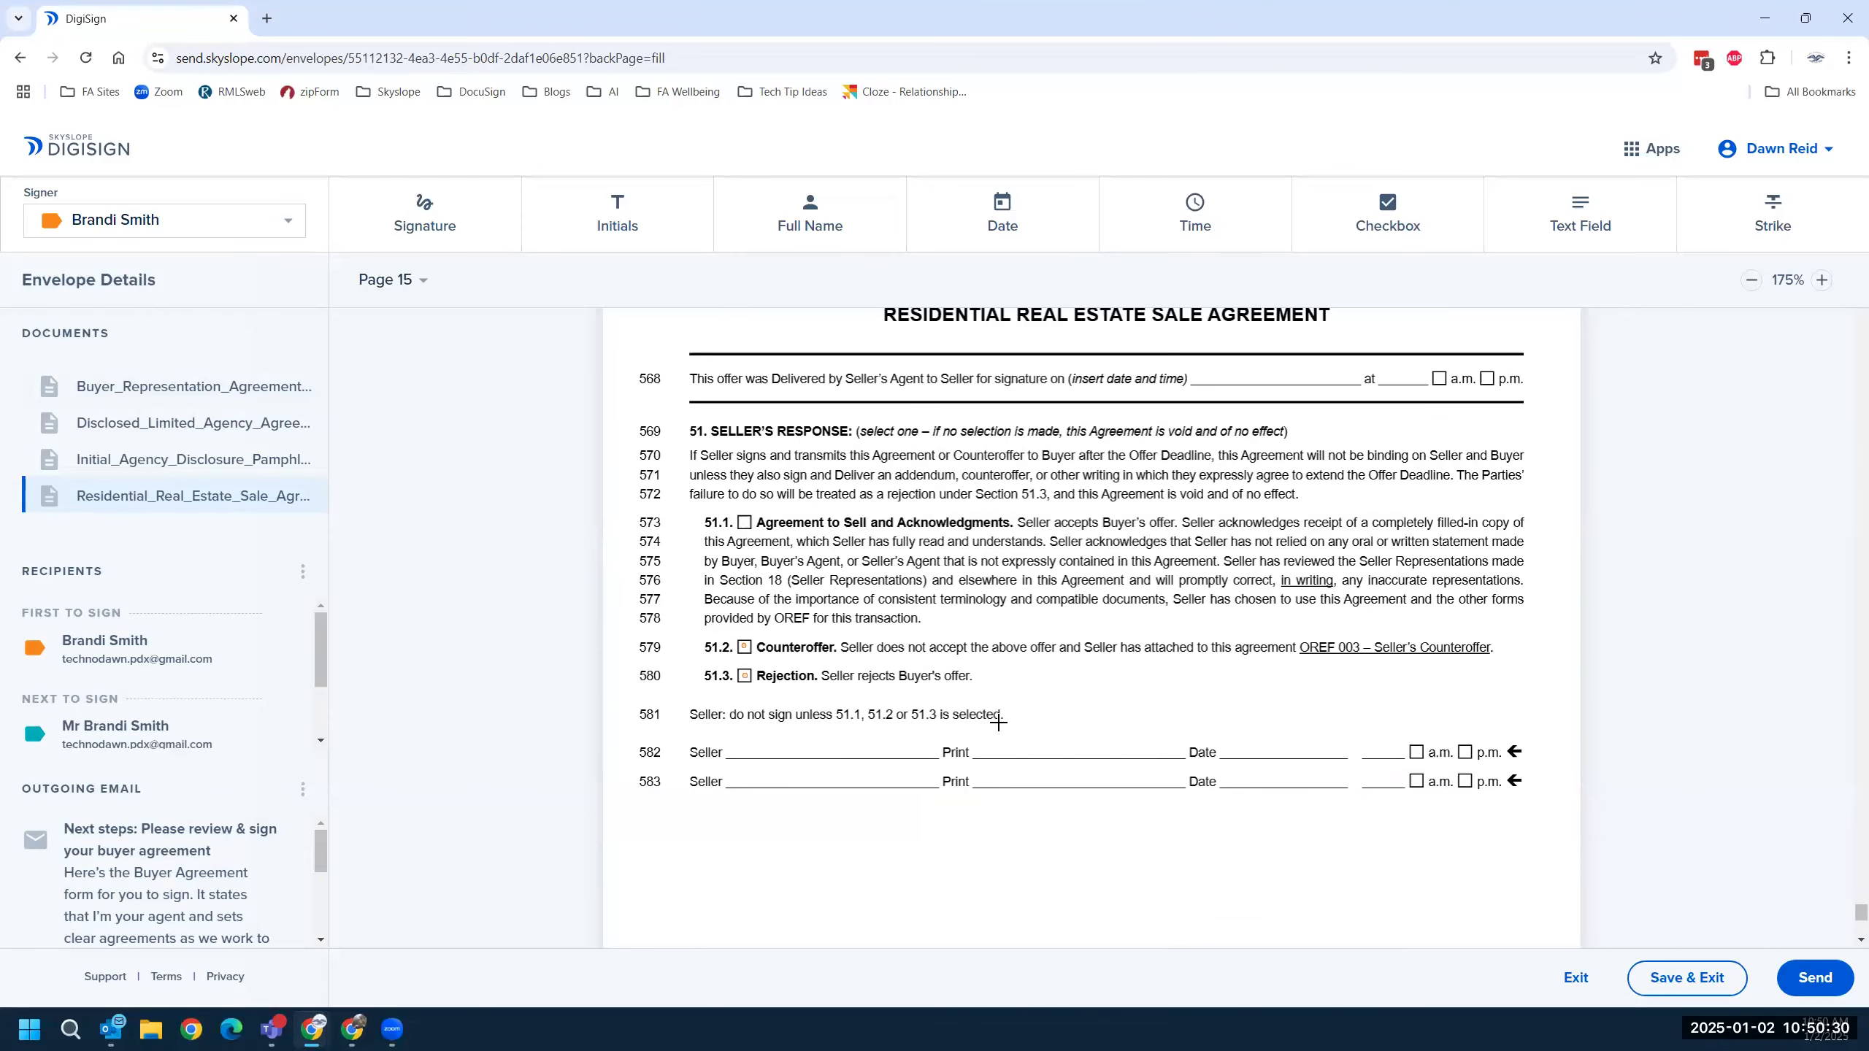
scroll(998, 722, "up", 5)
scroll(997, 722, "up", 1)
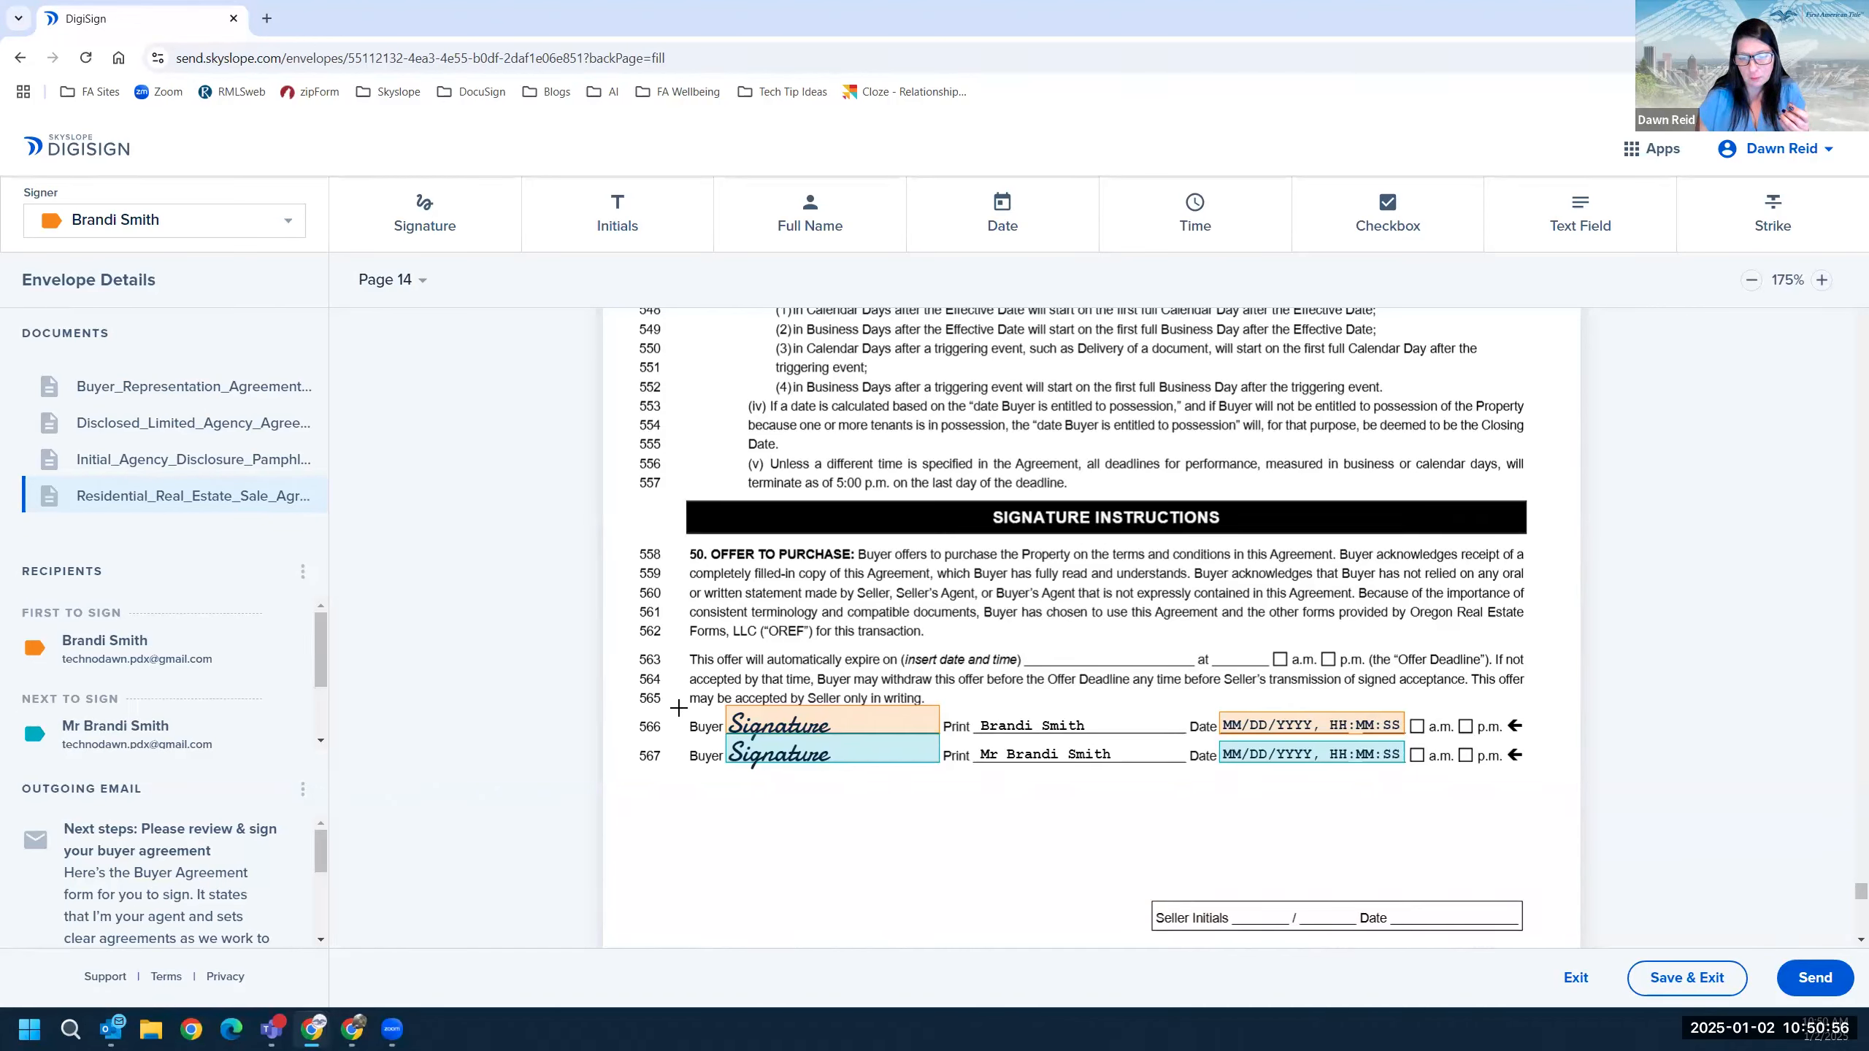
left_click(741, 725)
right_click(742, 725)
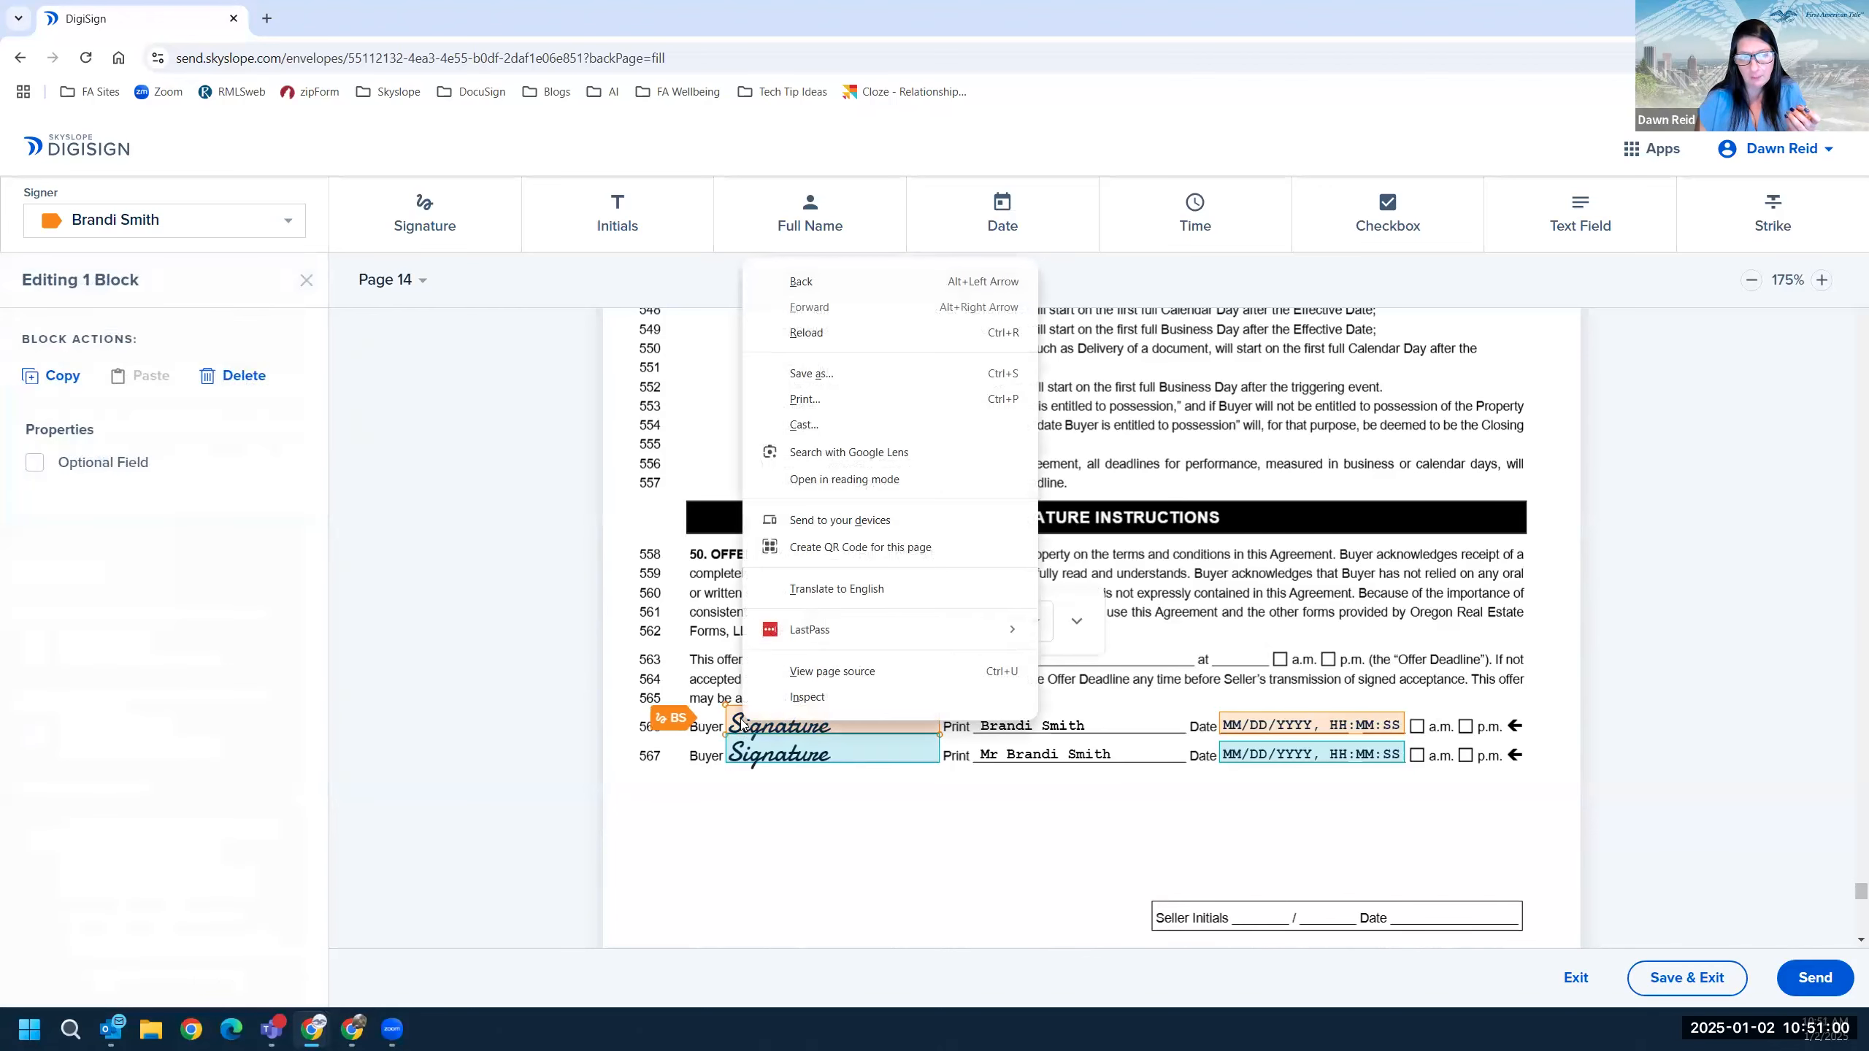
mouse_move(700, 684)
left_mouse_down()
mouse_move(768, 784)
mouse_move(1448, 795)
left_mouse_up()
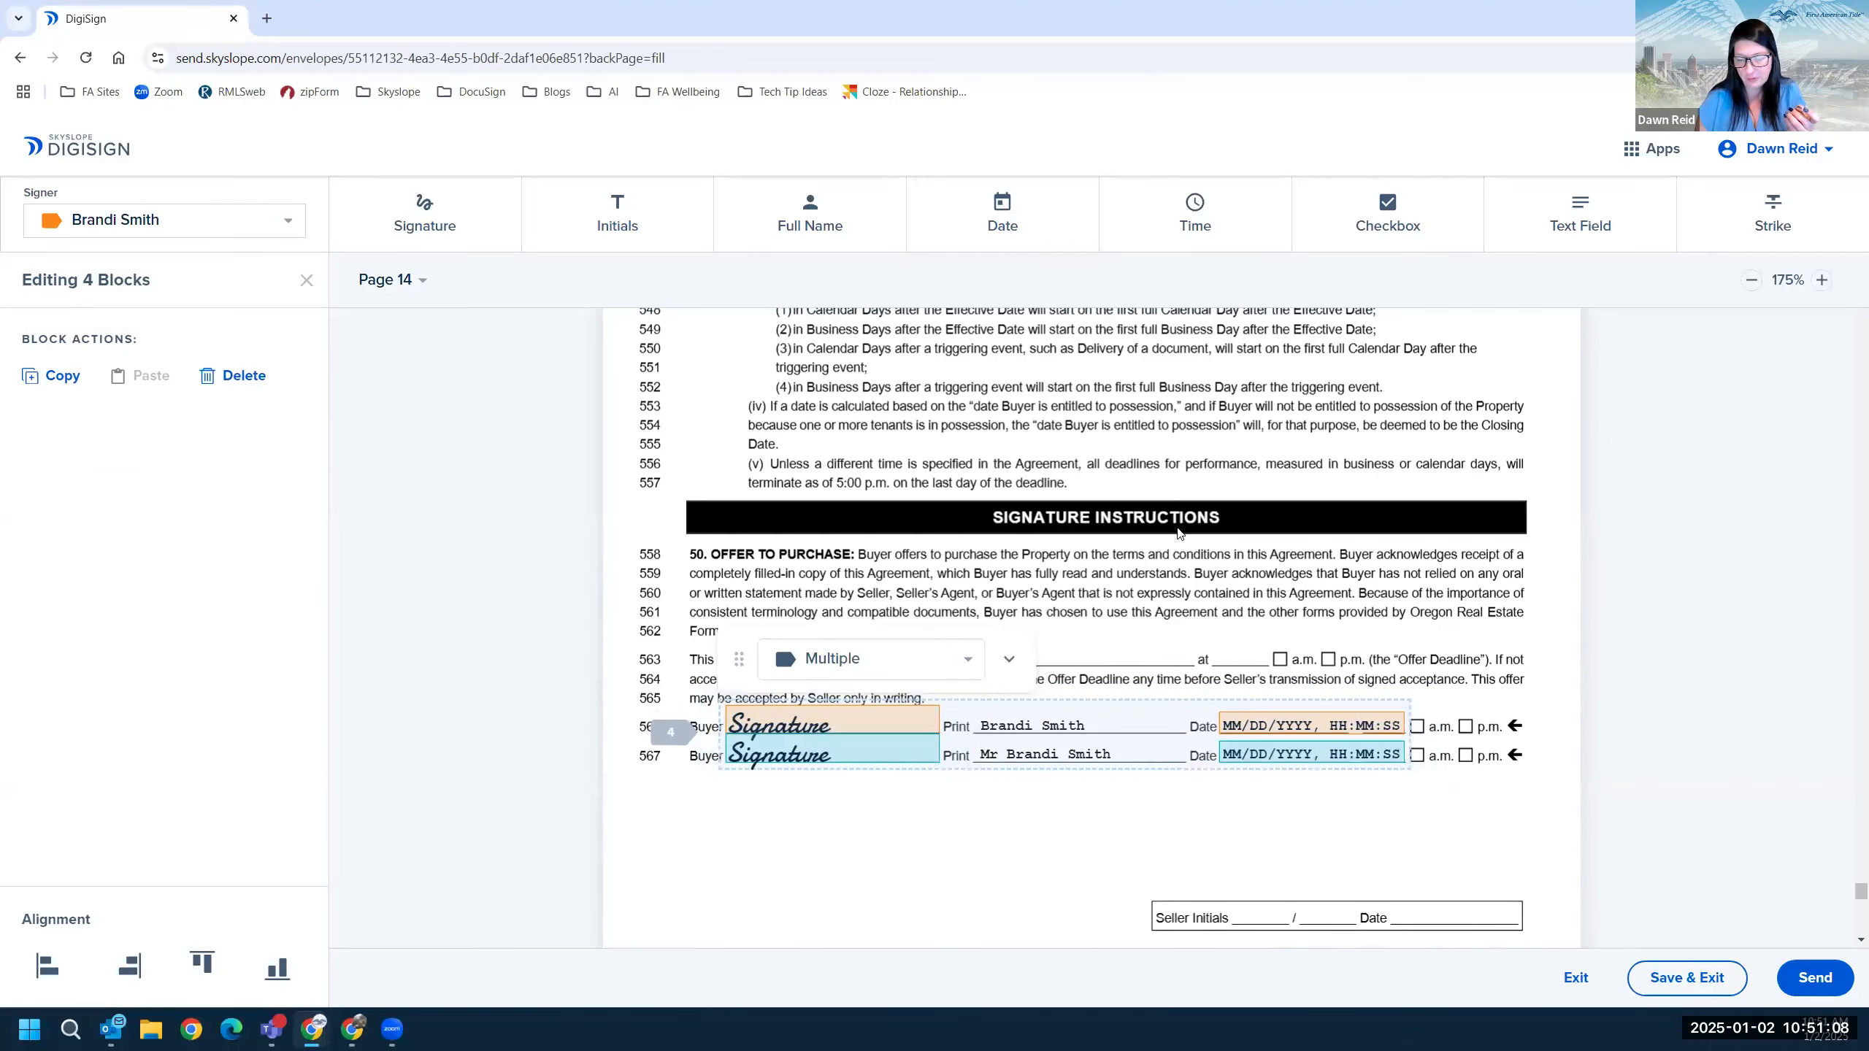
left_click(55, 376)
Paste the copied fields and delete the extra pasted signature block below the buyer rows.
scroll(683, 740, "down", 2)
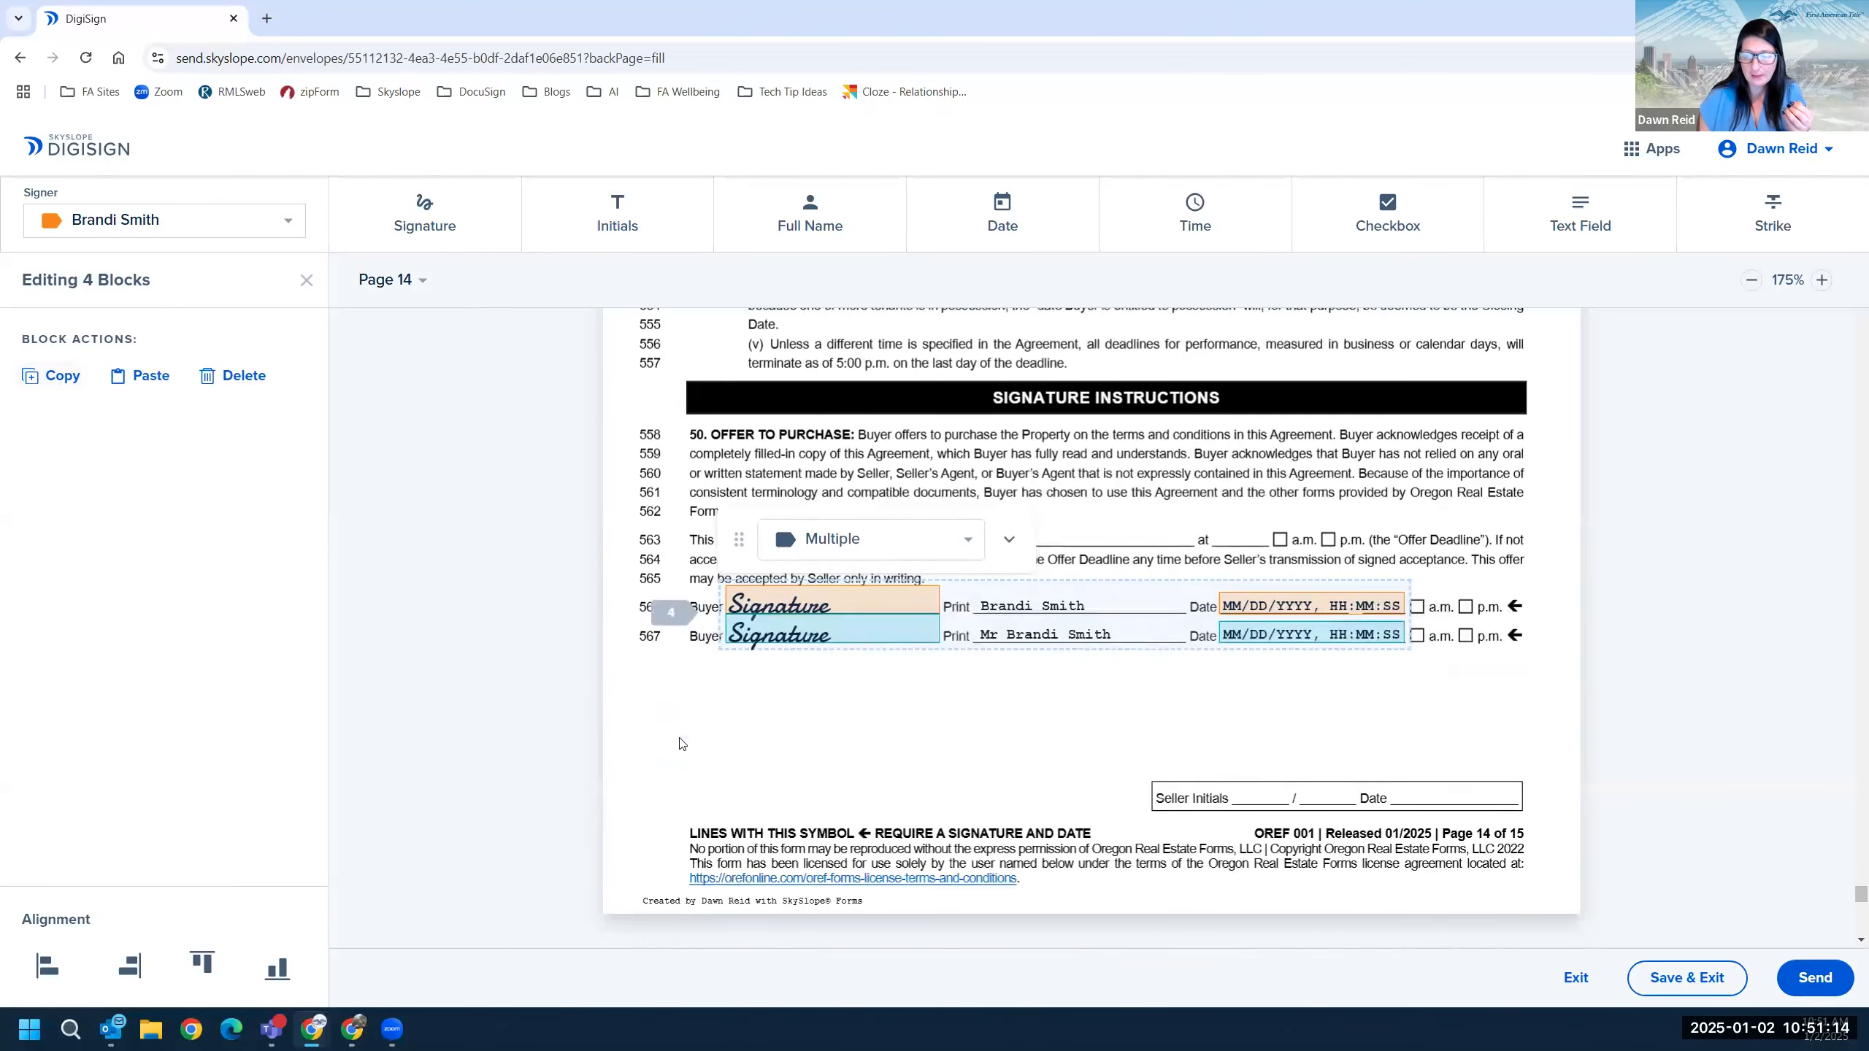
left_click(669, 659)
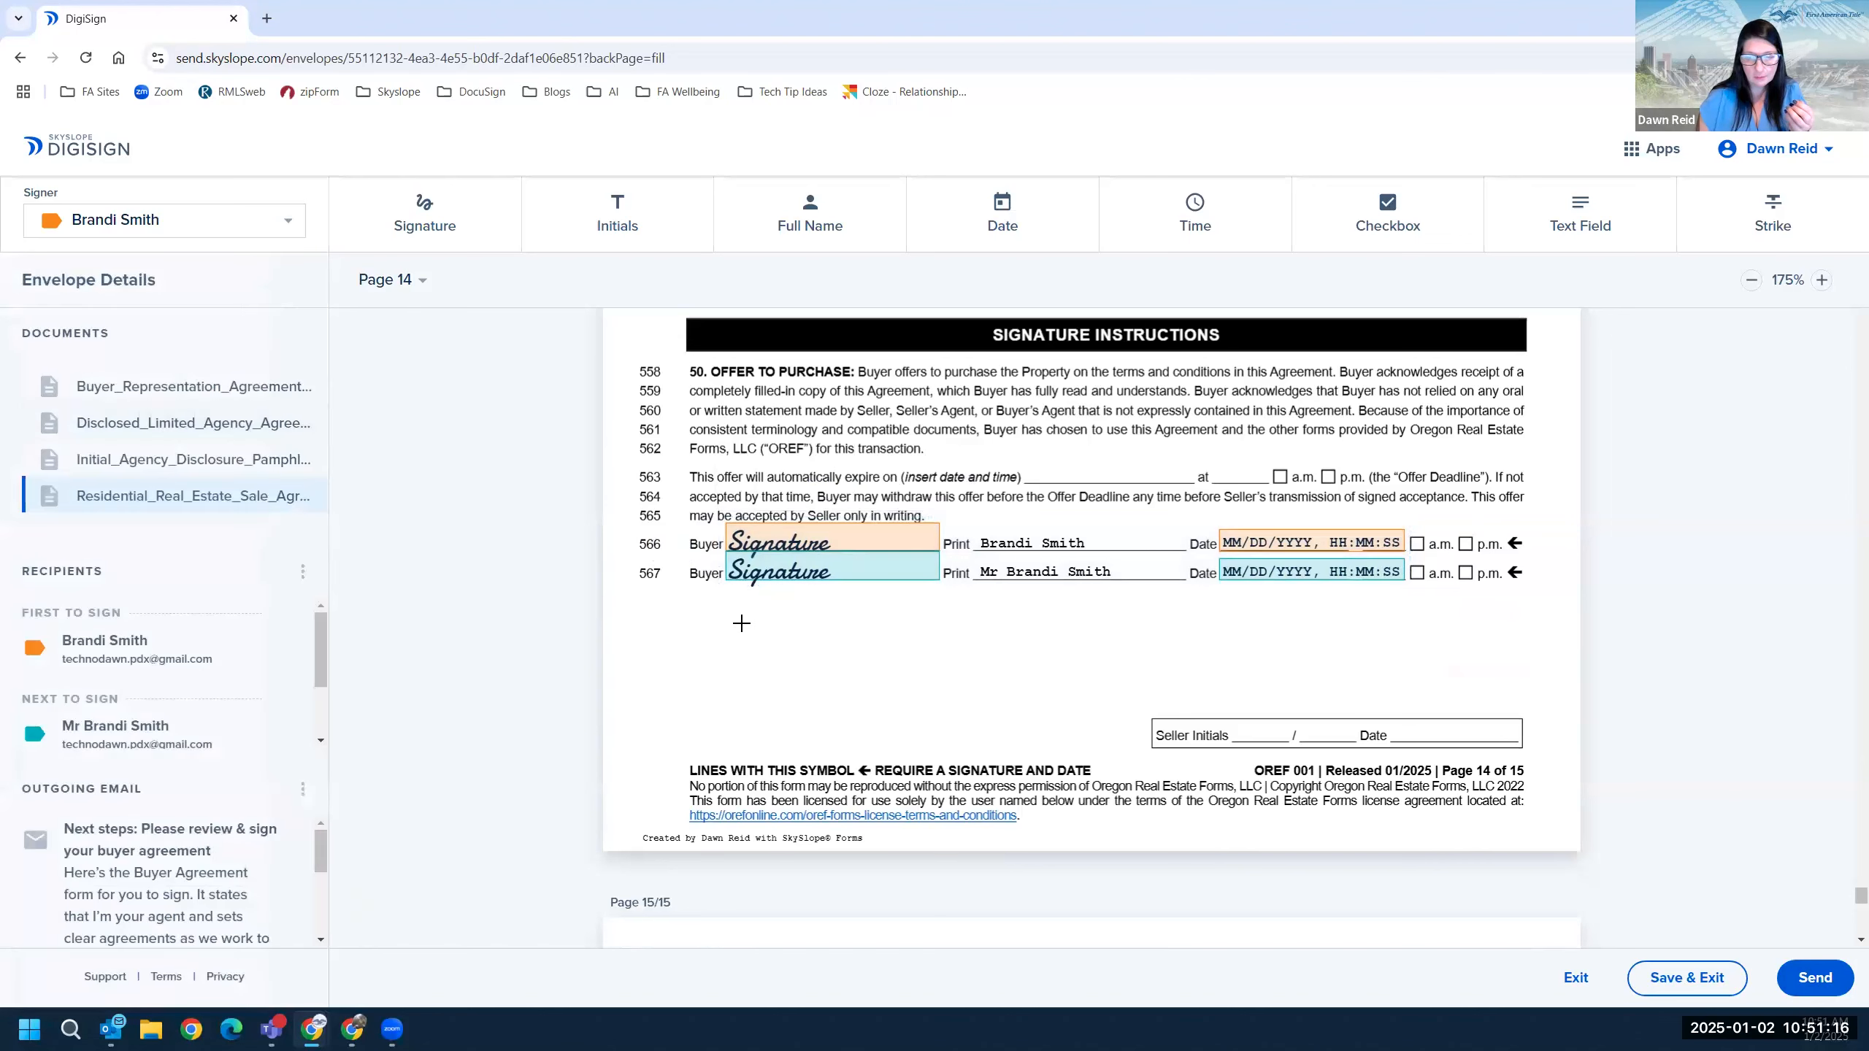
mouse_move(660, 489)
left_mouse_down()
mouse_move(1114, 629)
mouse_move(1466, 600)
left_mouse_up()
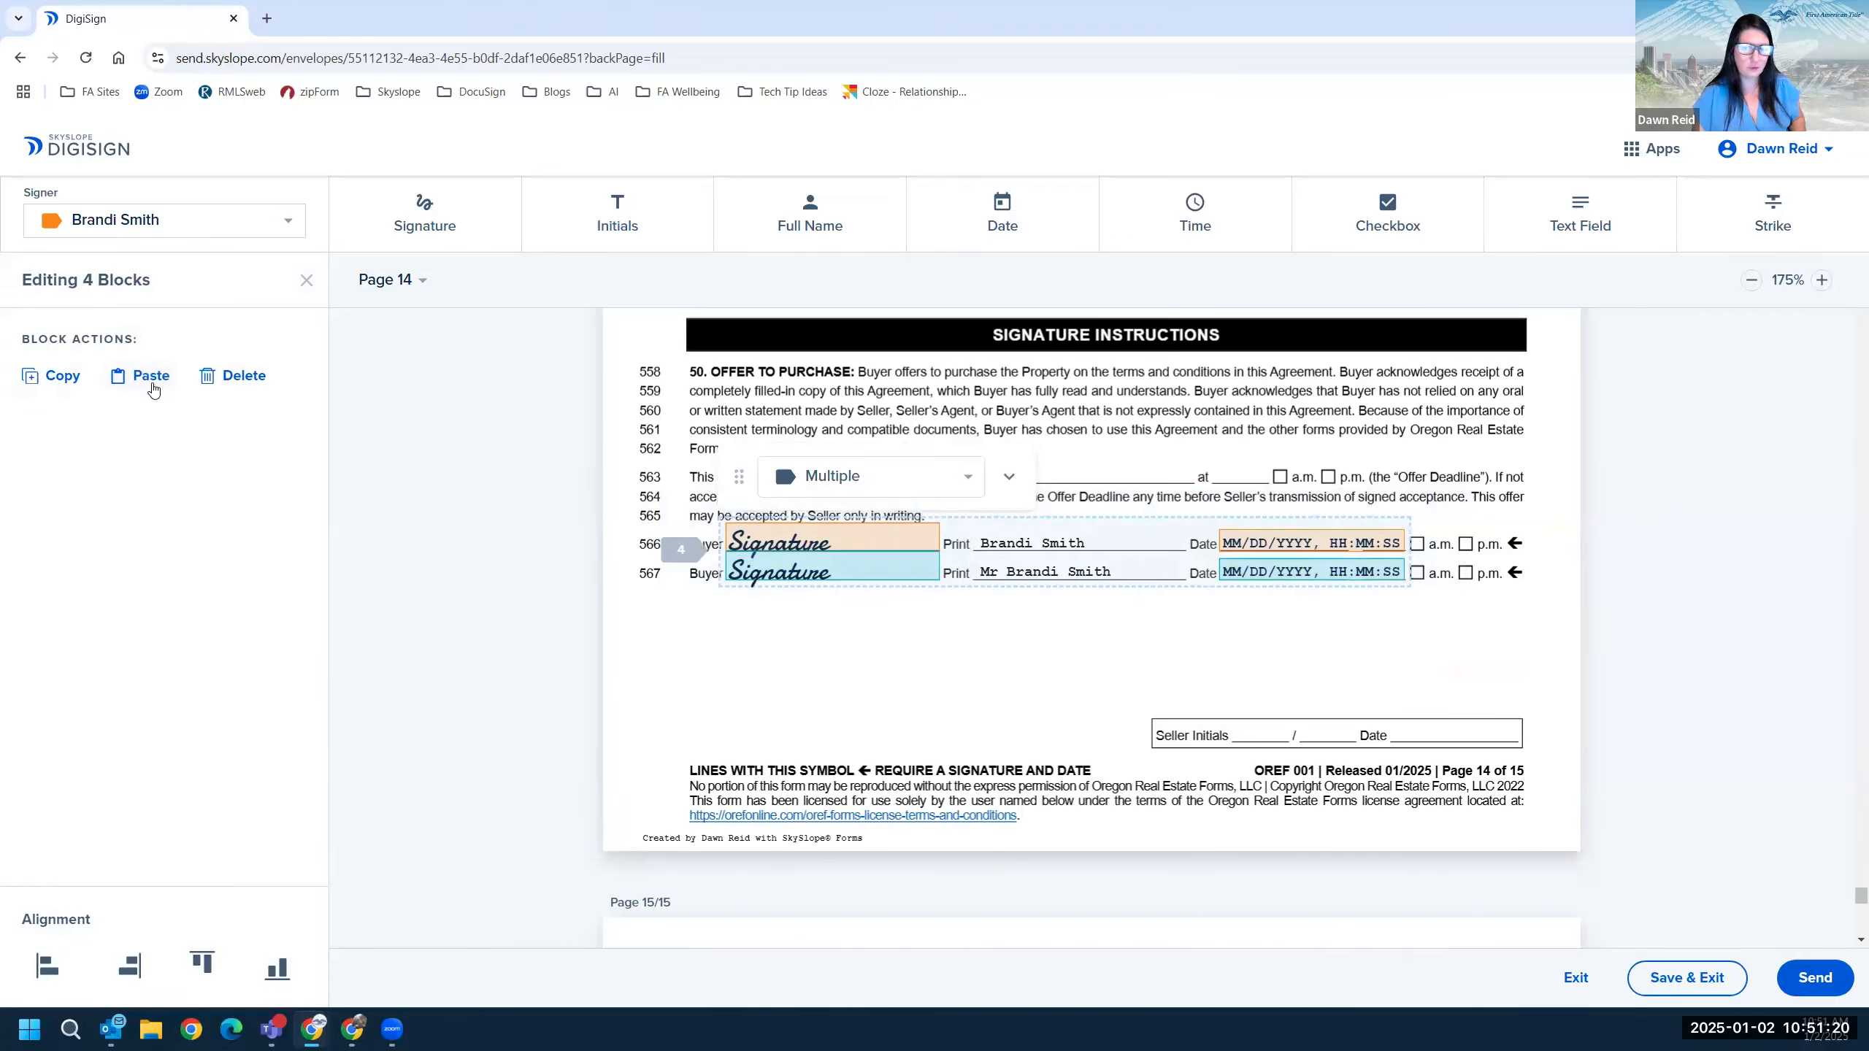
left_click(152, 382)
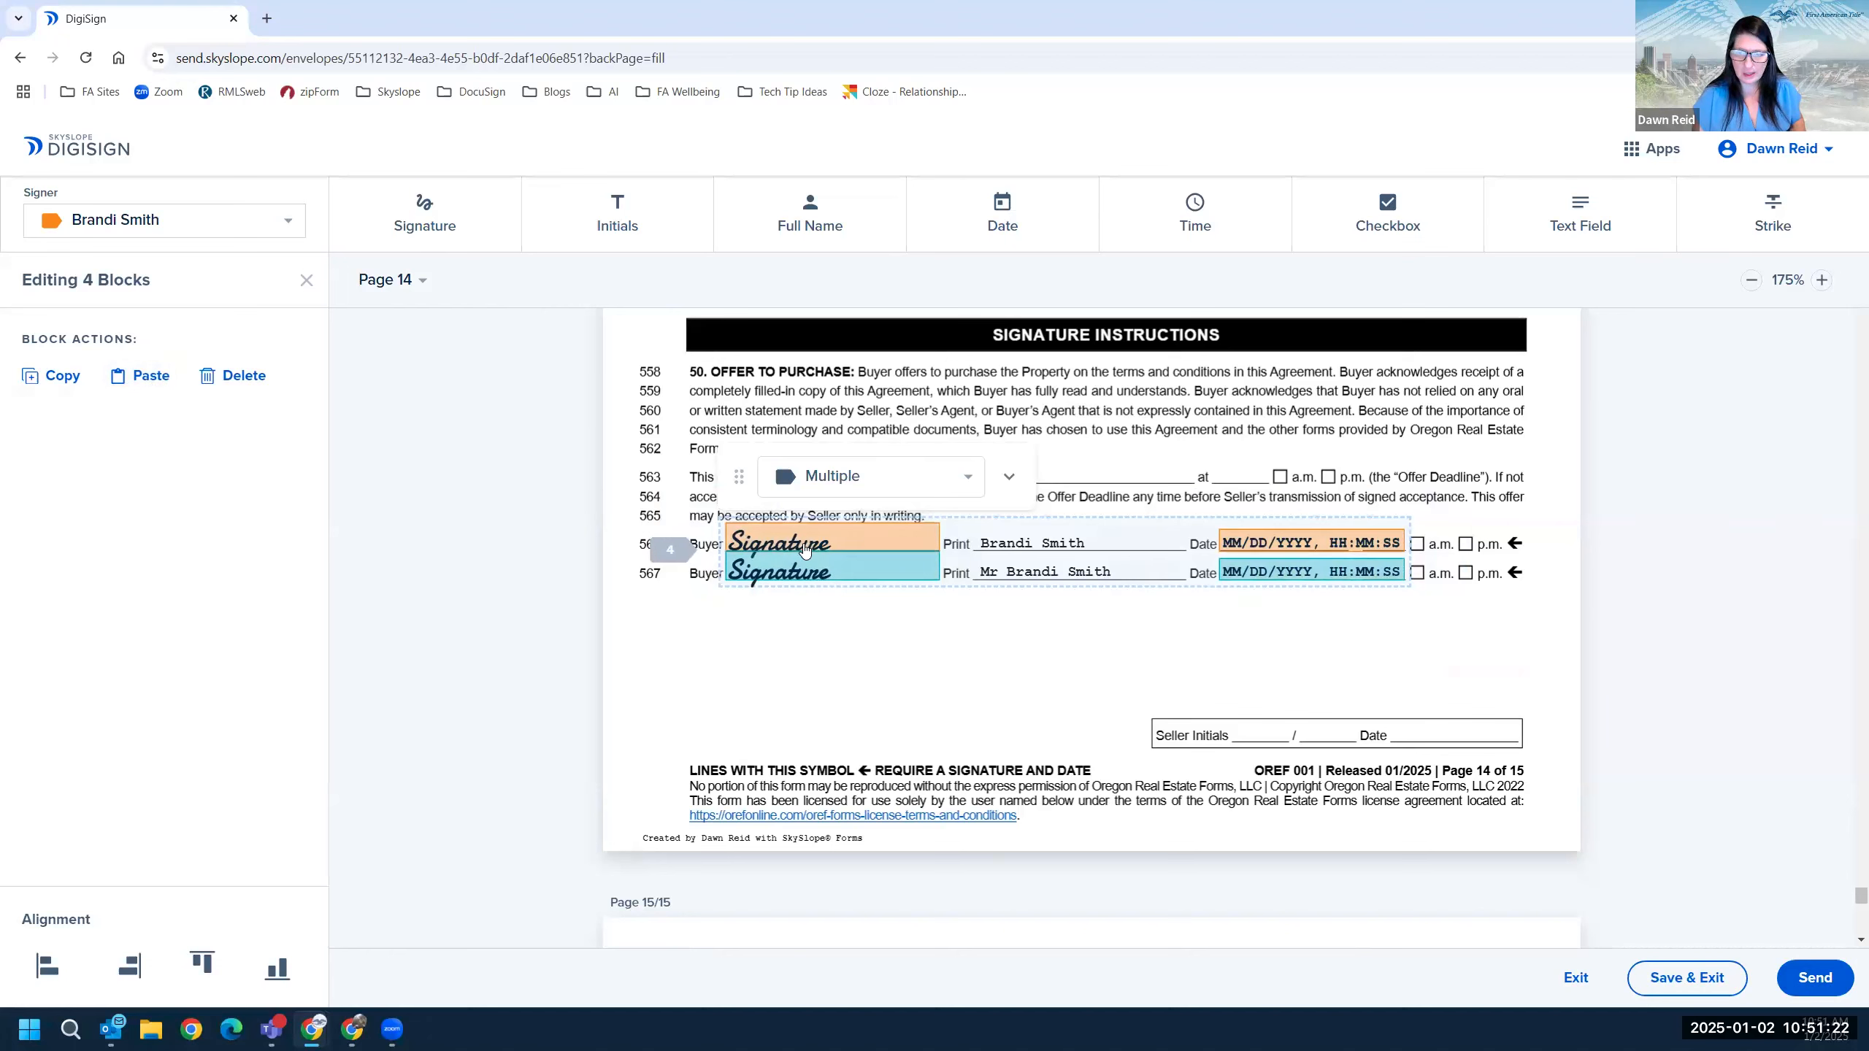
left_click(774, 670)
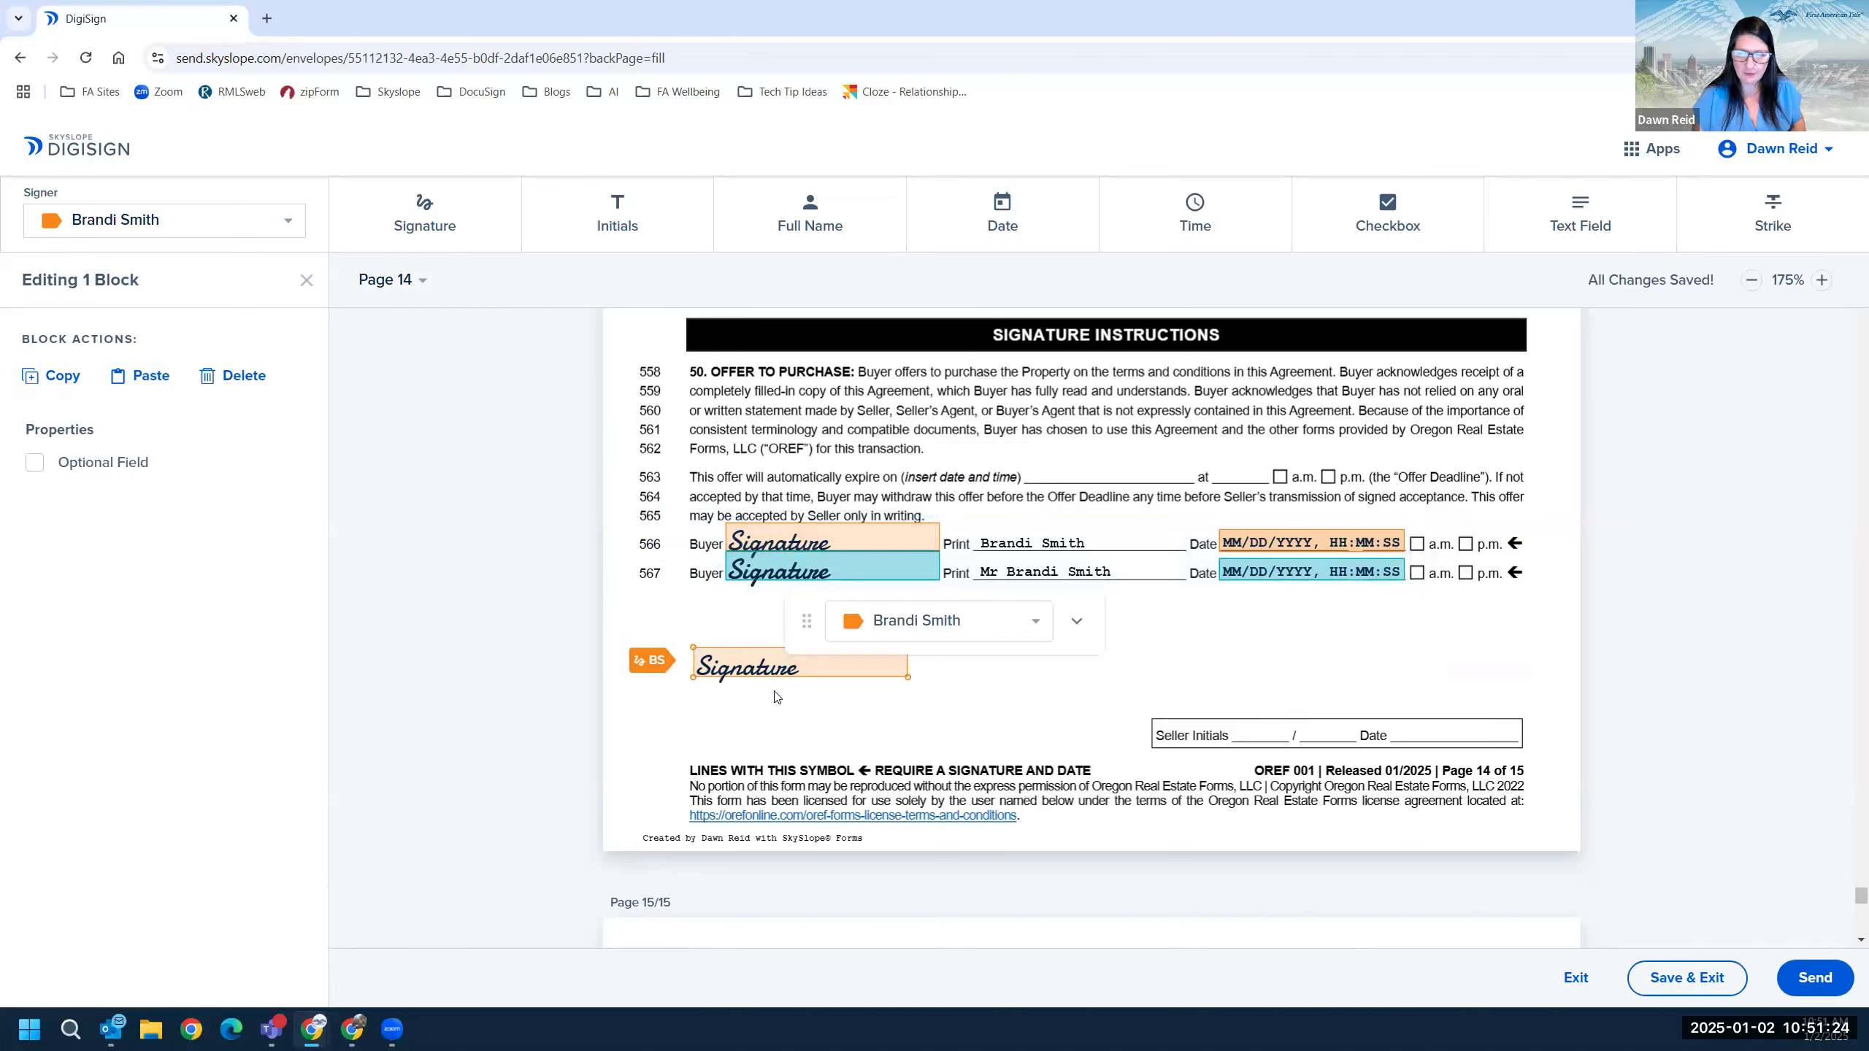
left_click(228, 376)
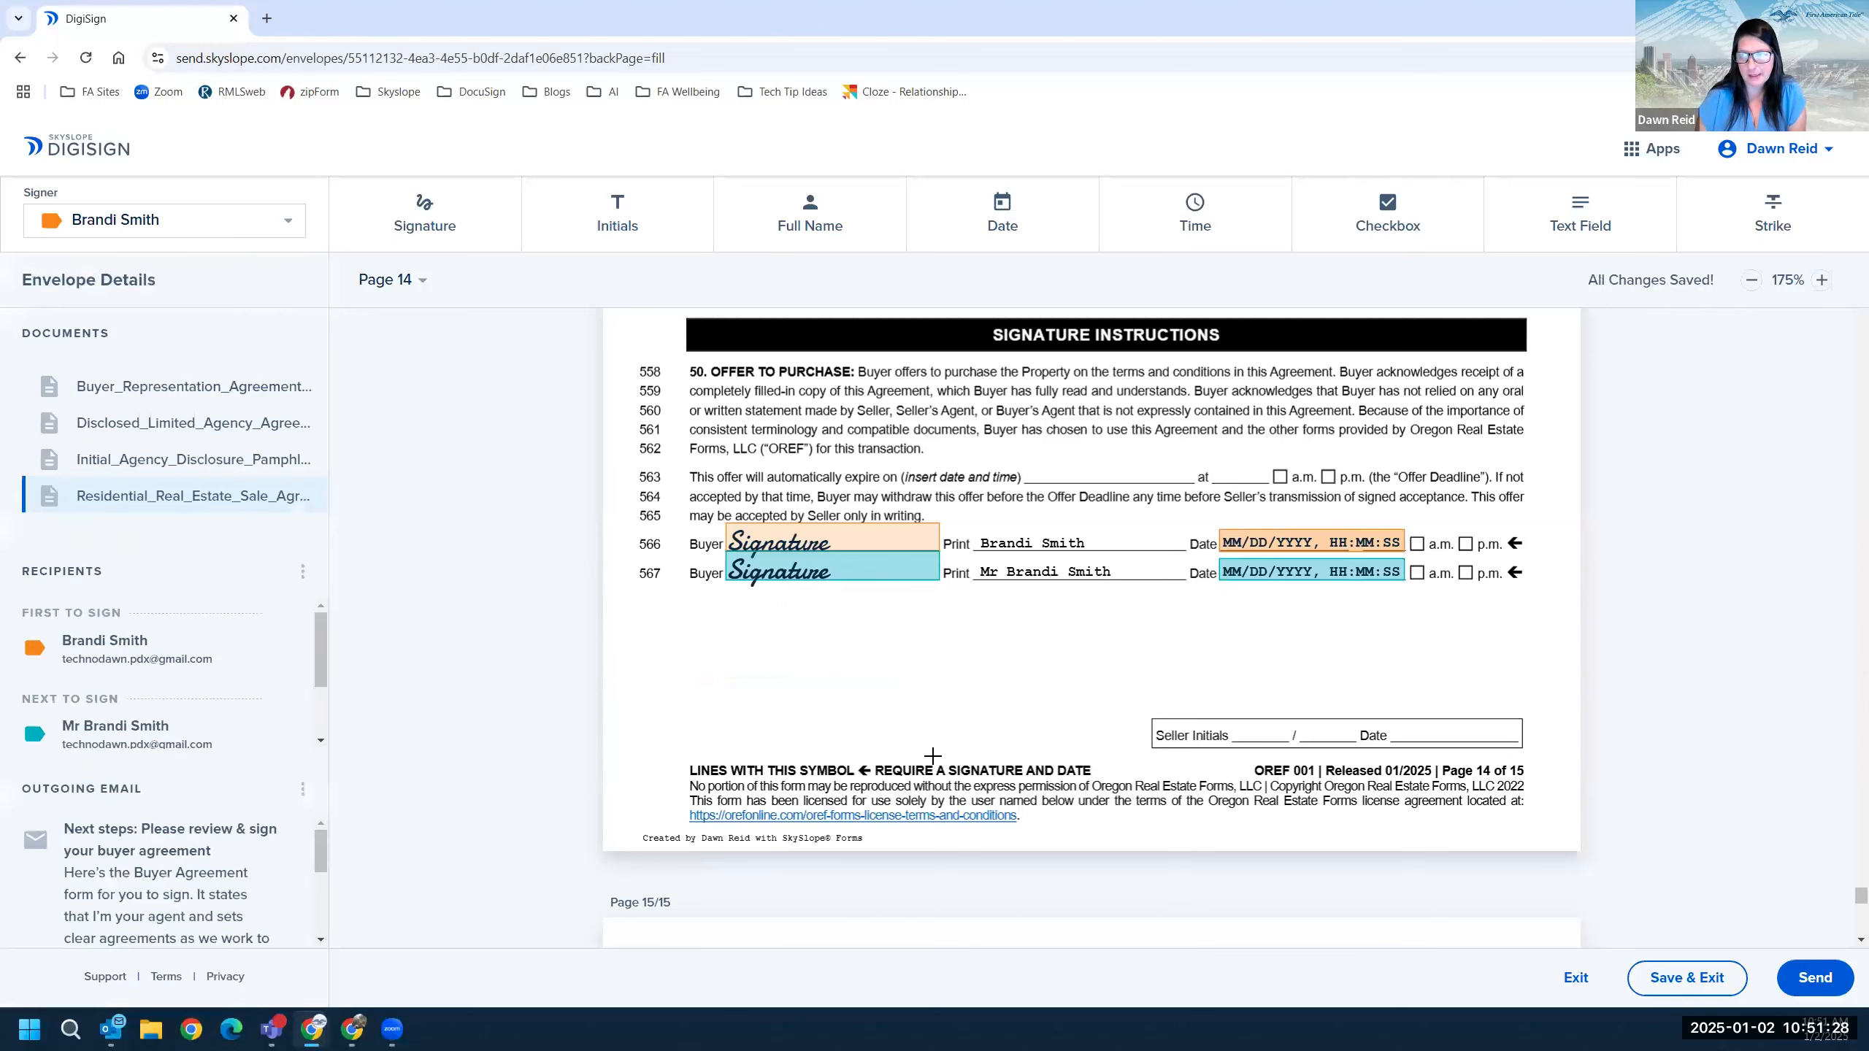
Scroll down to page 15's seller response section.
scroll(1311, 577, "up", 3)
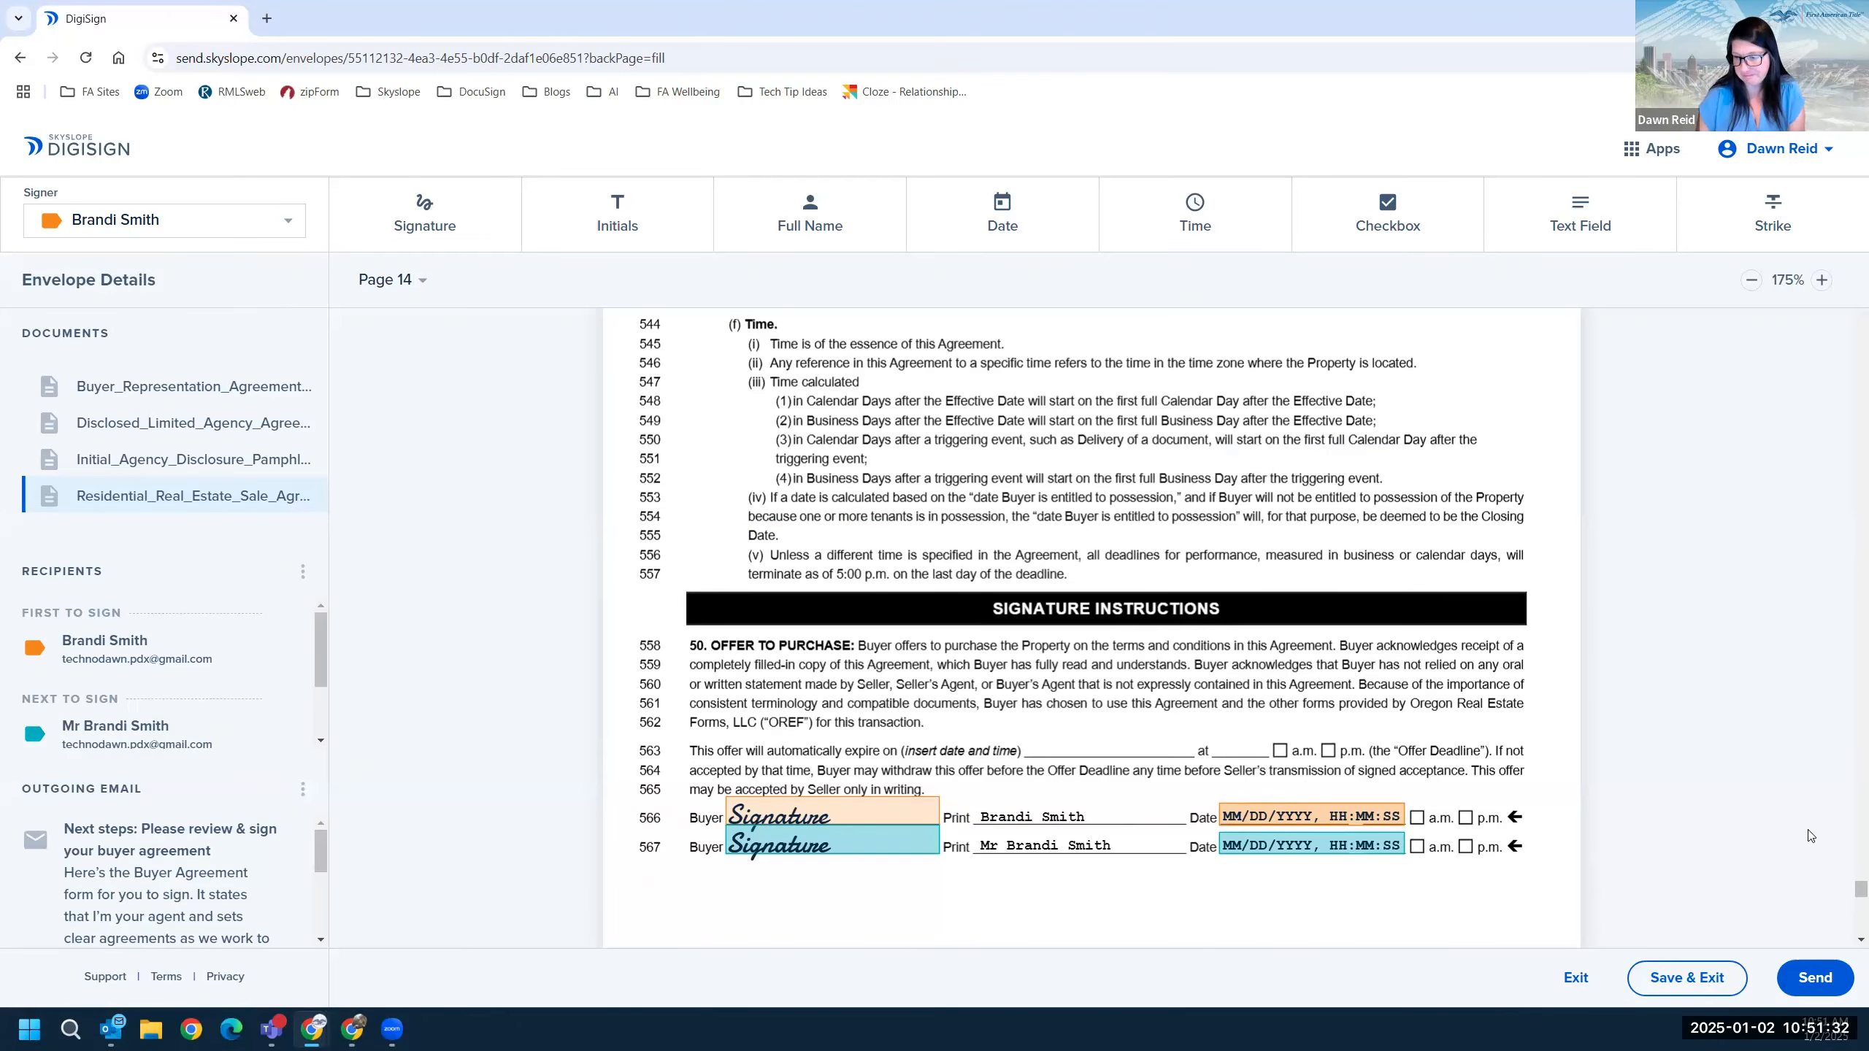
scroll(1677, 721, "down", 1)
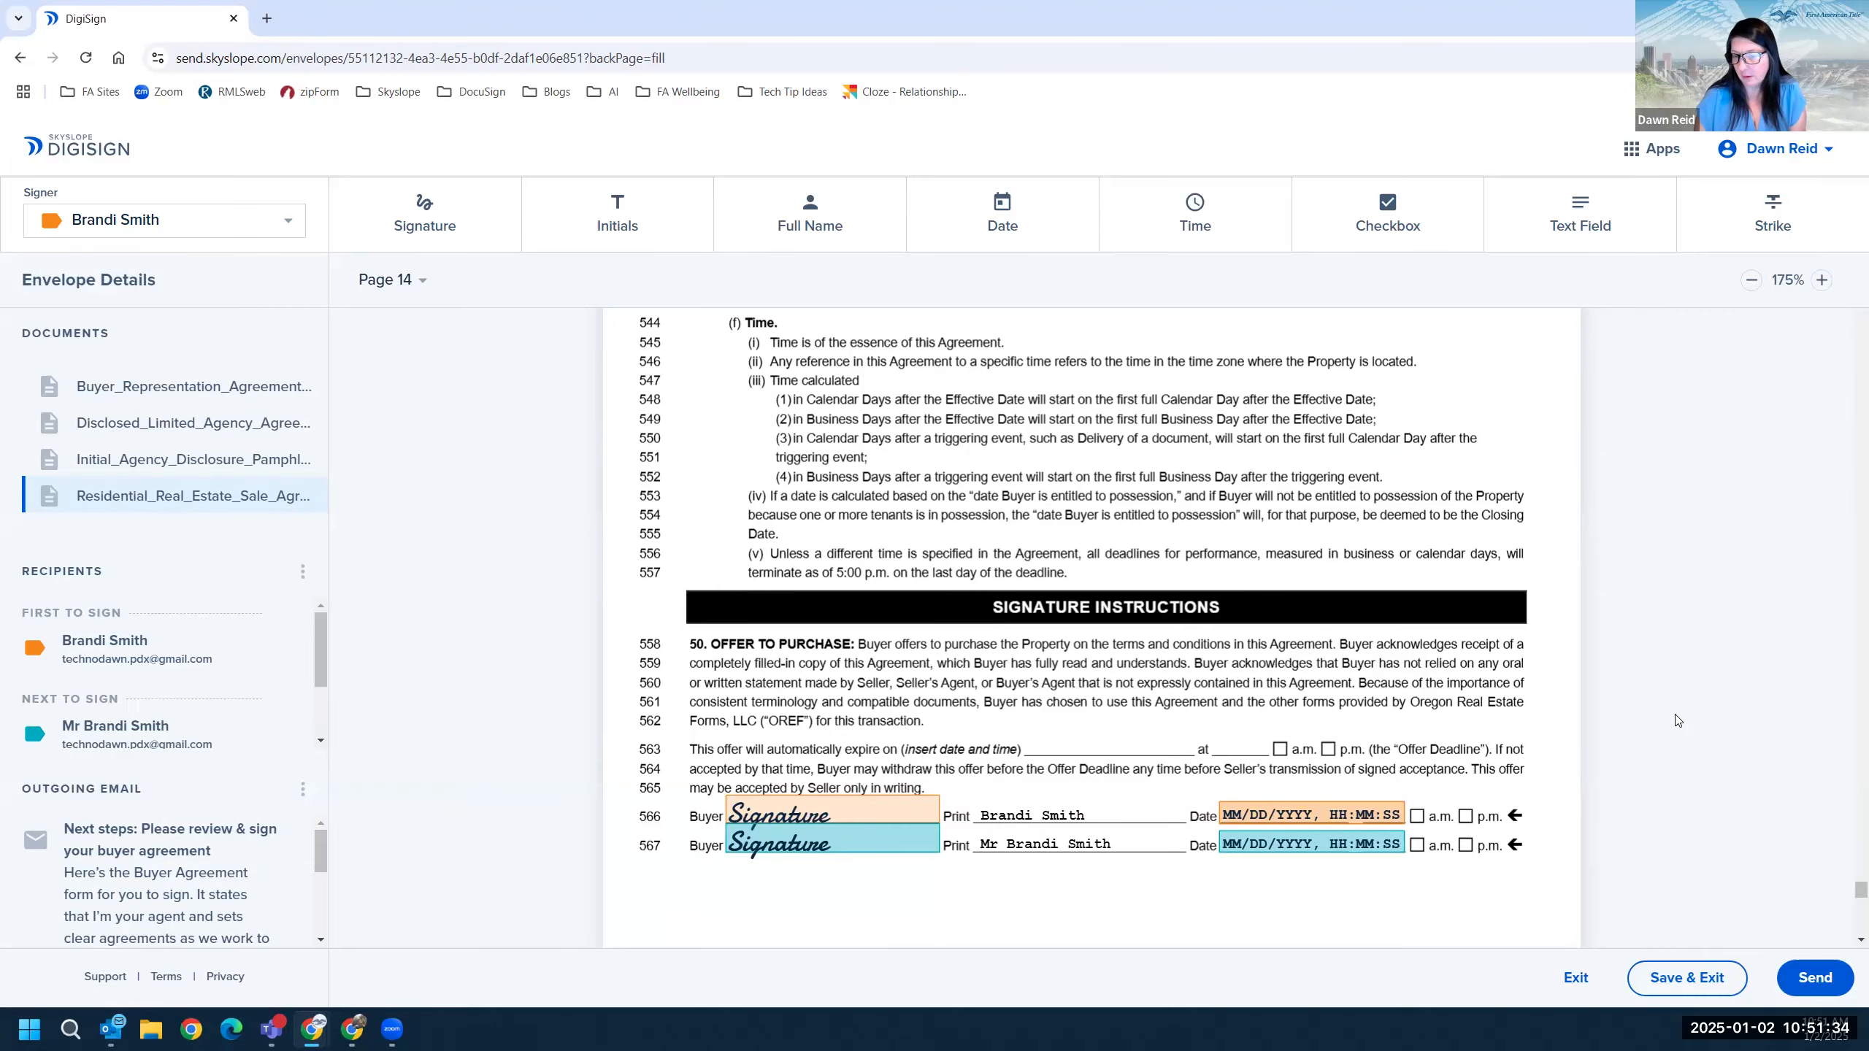
scroll(1678, 721, "down", 3)
scroll(1160, 635, "down", 2)
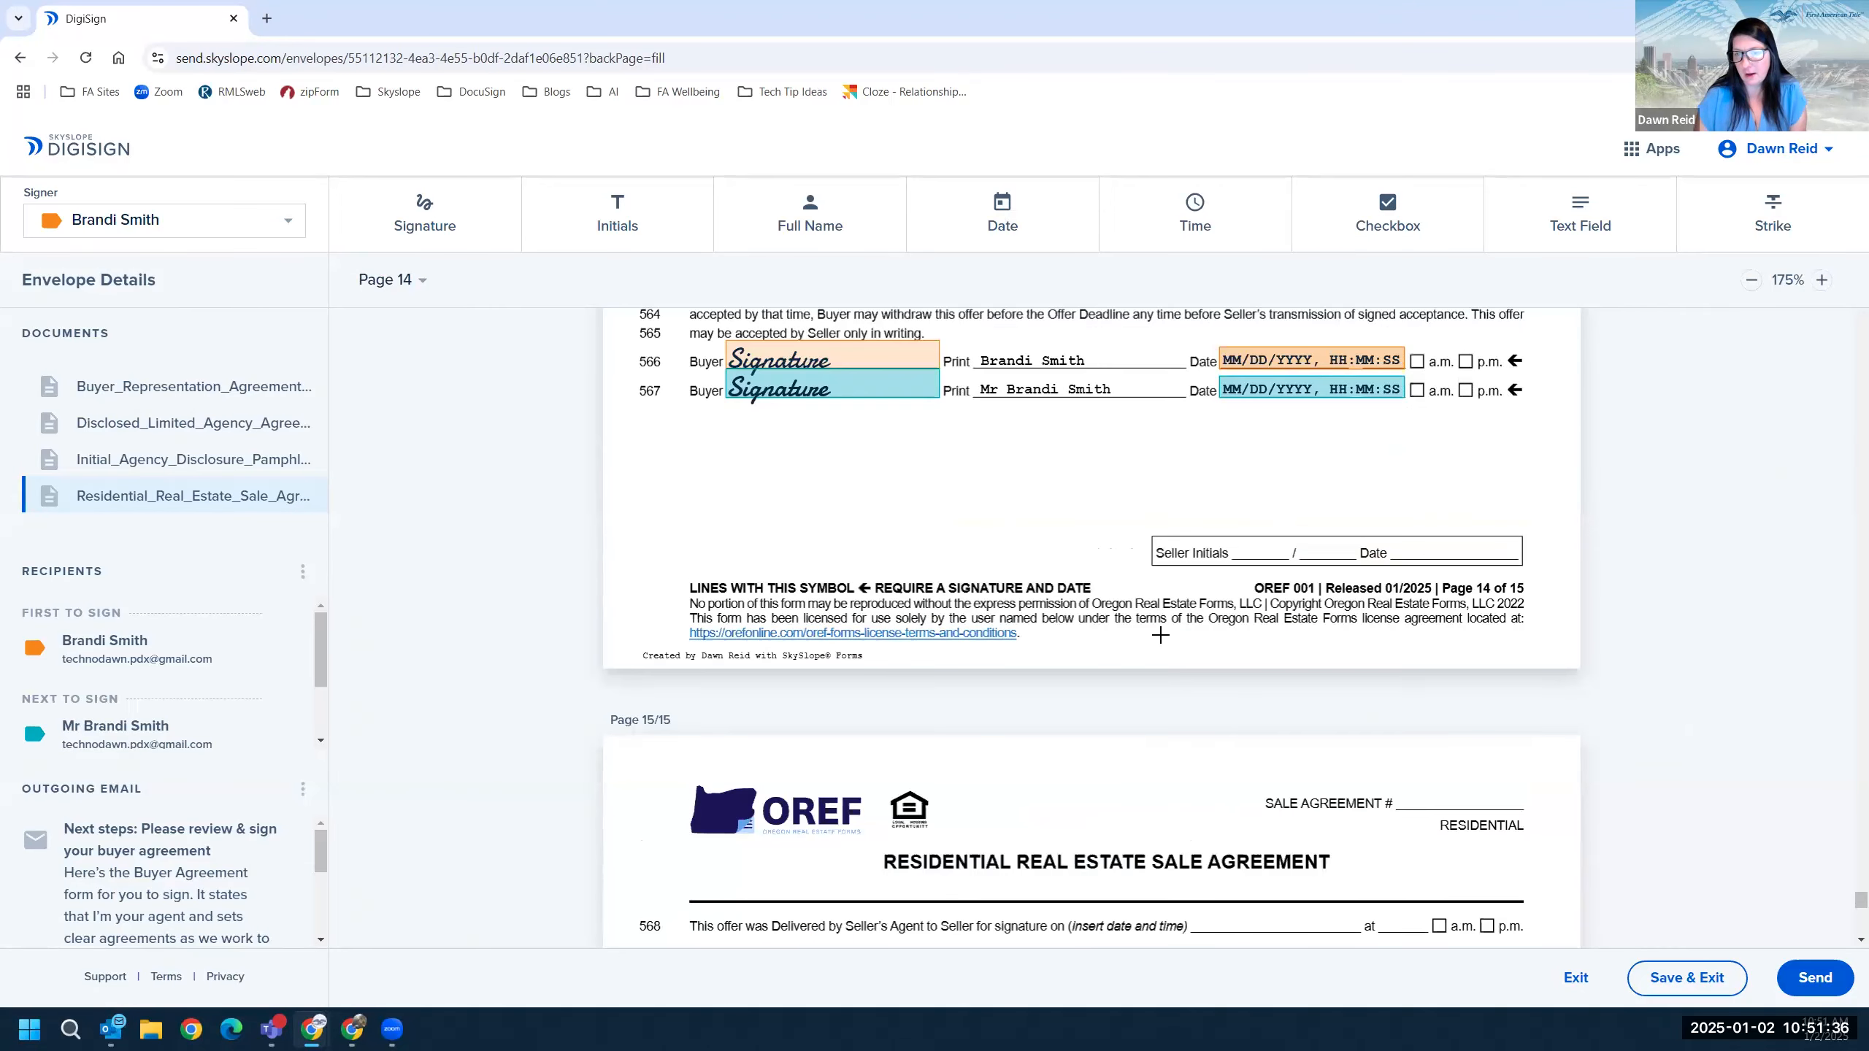
scroll(1160, 635, "down", 1)
scroll(1155, 636, "down", 5)
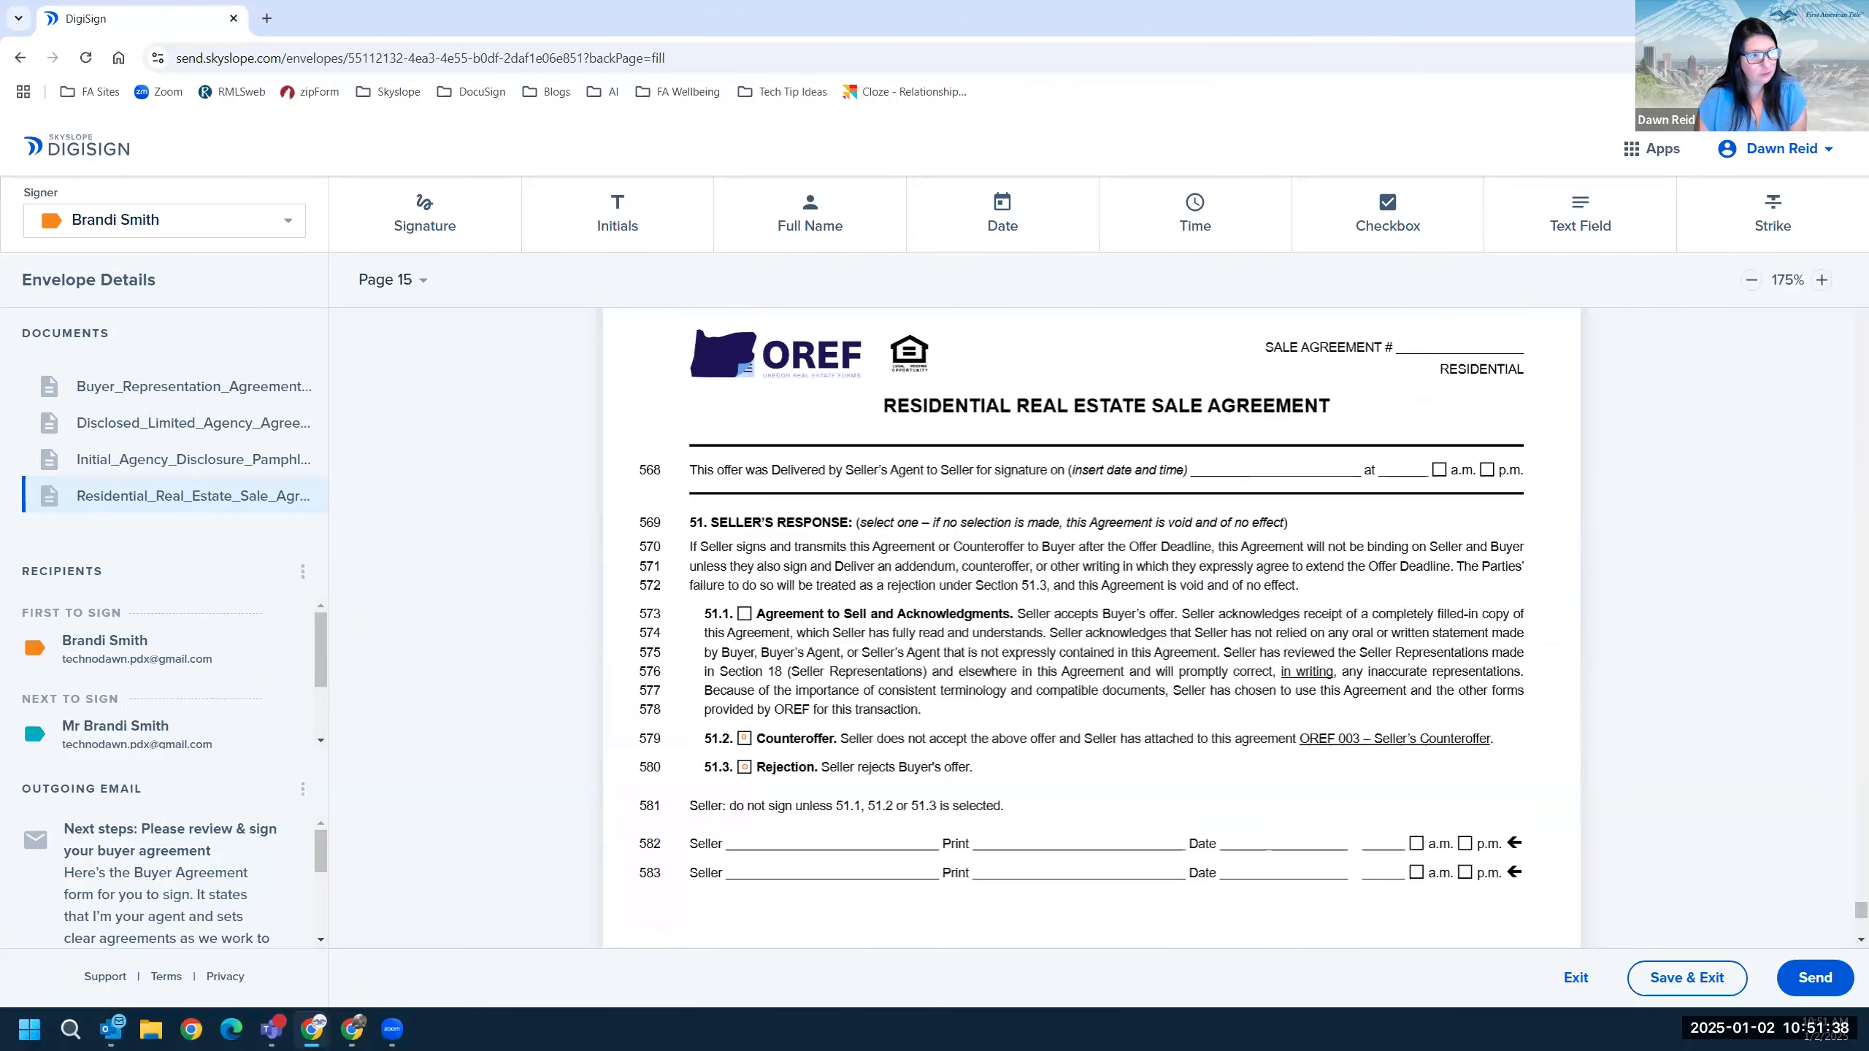
scroll(1124, 501, "down", 1)
scroll(1170, 544, "up", 5)
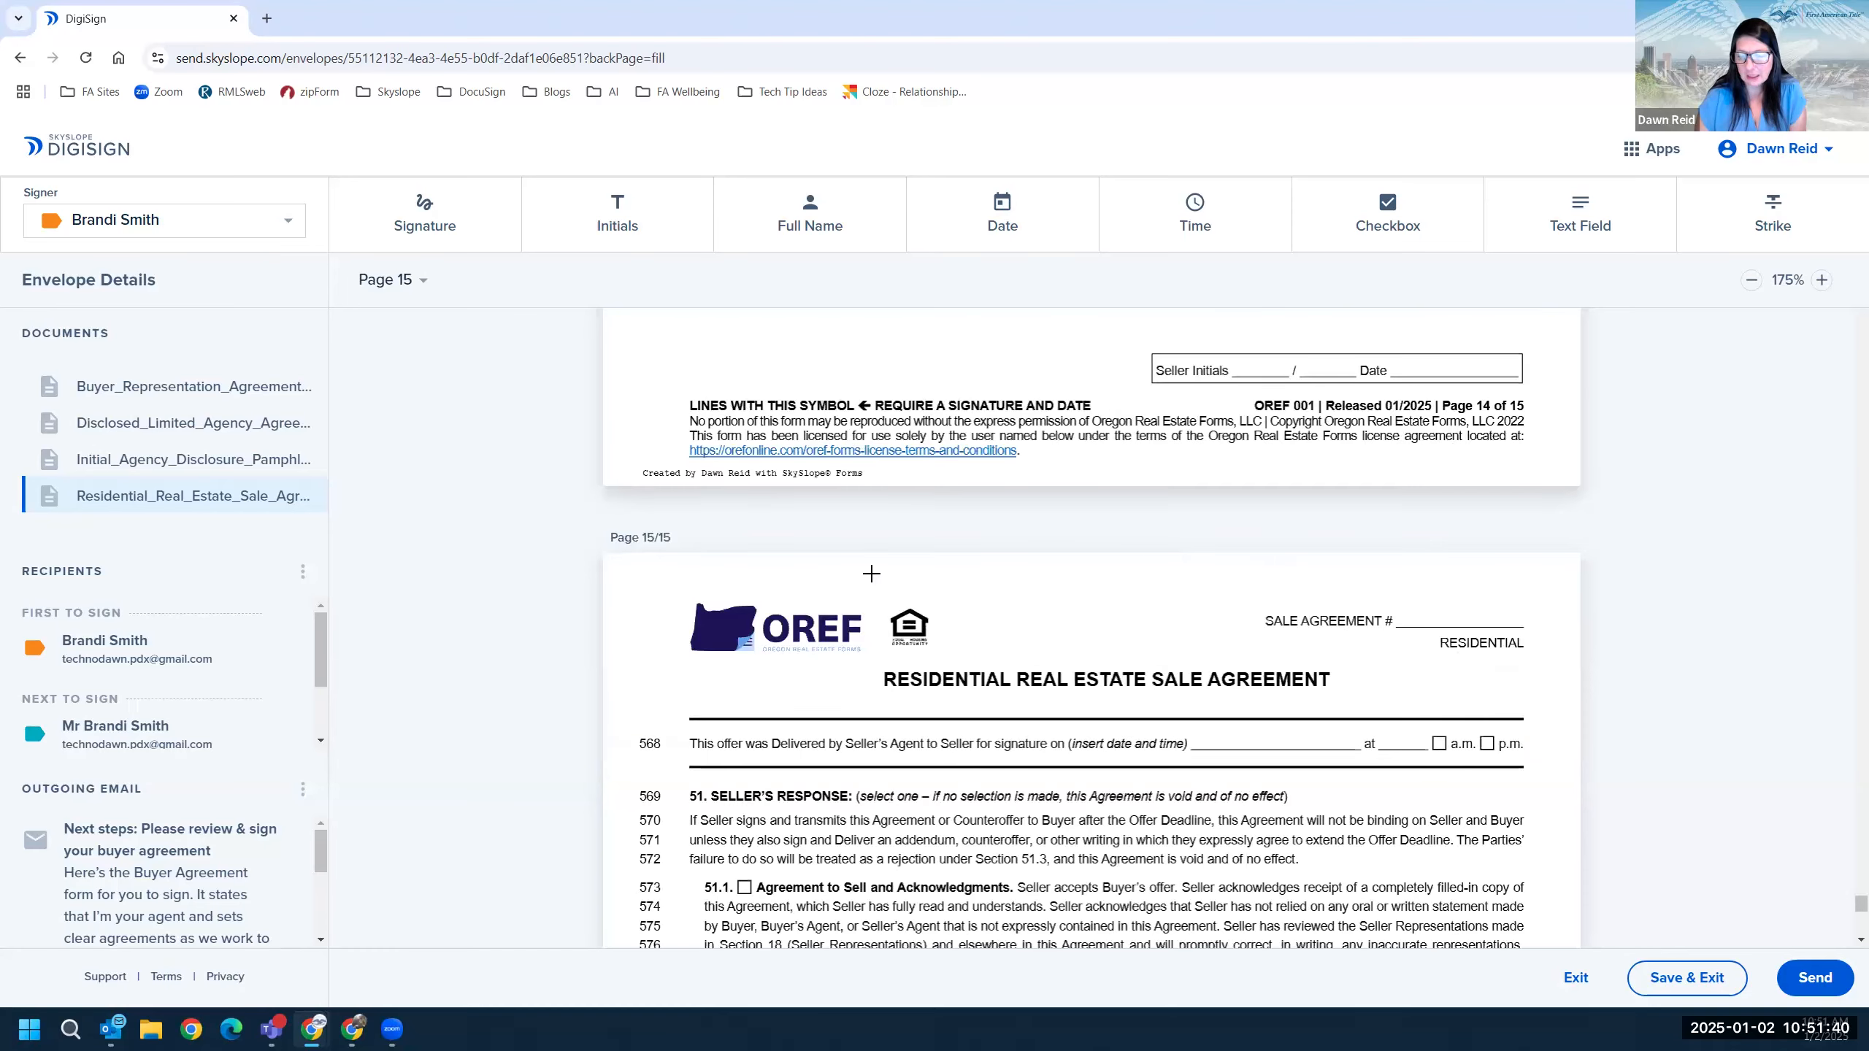
scroll(1041, 527, "down", 4)
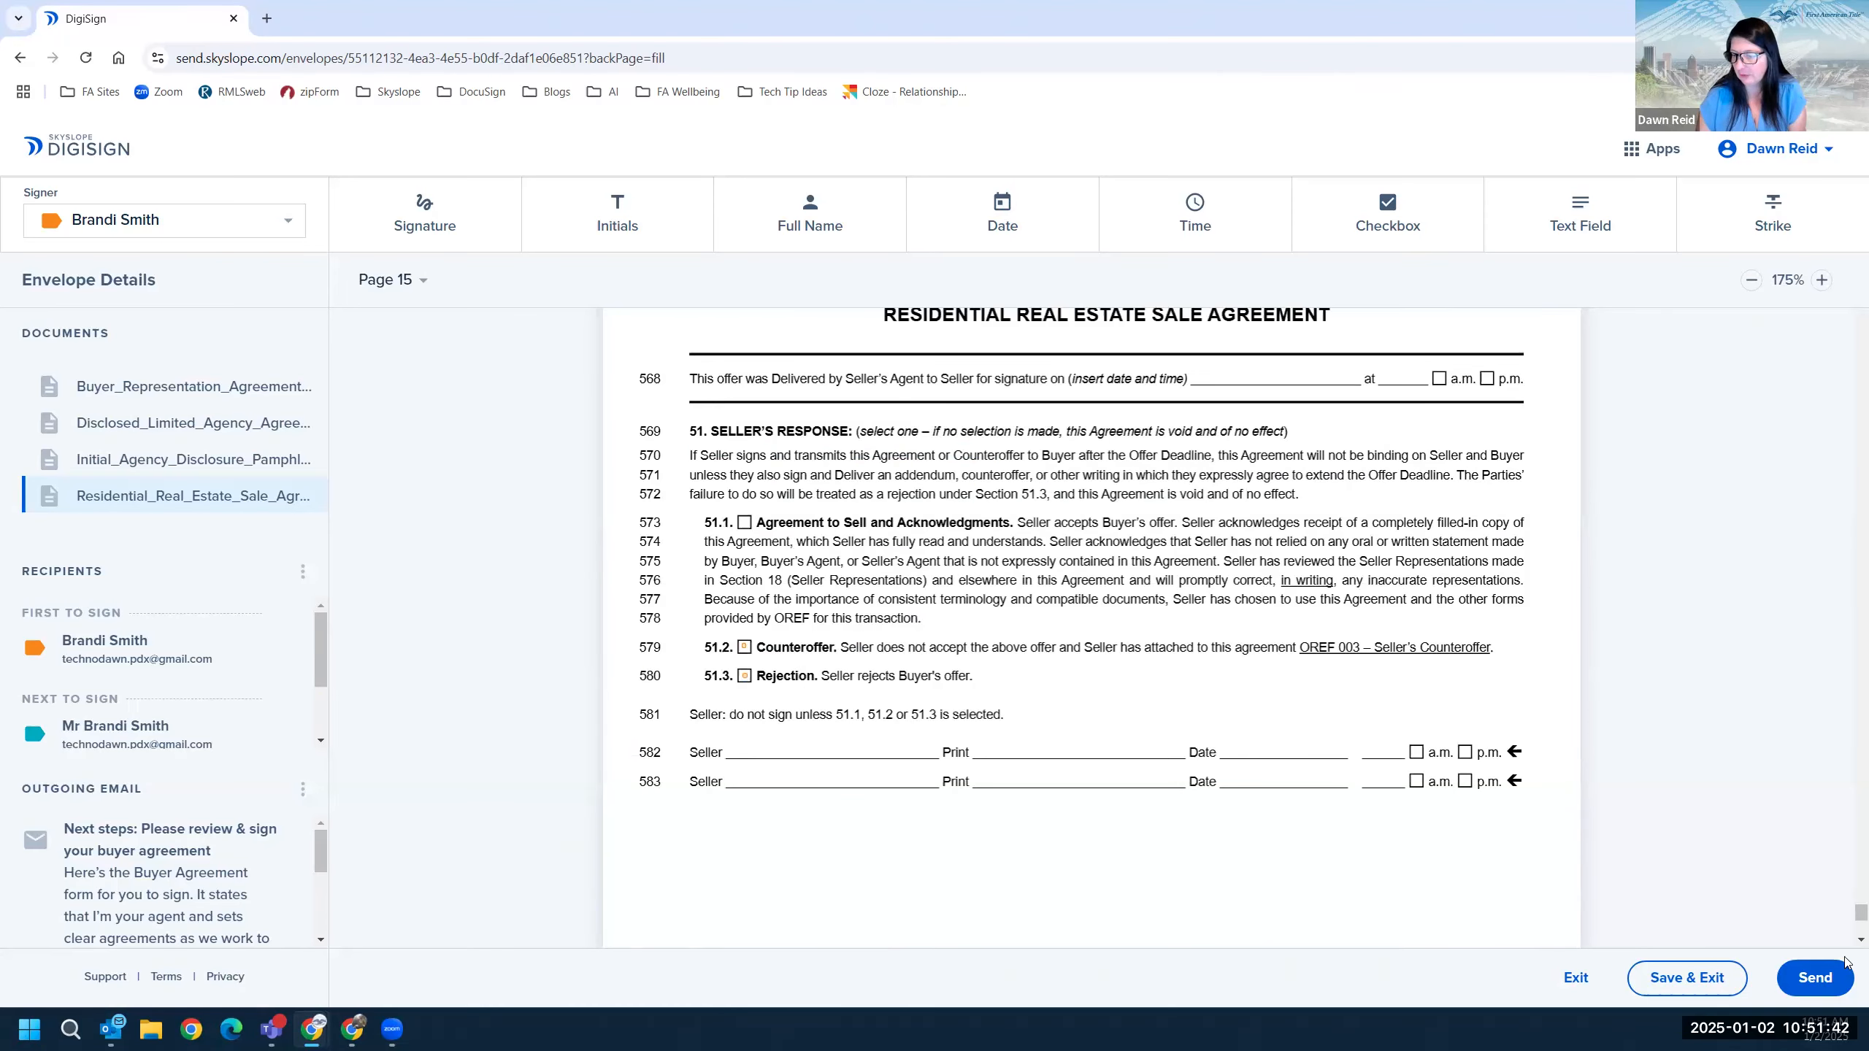
Start sending the envelope and change the email subject to 'Offer on Prescott'.
left_click(1820, 986)
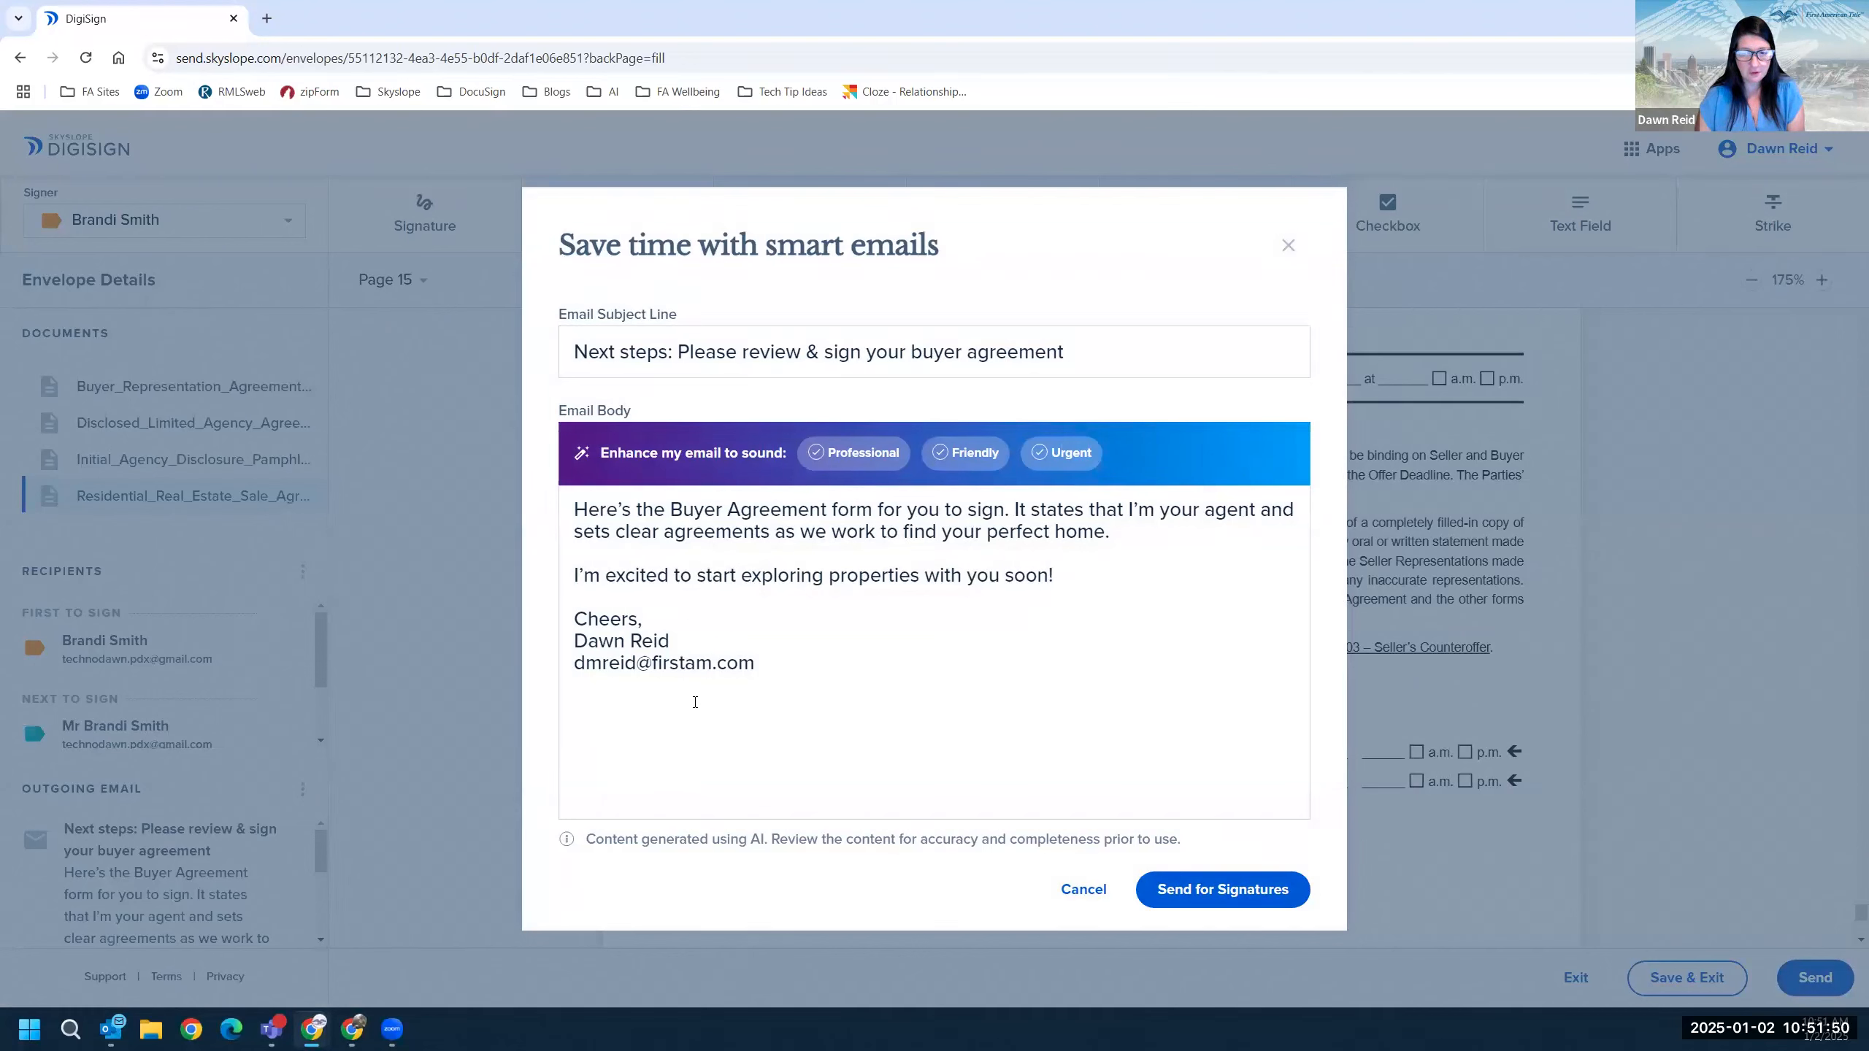
left_click_drag(577, 353, 1144, 345)
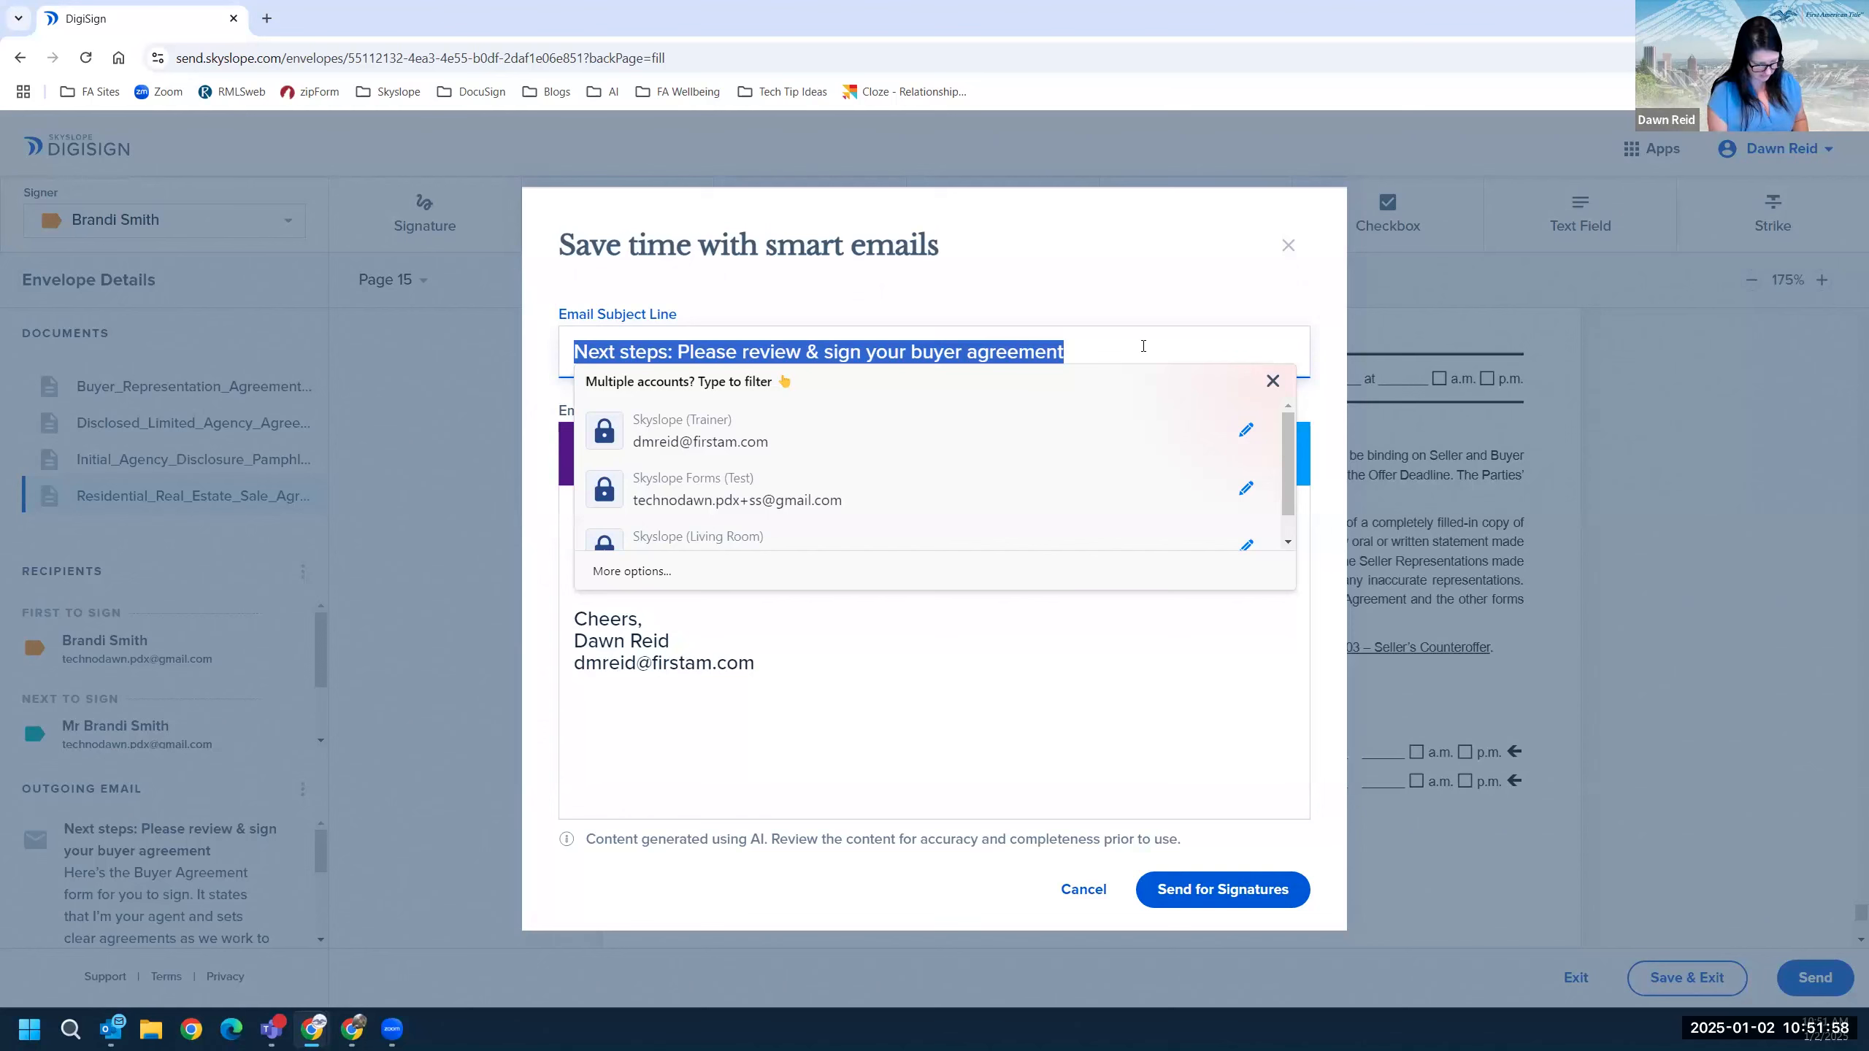
type("O")
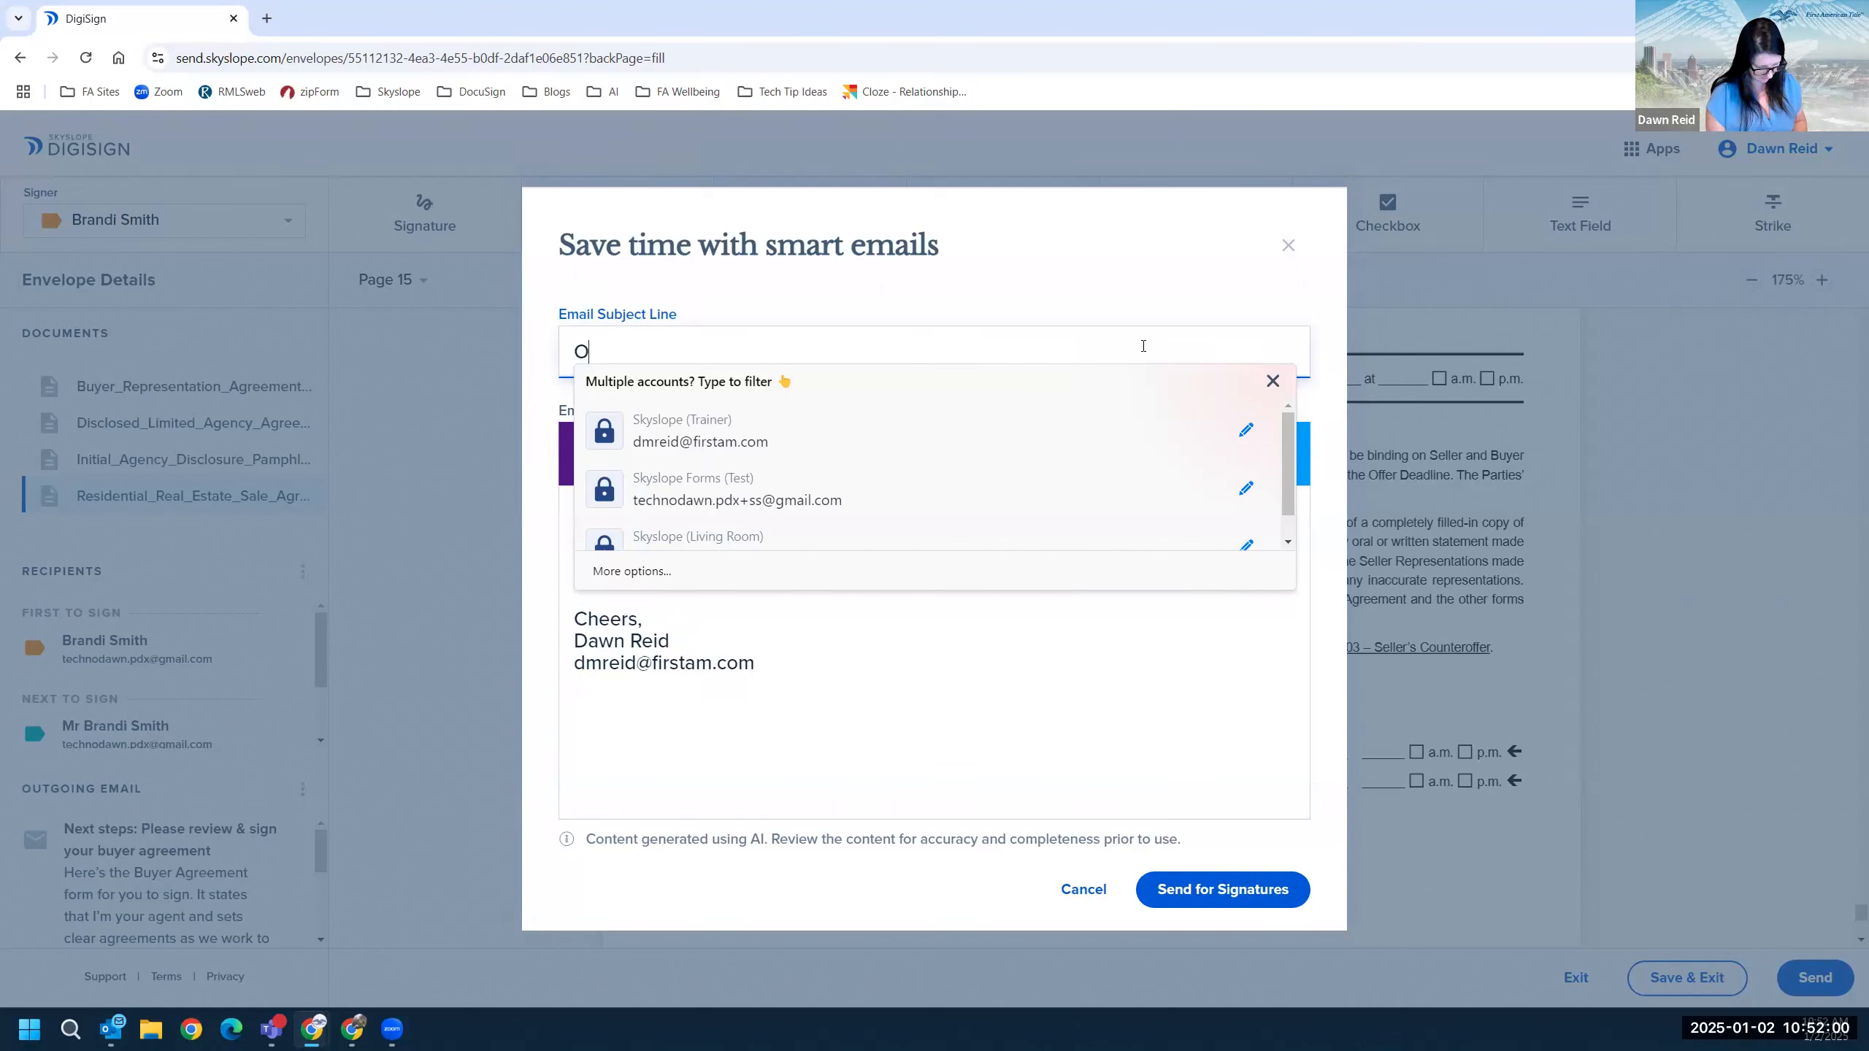
type("ffer on Pres")
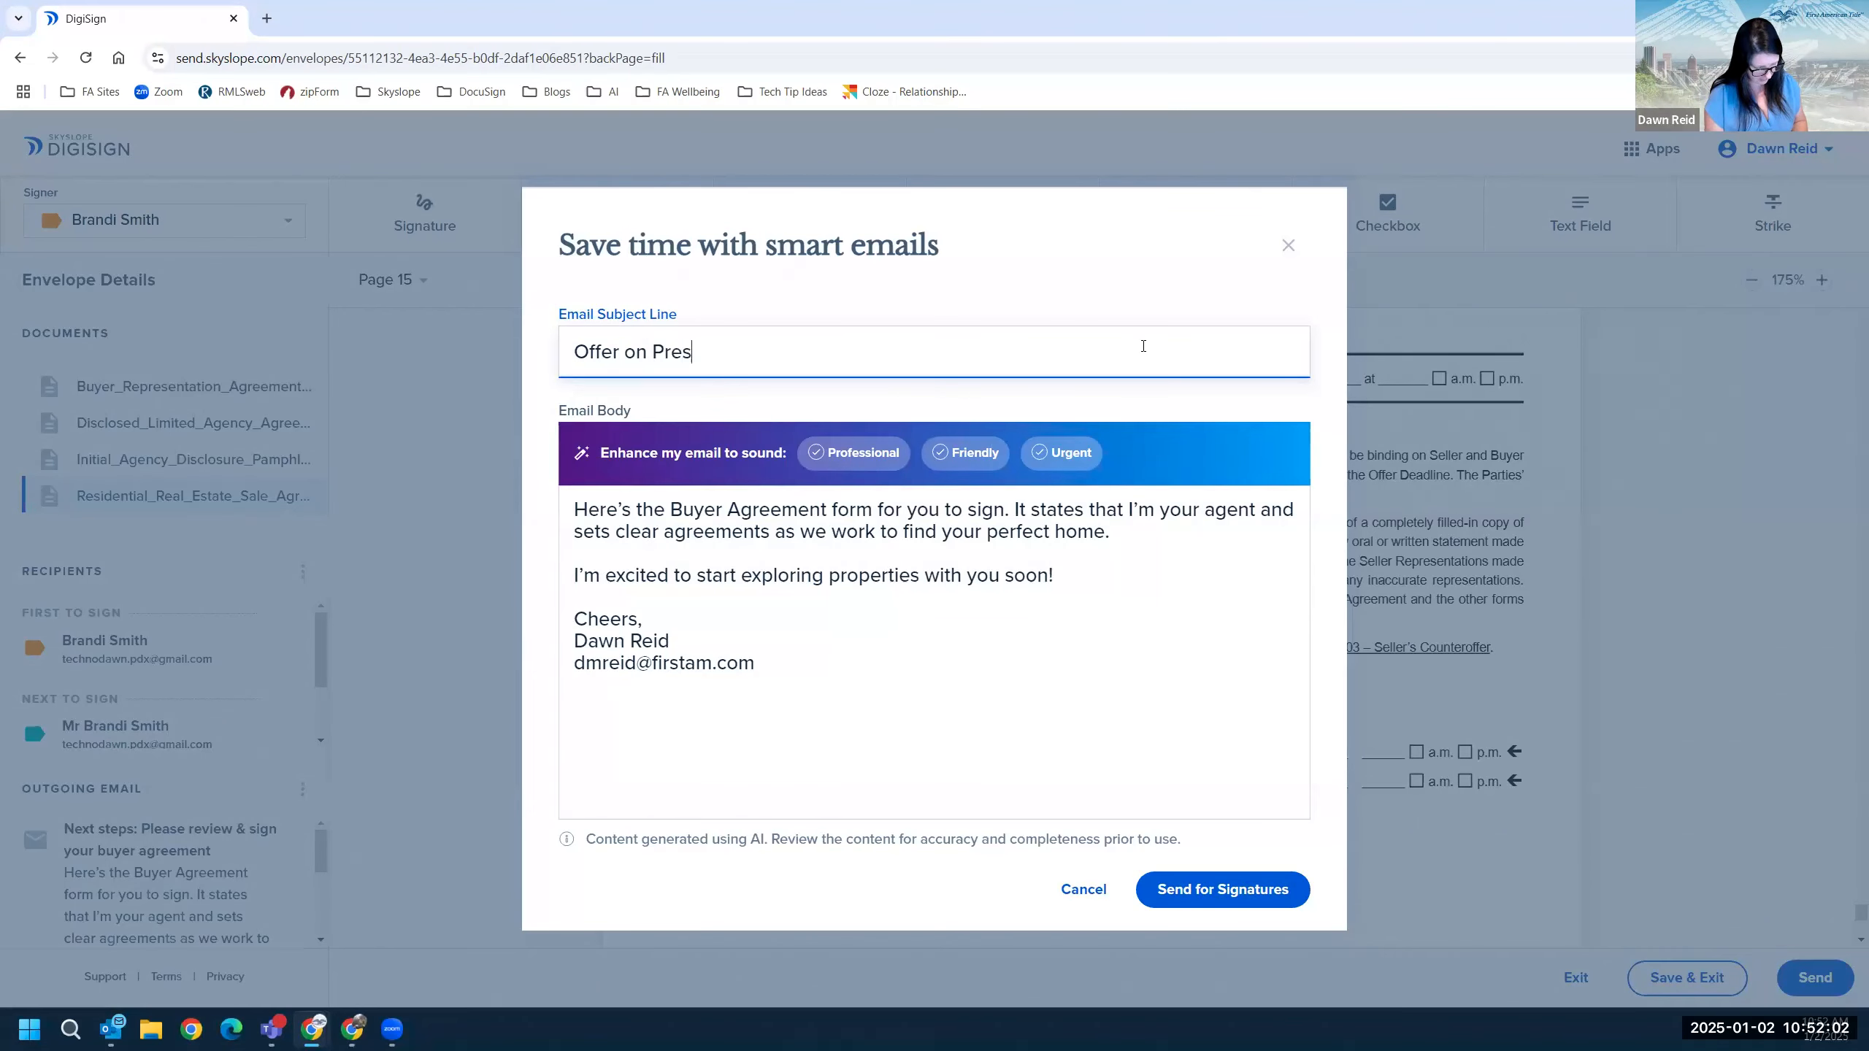
type("cott")
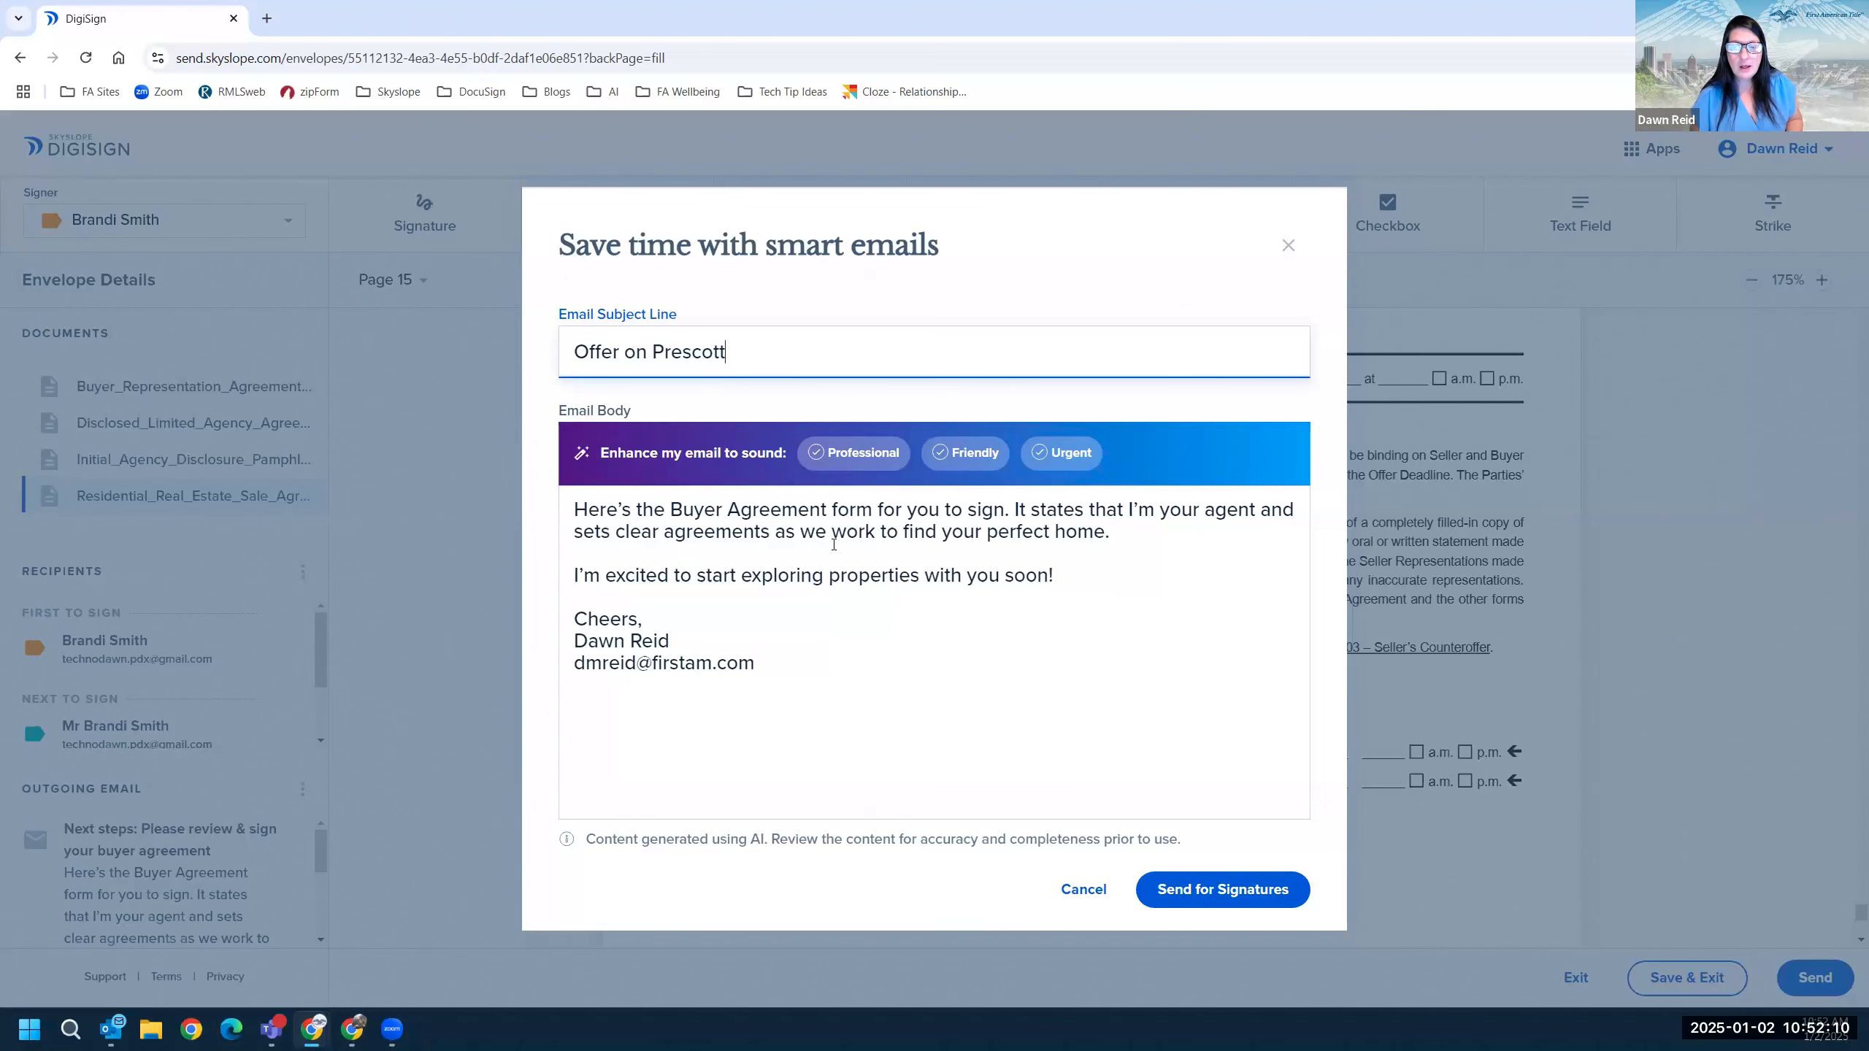
left_click_drag(574, 507, 1089, 578)
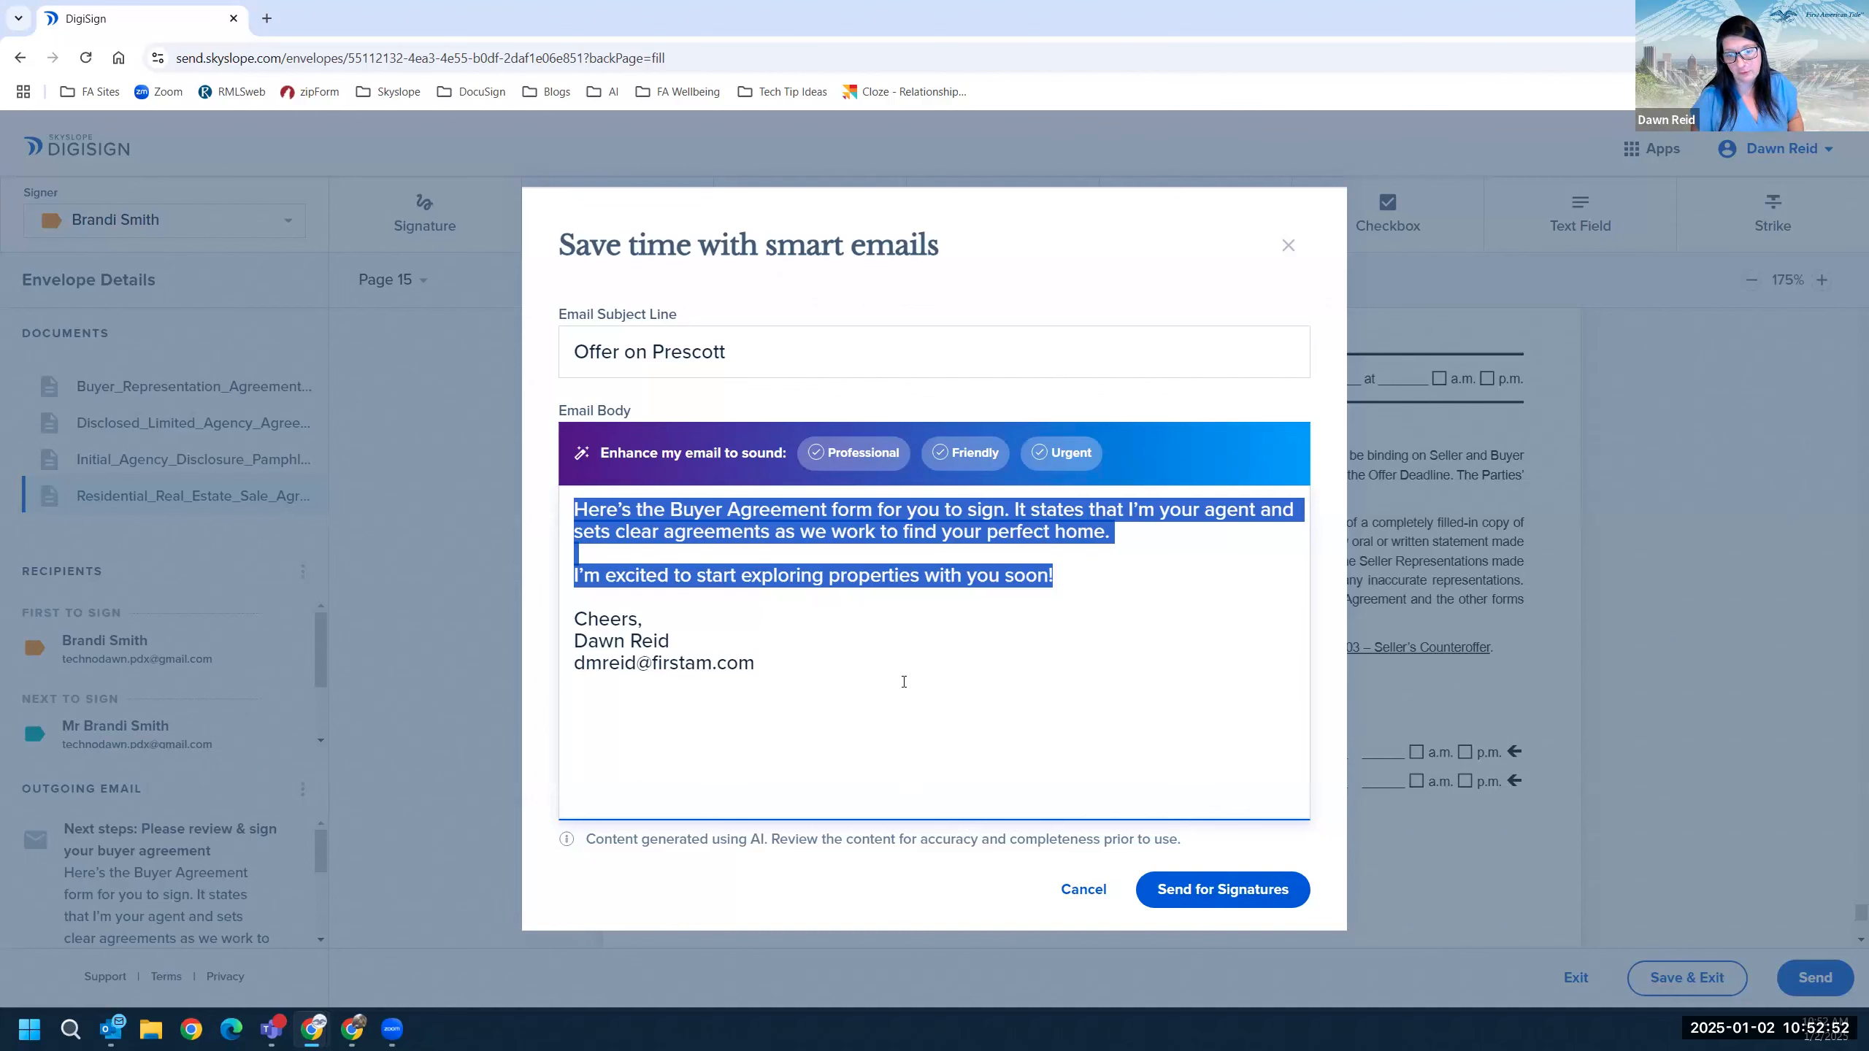
Send the Initial Offer envelope for signatures and leave the sent confirmation page.
left_click(1203, 893)
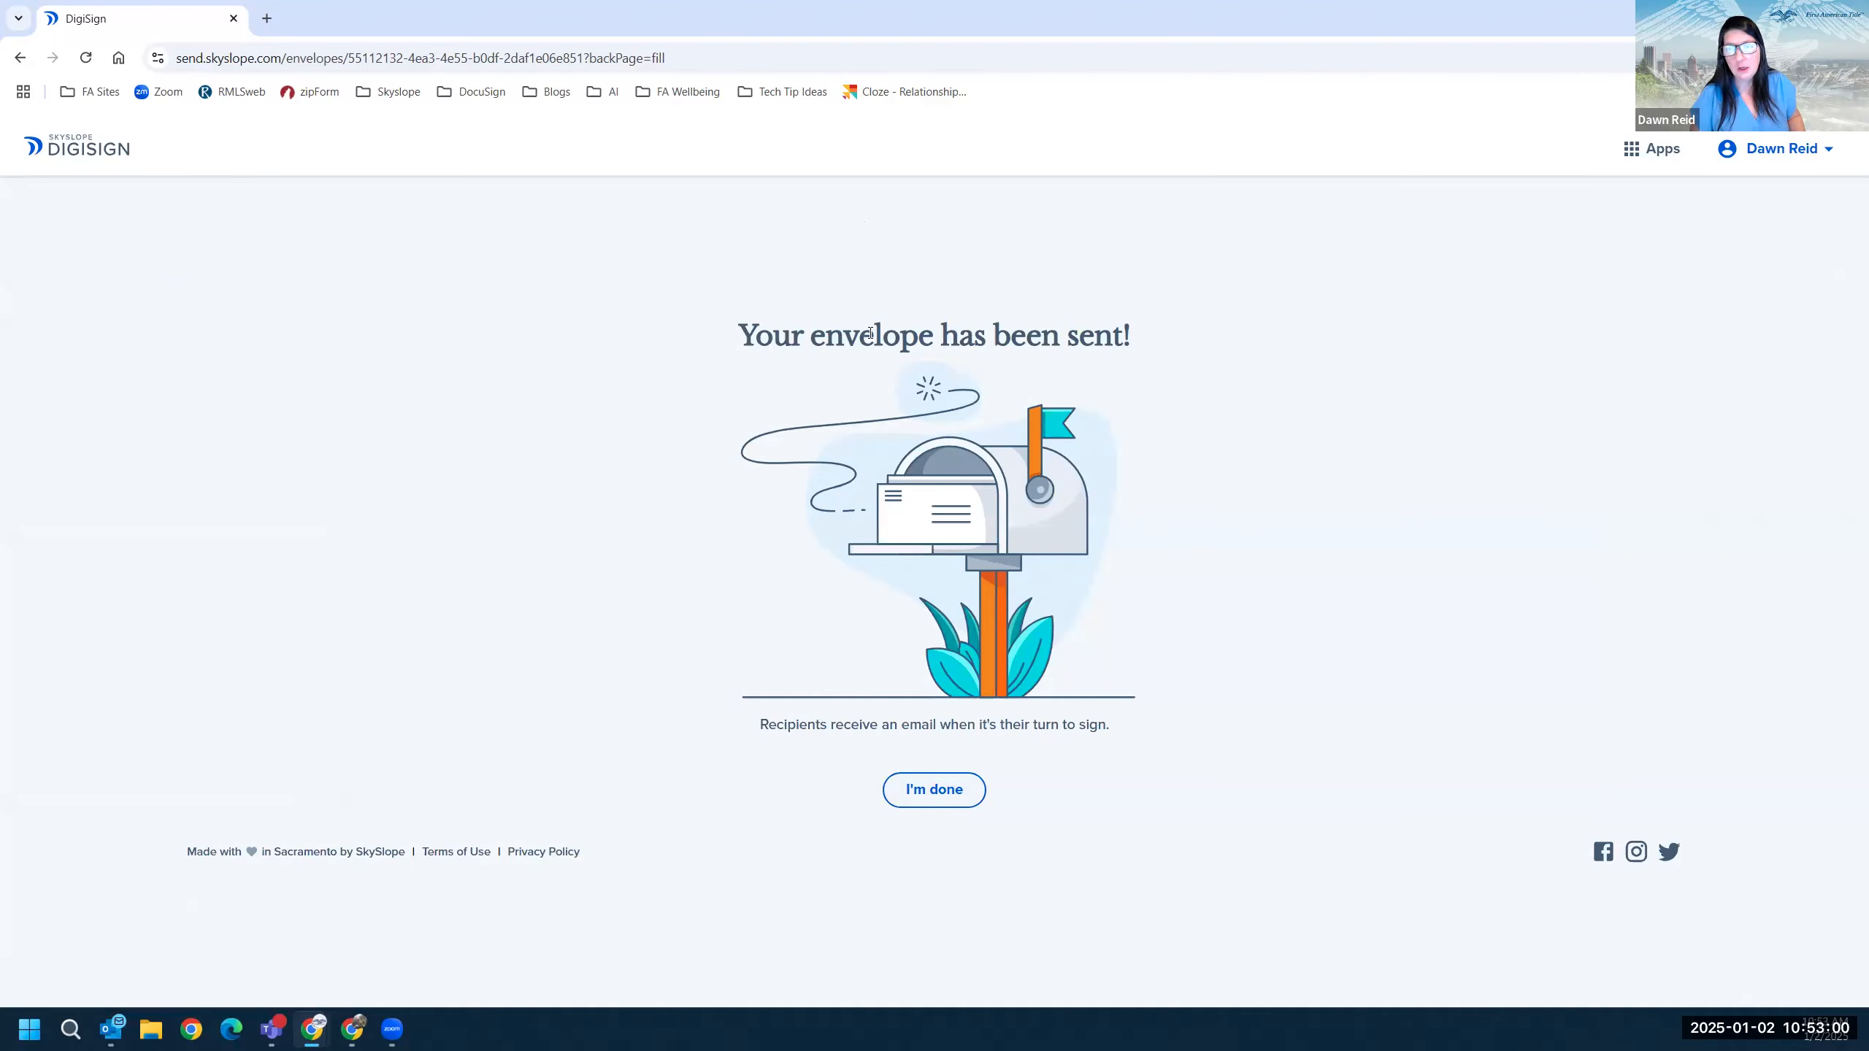
left_click(956, 794)
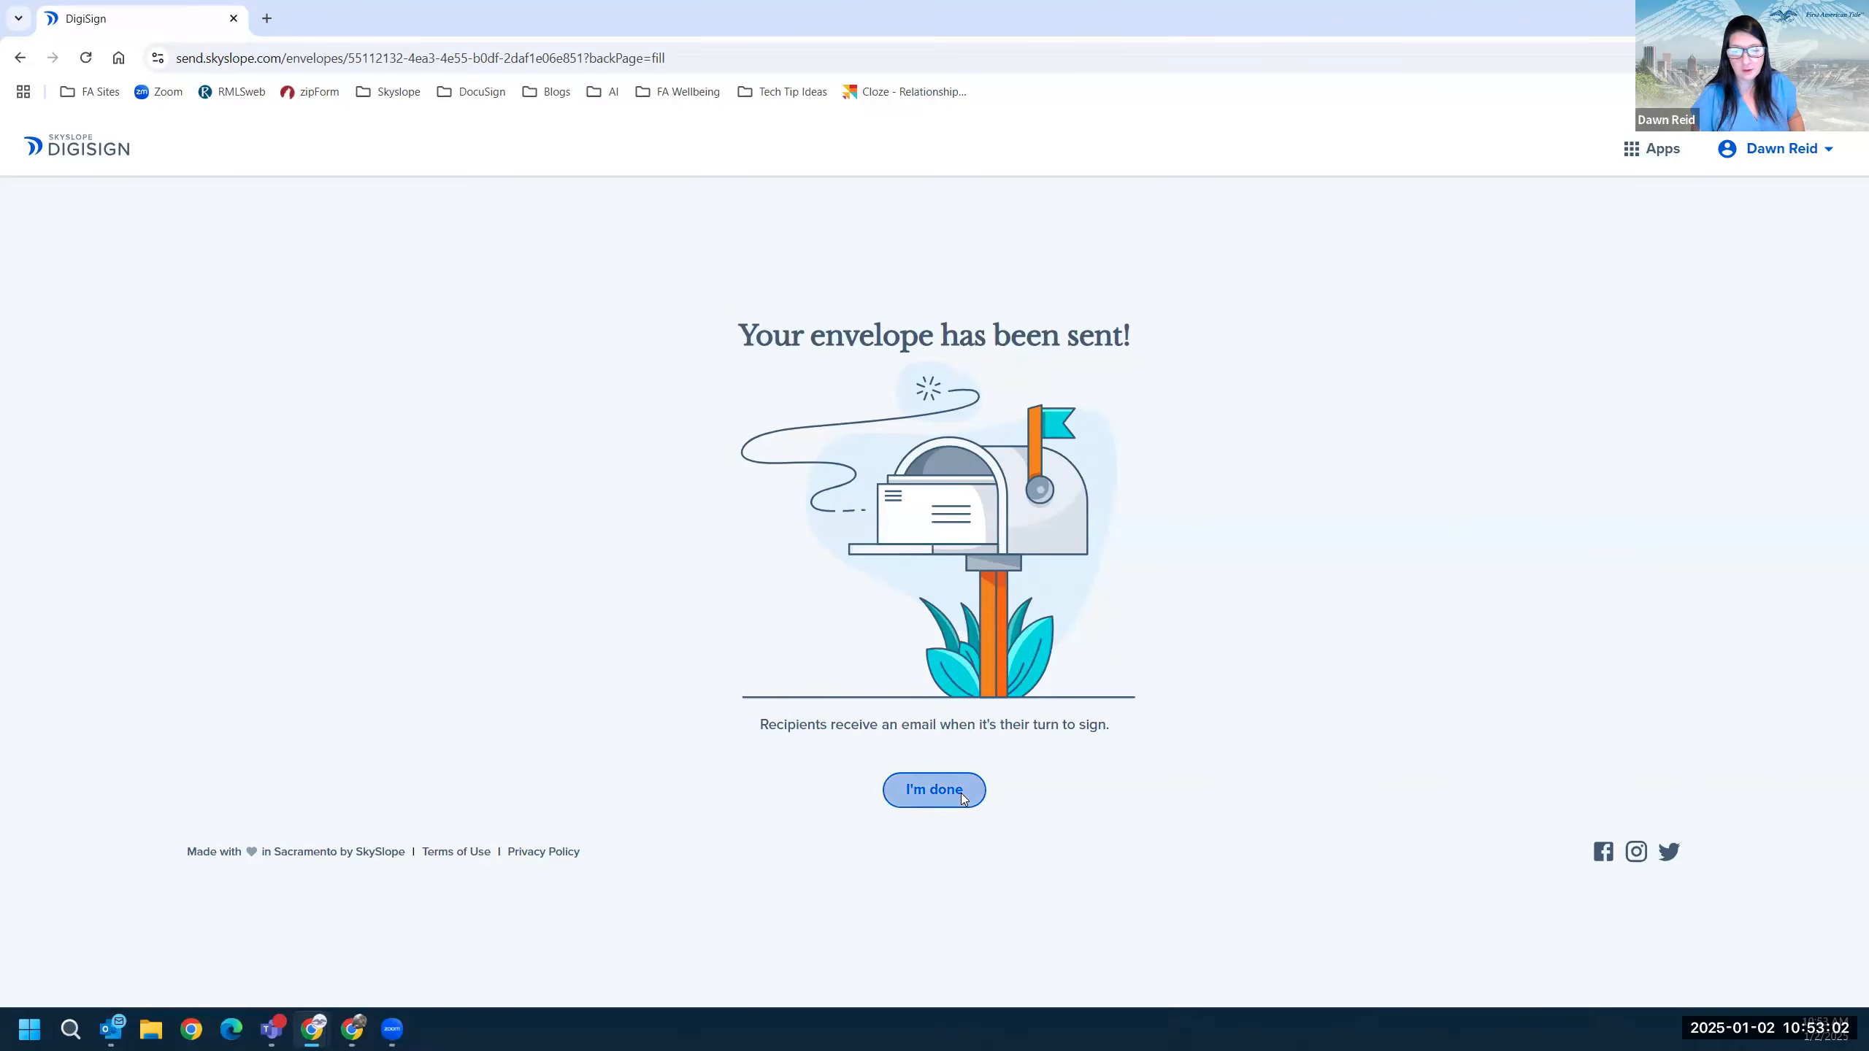
right_click(955, 802)
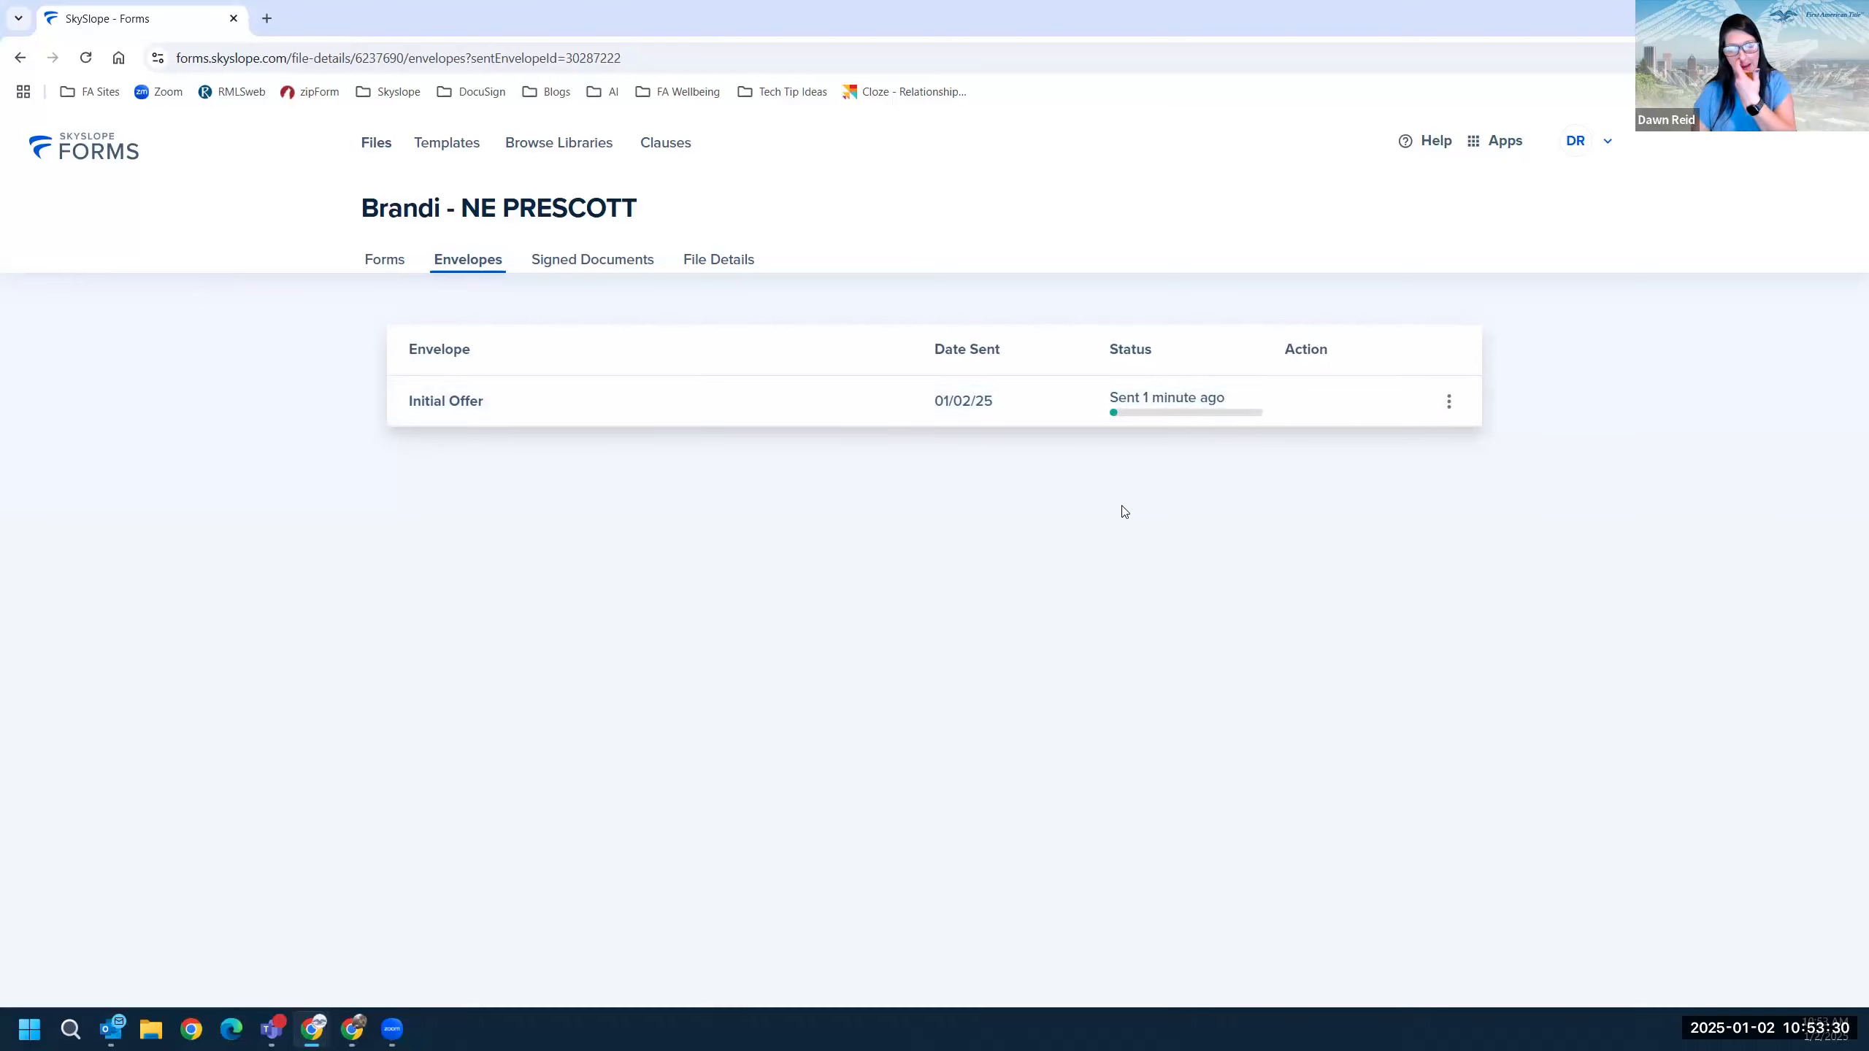
Open the Initial Offer envelope's Action menu, close it, then reopen it.
left_click(1450, 403)
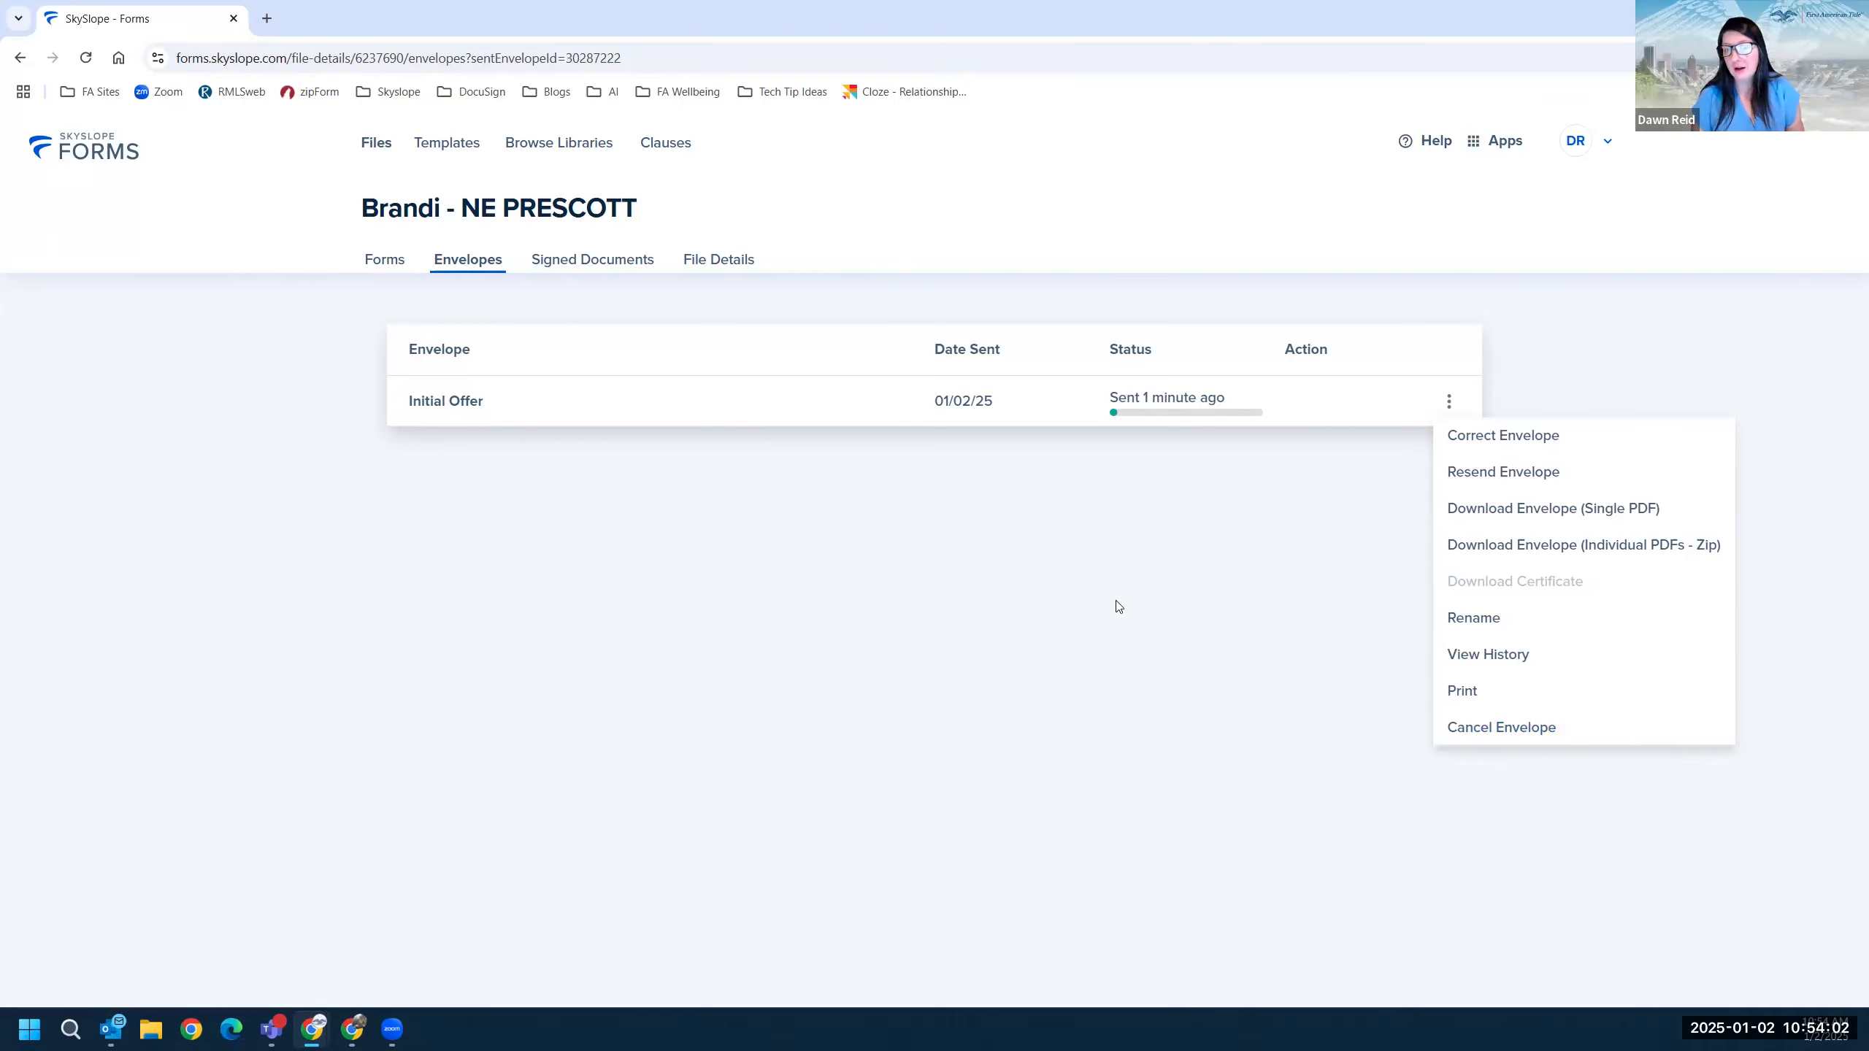
left_click(1186, 537)
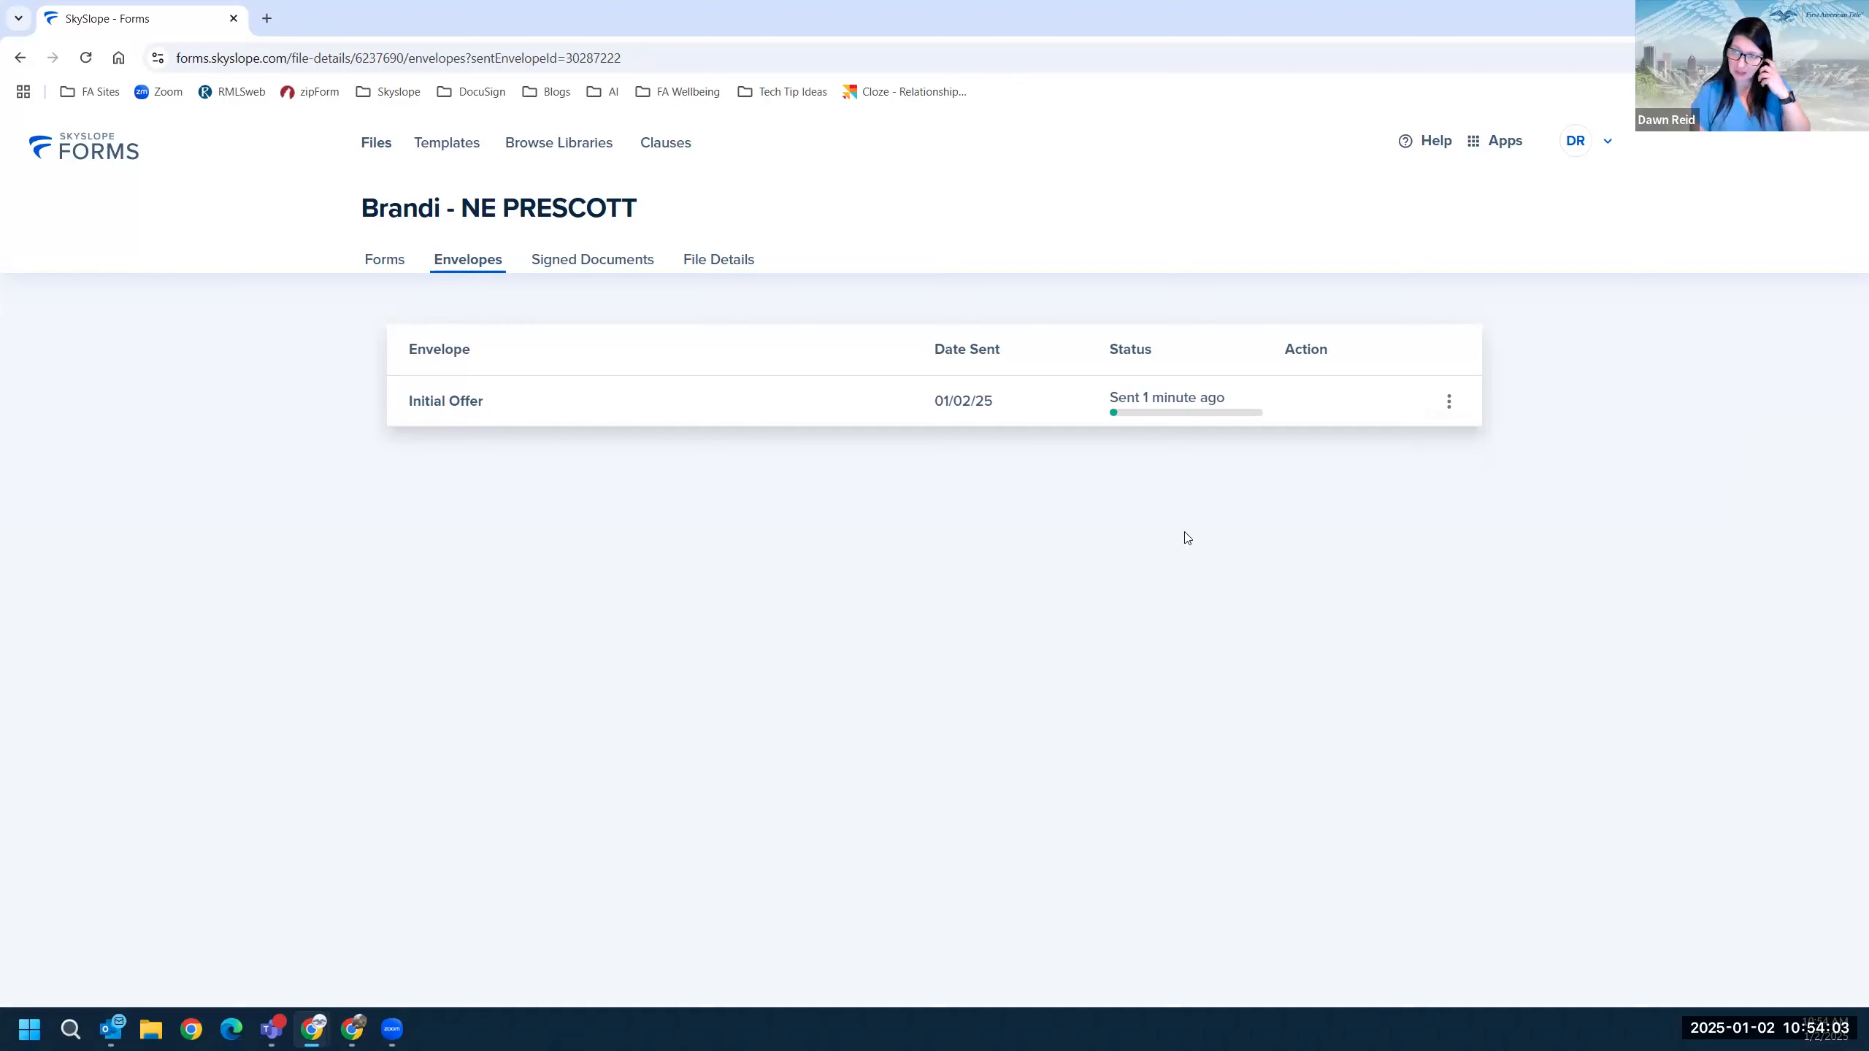
left_click(1449, 403)
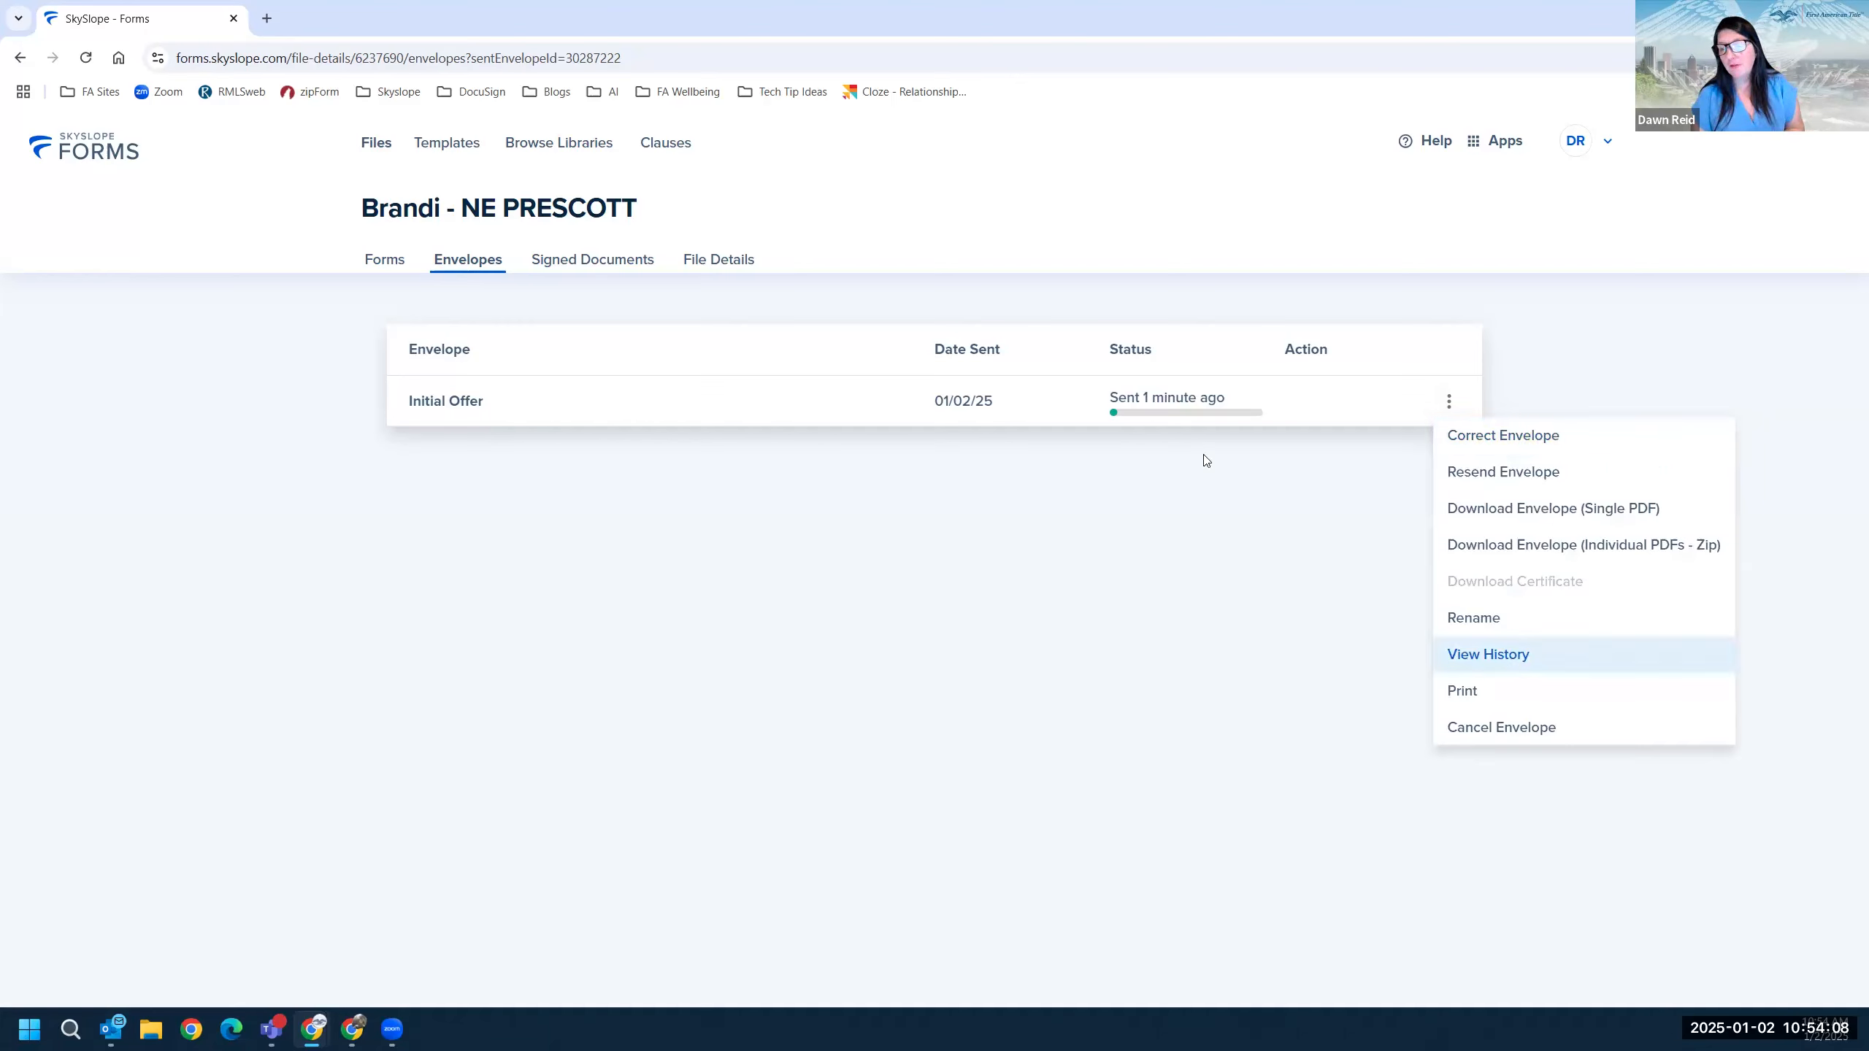
left_click(1505, 655)
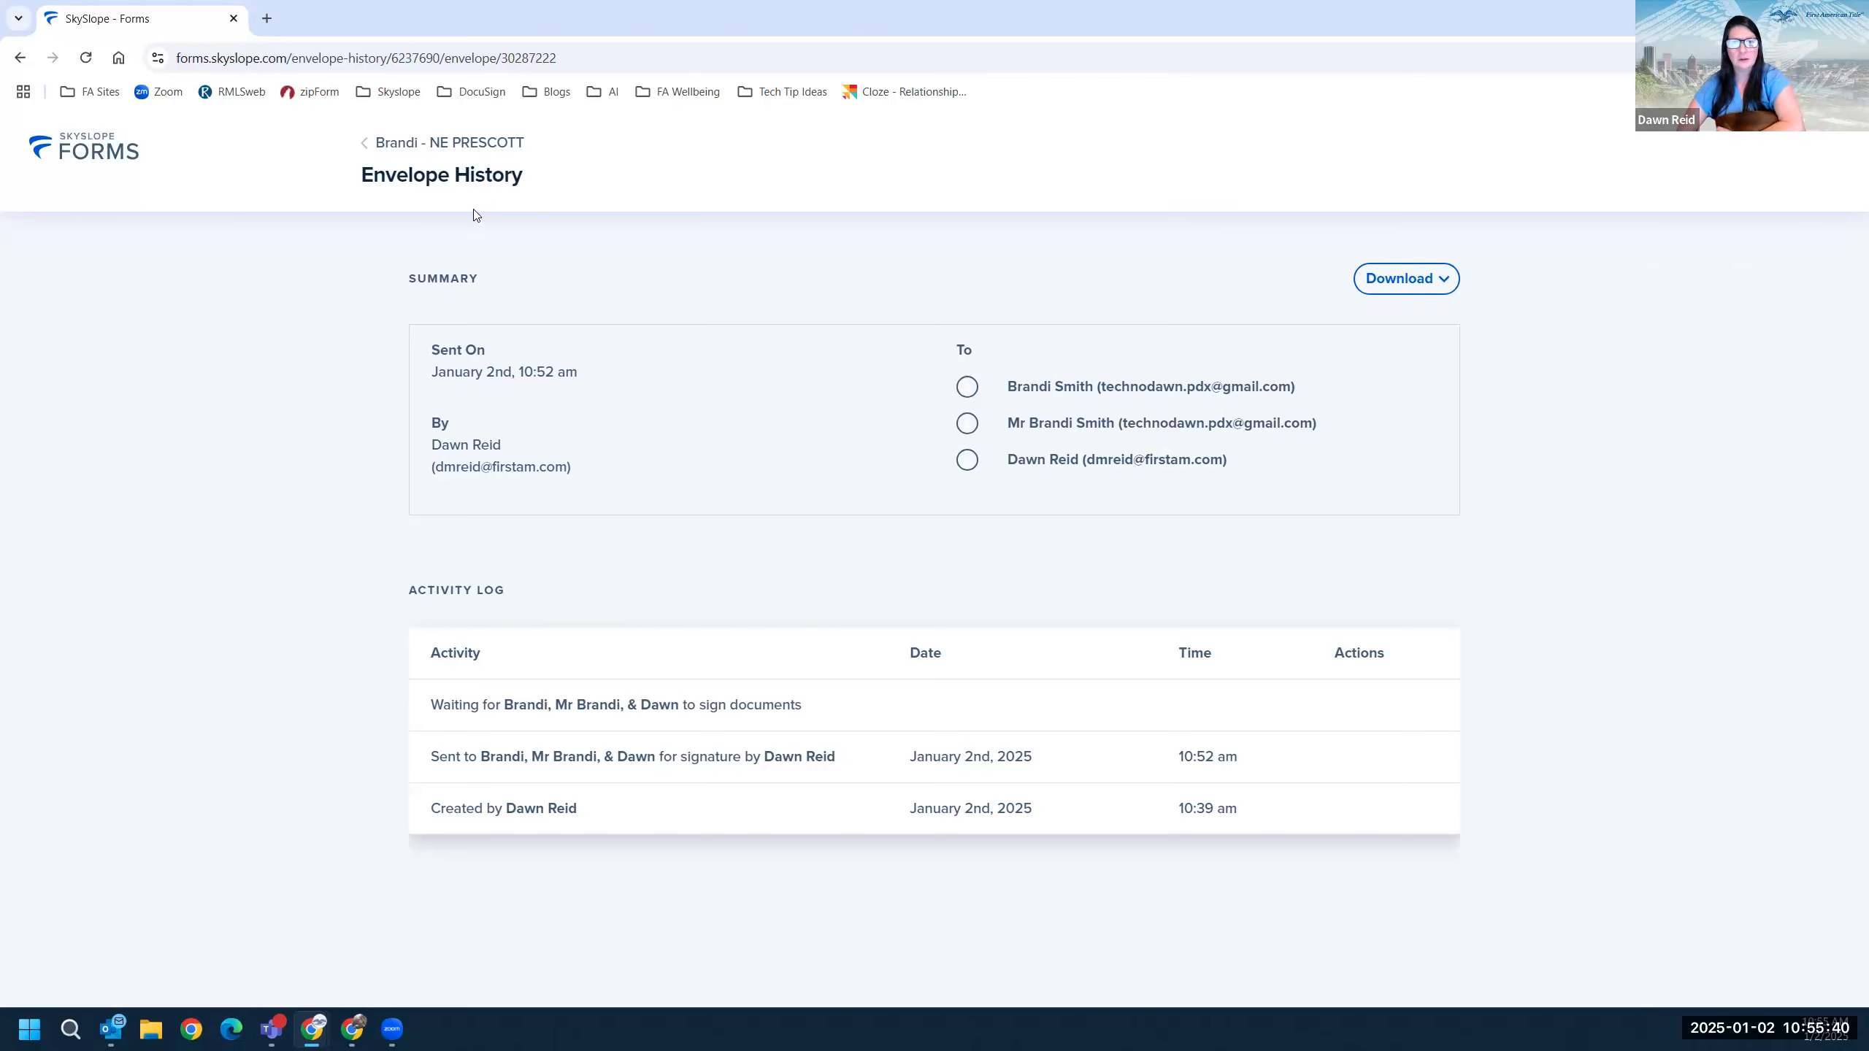
left_click(365, 148)
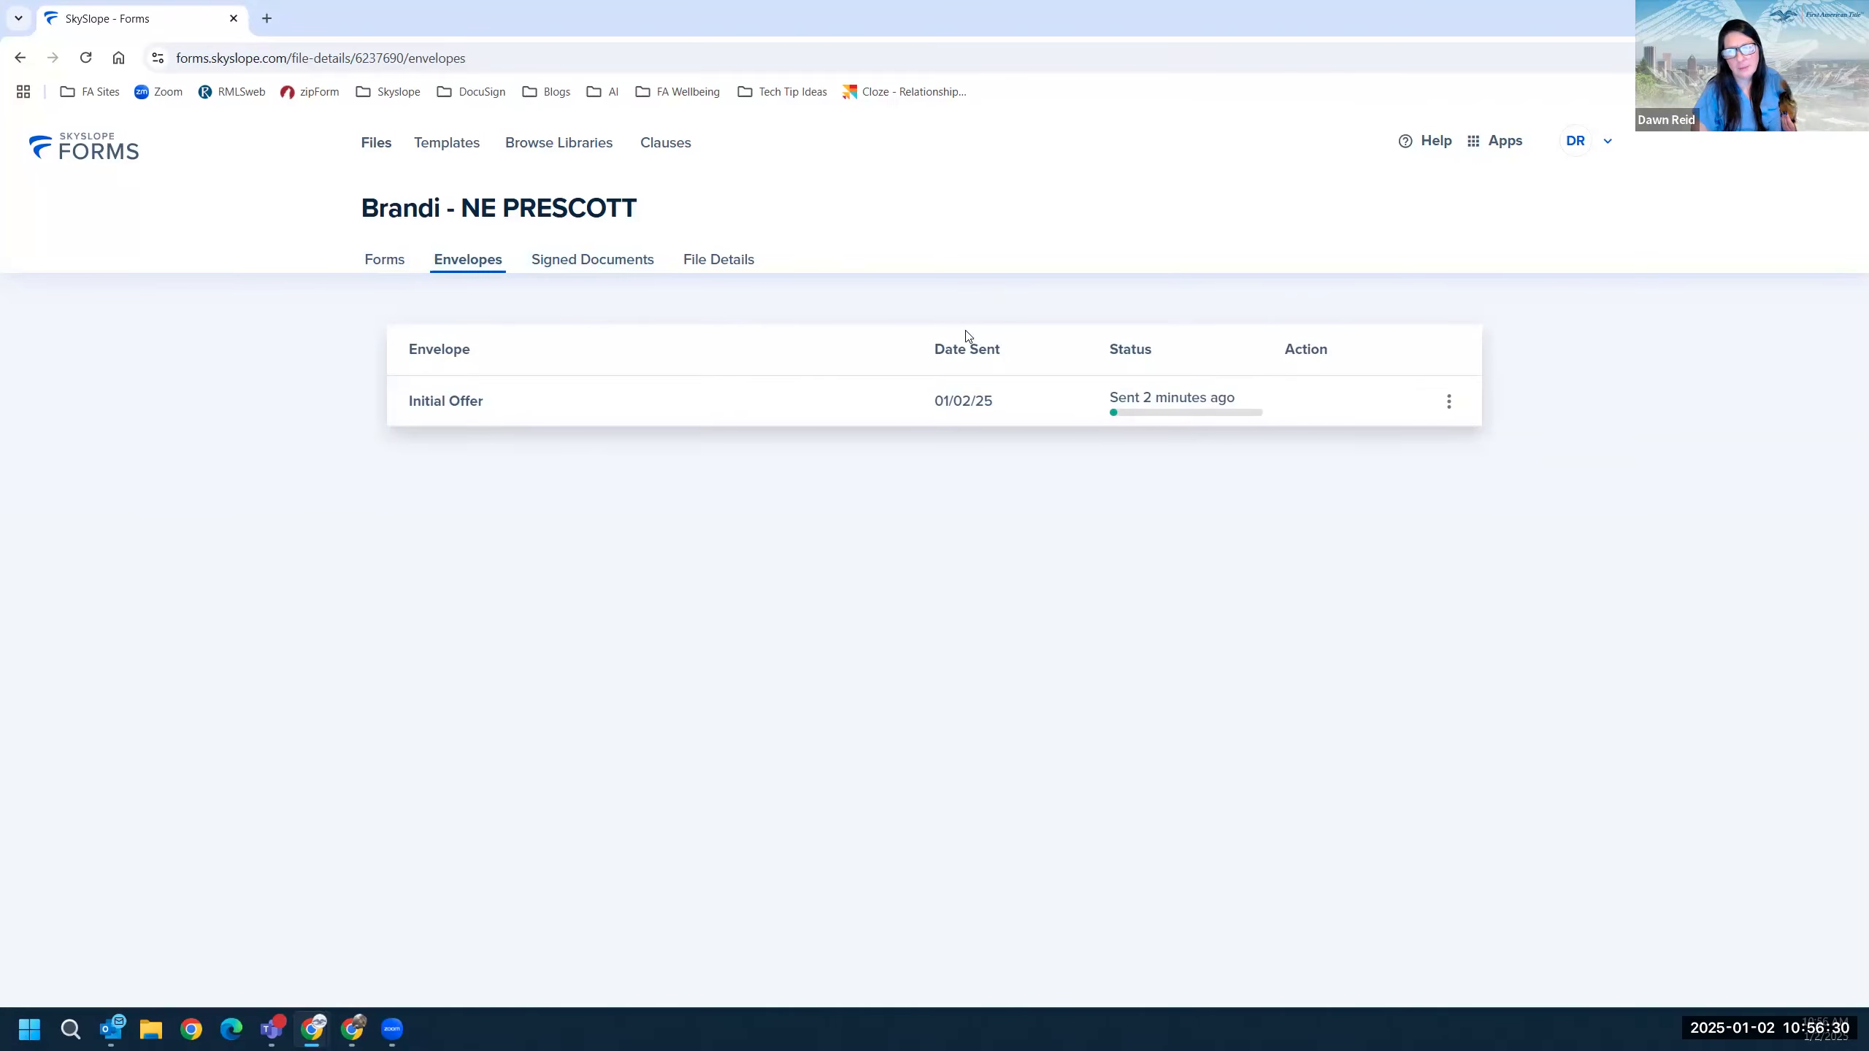
Choose Correct Envelope for the sent Initial Offer envelope and confirm the correction.
left_click(1447, 401)
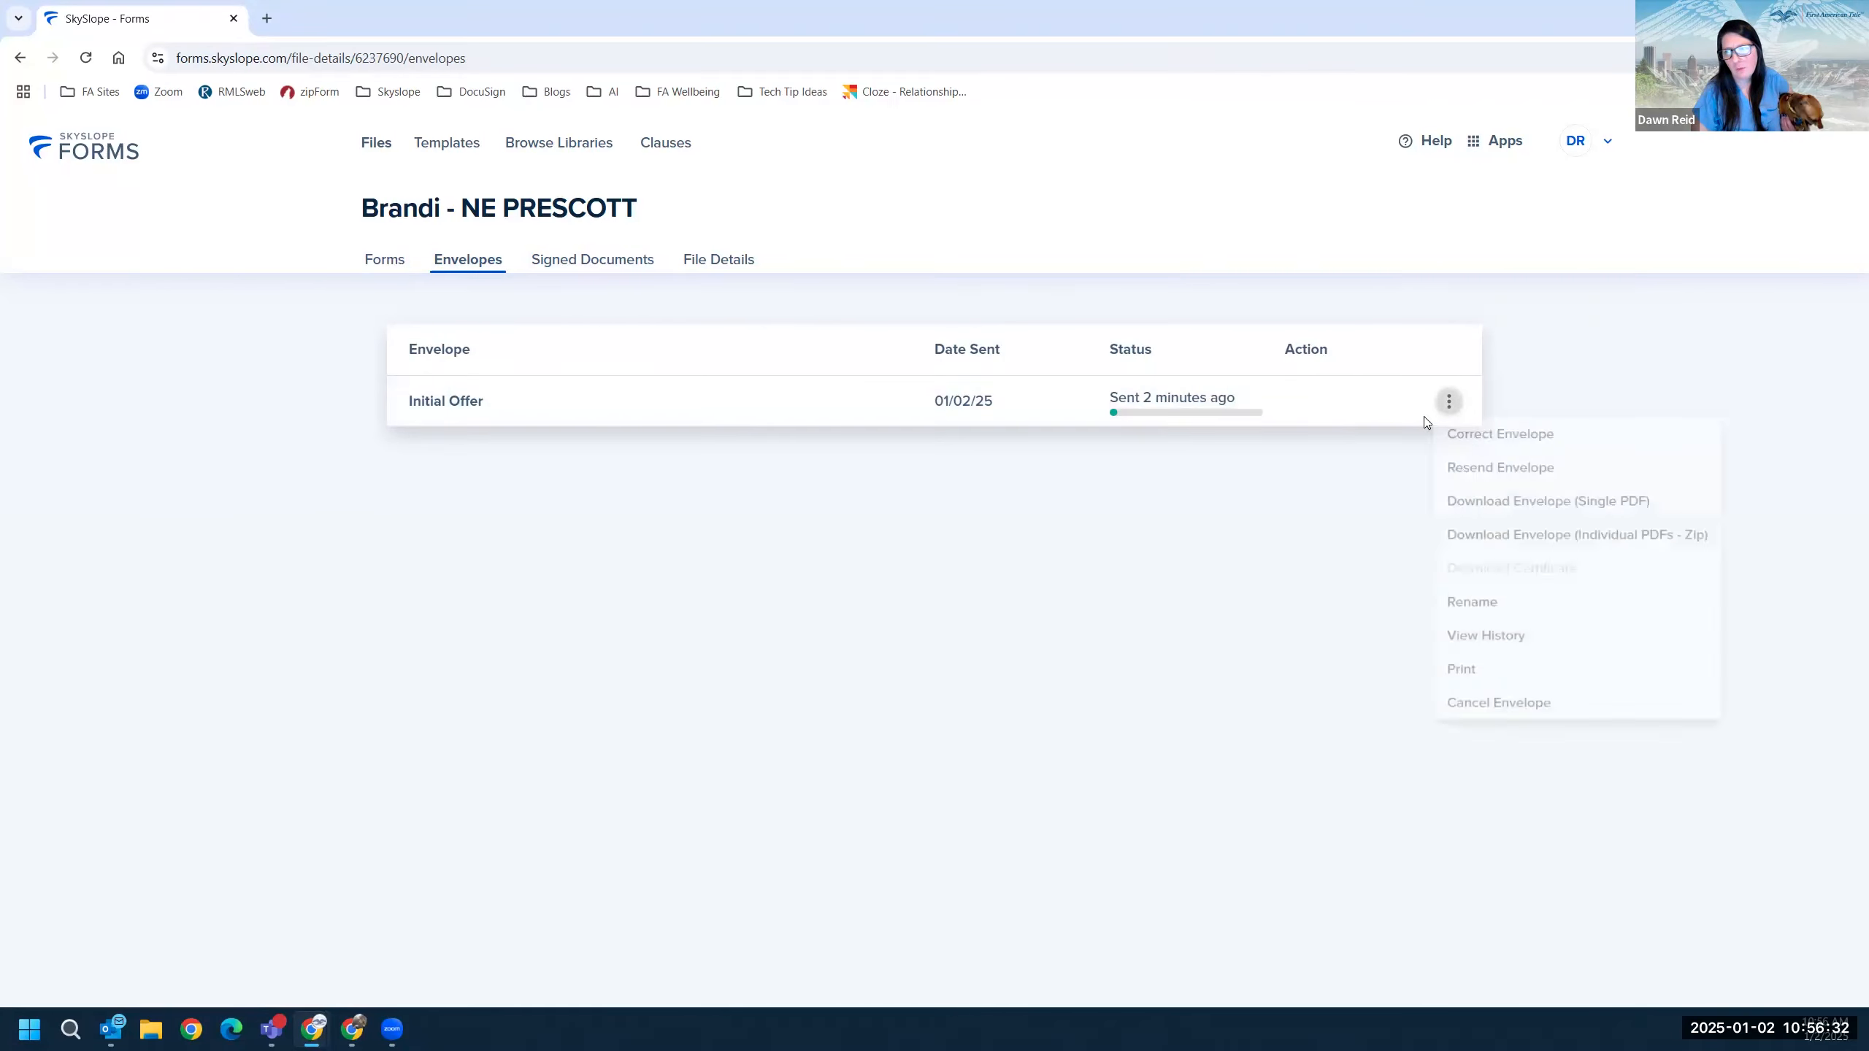
left_click(1460, 441)
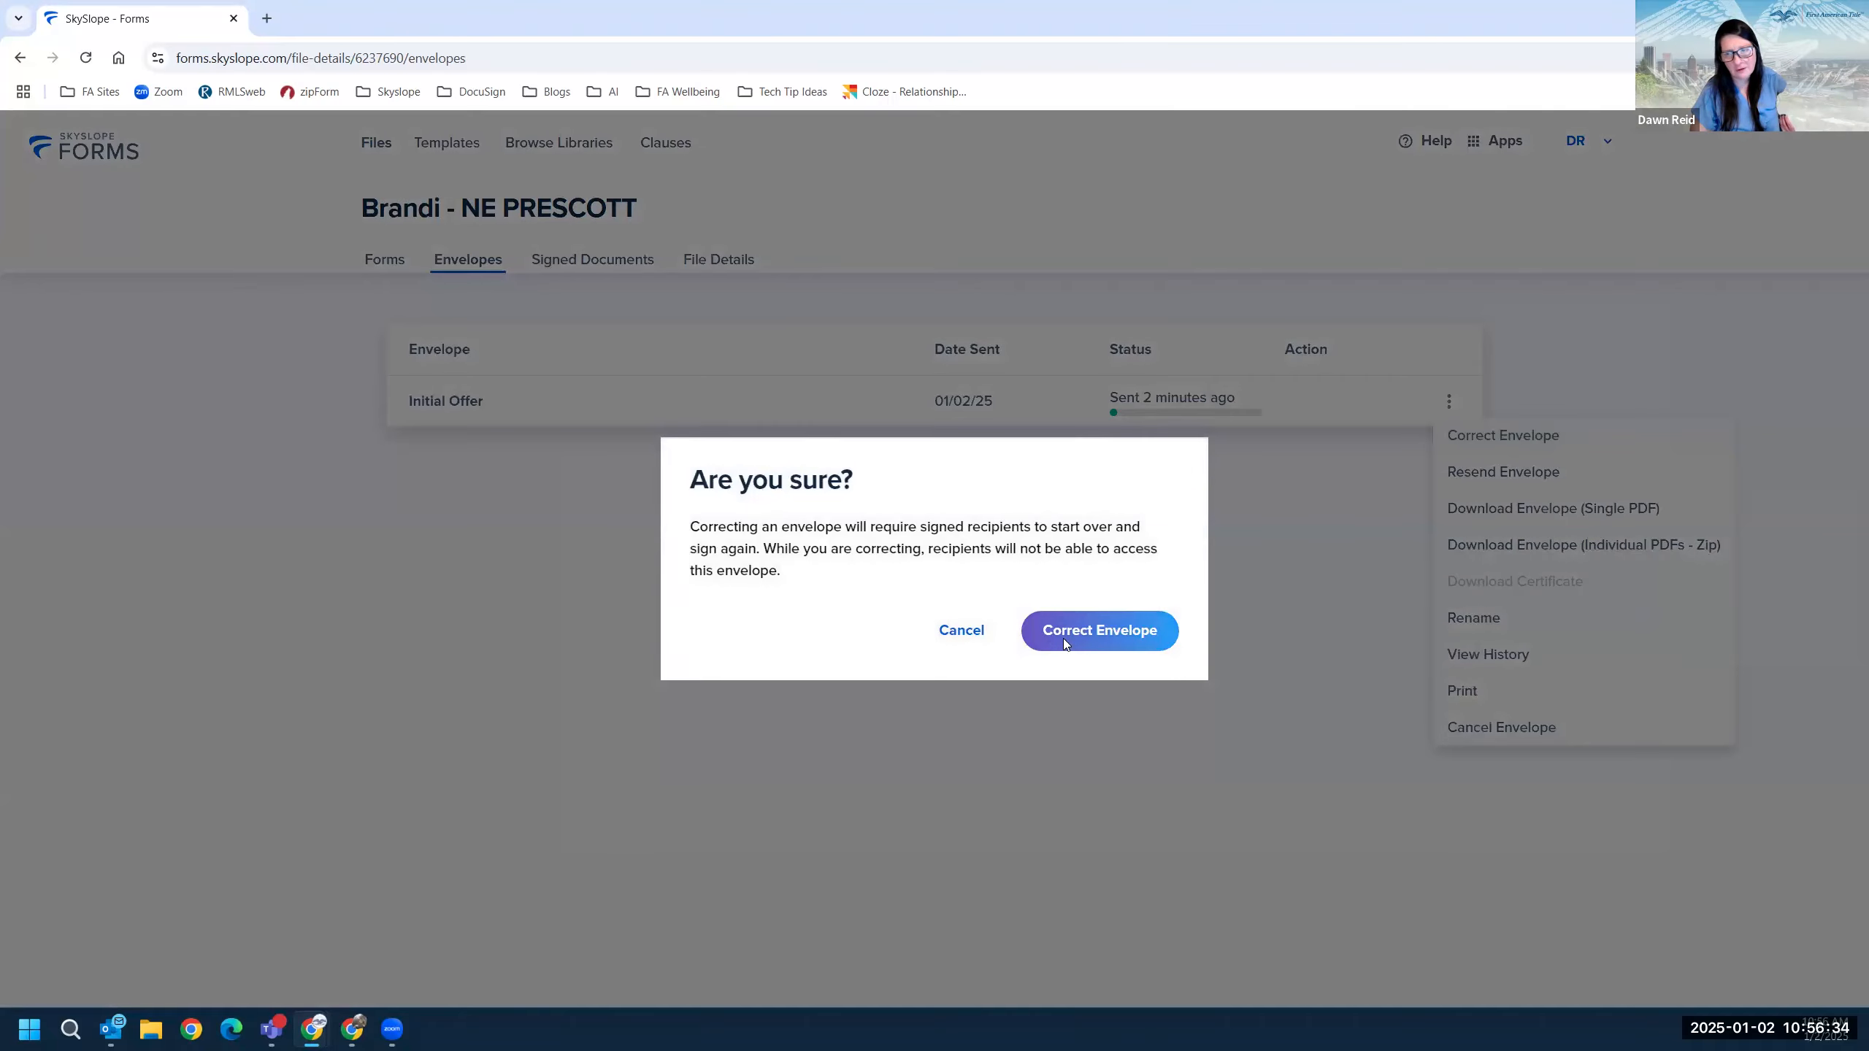
left_click(1063, 638)
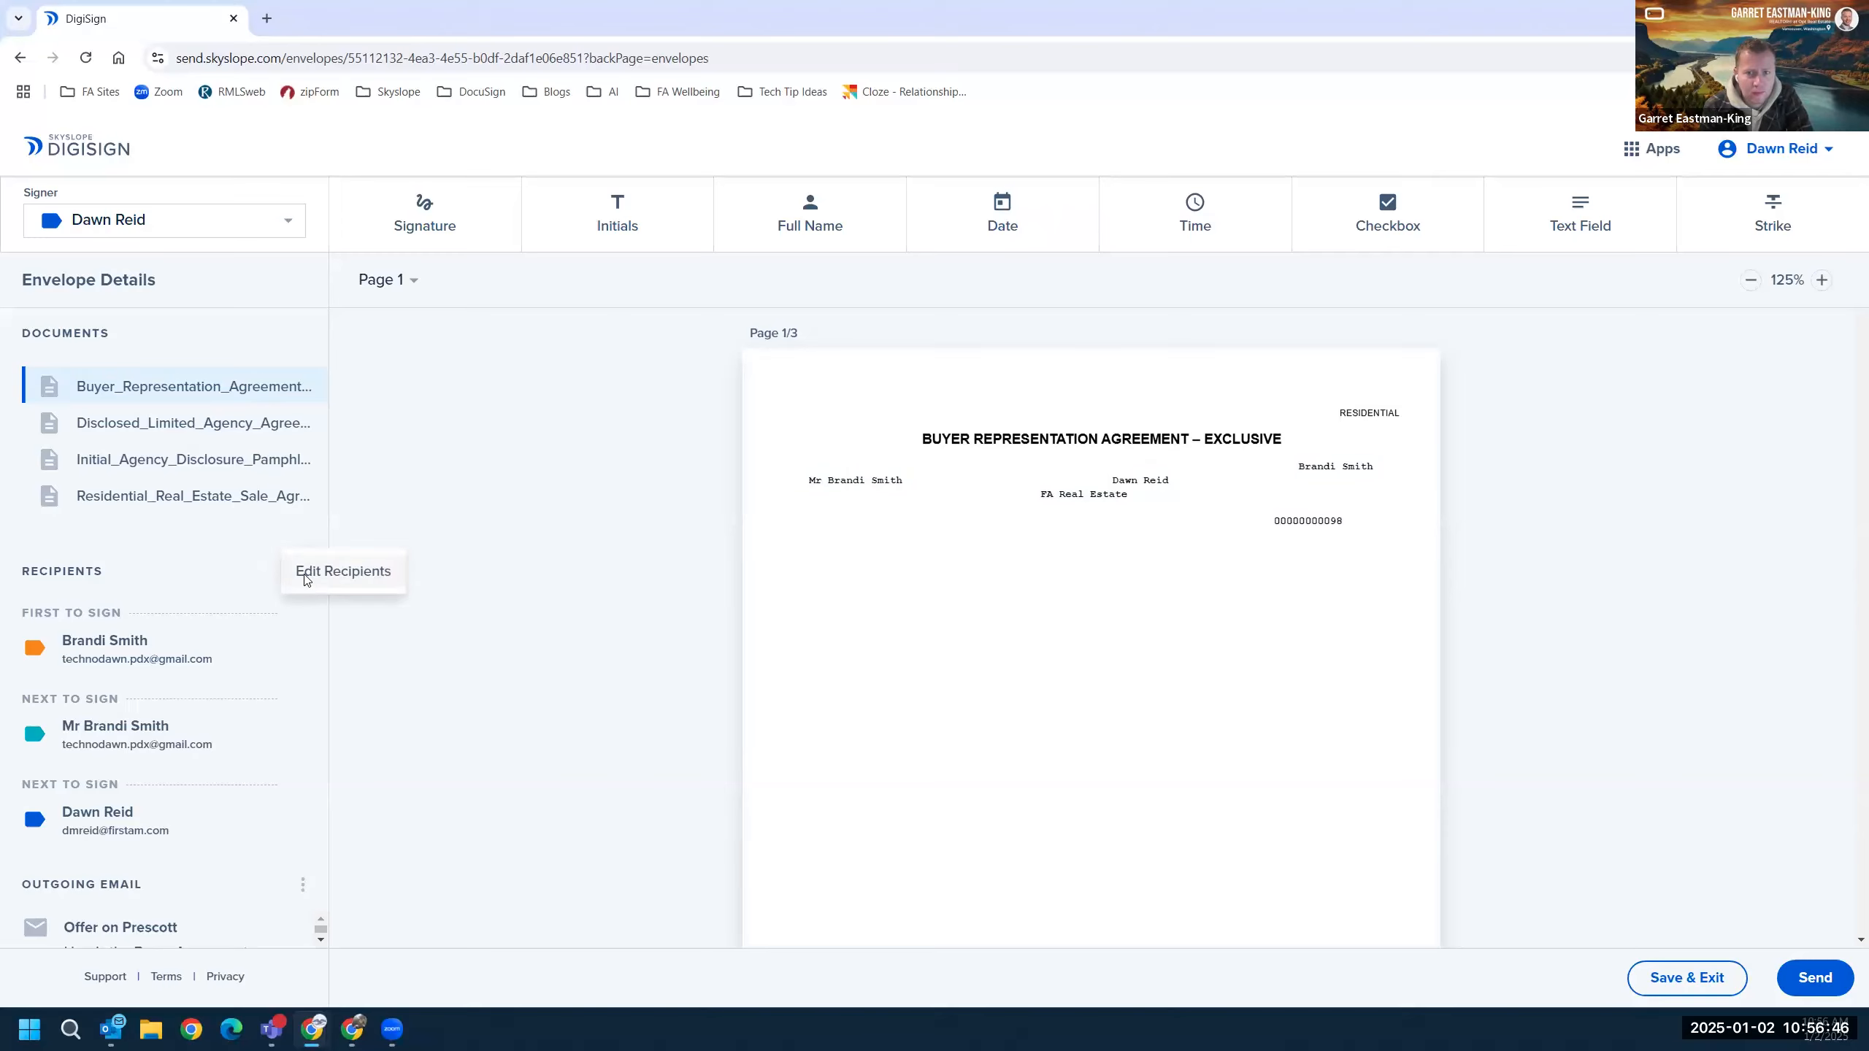
left_click(302, 575)
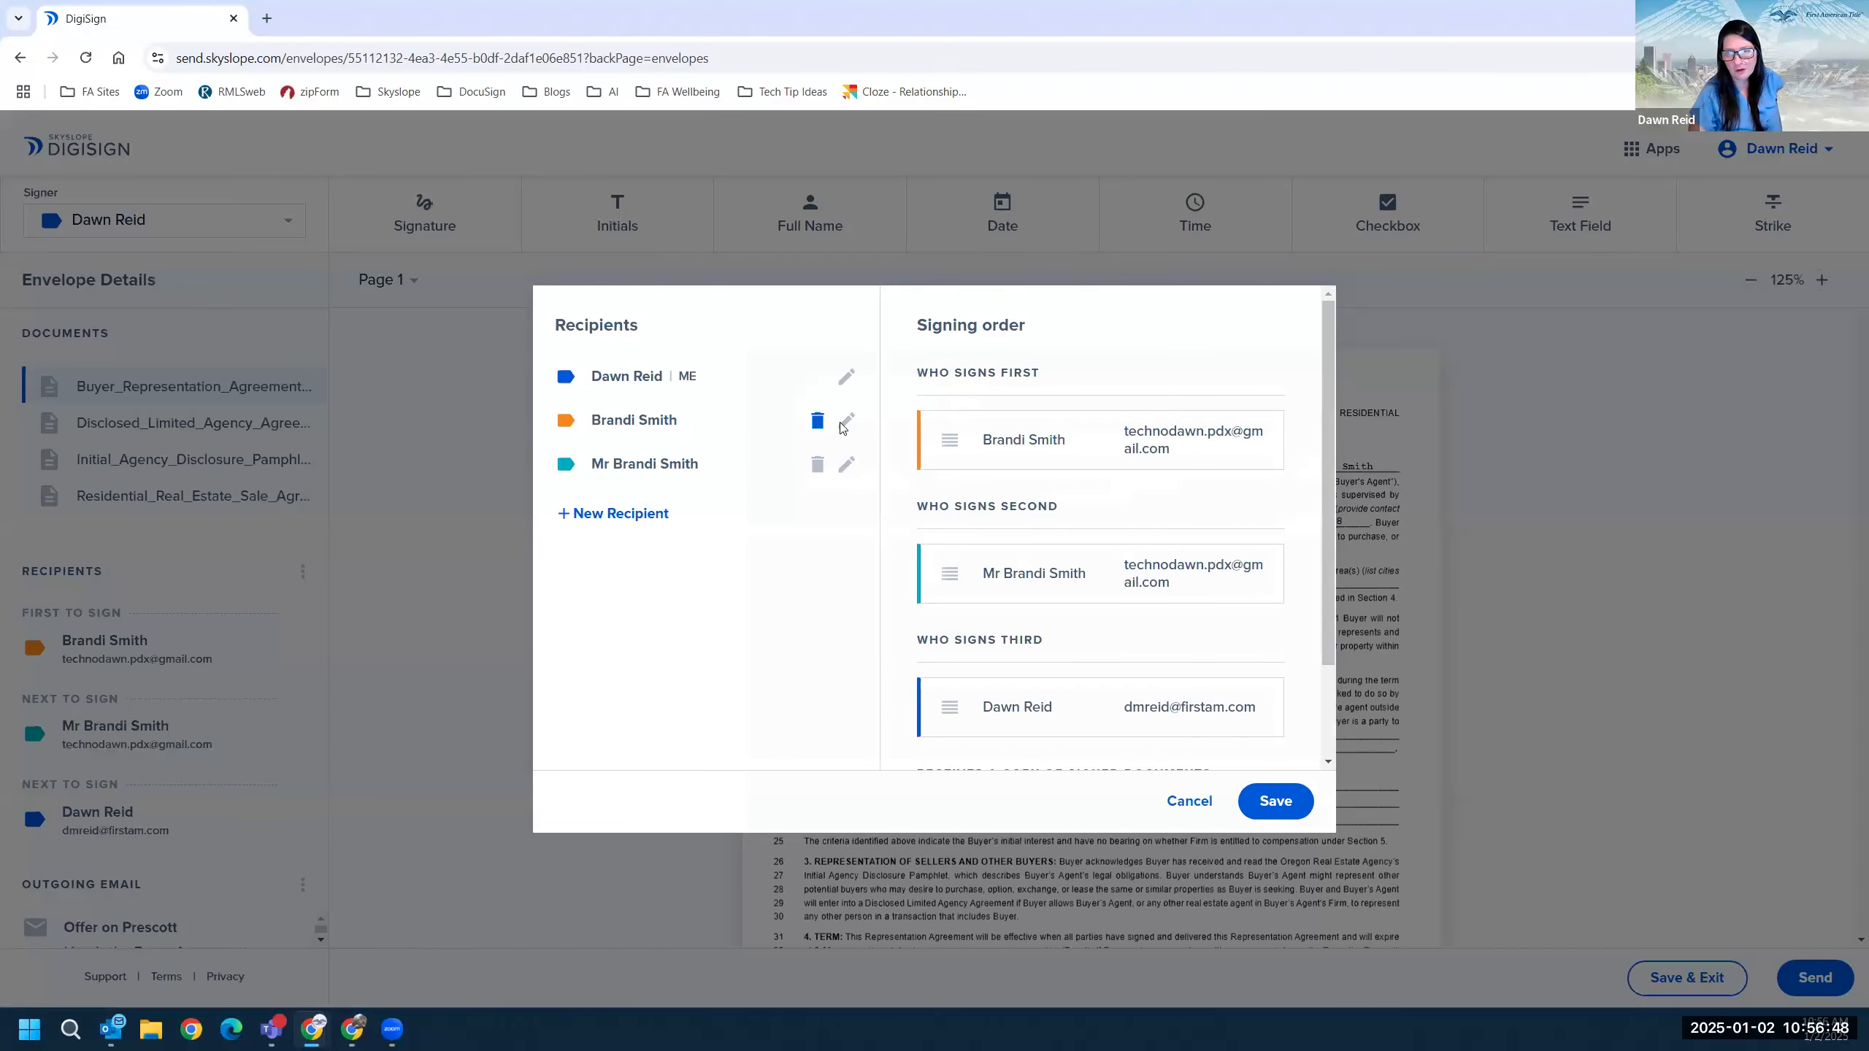
left_click(846, 420)
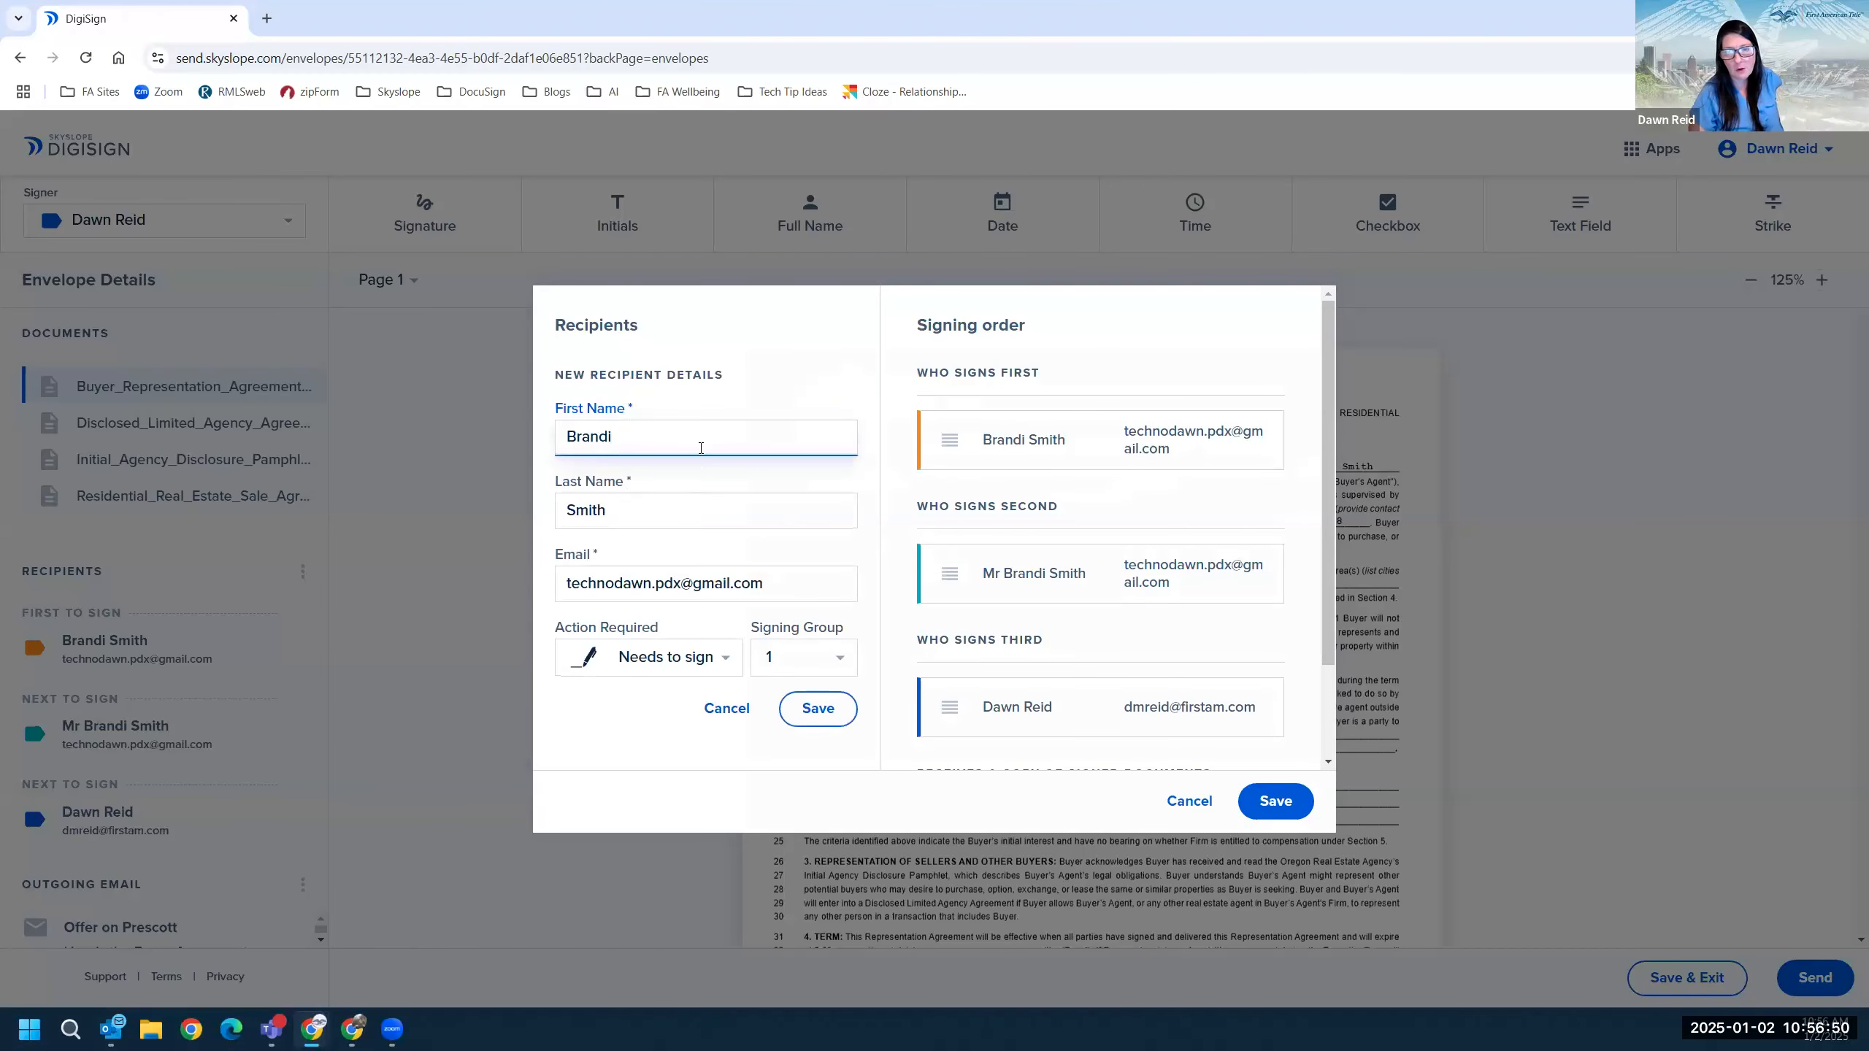
double_click(704, 437)
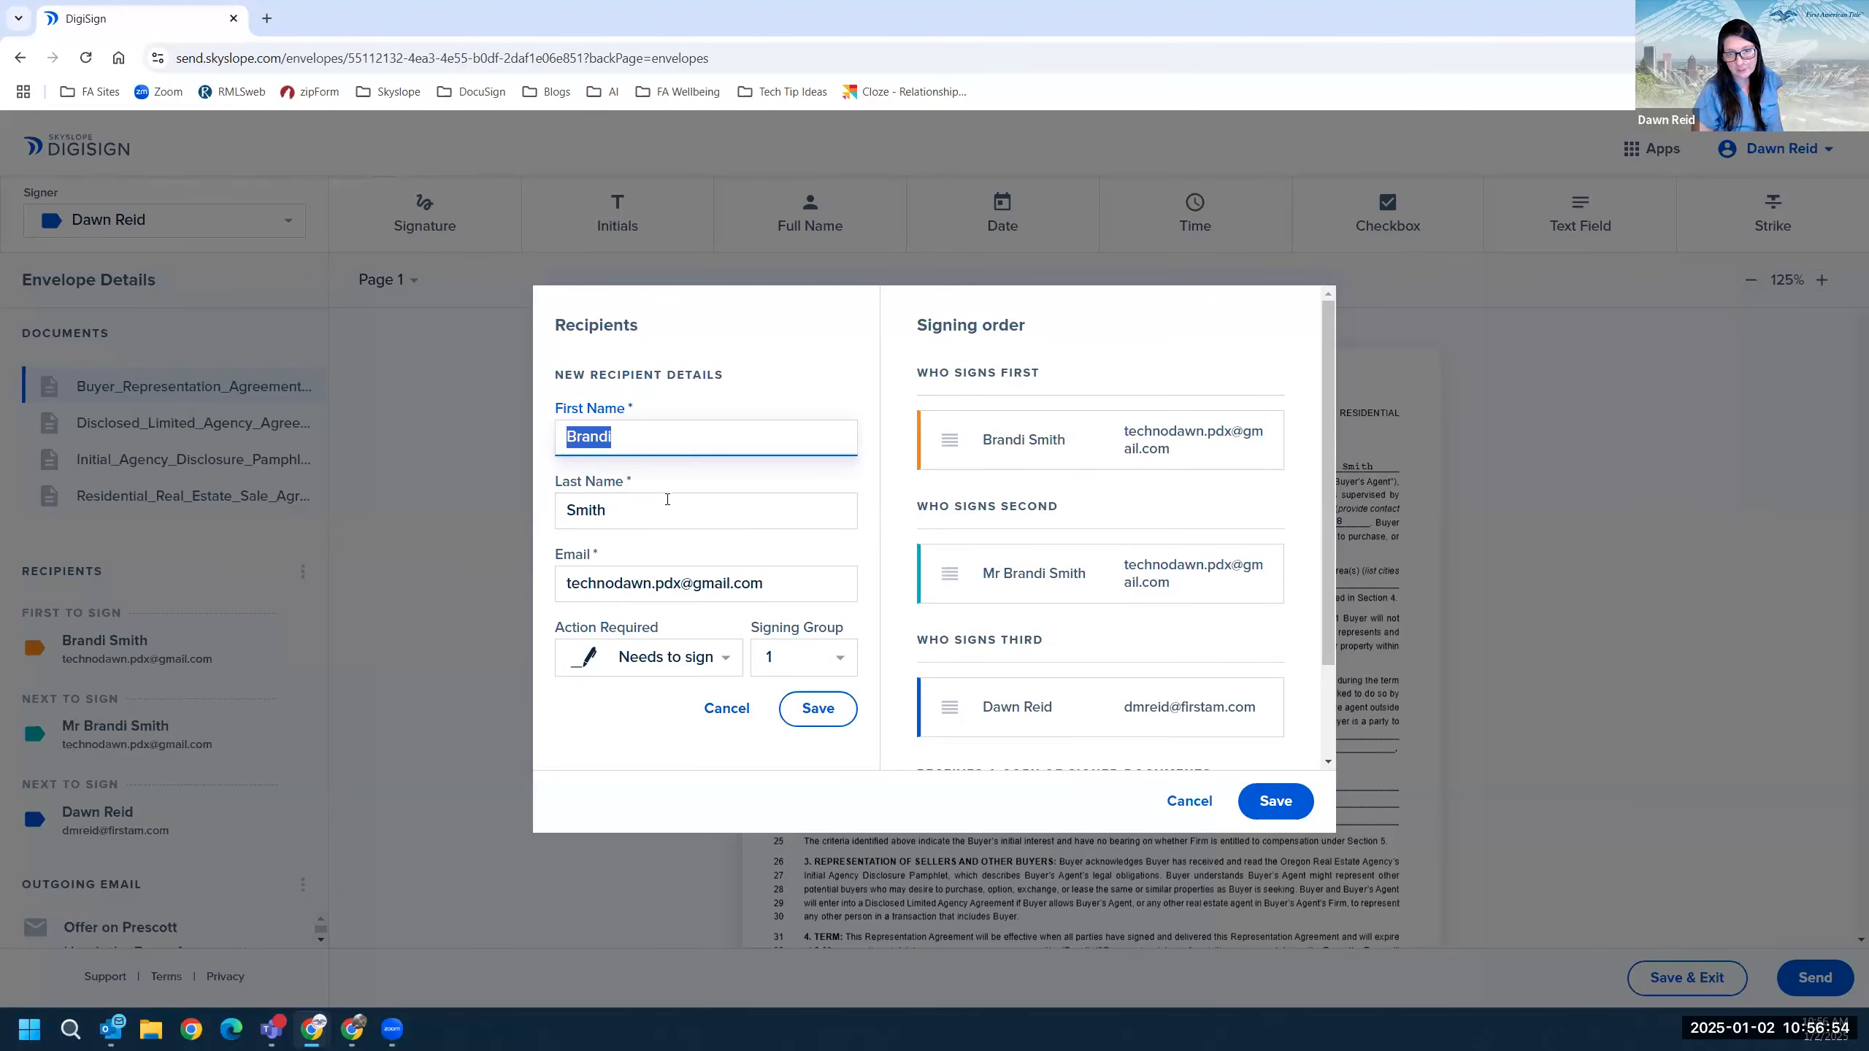
key("Tab")
key("shift+Tab")
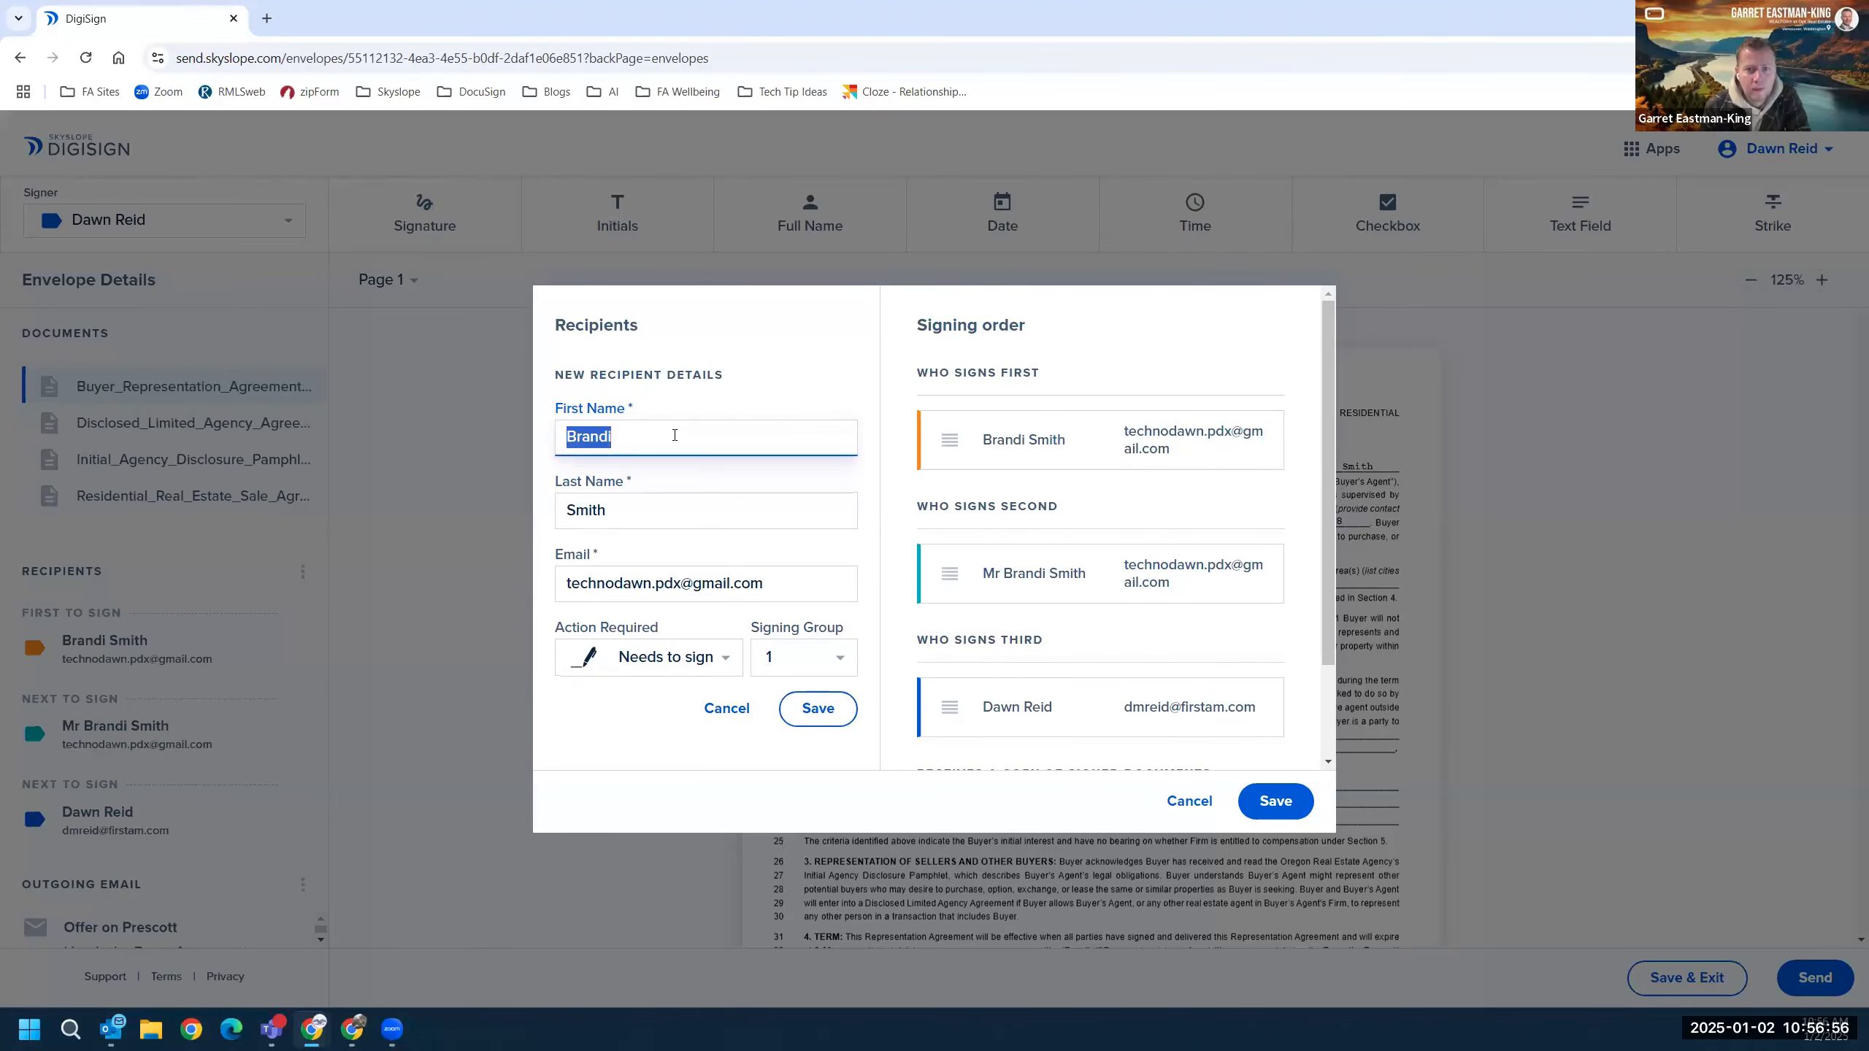
left_click(675, 435)
type("M")
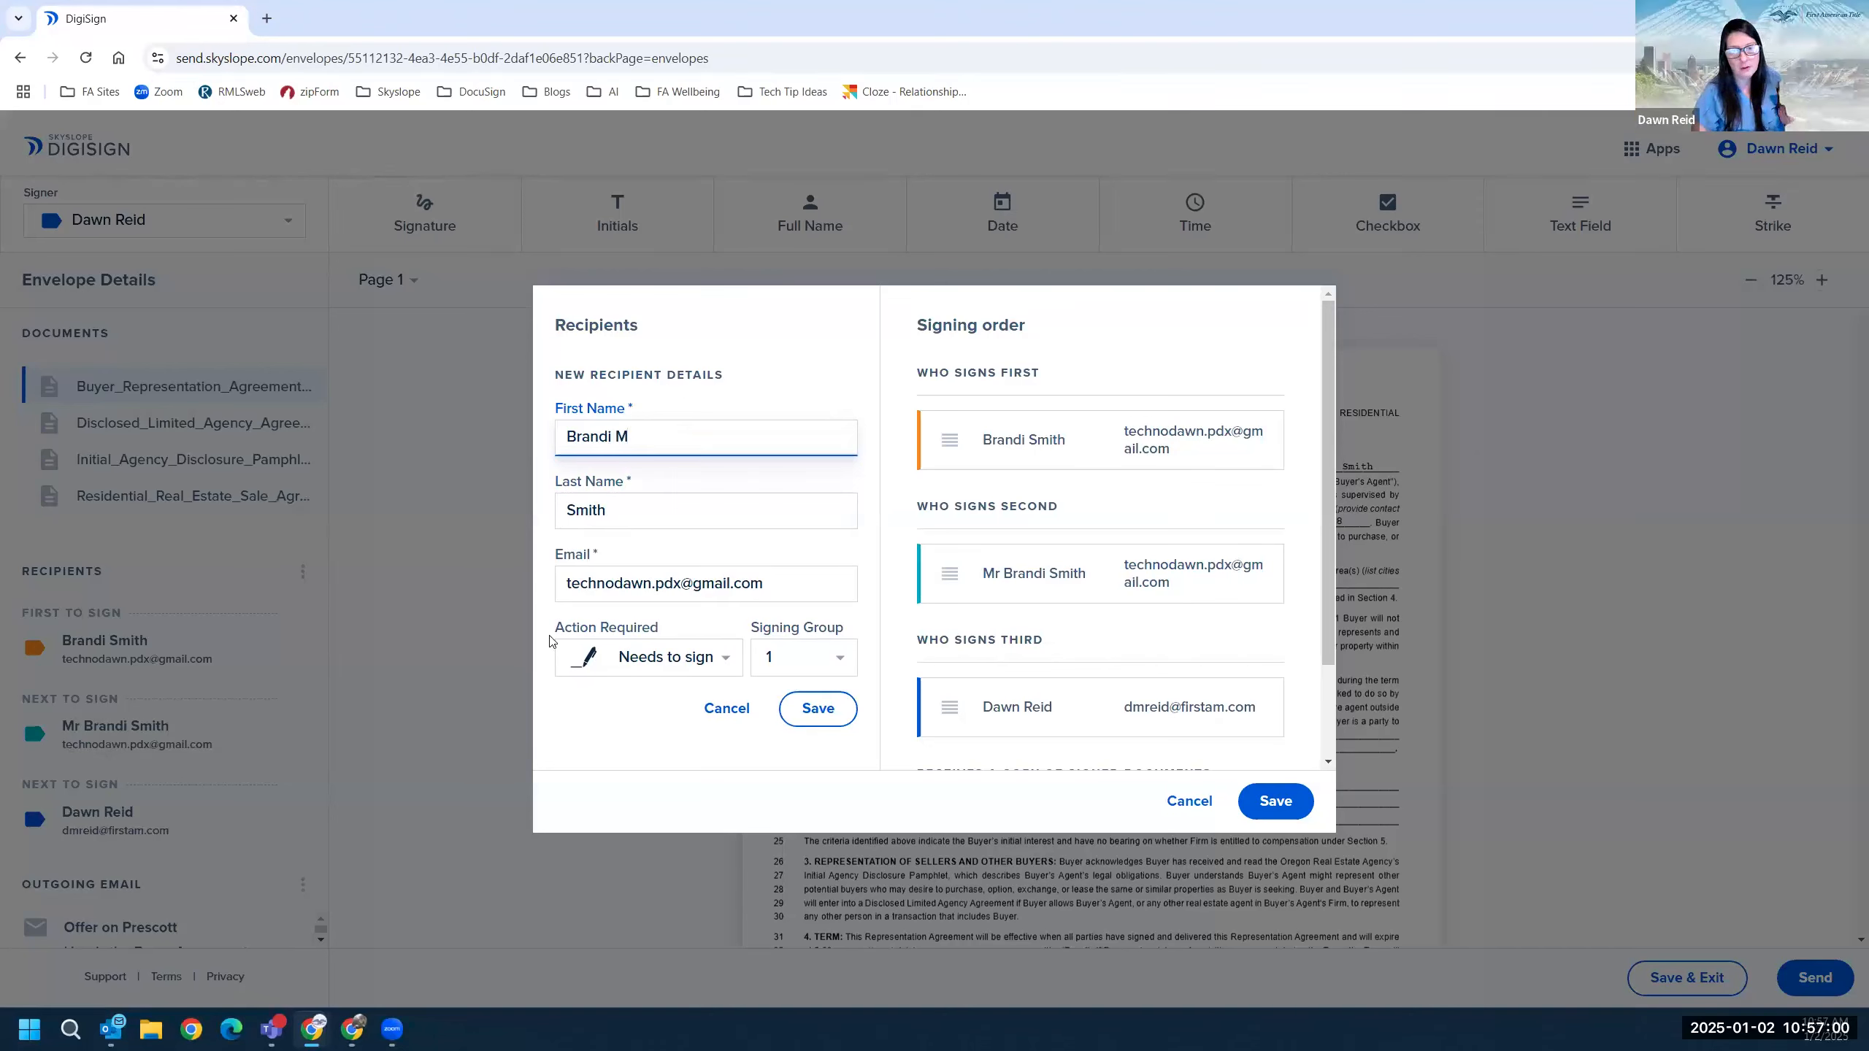
left_click(824, 710)
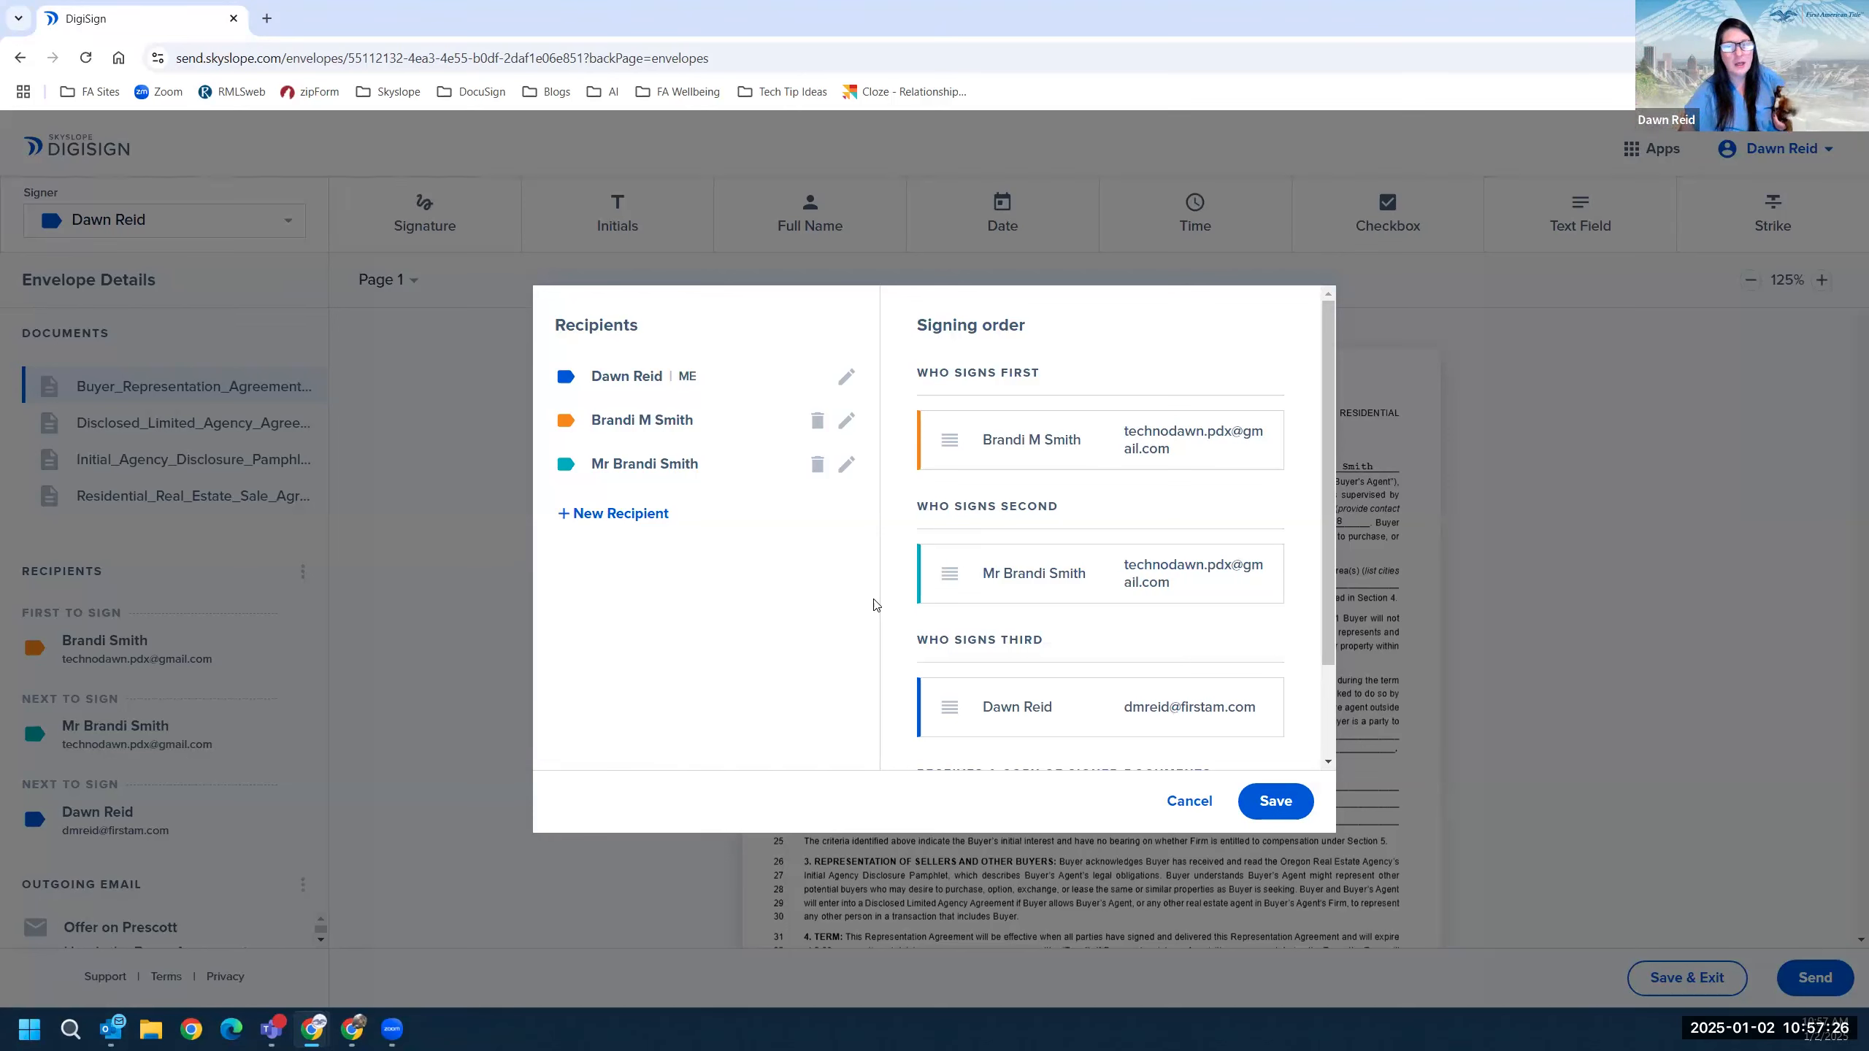
left_click(1187, 802)
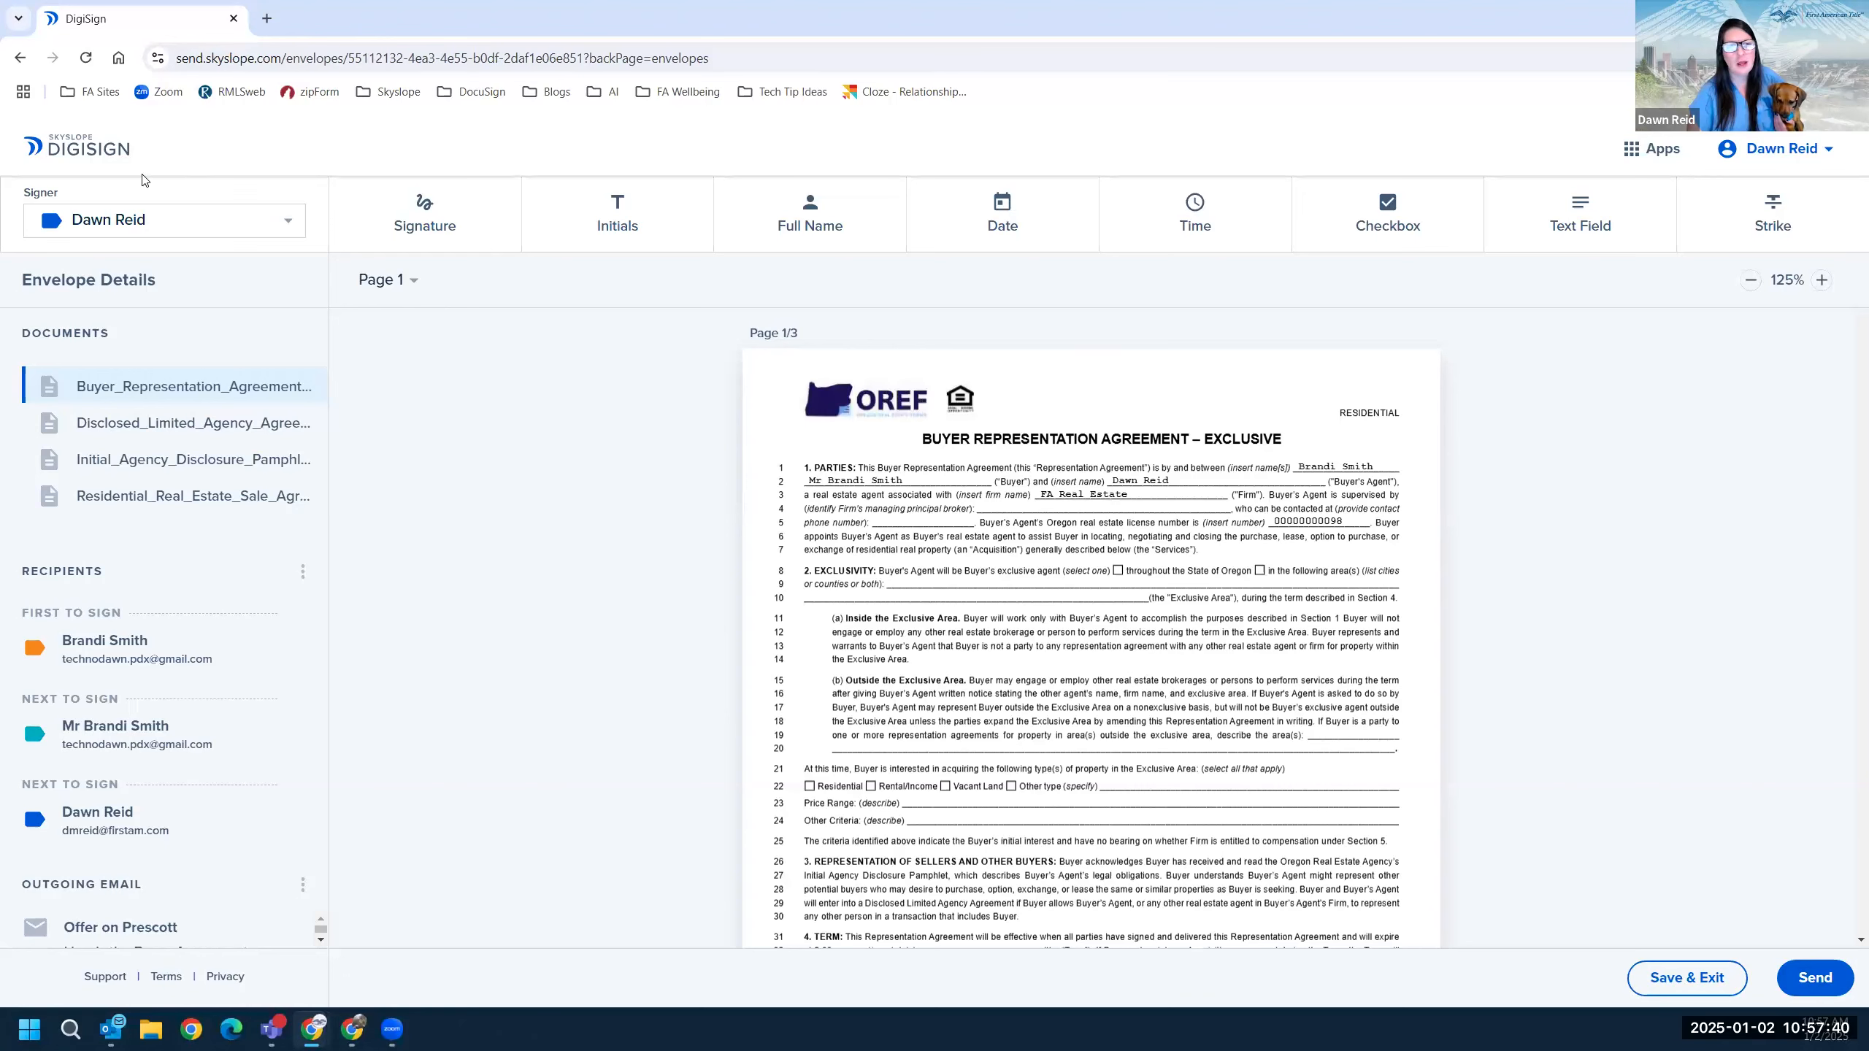
Switch from DigiSign back to SkySlope Forms, confirming you want to leave the page.
left_click(1630, 148)
left_click(1652, 254)
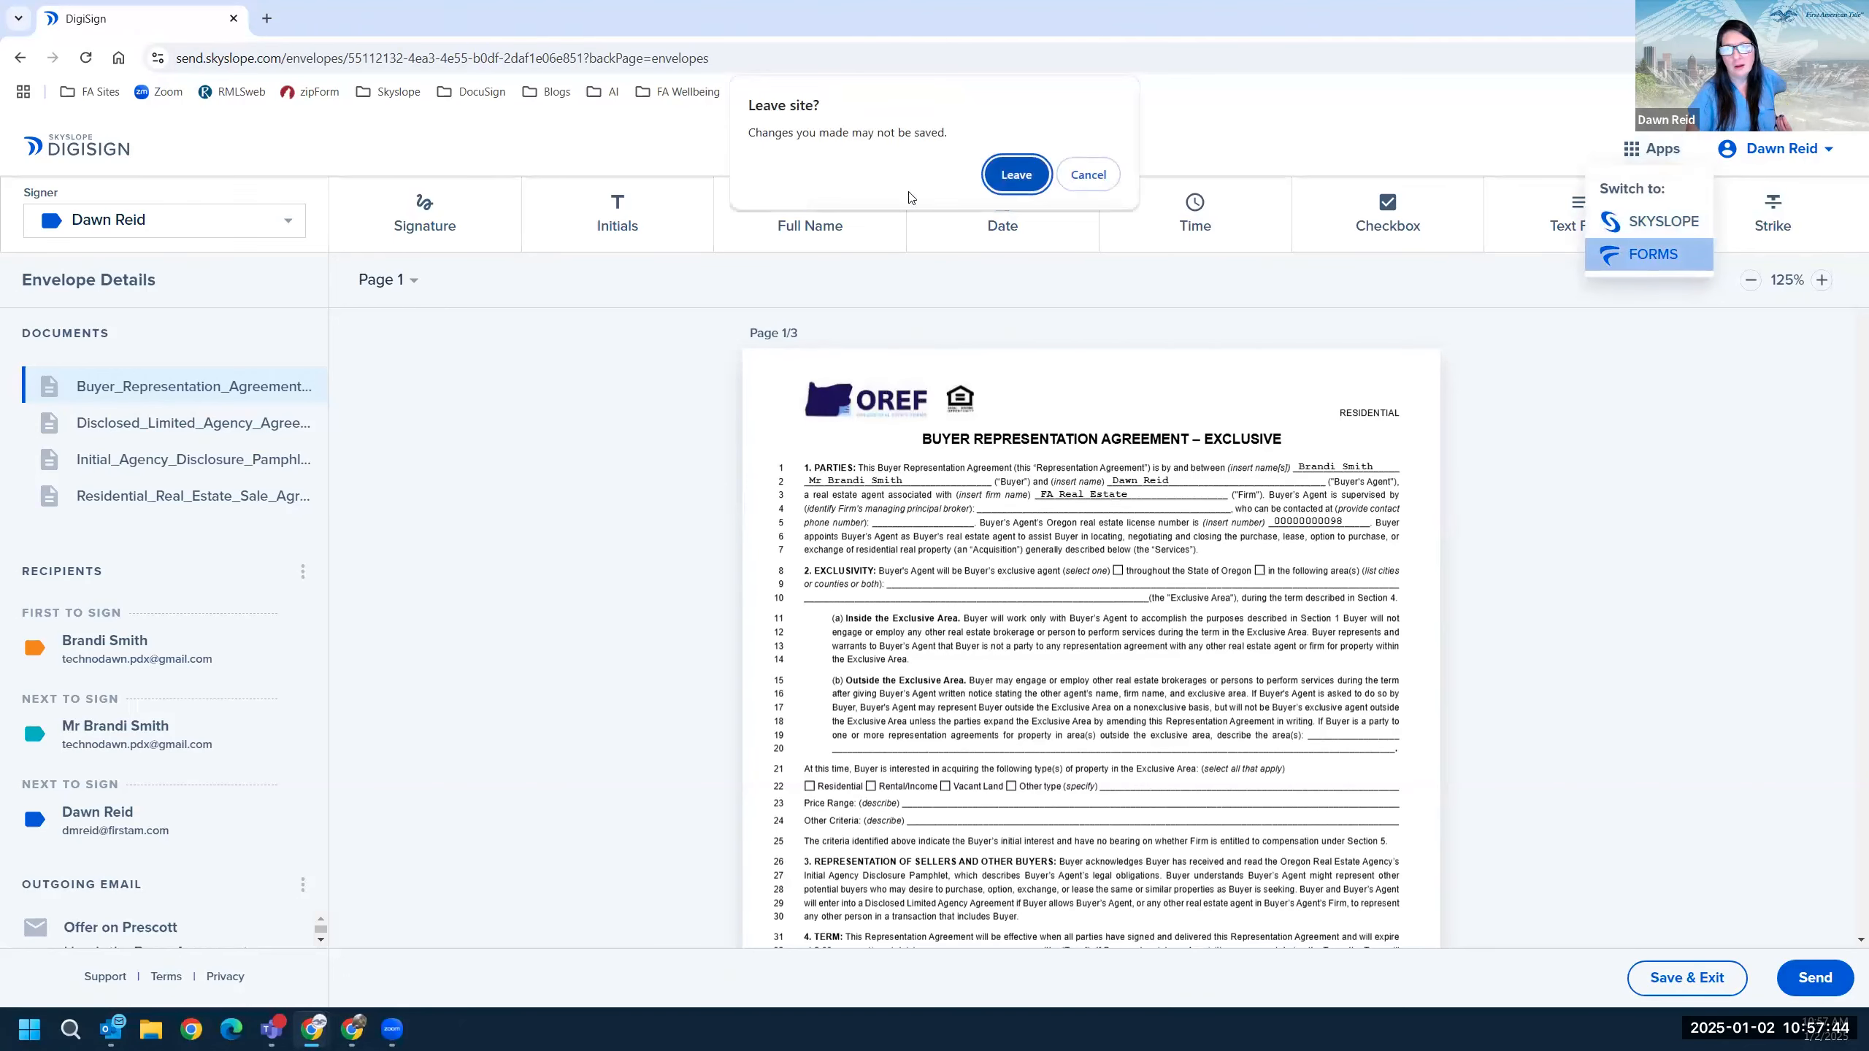
key("Return")
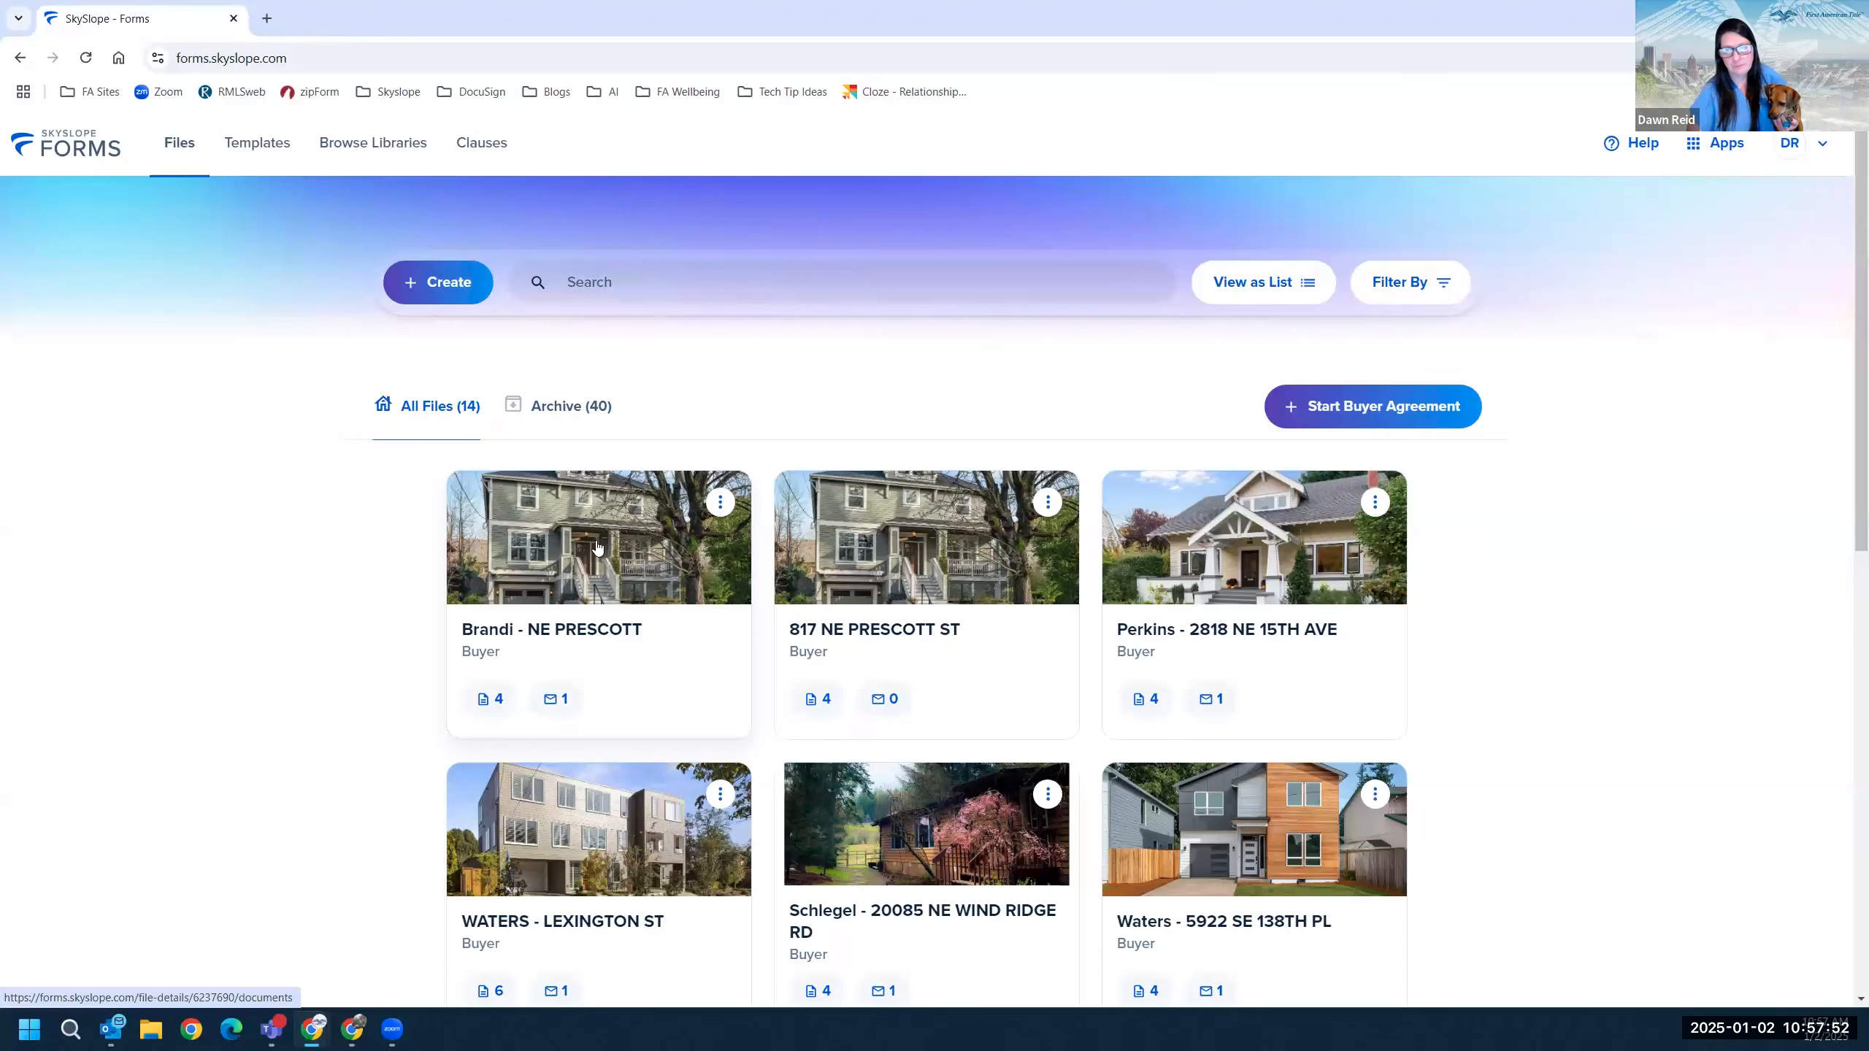
Open the NE PRESCOTT file, review its details, then show its four forms.
left_click(597, 634)
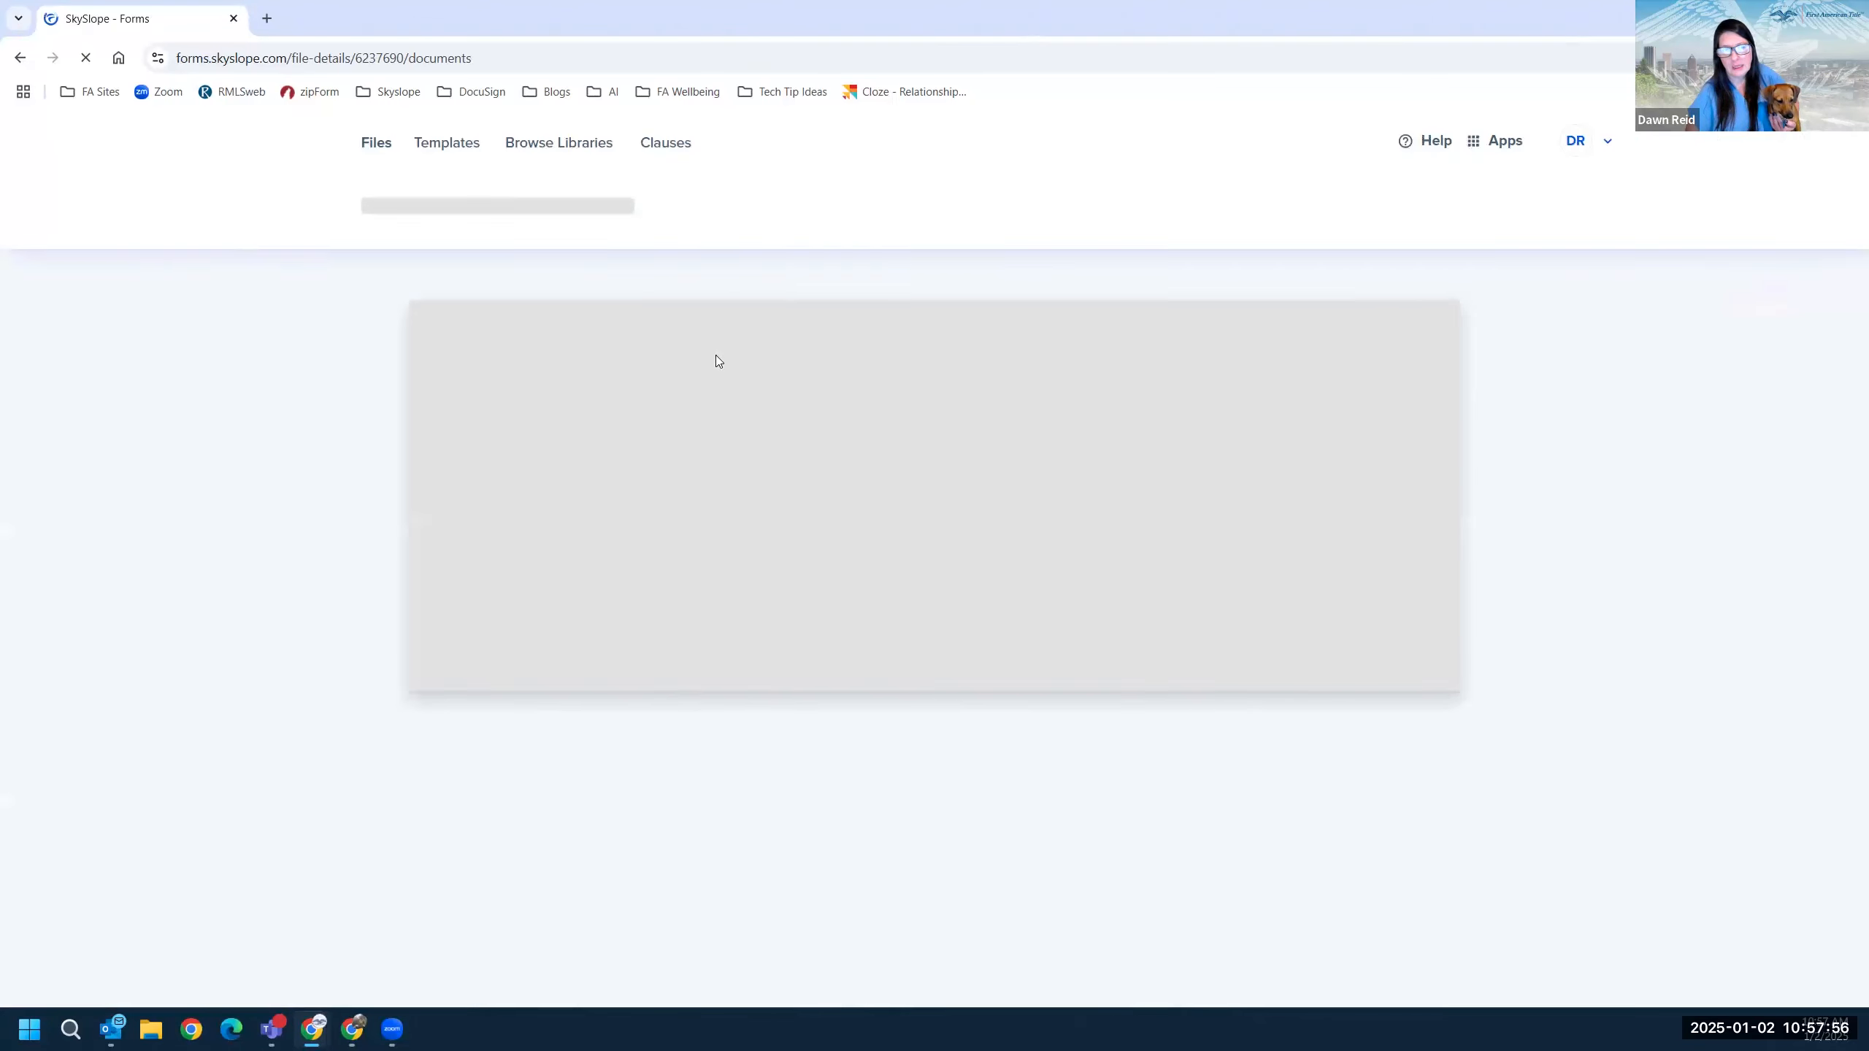
left_click(711, 263)
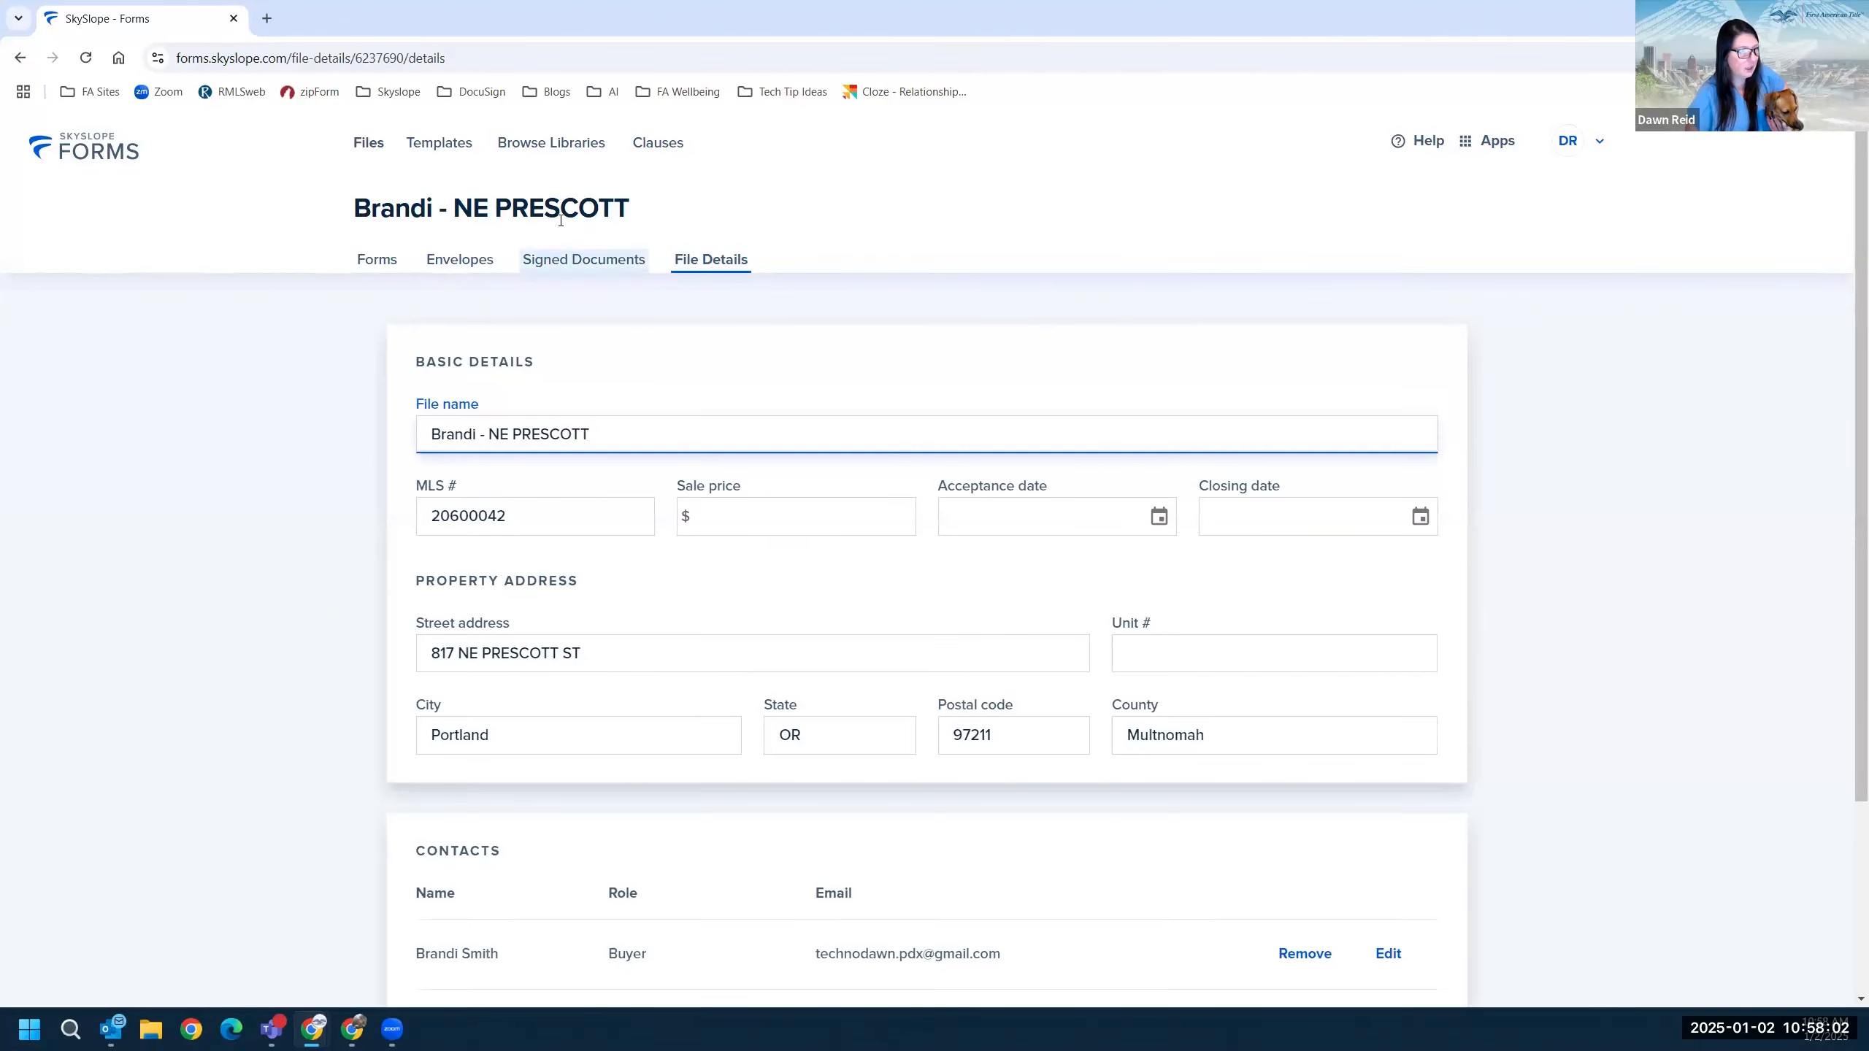
scroll(812, 956, "down", 3)
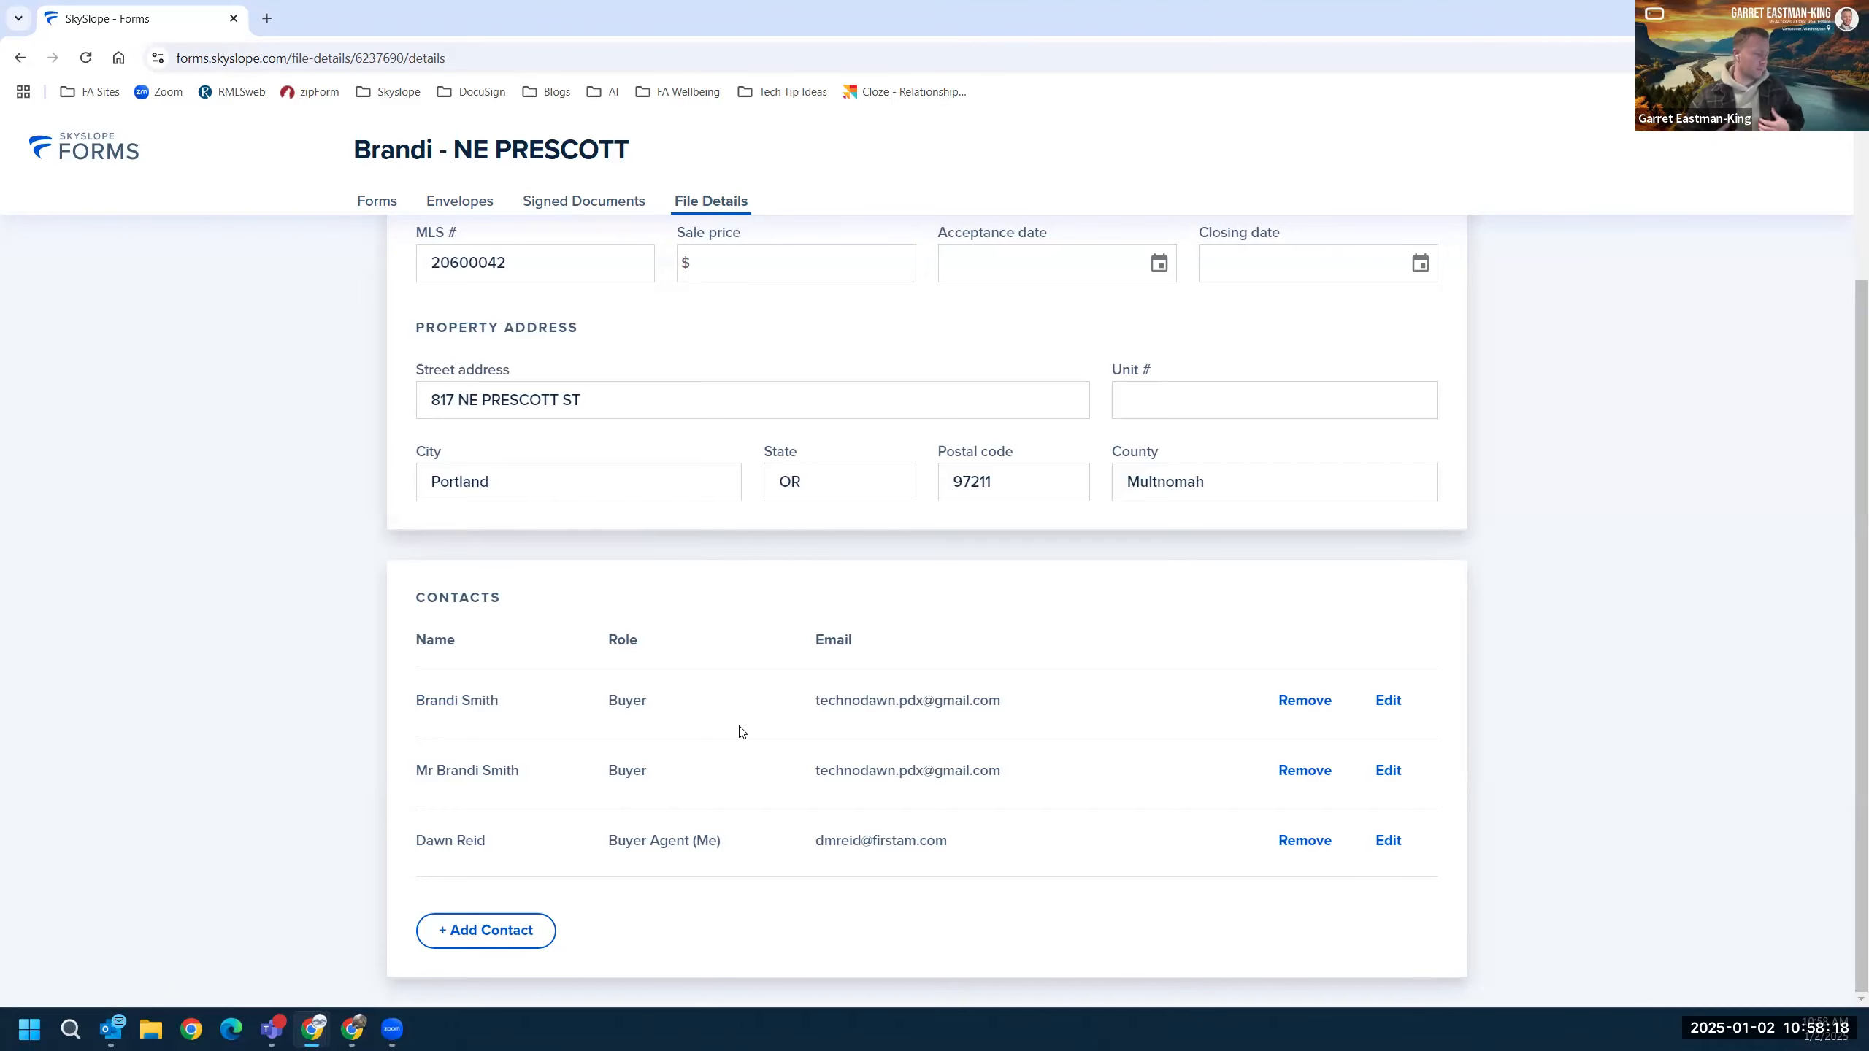
left_click(377, 200)
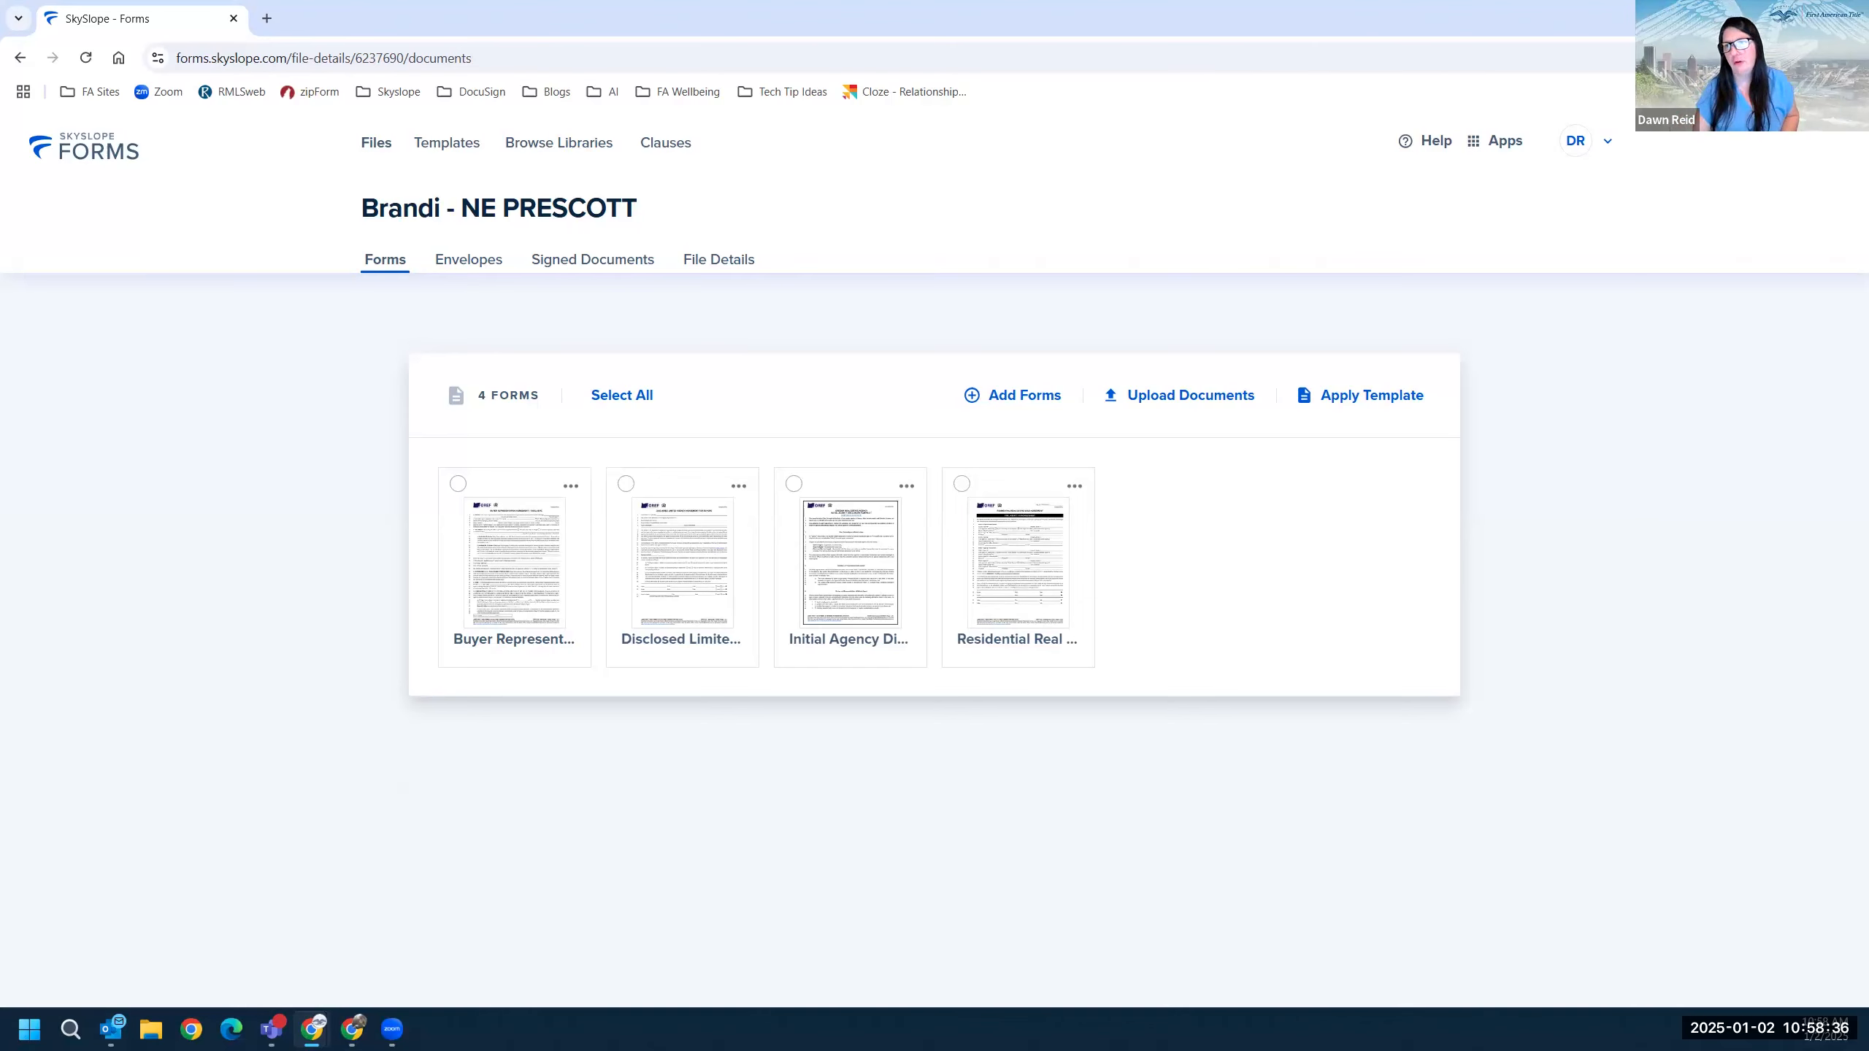
Switch from SkySlope Forms to the Breeze app via the Apps menu.
left_click(1485, 141)
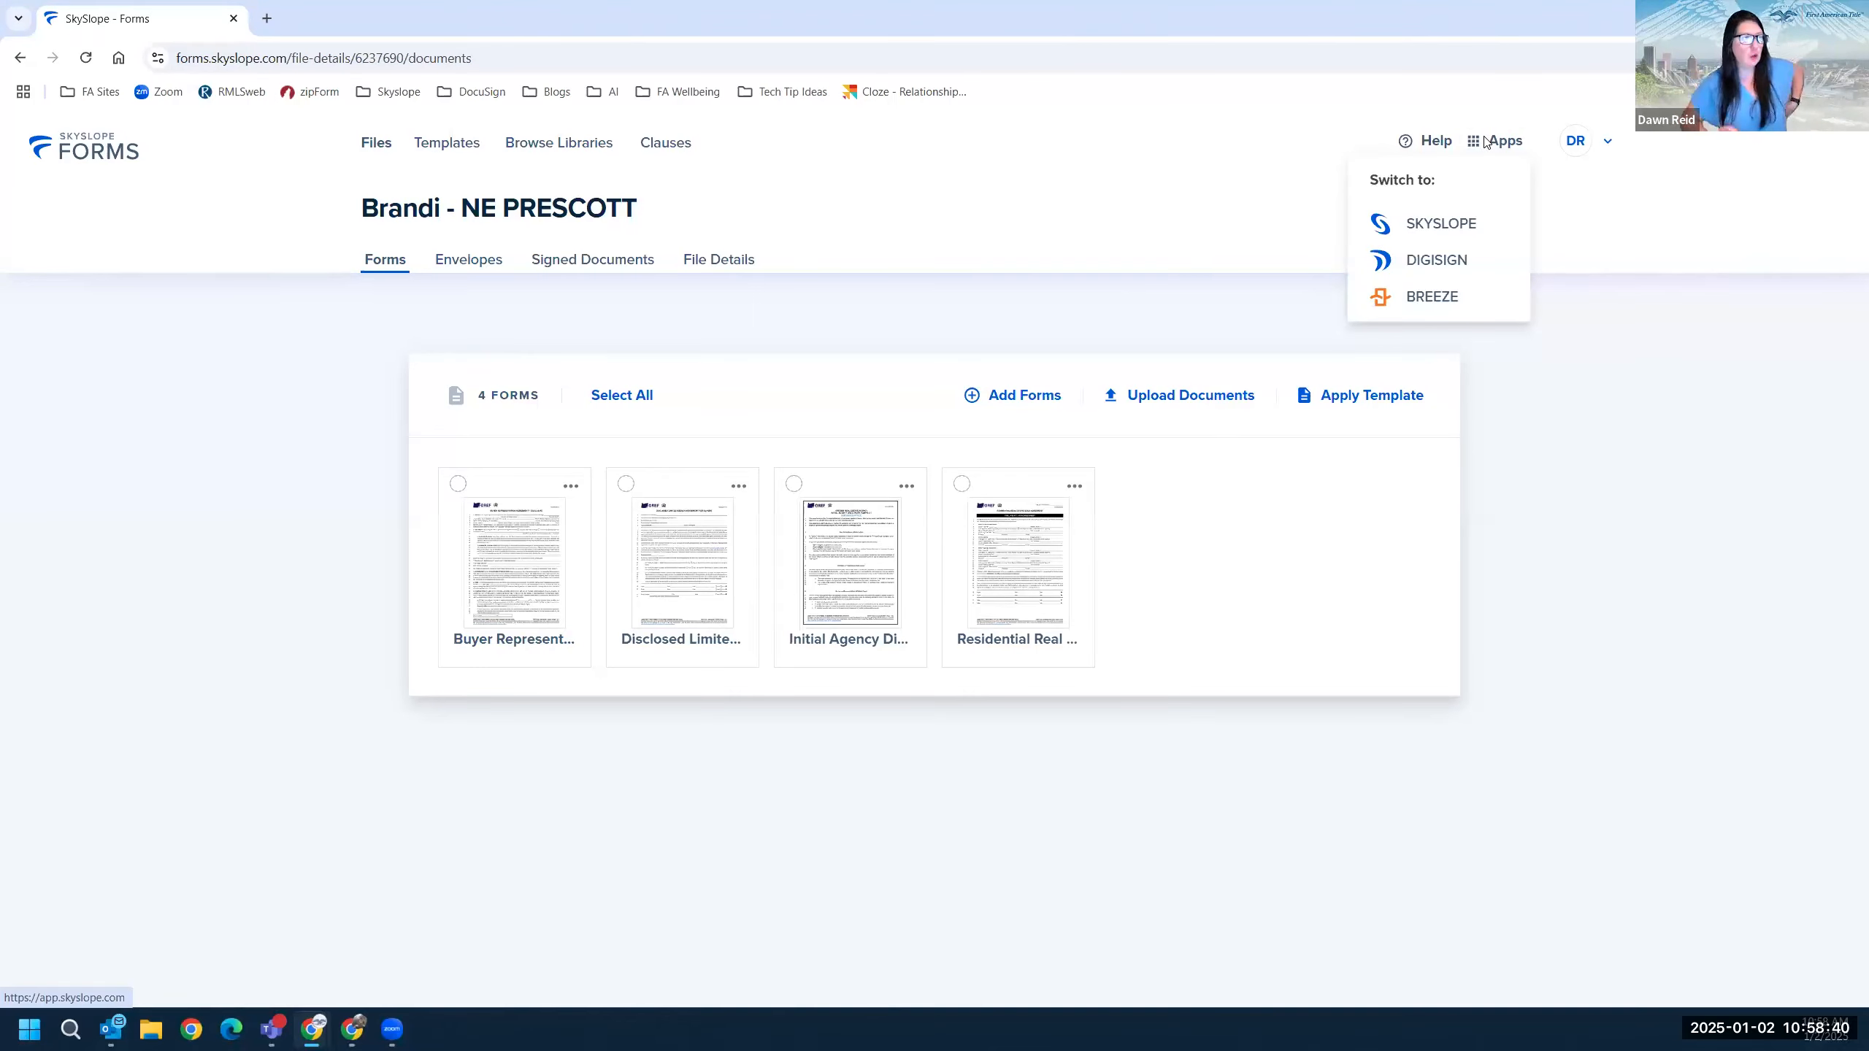
left_click(1423, 311)
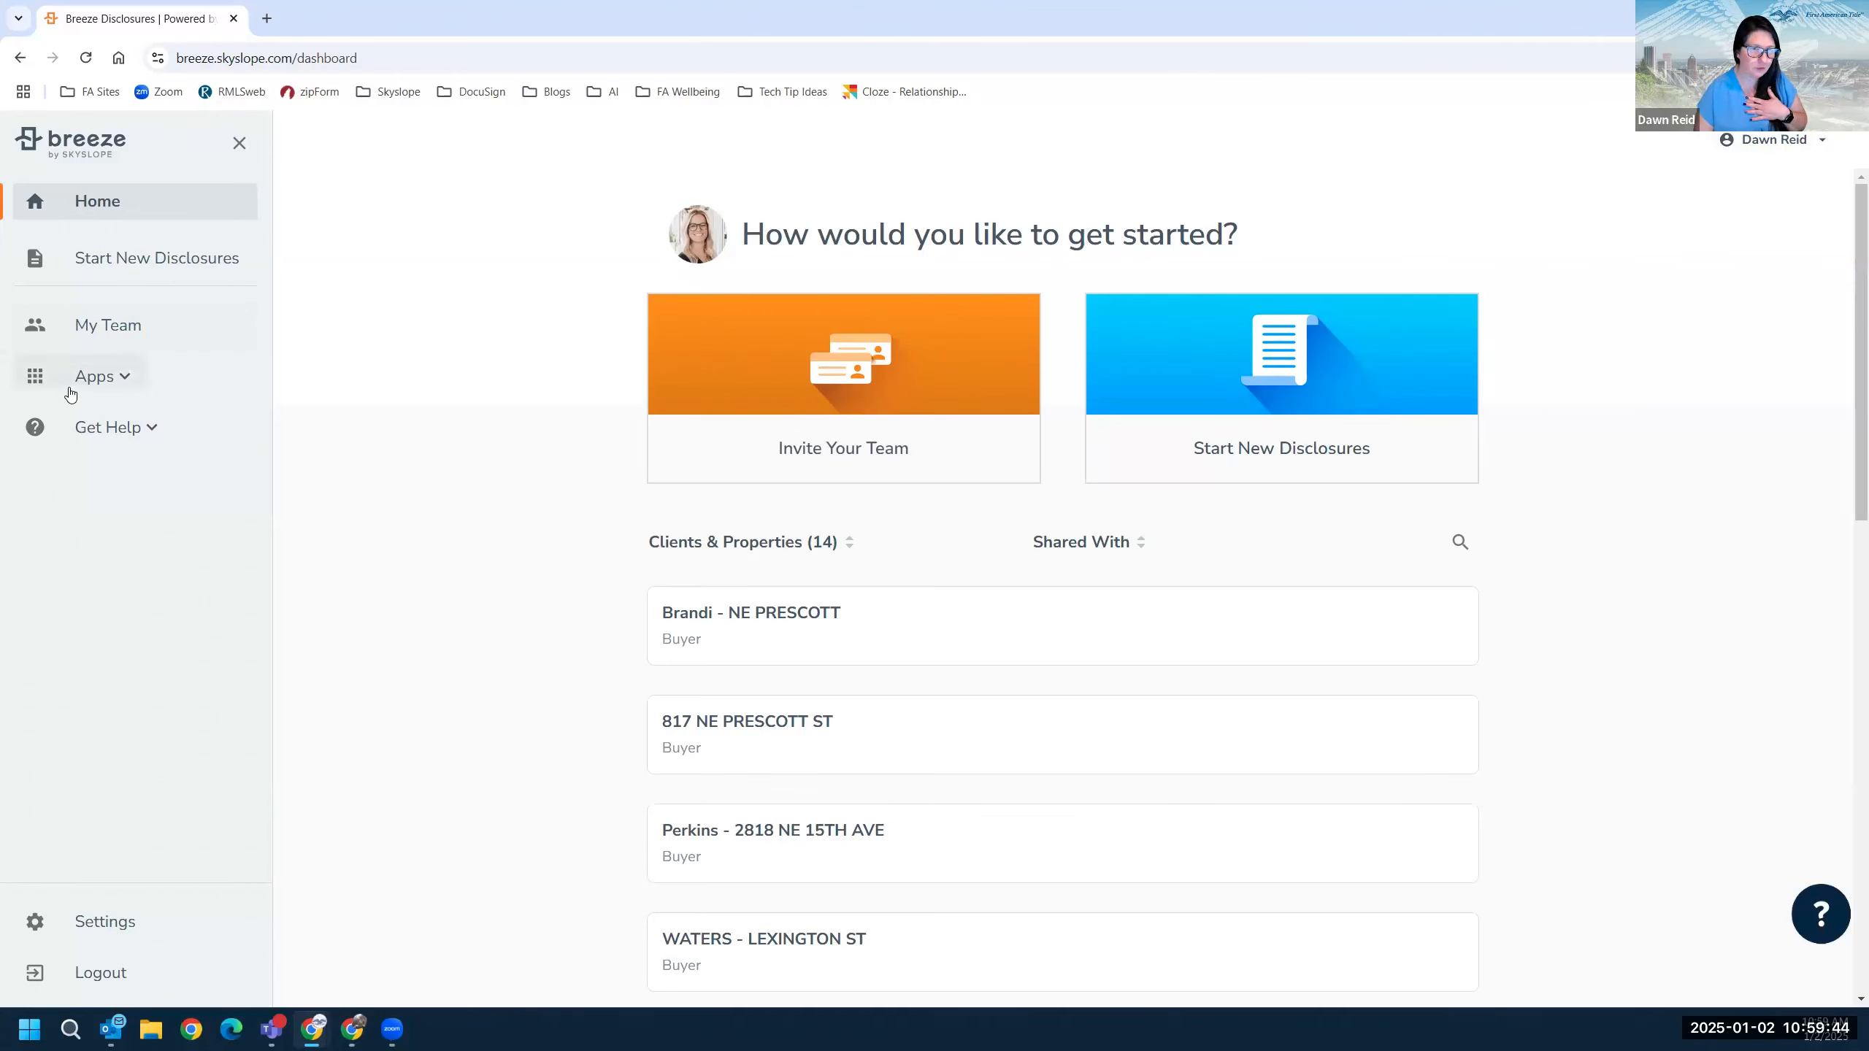
Start new disclosures for the existing NE PRESCOTT file and continue to form selection.
left_click(184, 265)
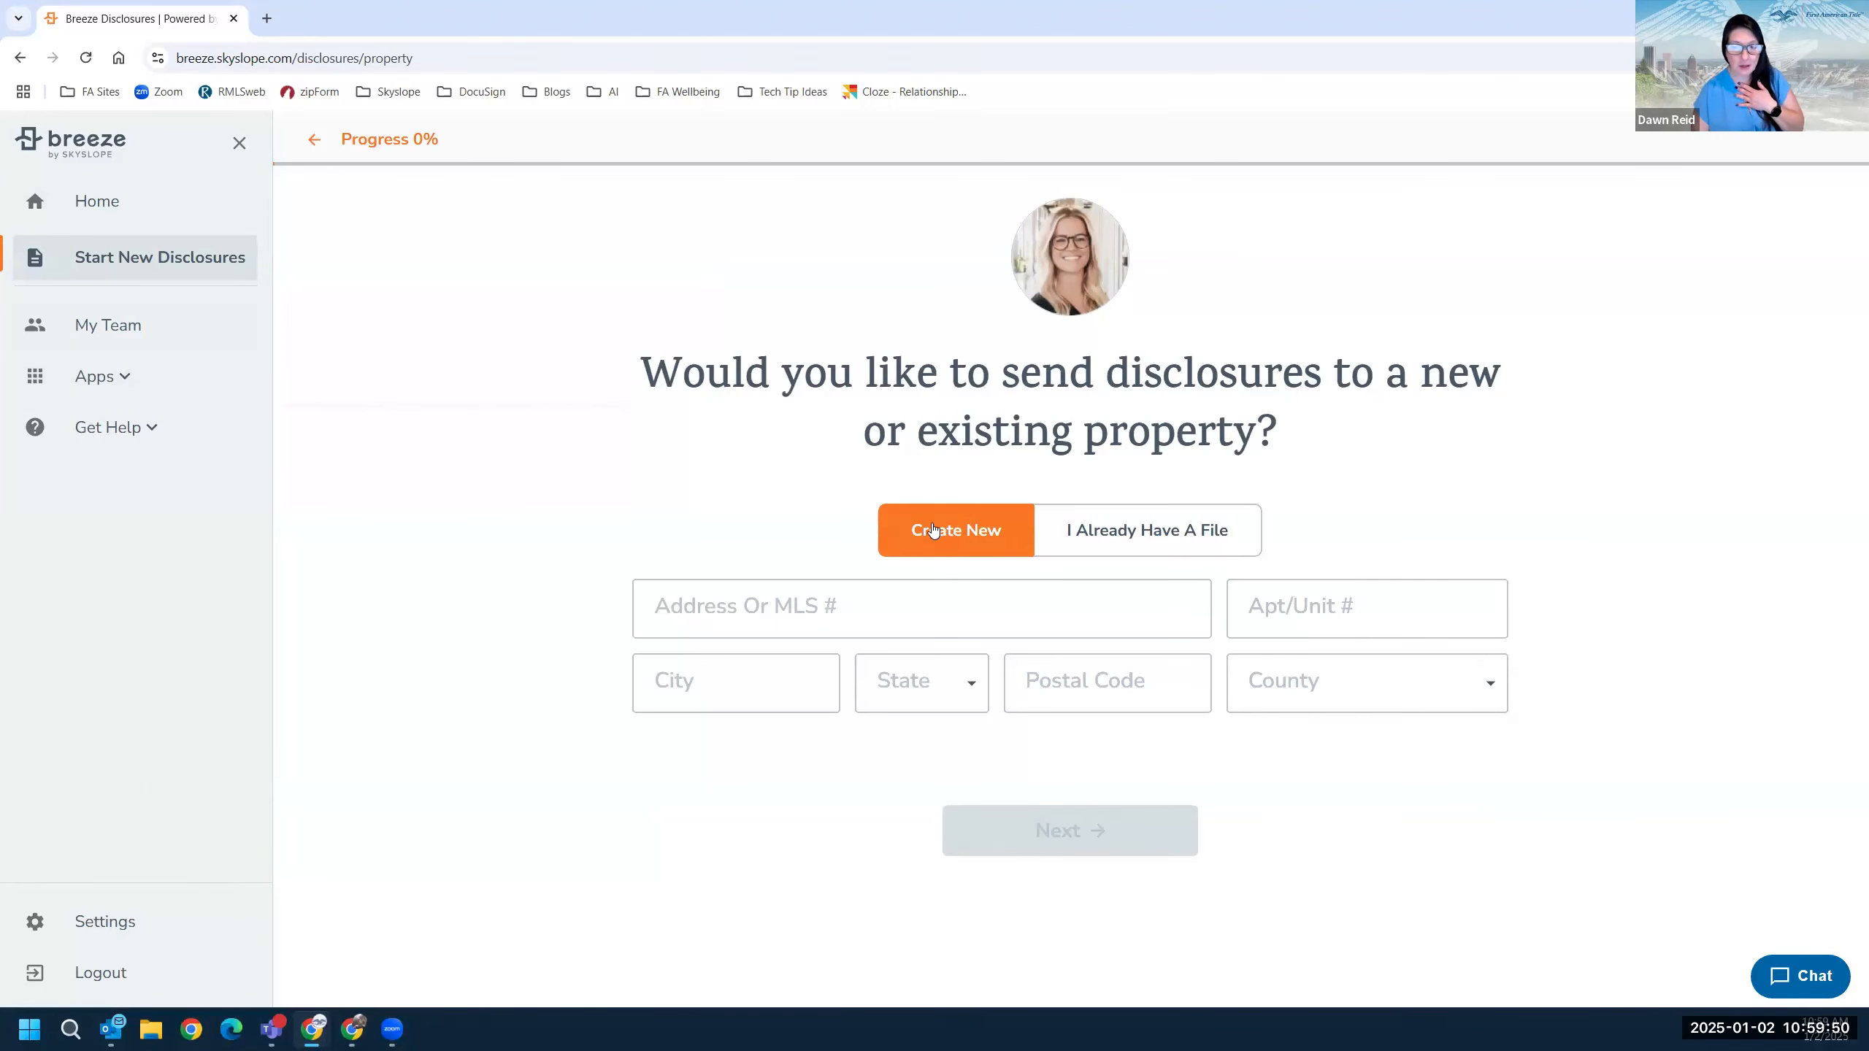
left_click(1120, 538)
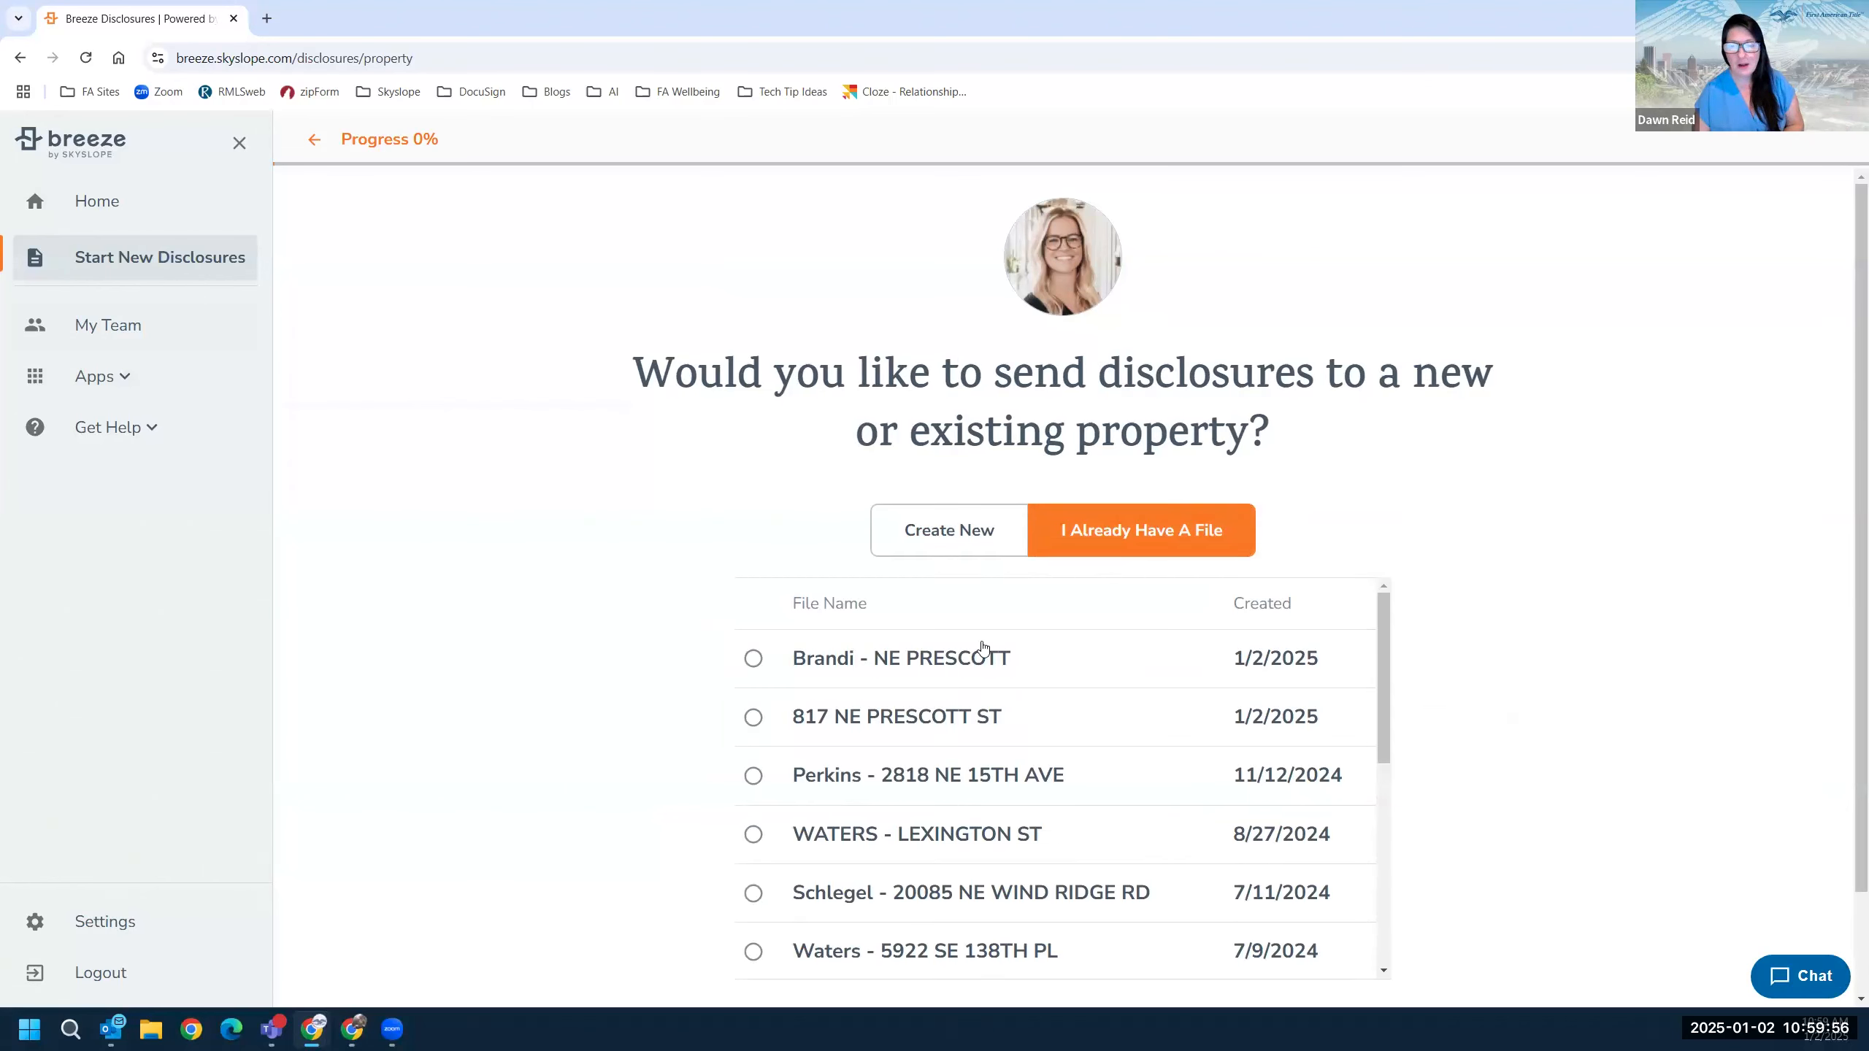
scroll(1066, 662, "down", 3)
scroll(750, 654, "up", 3)
left_click(753, 659)
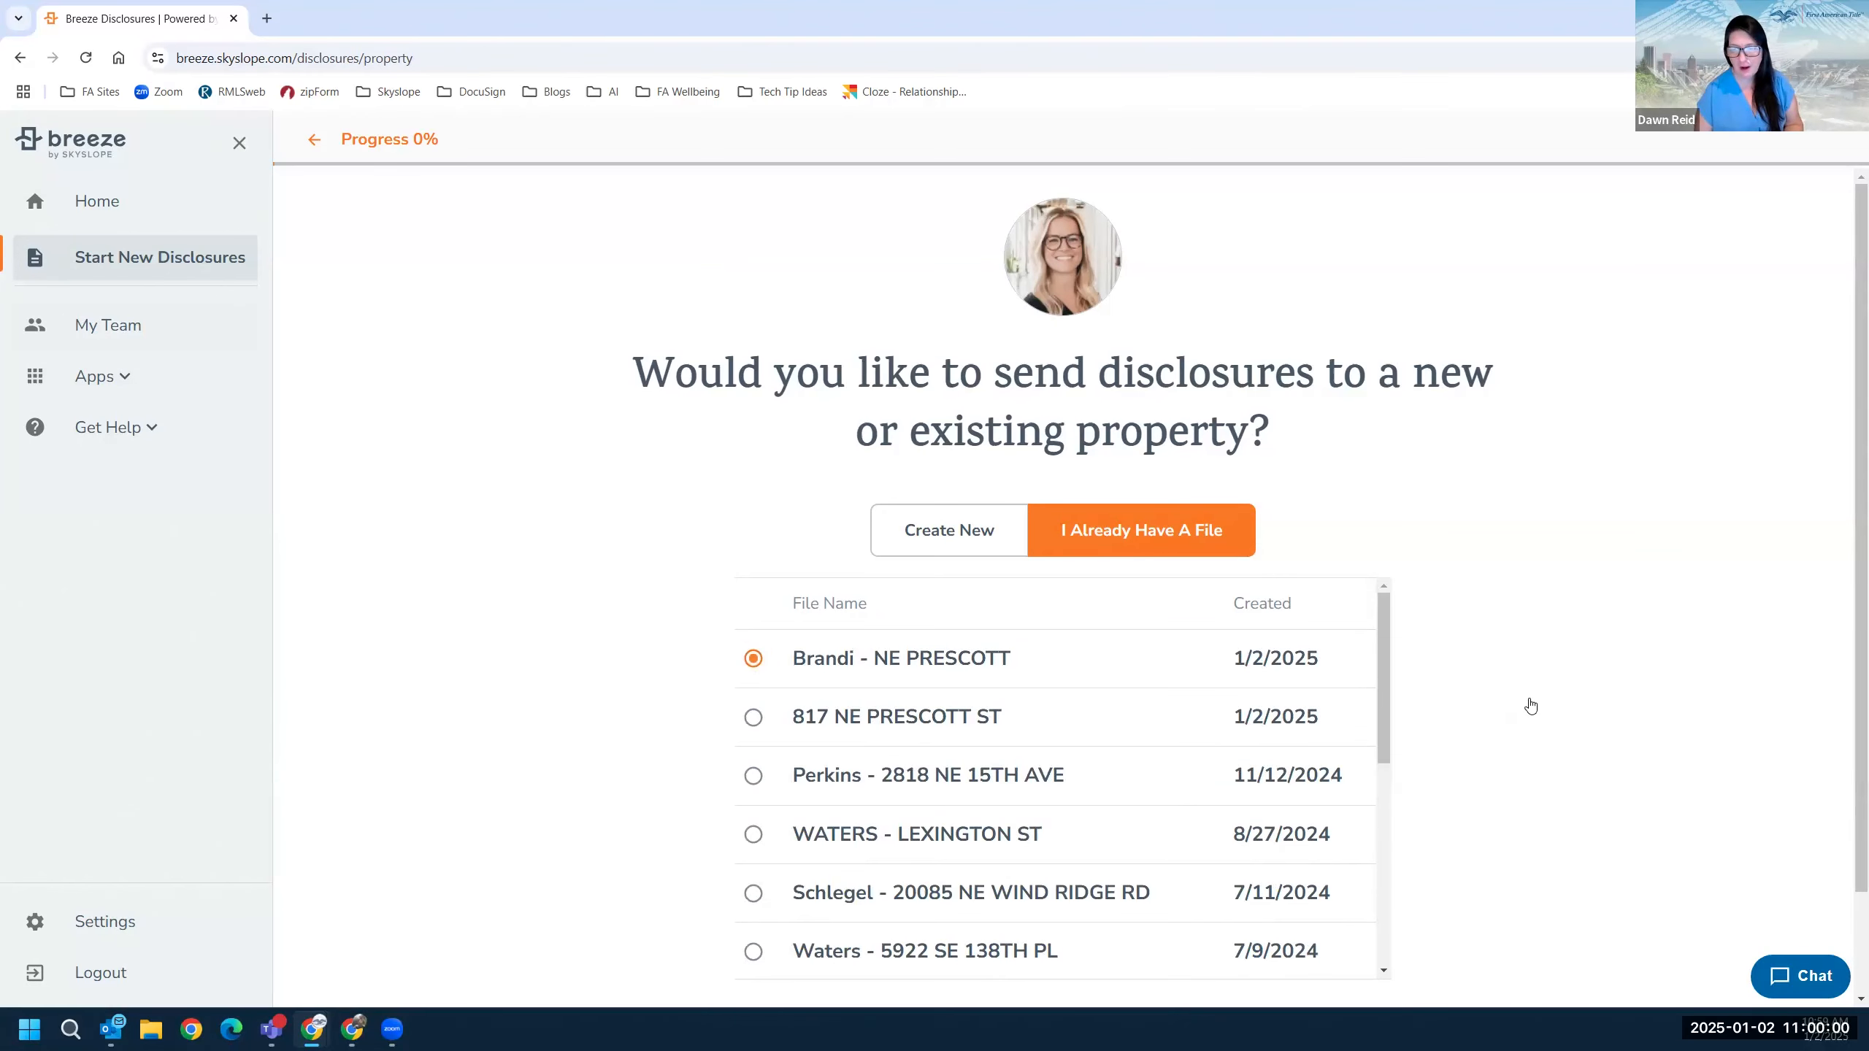
scroll(1147, 585, "down", 2)
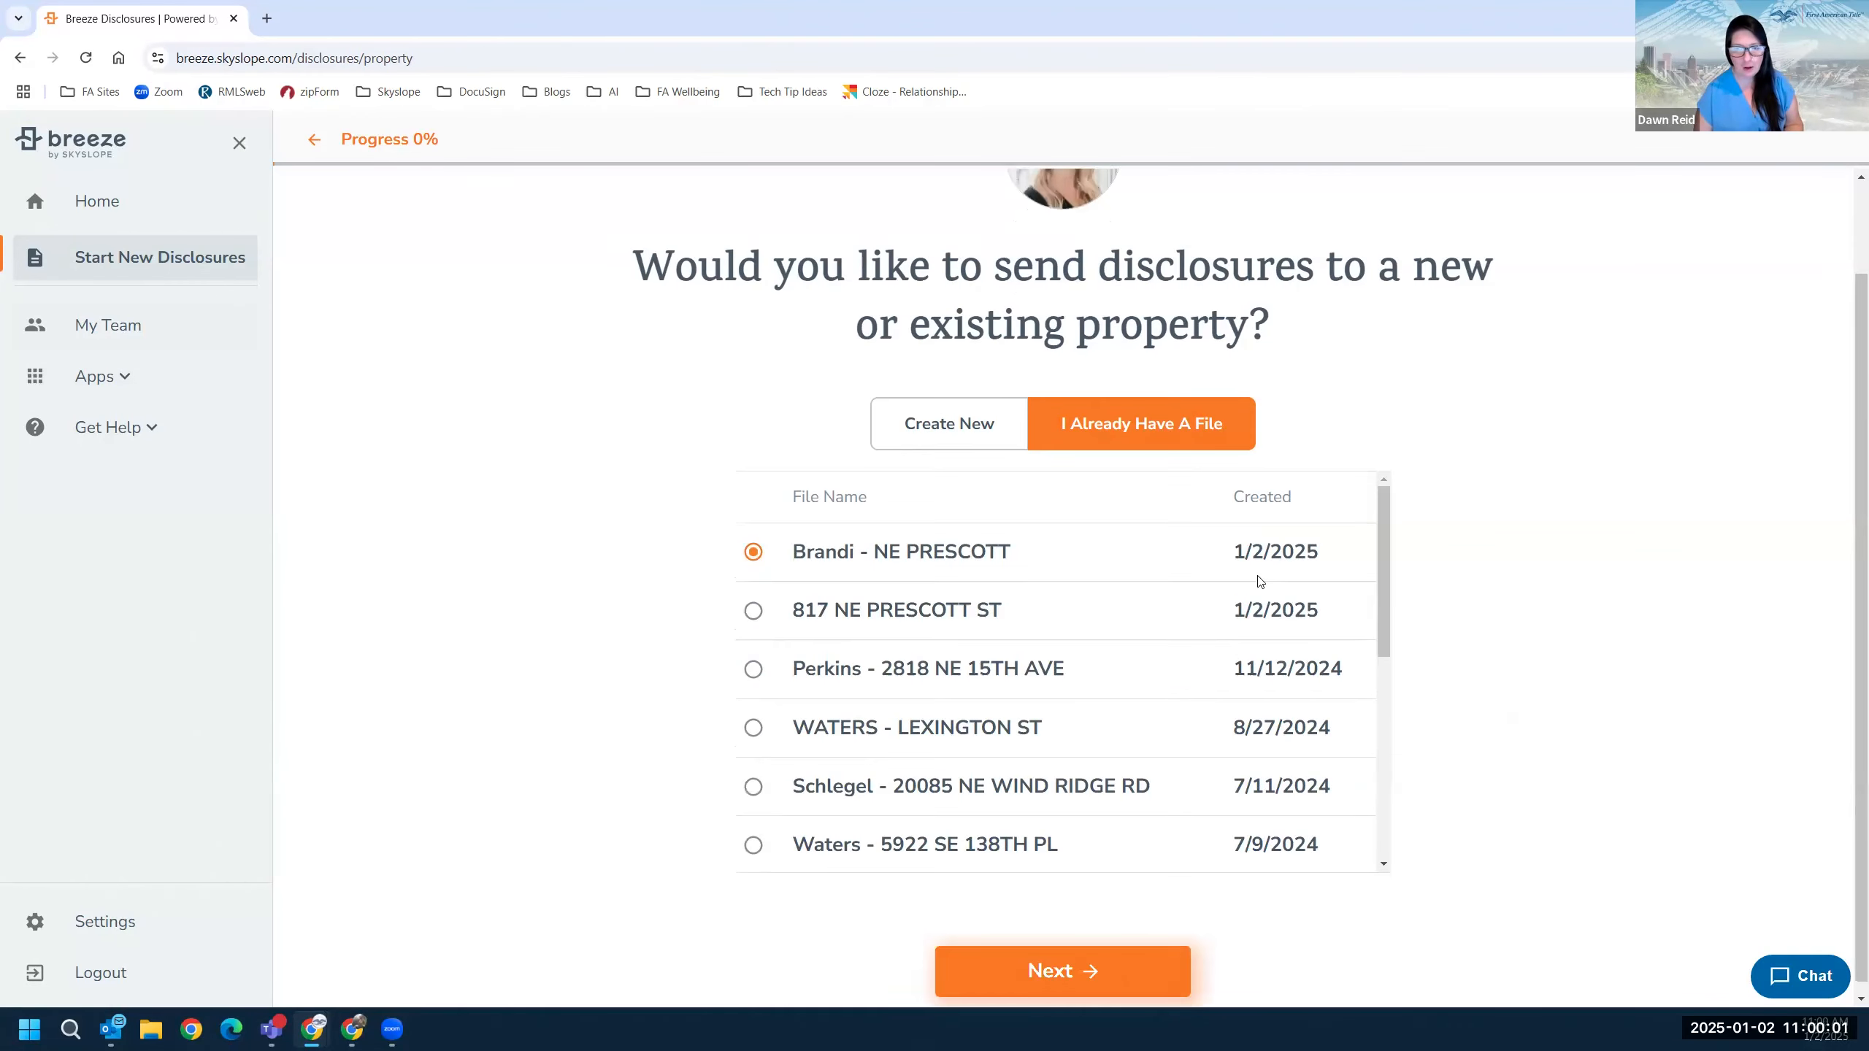
left_click(1067, 970)
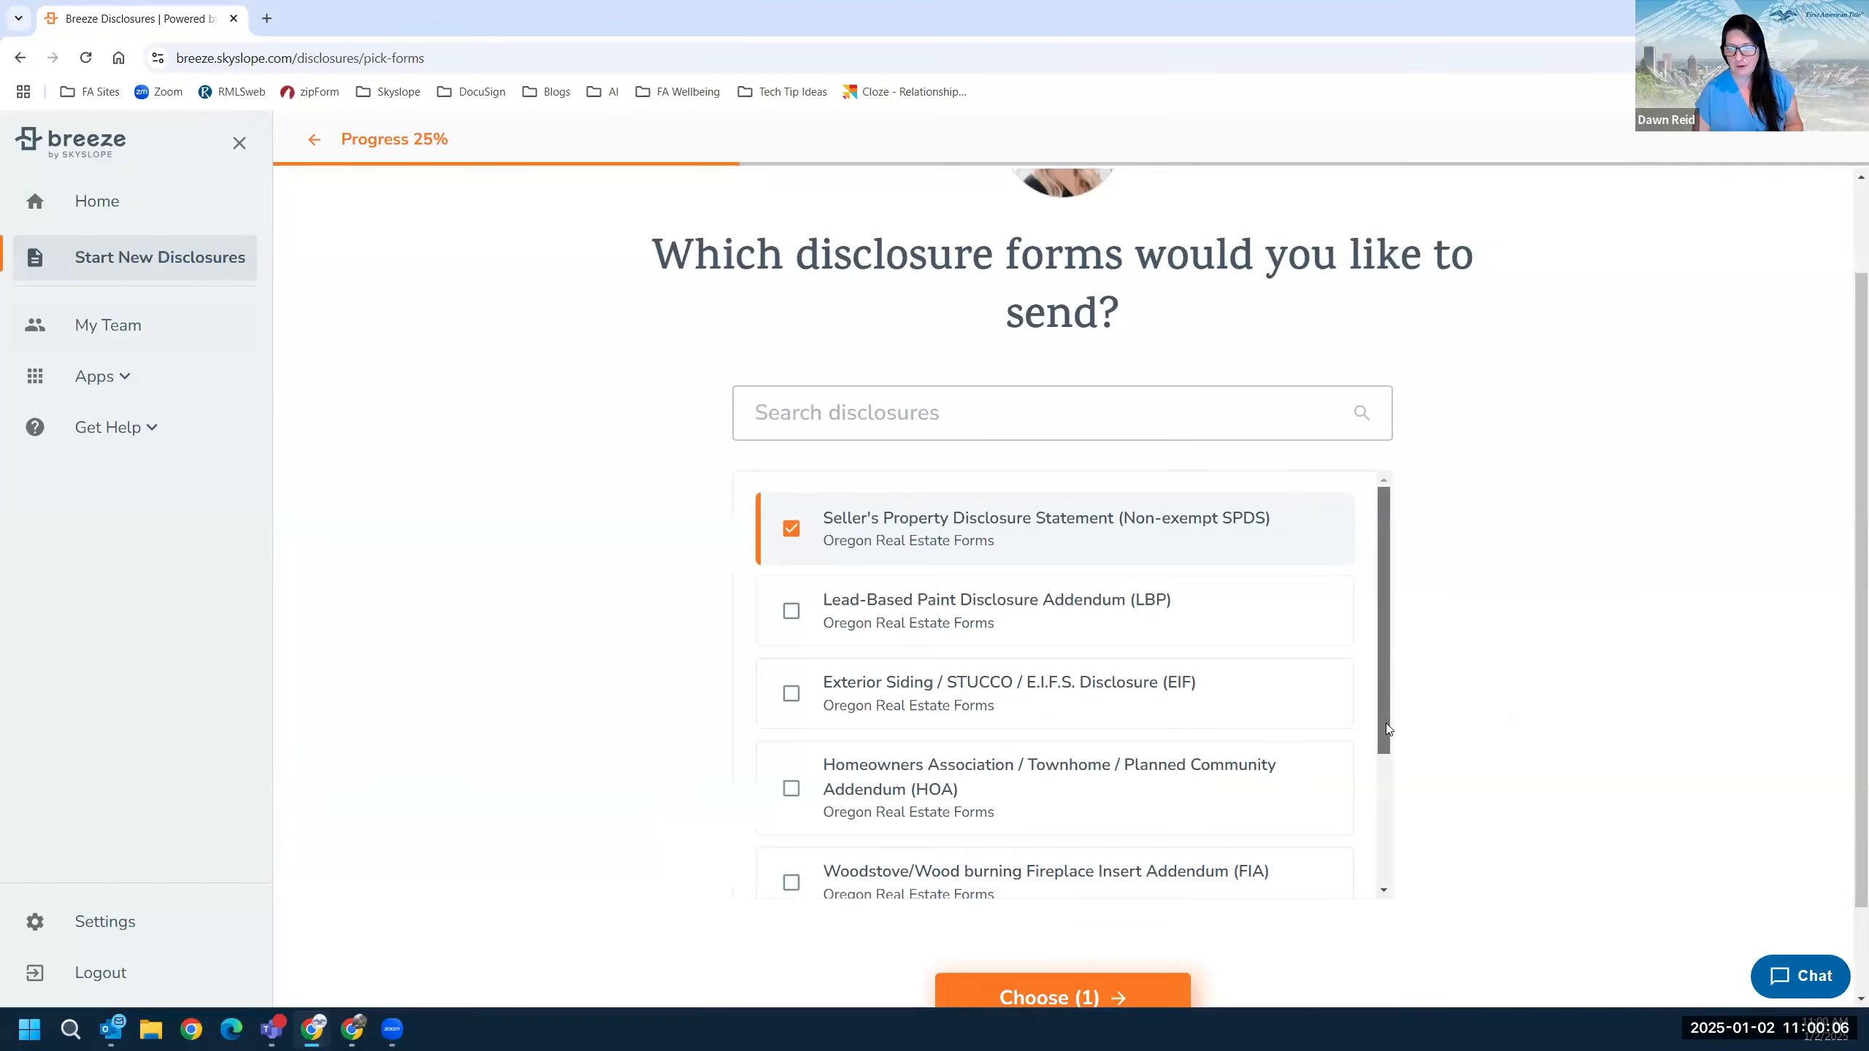
Add the Lead-Based Paint Disclosure Addendum alongside the SPDS and confirm both forms.
scroll(1388, 764, "down", 3)
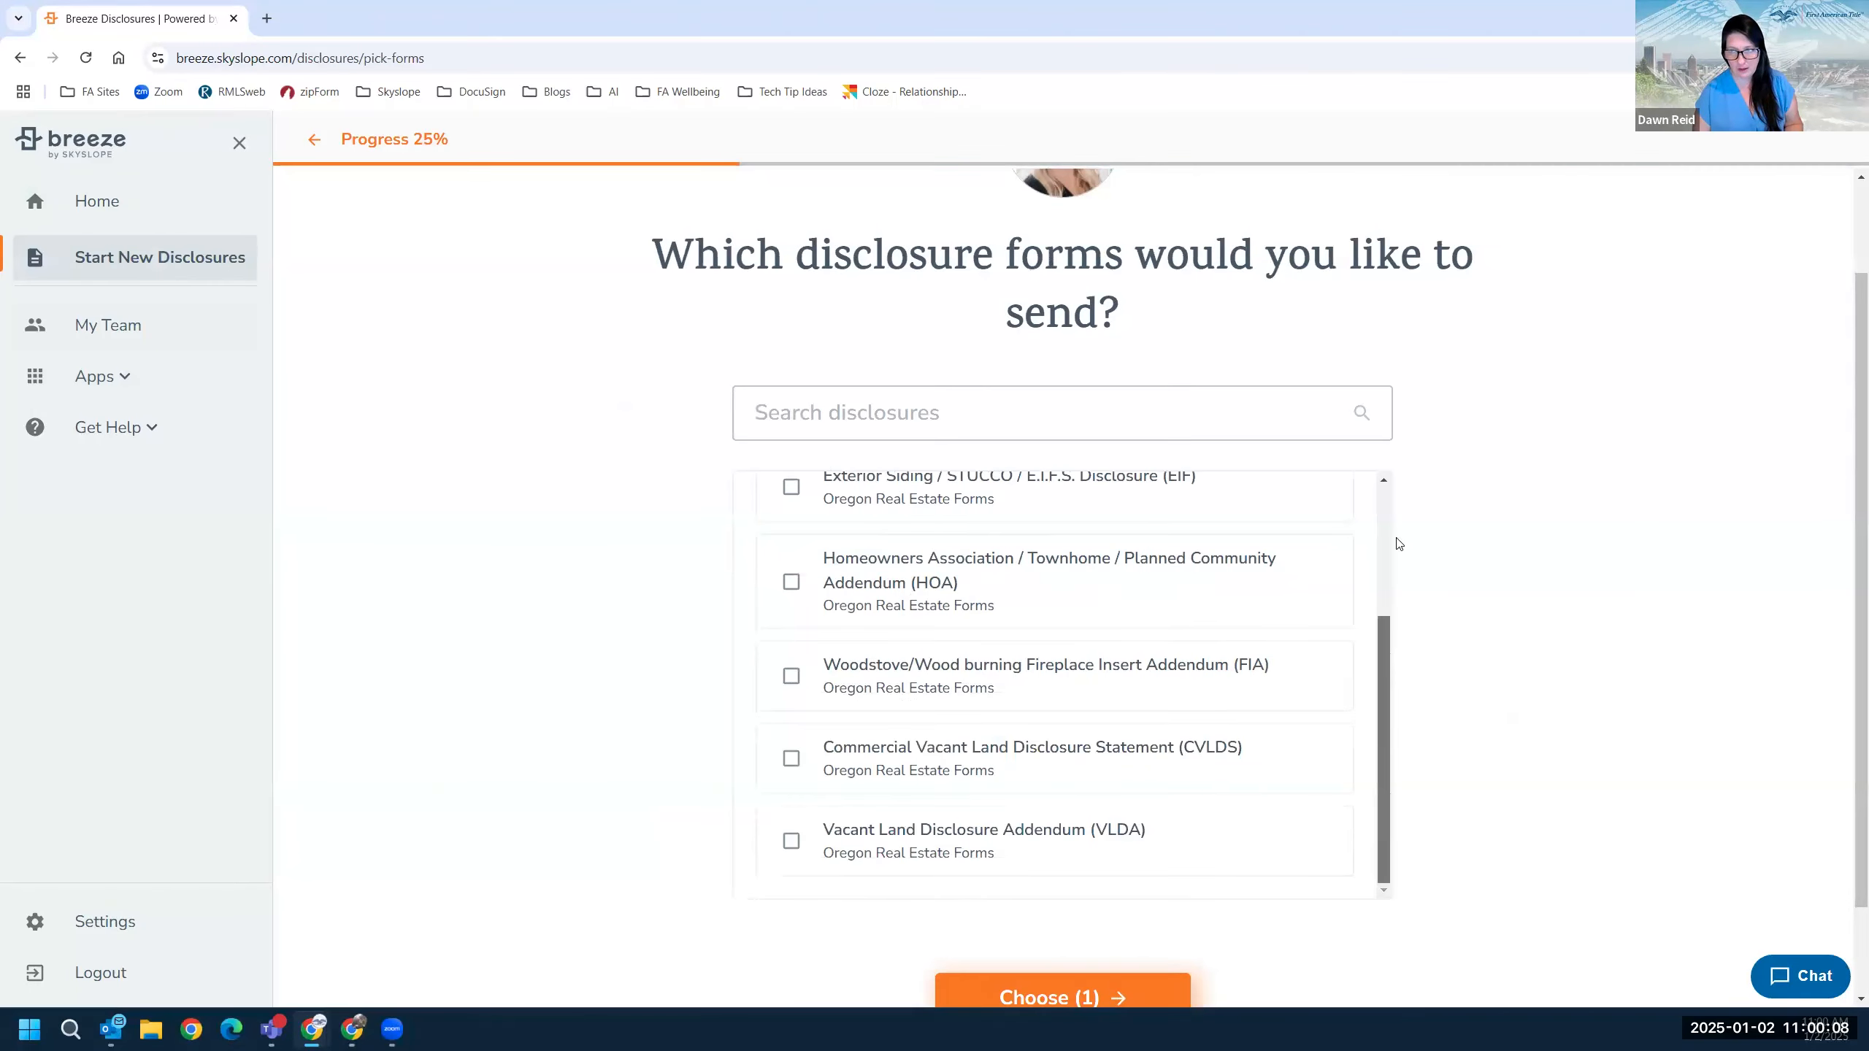
scroll(984, 542, "up", 3)
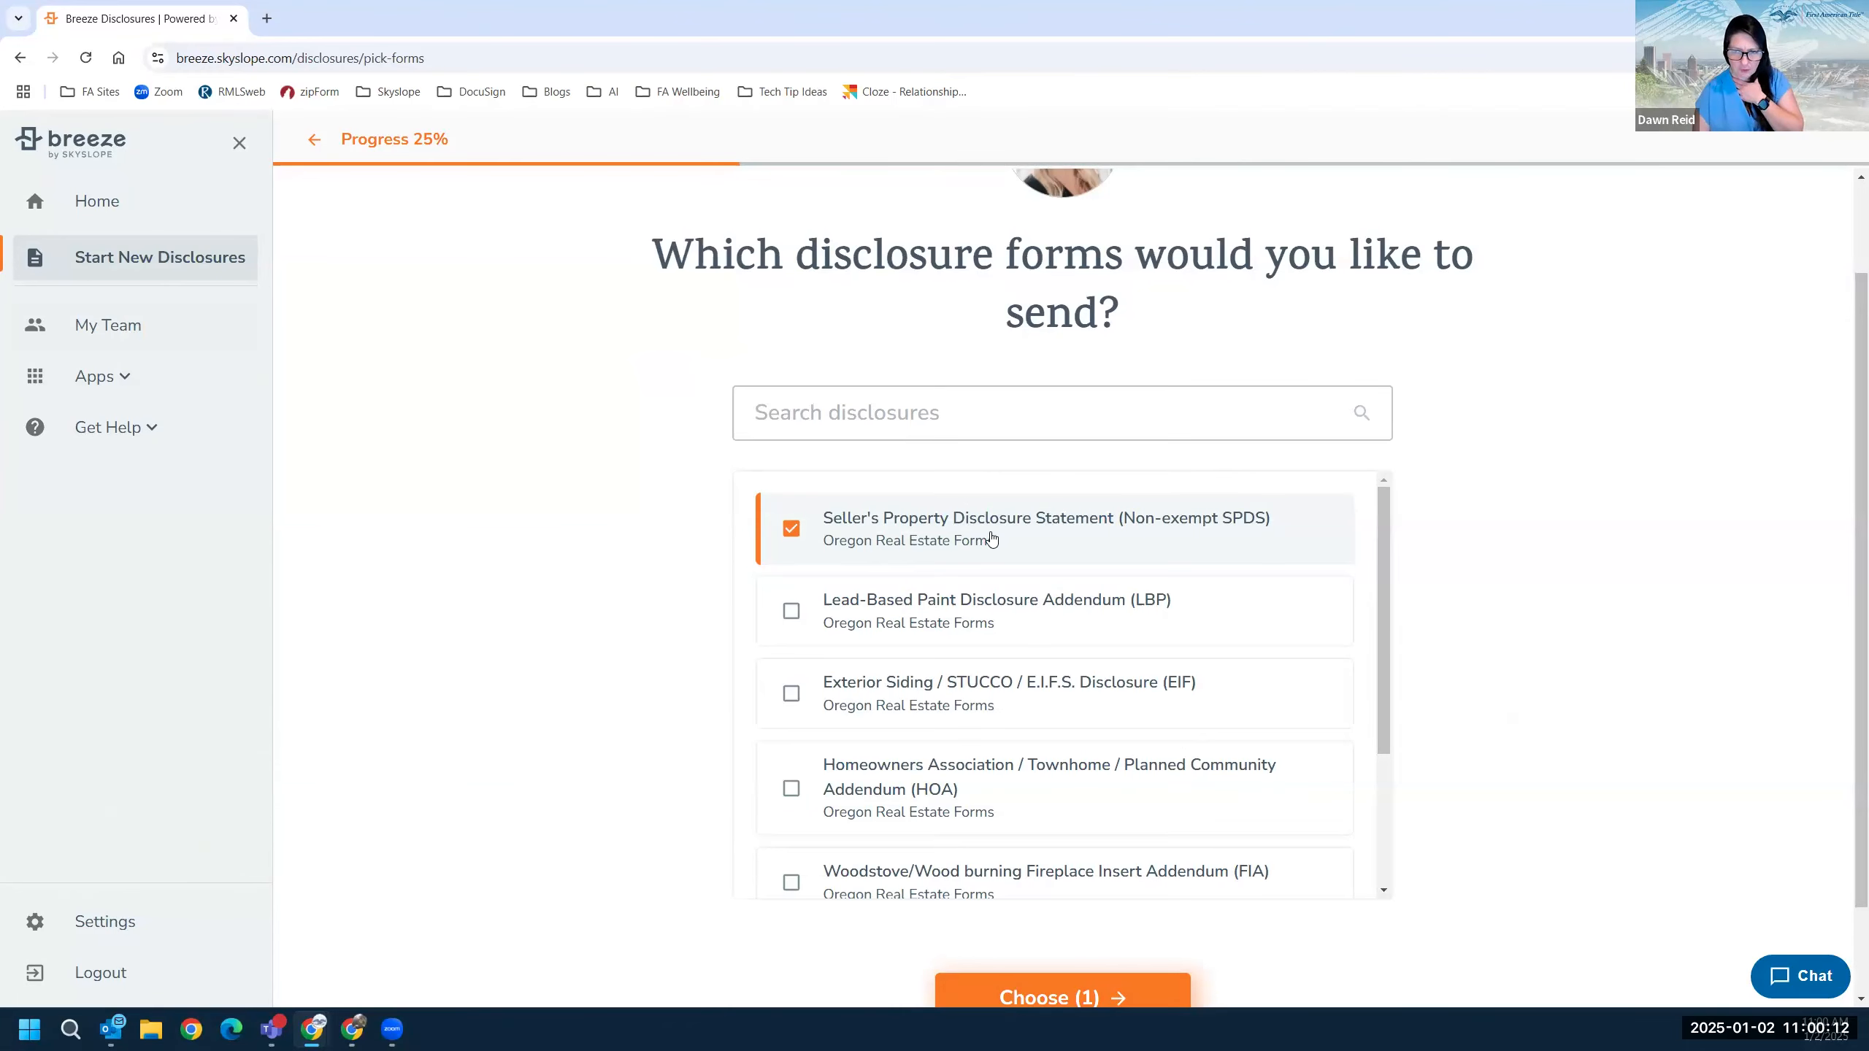
left_click(792, 612)
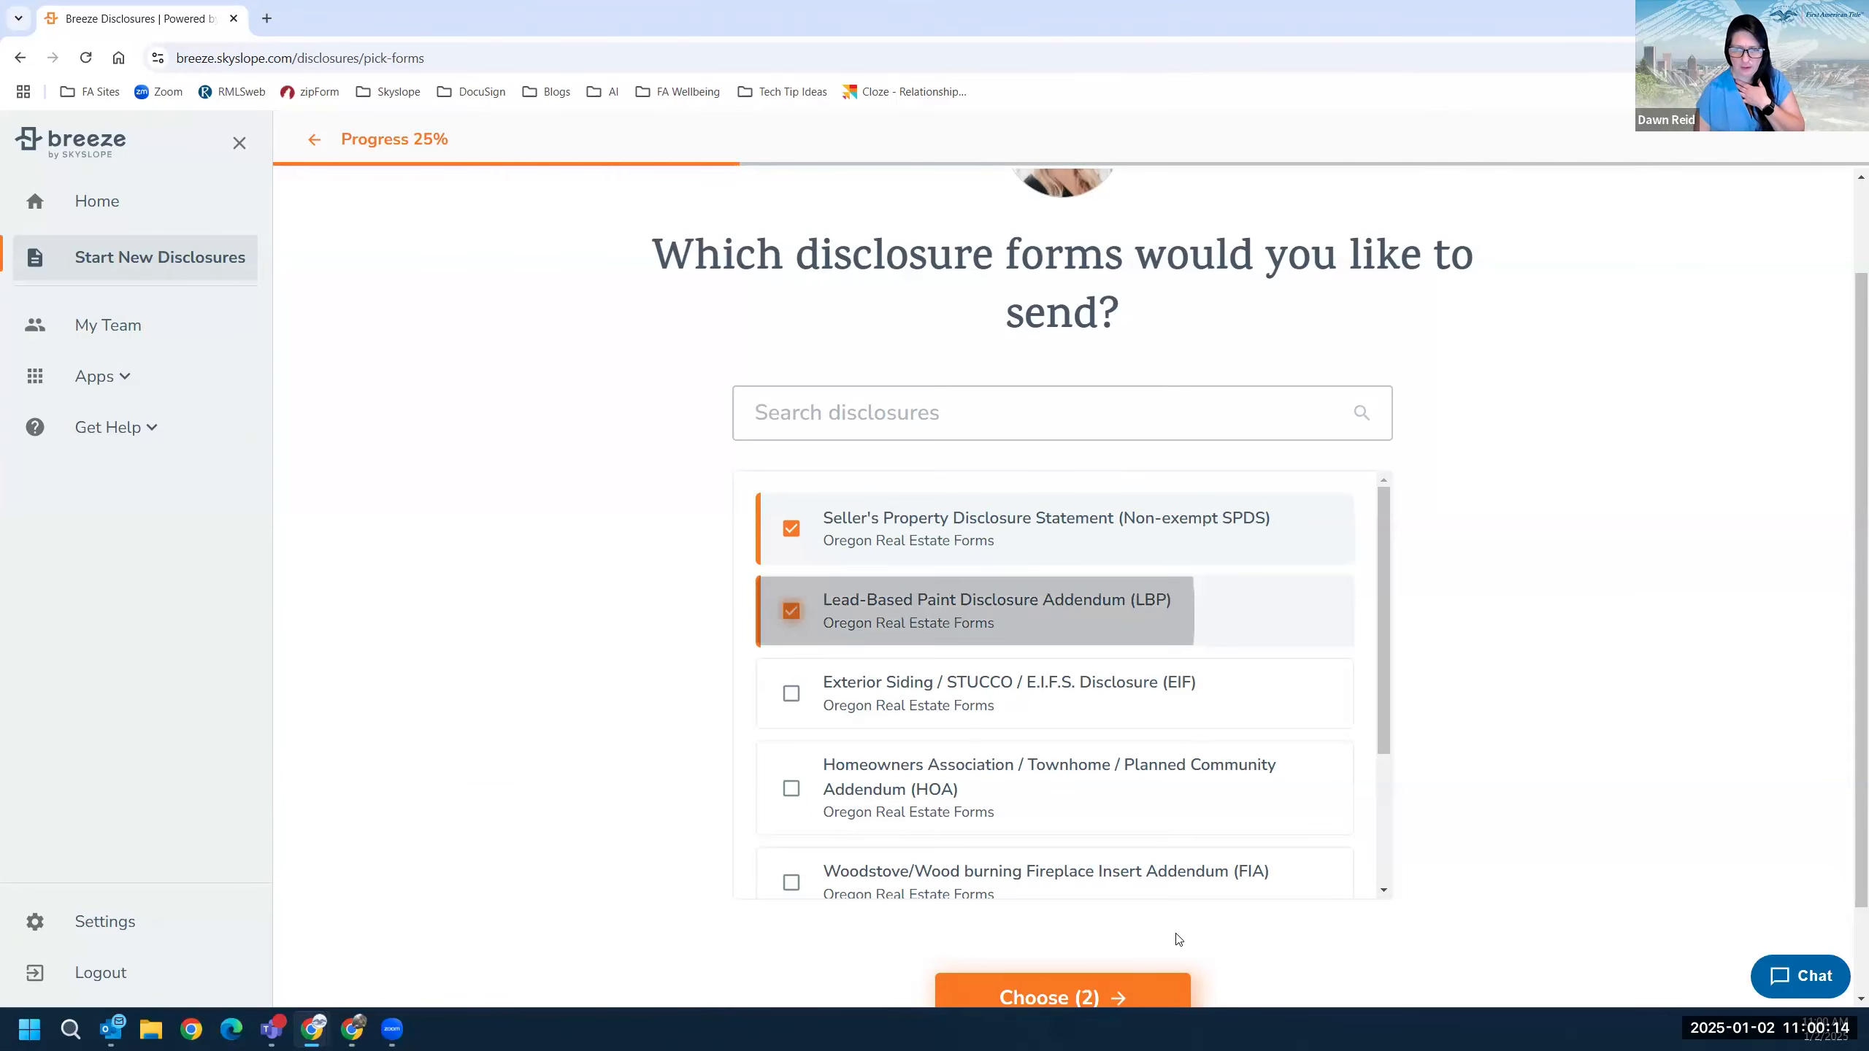
scroll(1044, 917, "down", 1)
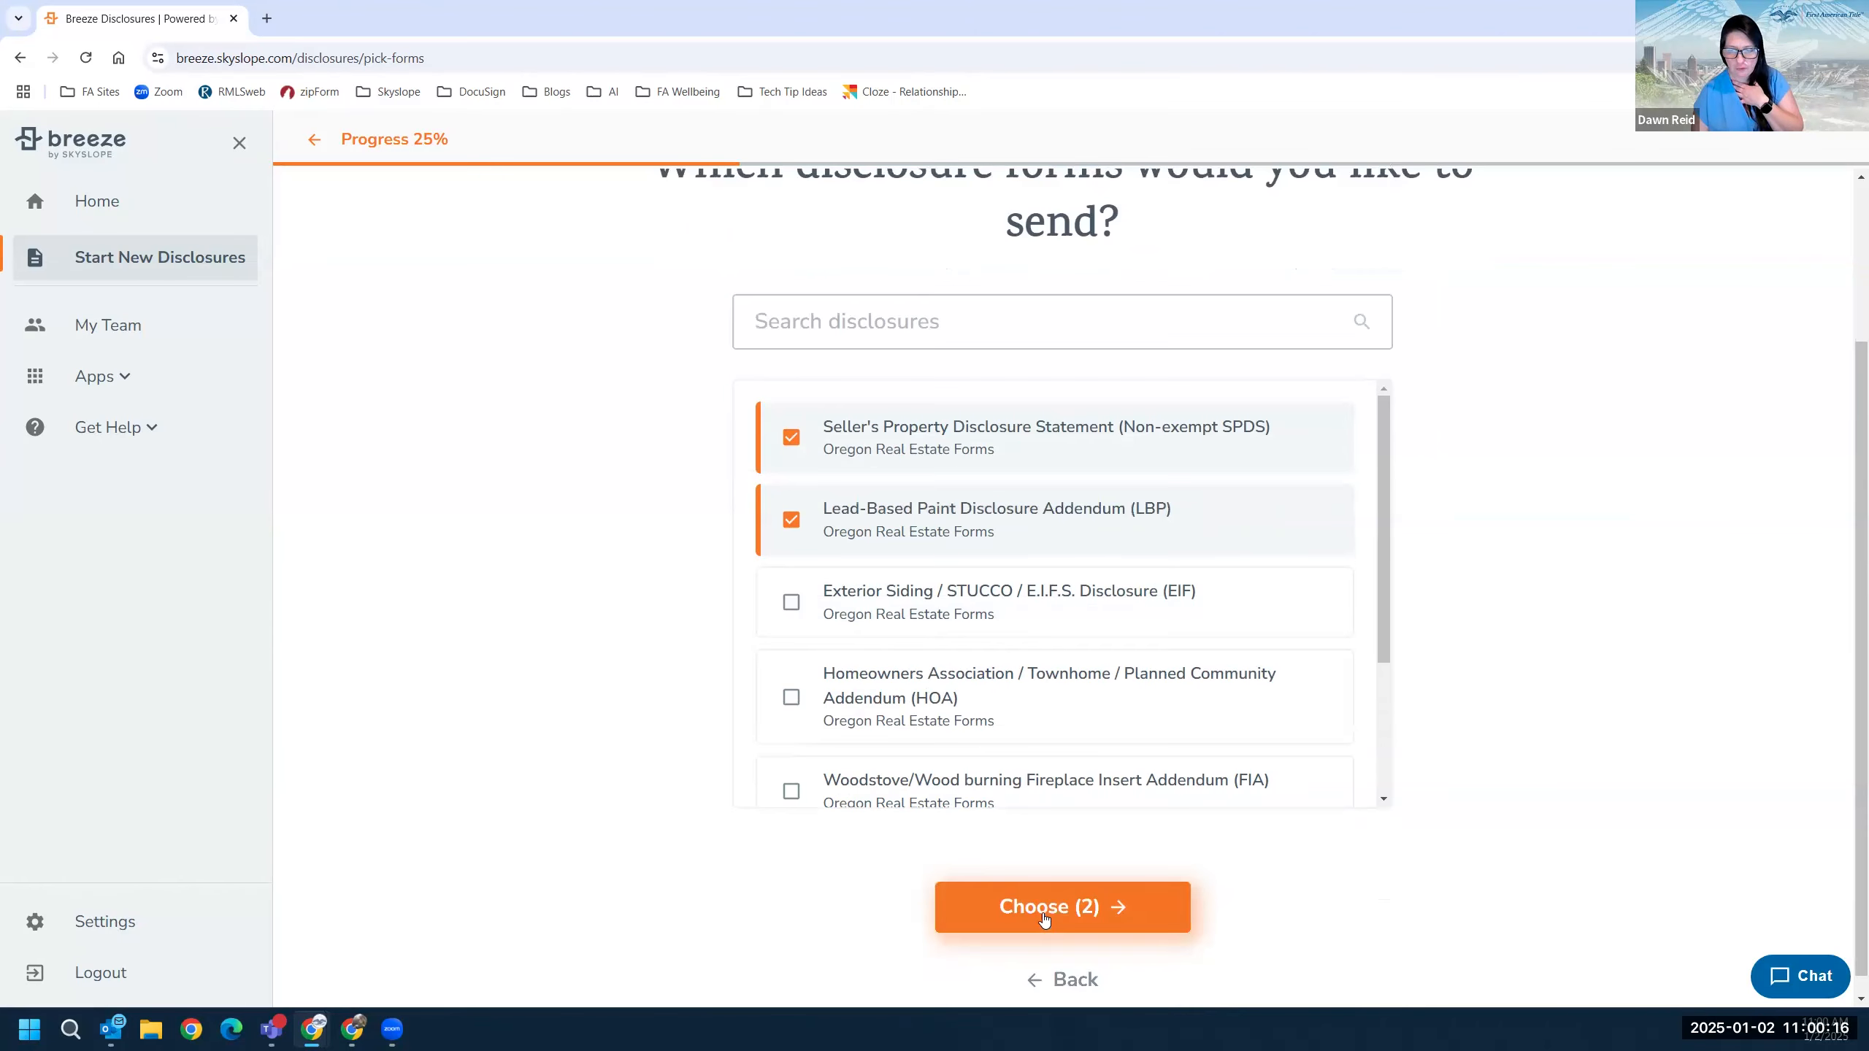
left_click(1045, 916)
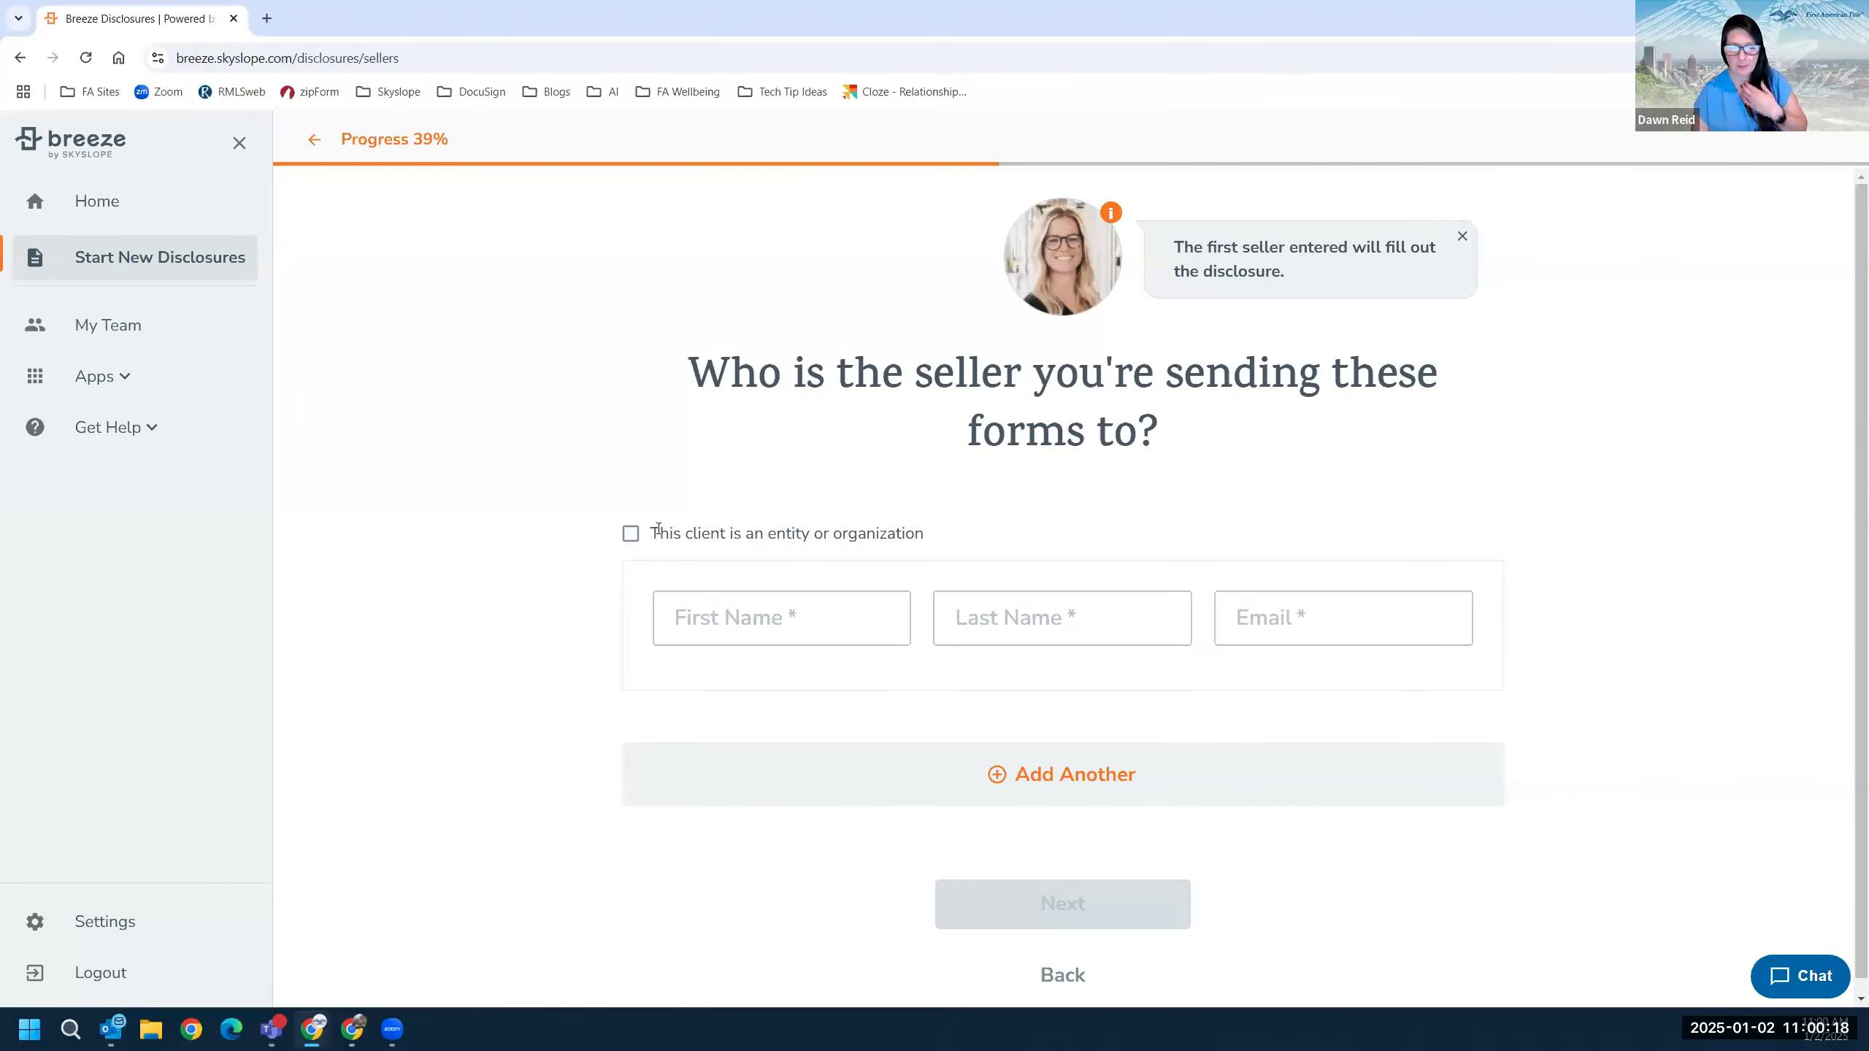
Enter the seller's first name, last name and email address.
left_click(731, 600)
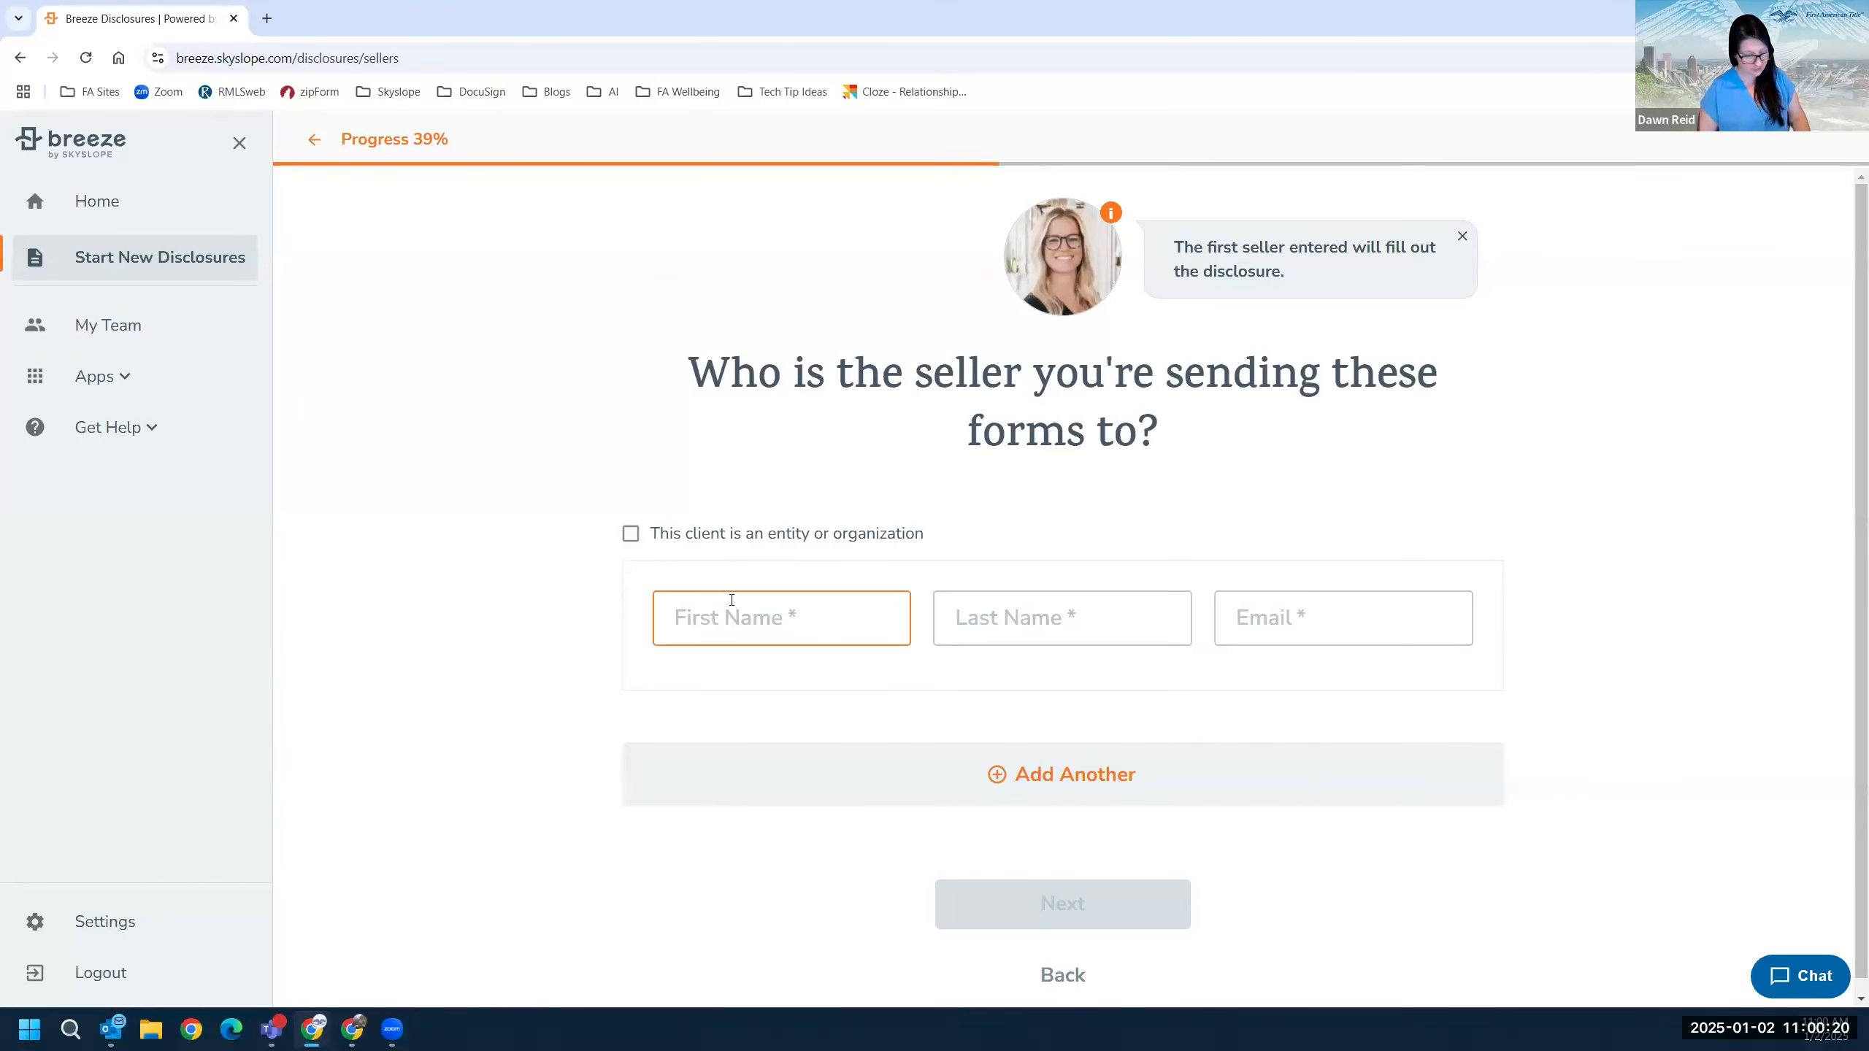
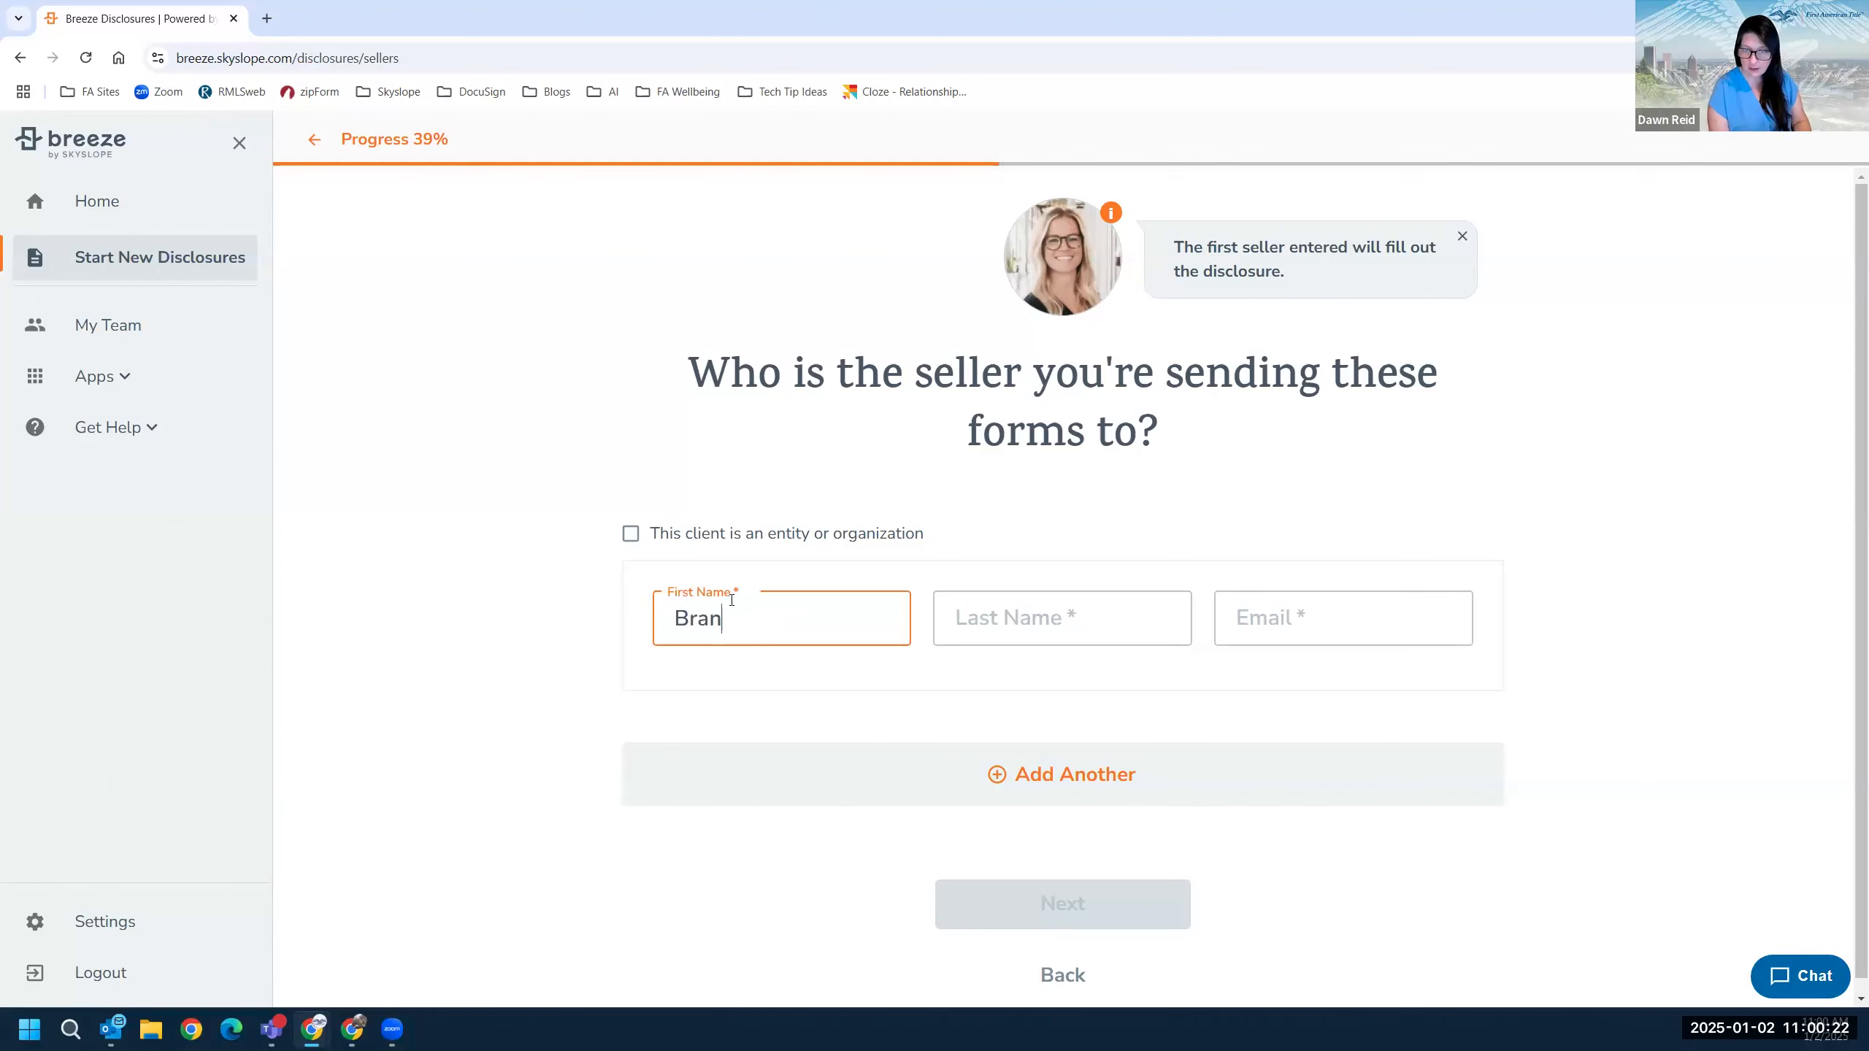
key("Tab")
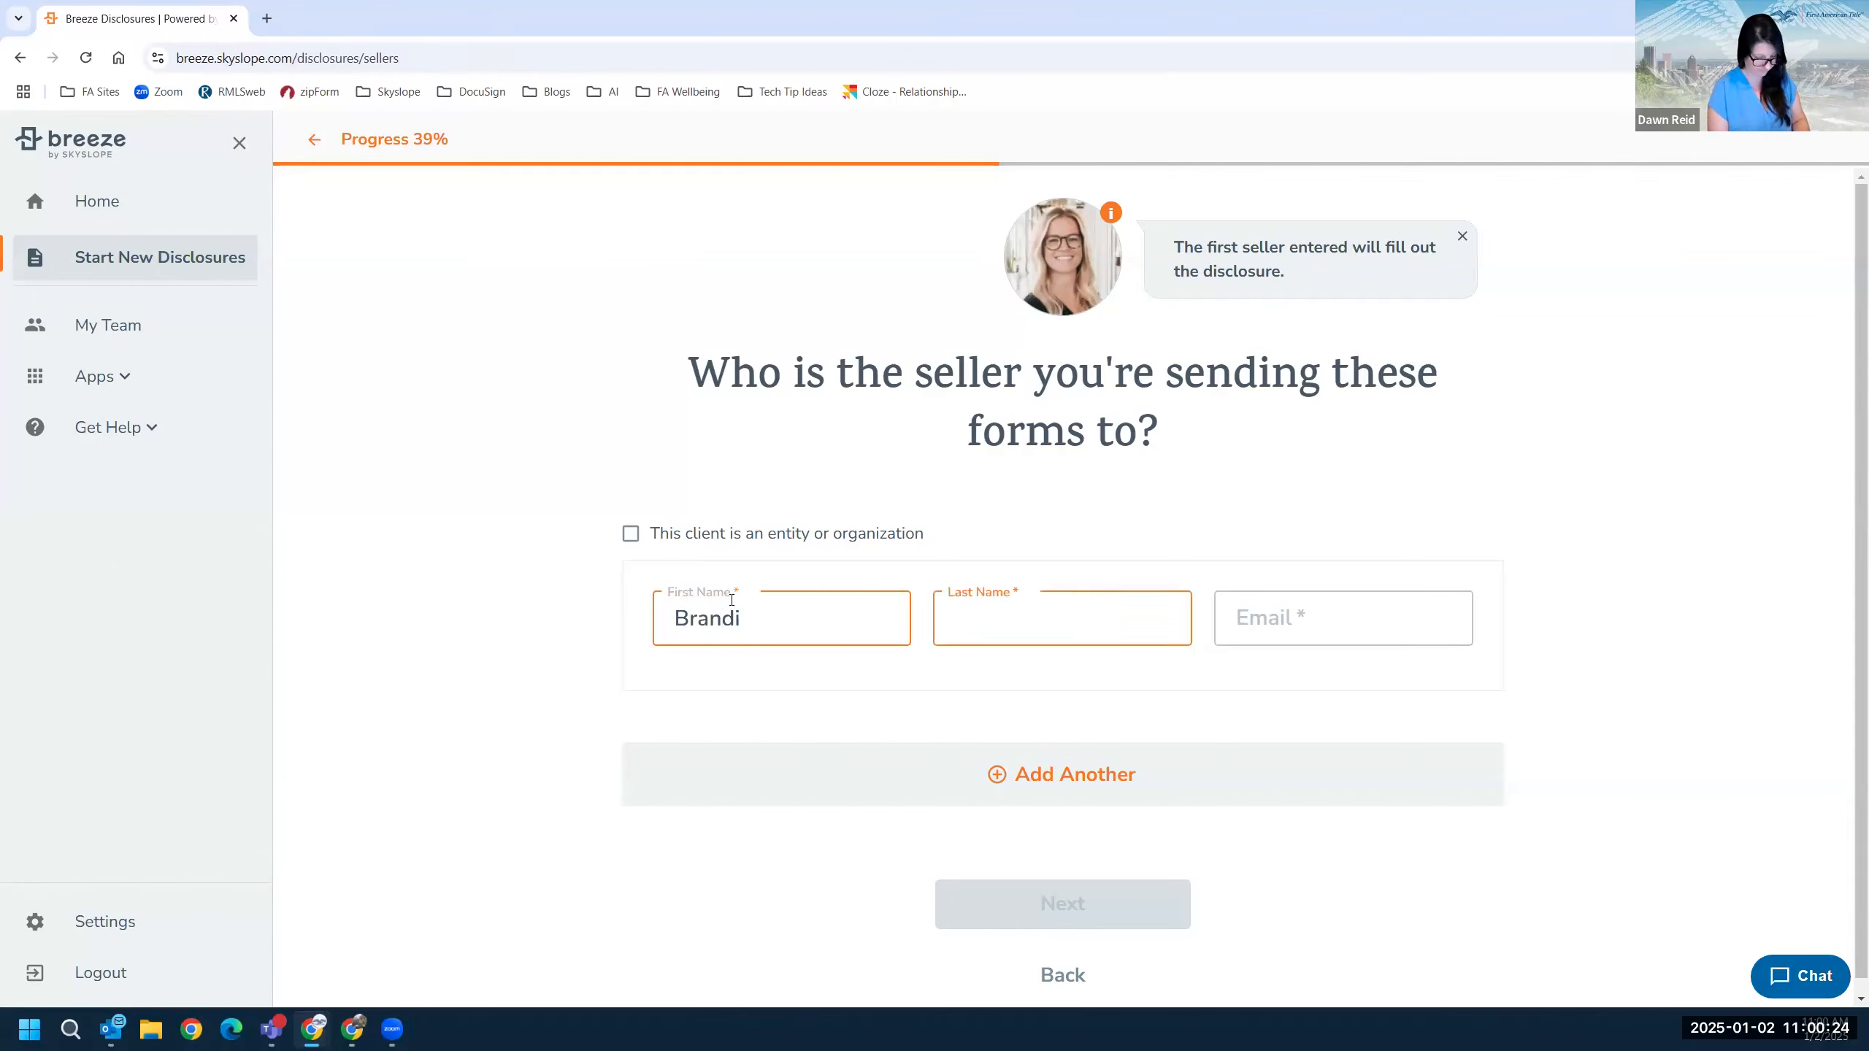
key("Tab")
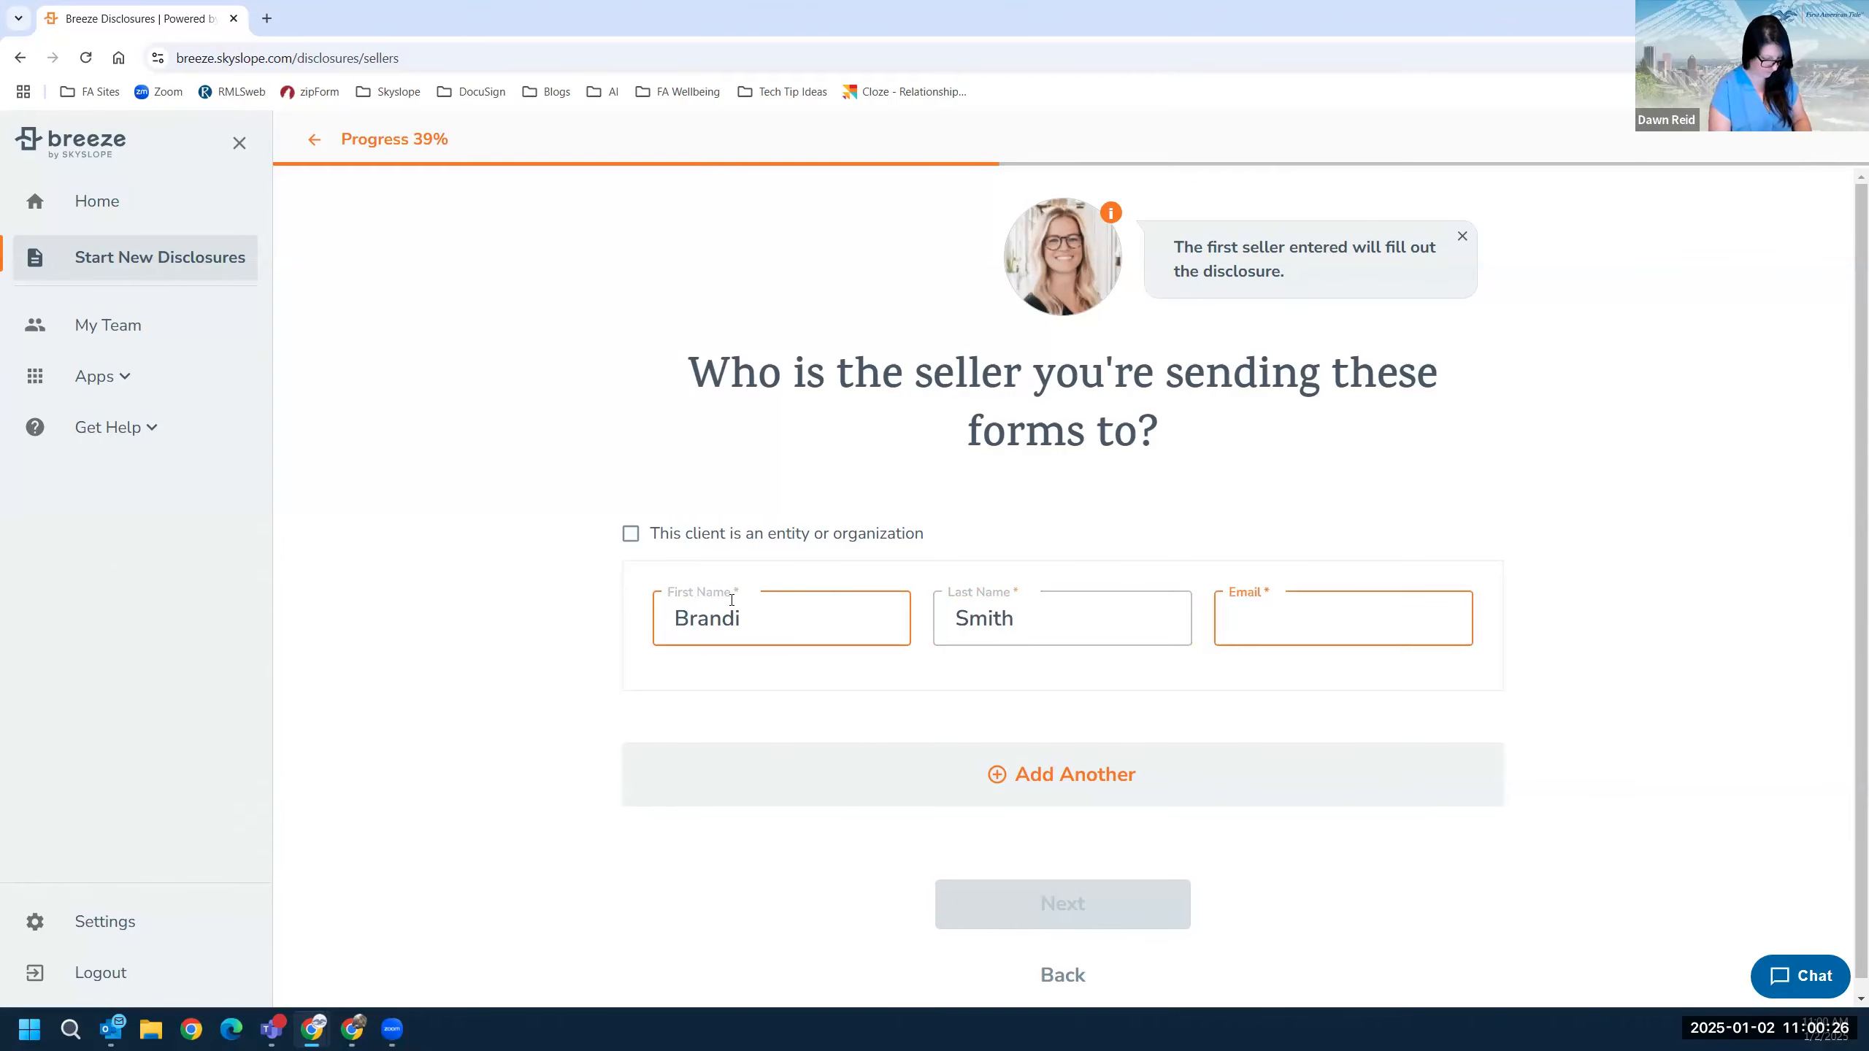
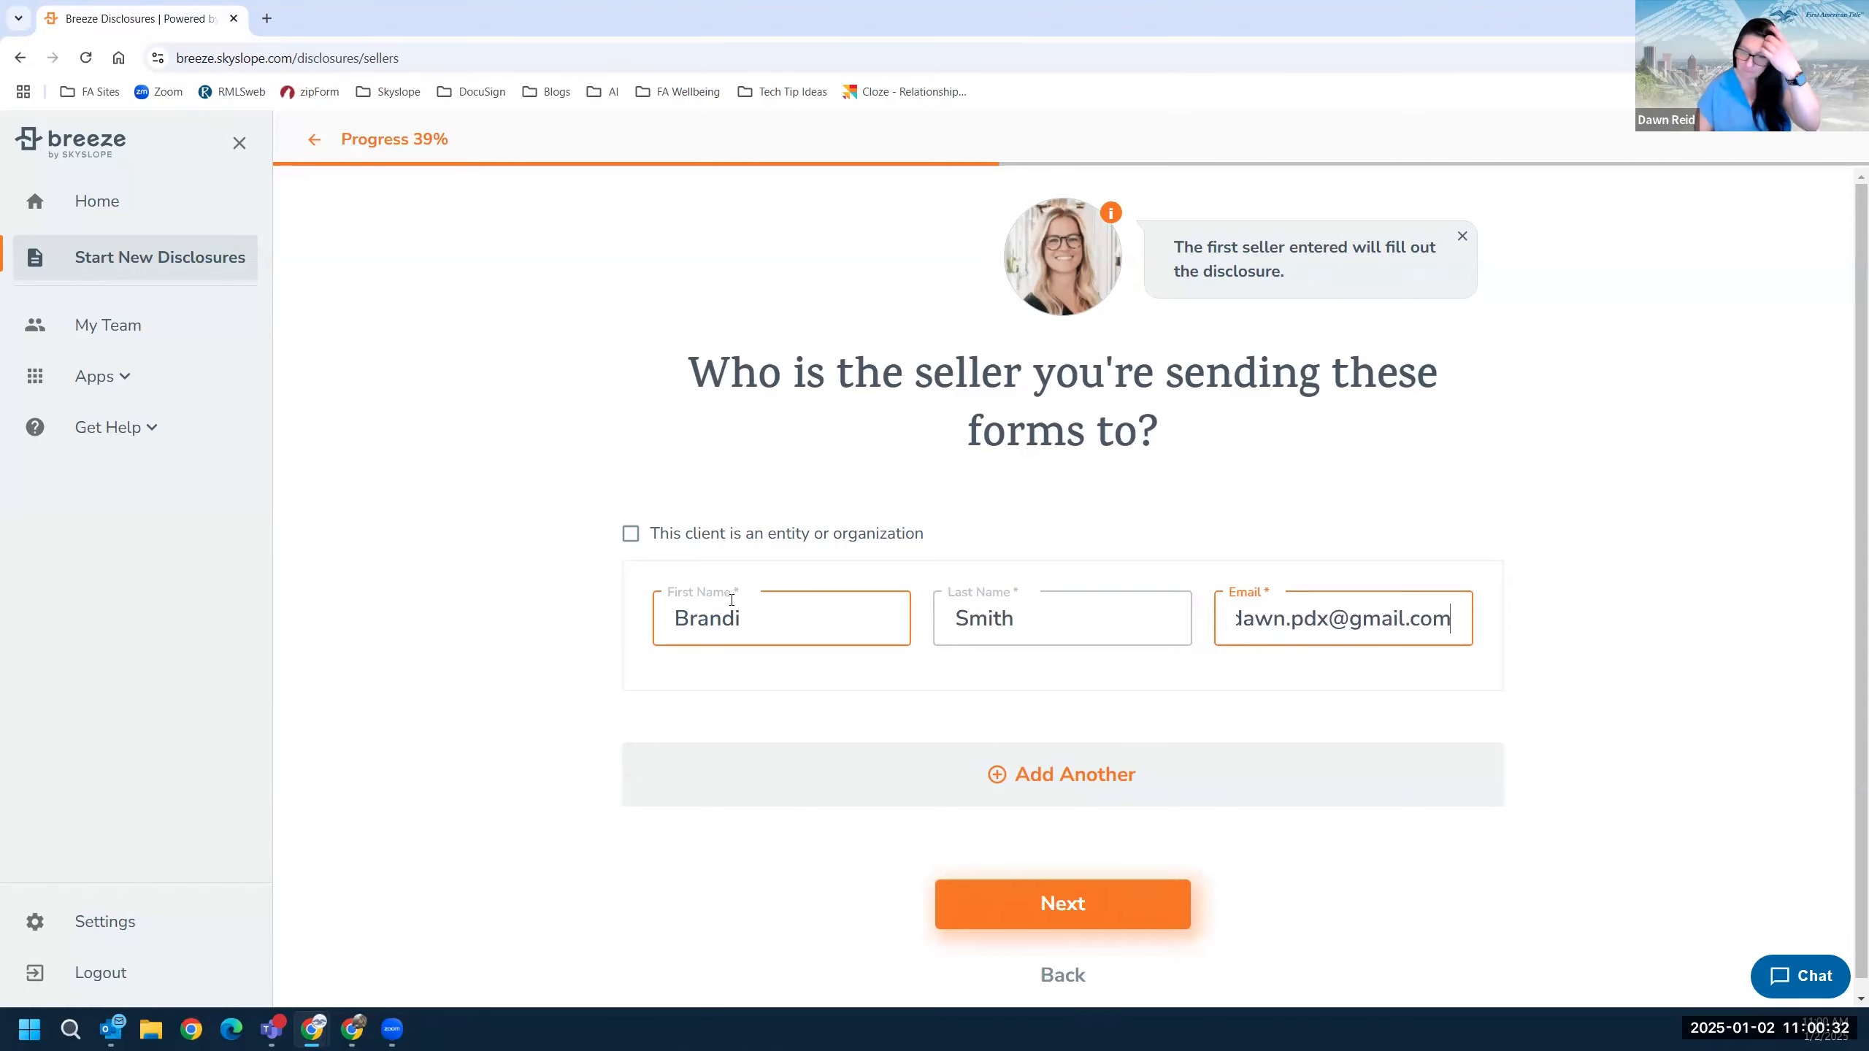
Add then remove an empty second seller row, and continue to the email step.
left_click(1036, 774)
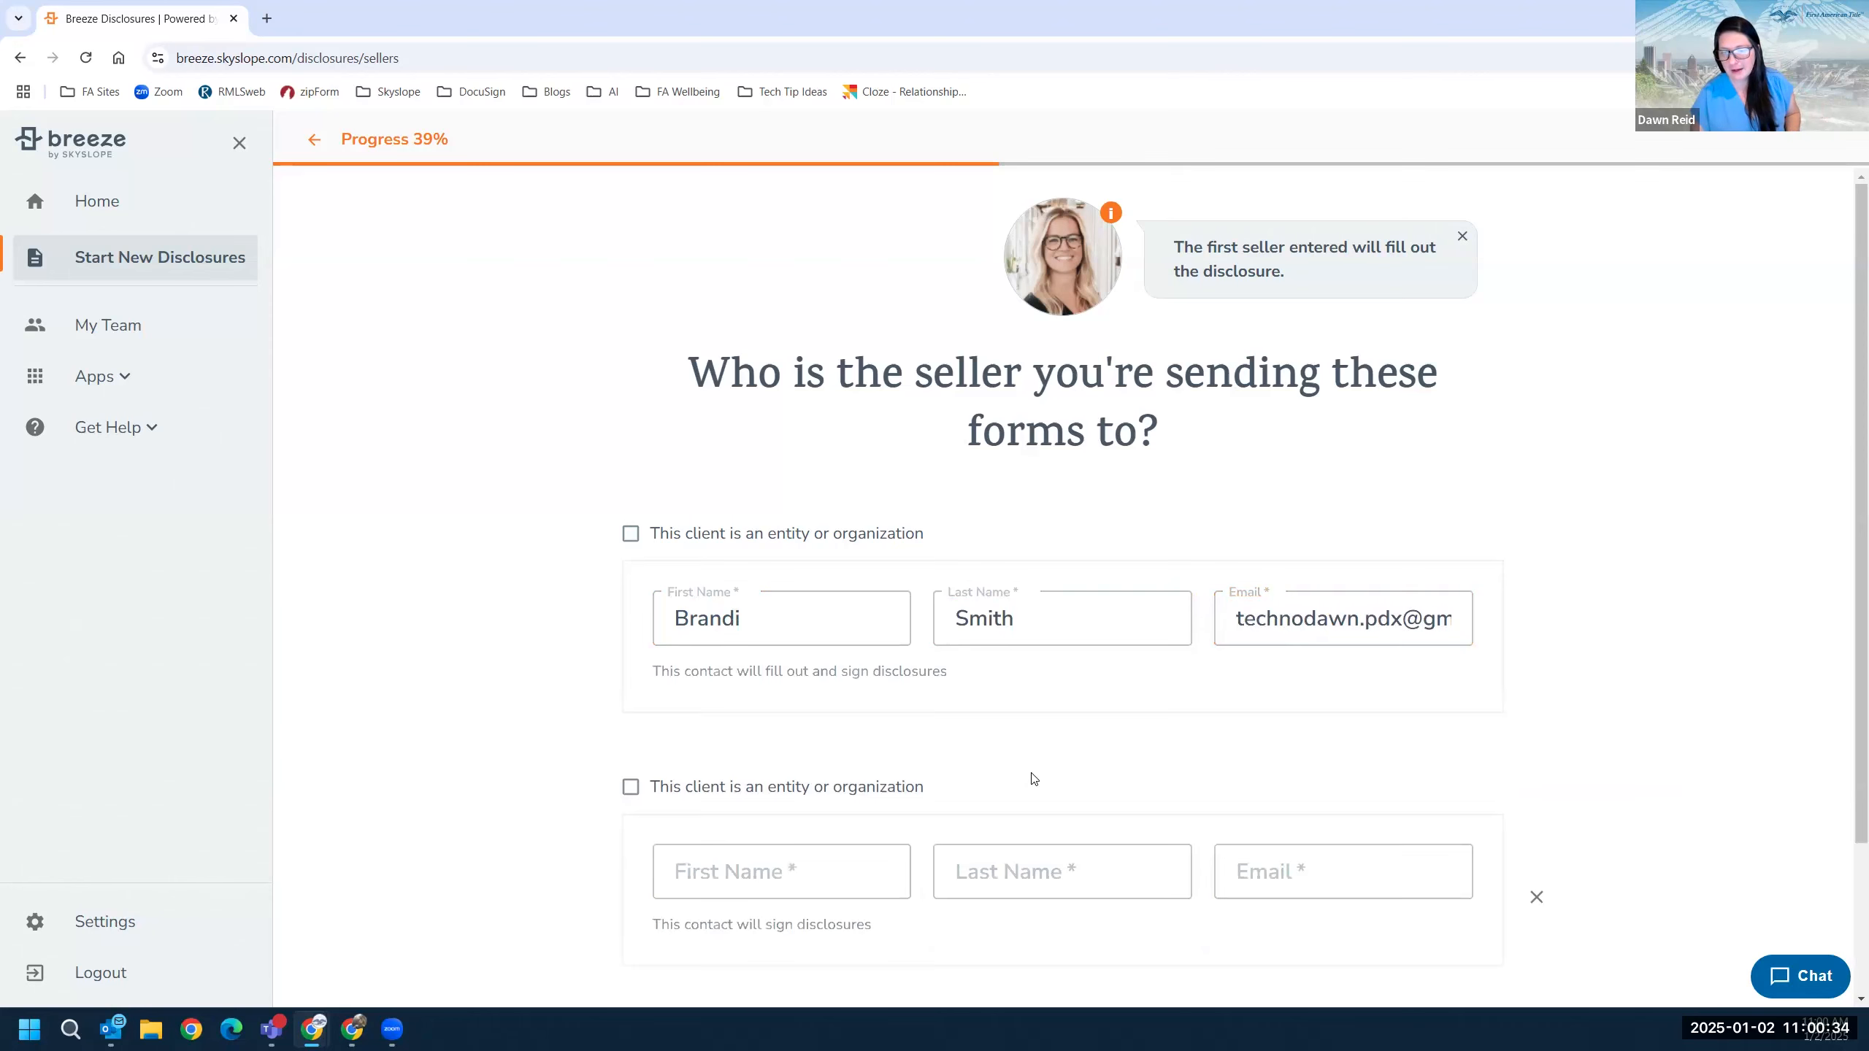
scroll(1001, 748, "down", 3)
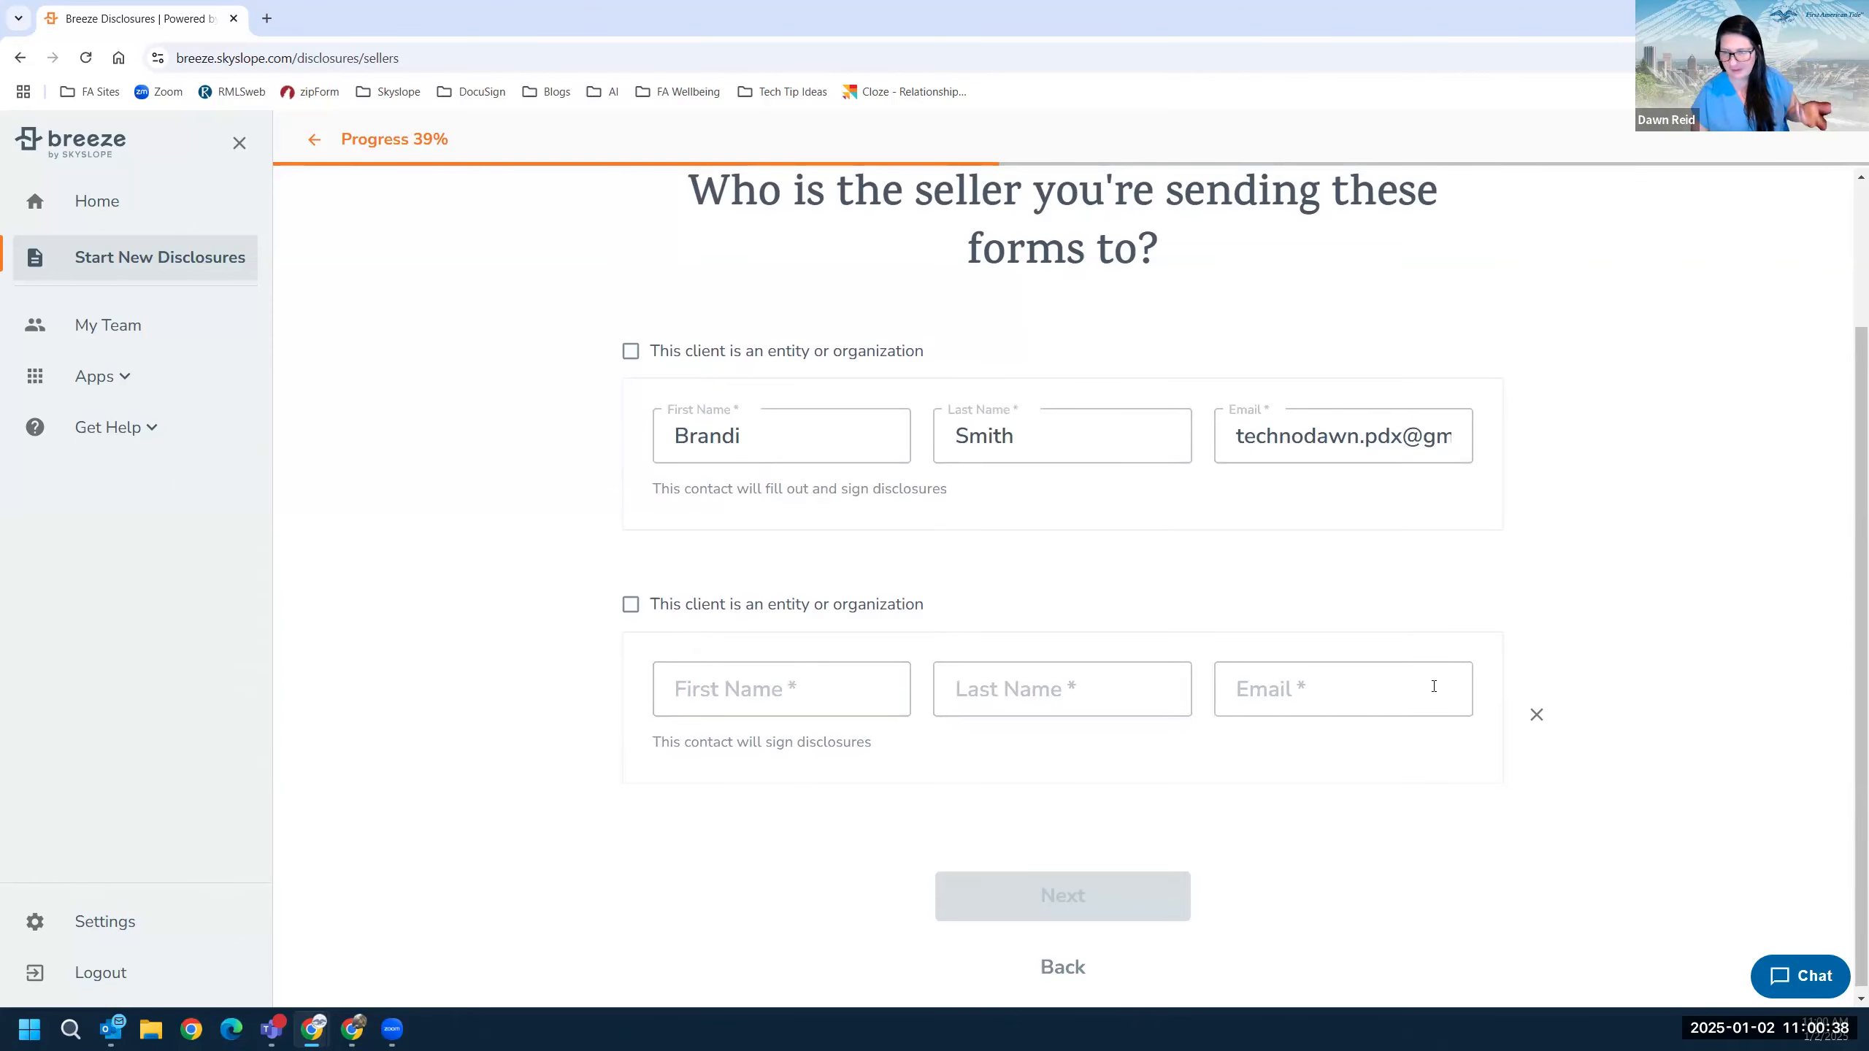
left_click(1536, 714)
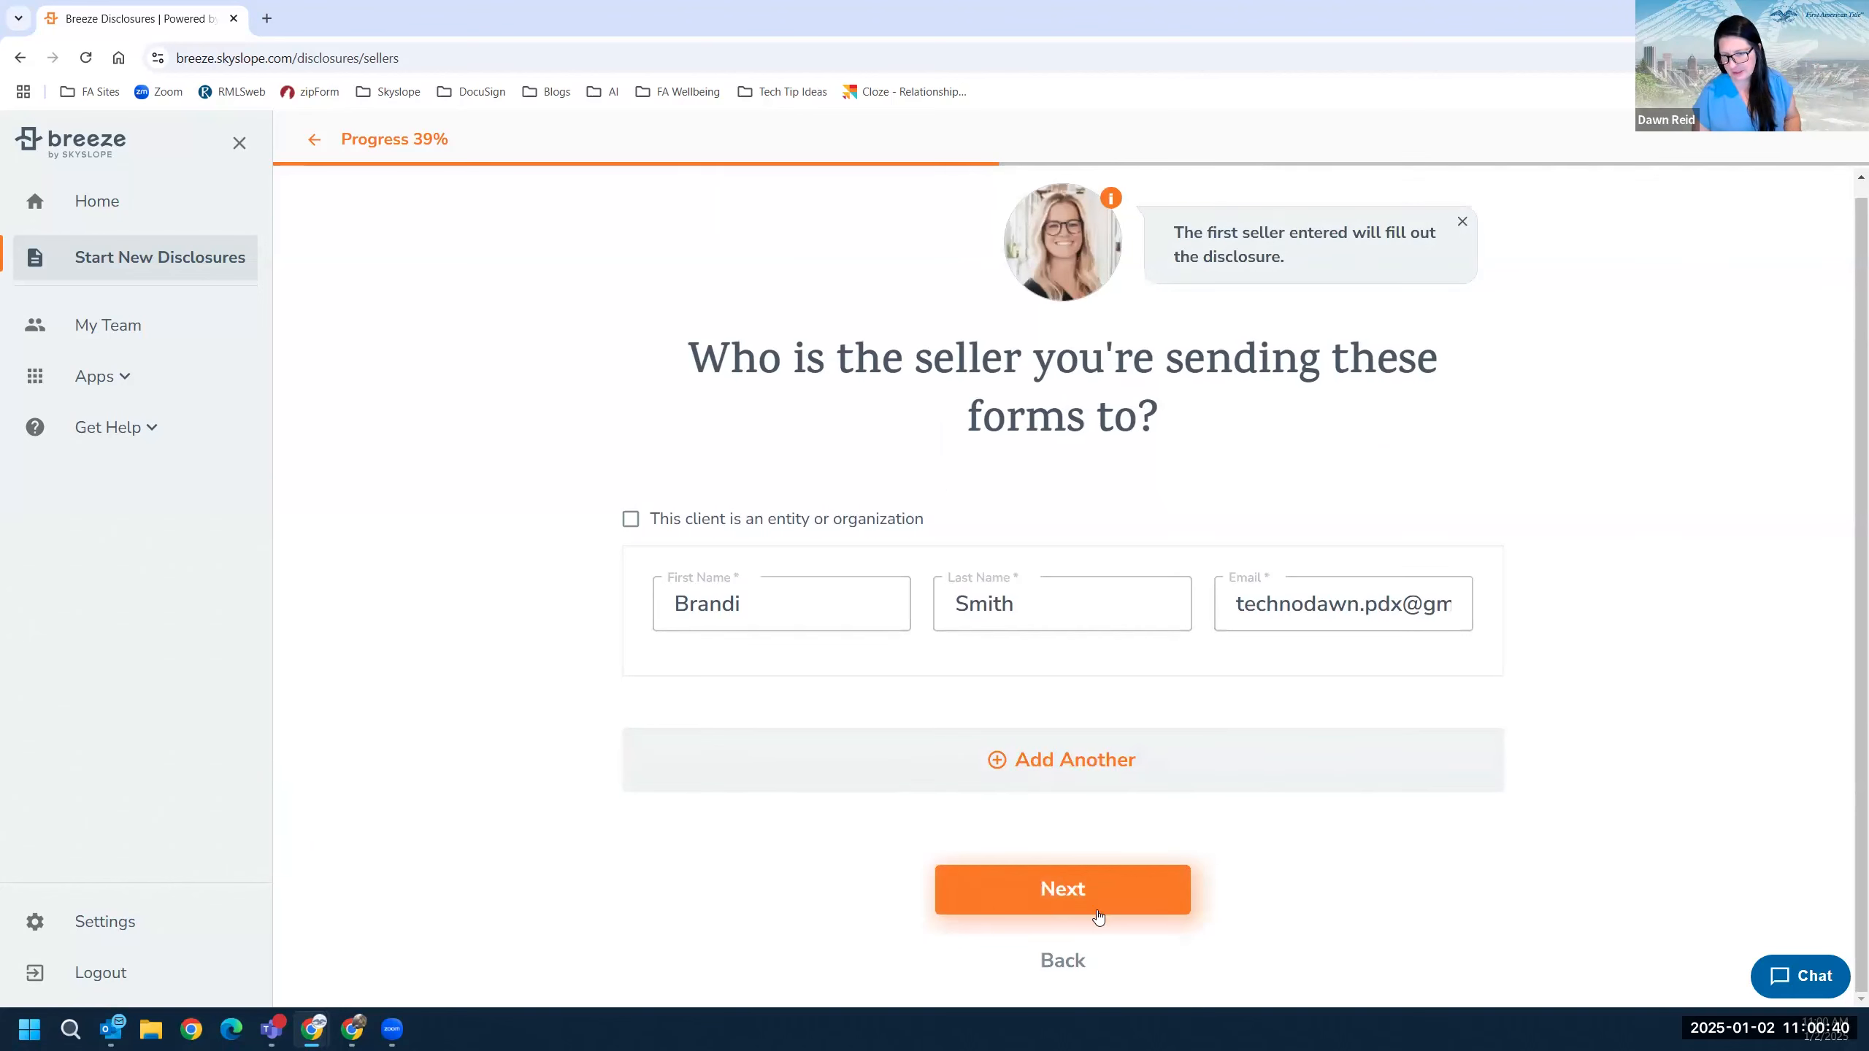
left_click(1079, 892)
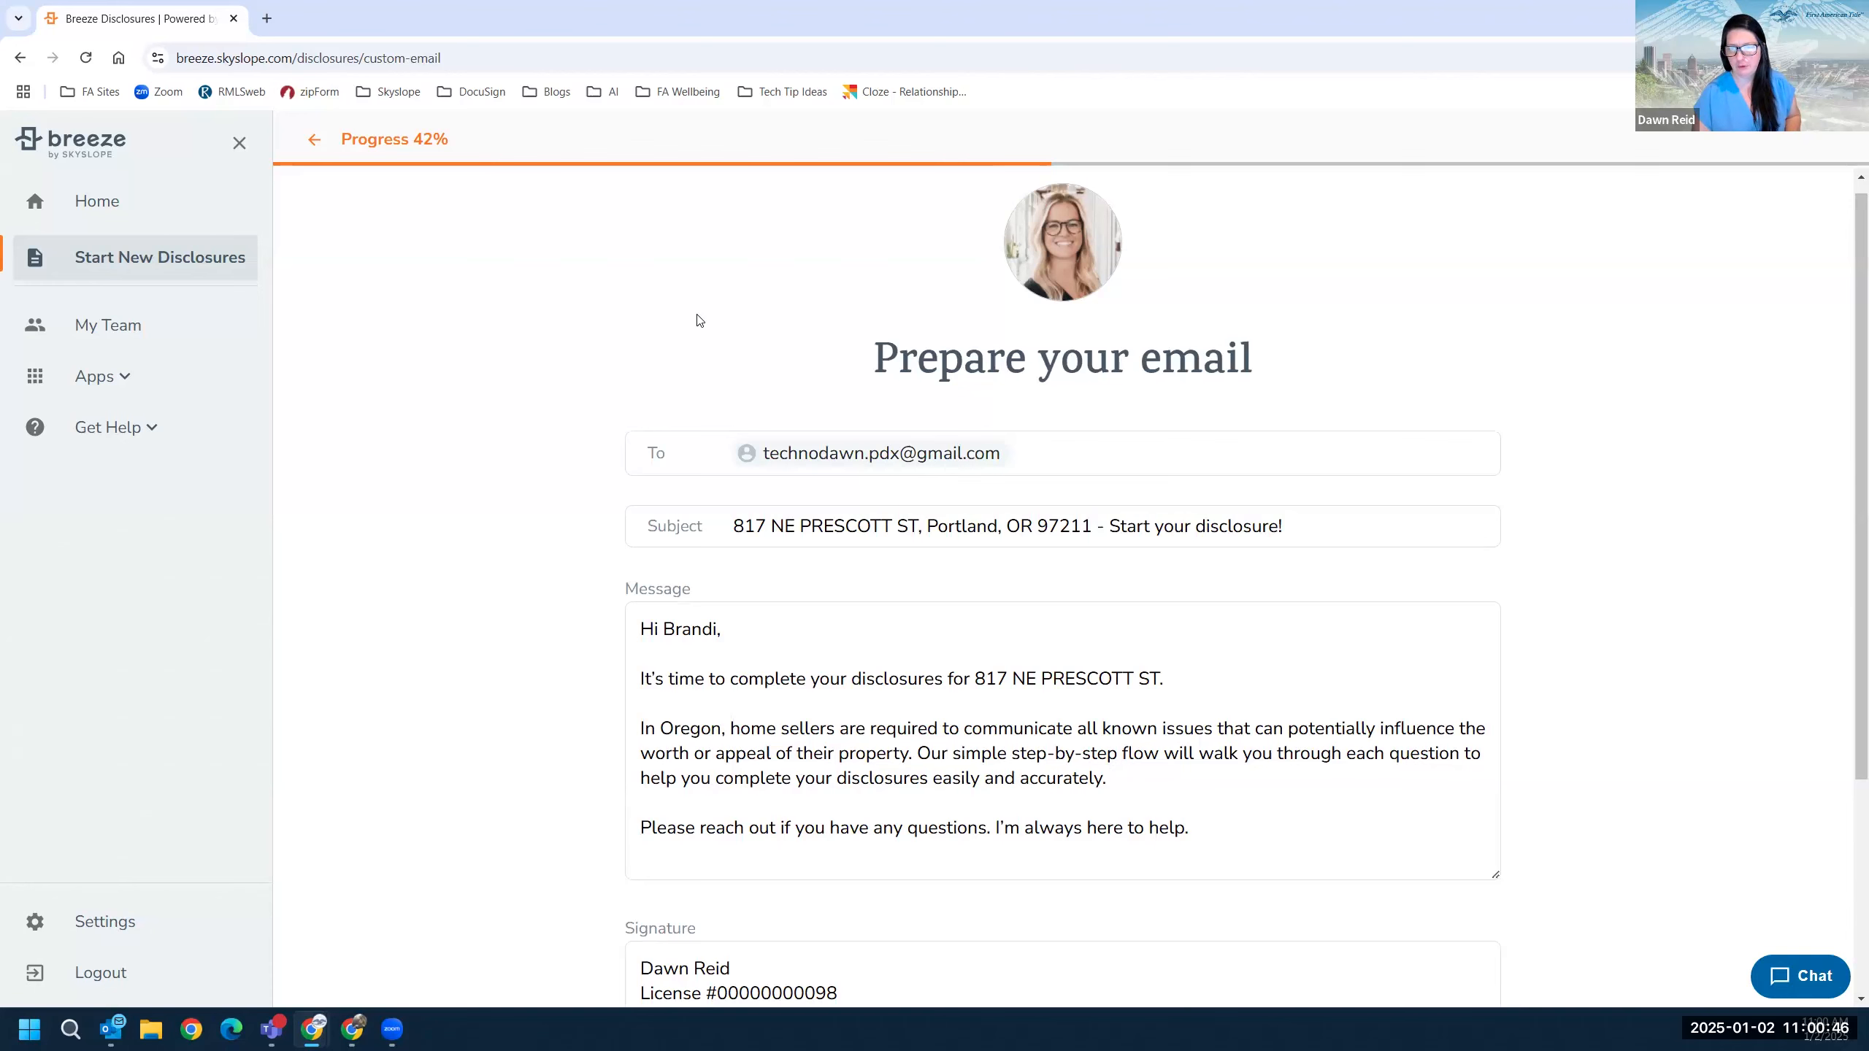
scroll(451, 410, "down", 1)
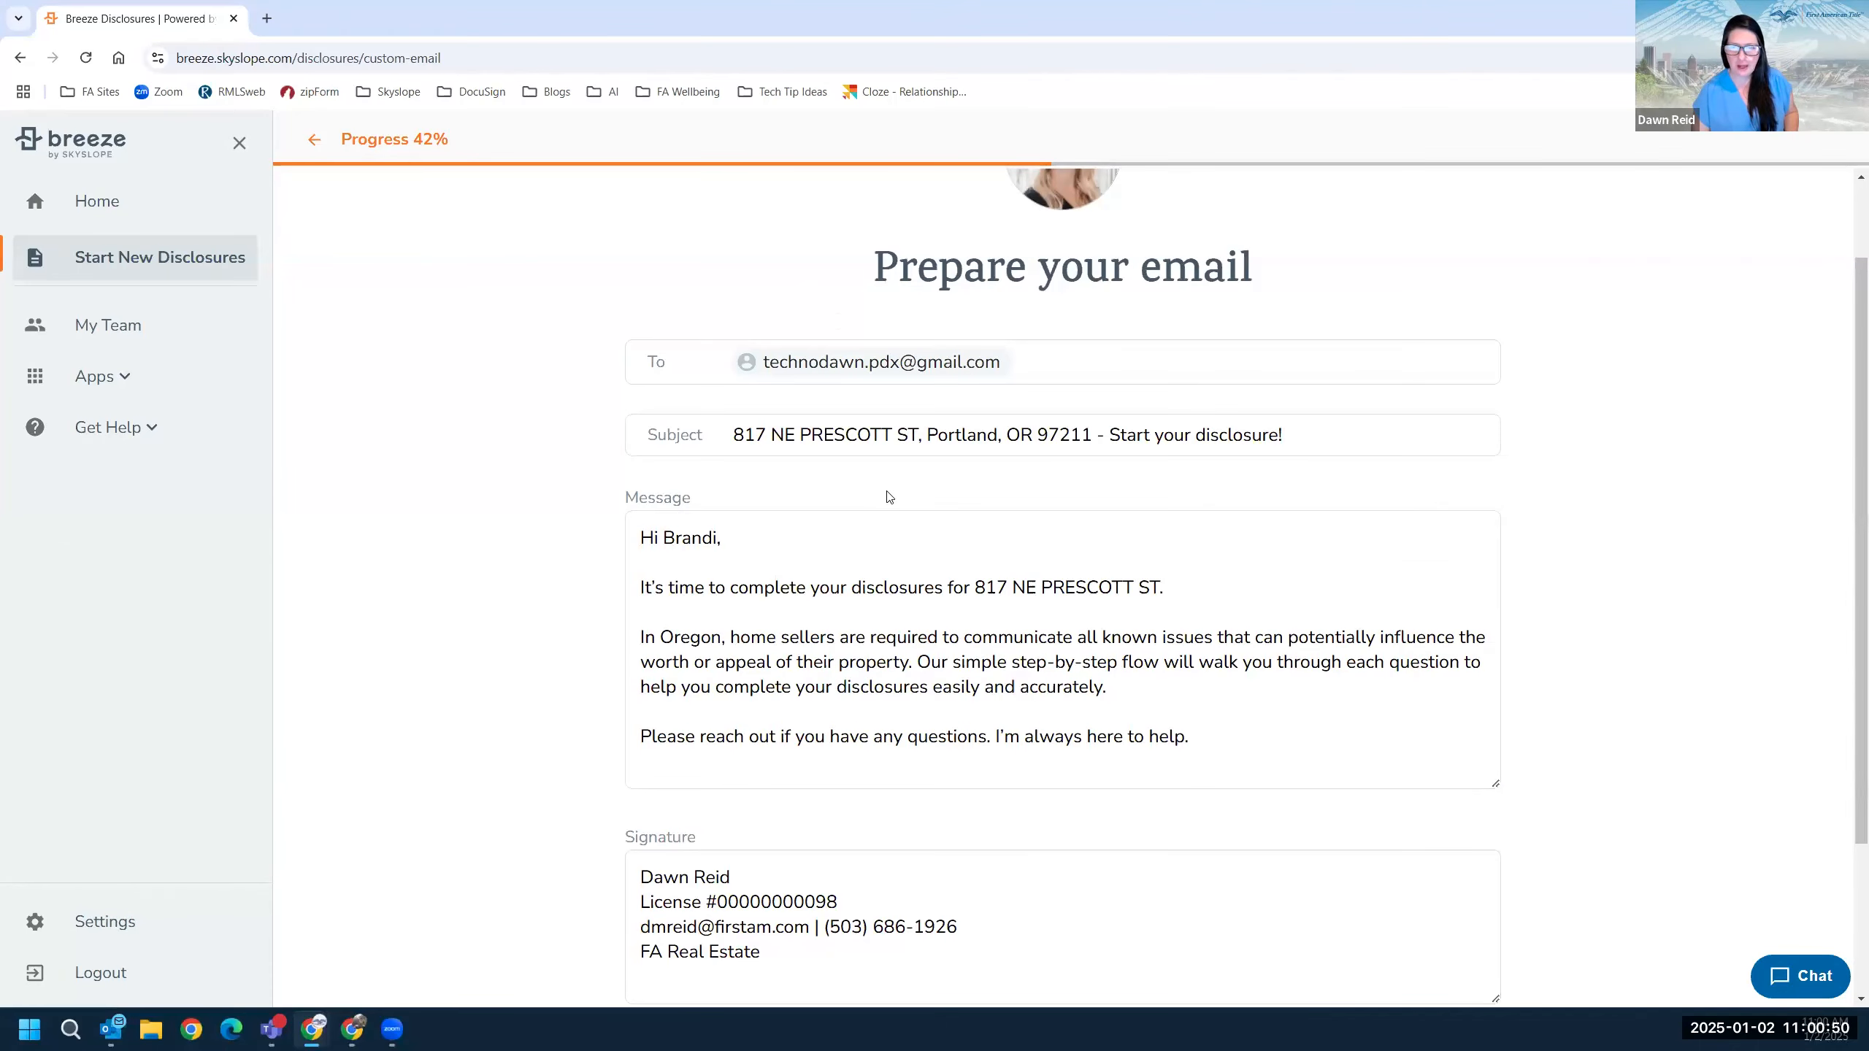
scroll(846, 658, "down", 2)
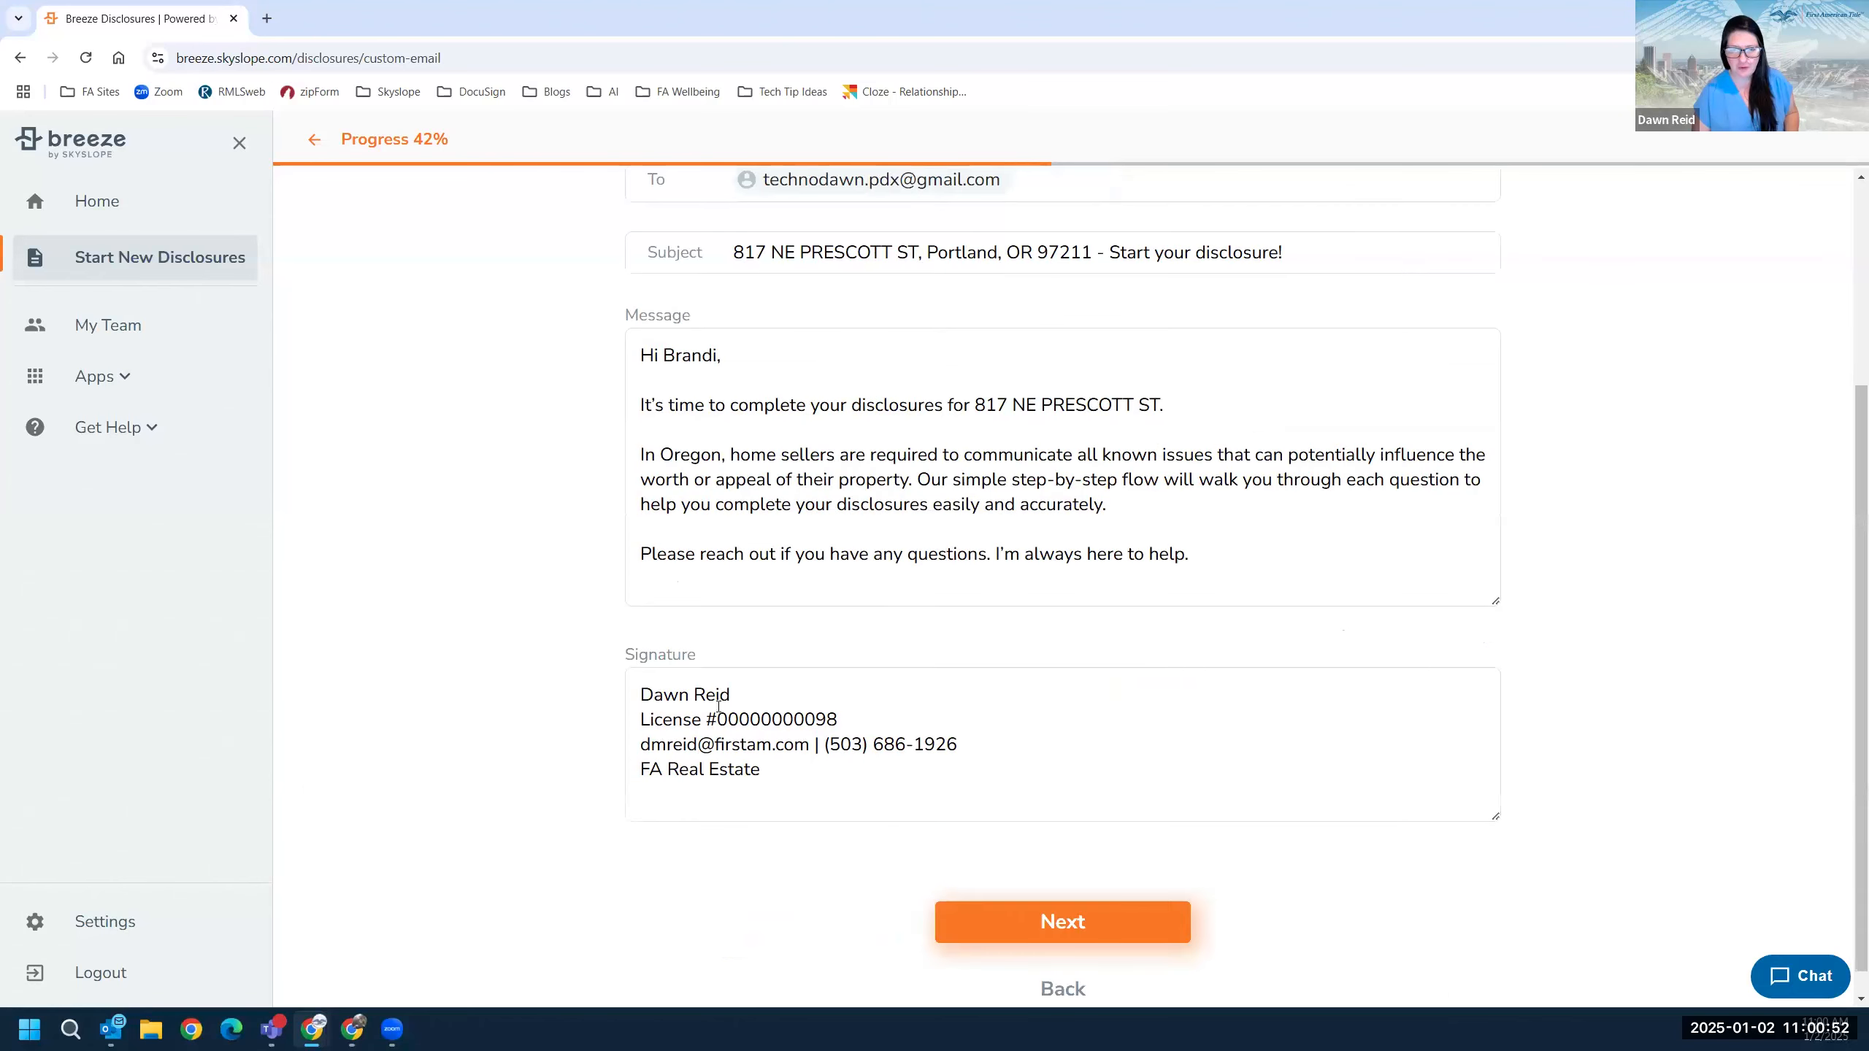
left_click(1064, 932)
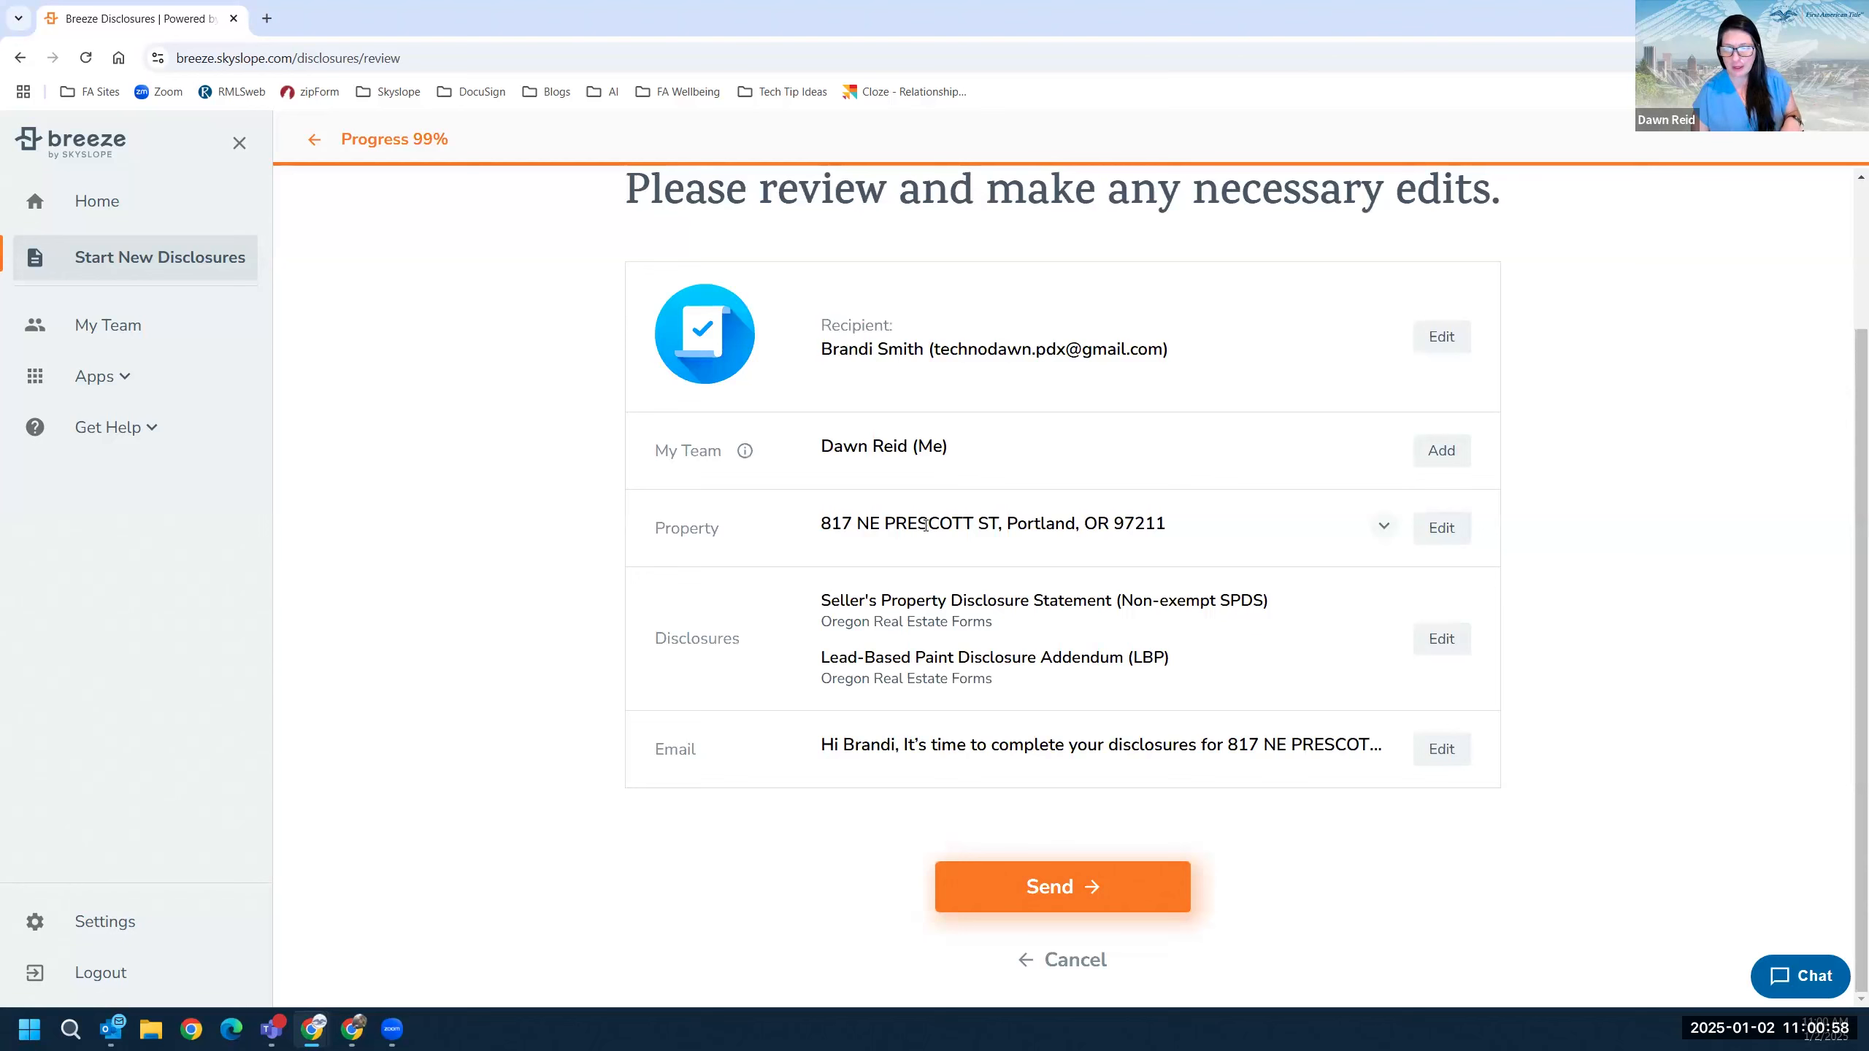
left_click(1014, 886)
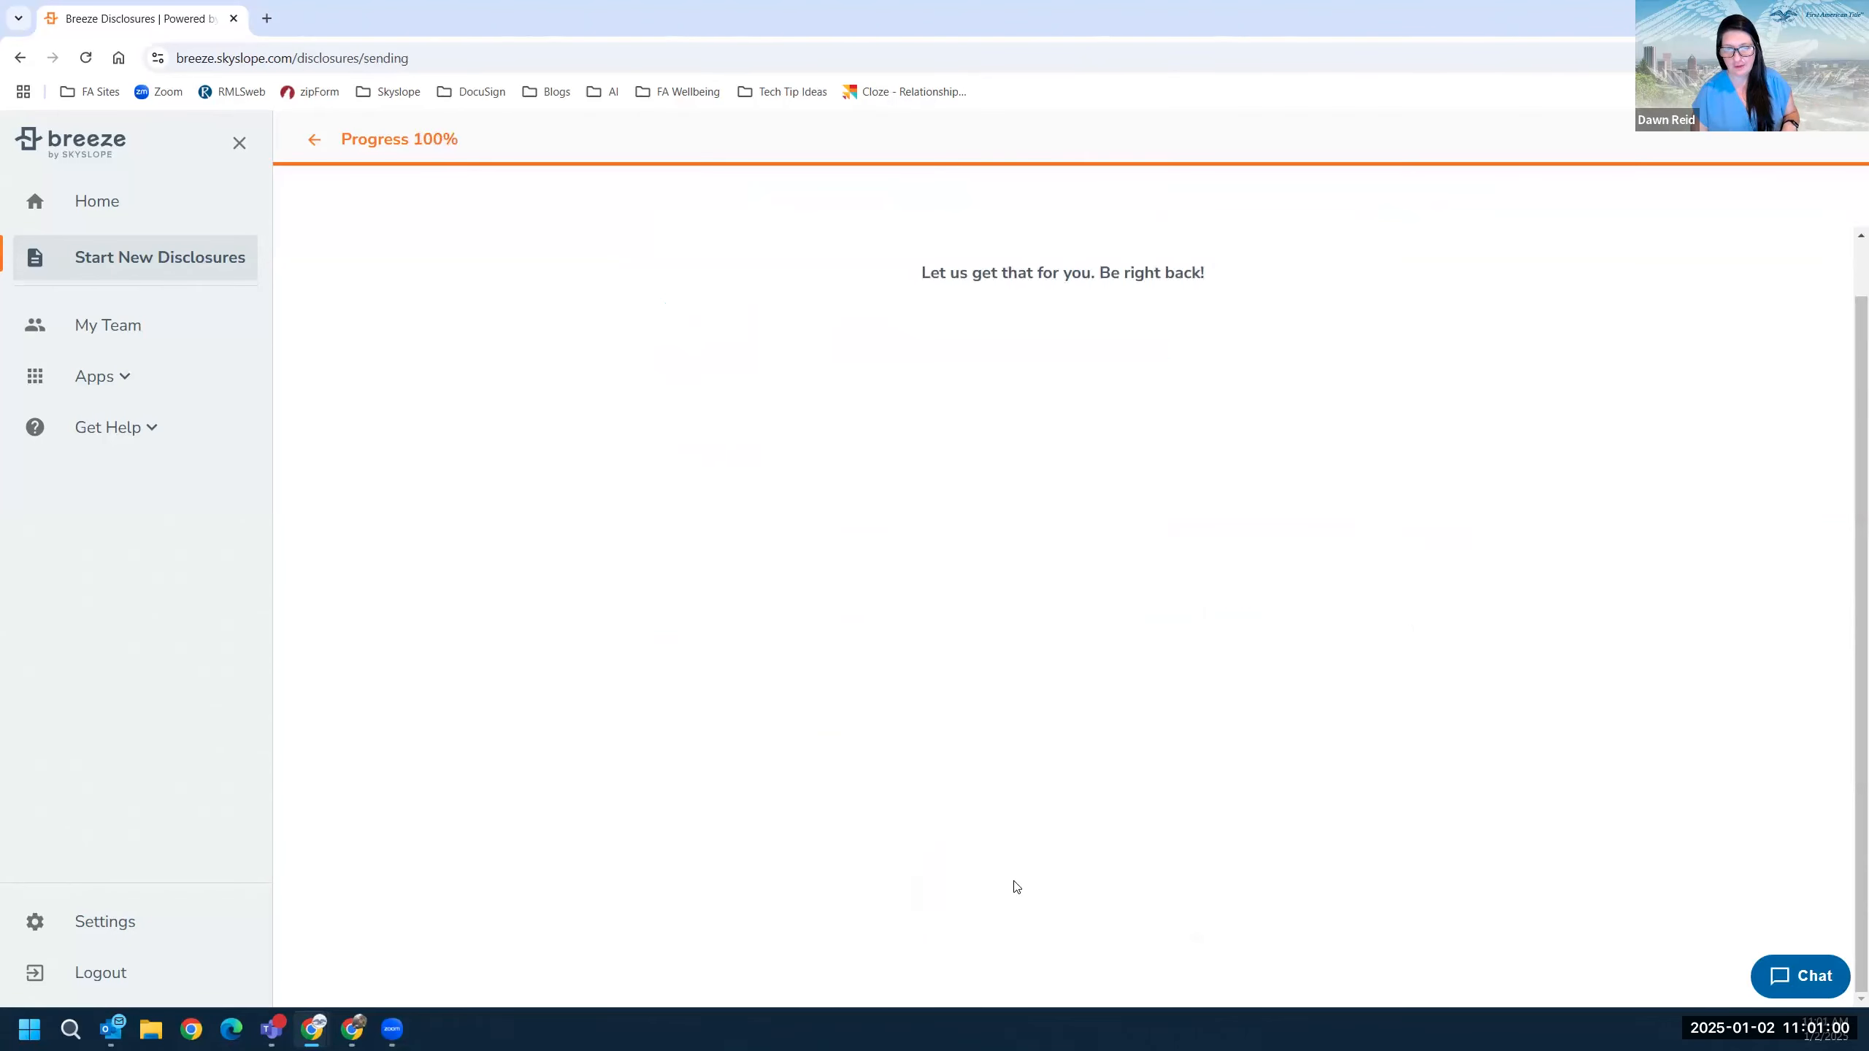